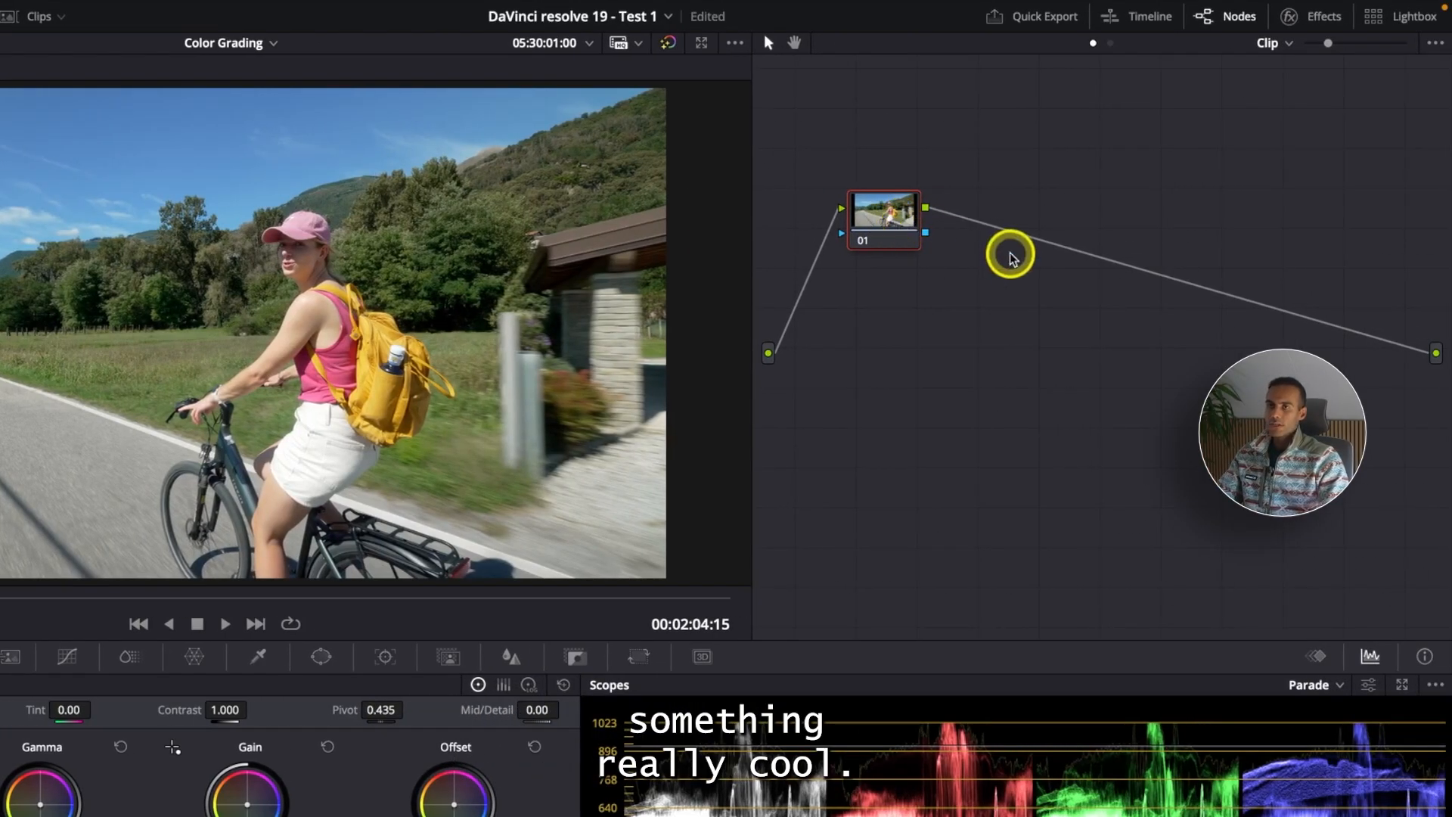
Step: Add three serial nodes after node 01 and place node 04 below and apart from the others
key(alt+s)
key(alt+s)
key(alt+s)
drag(1208, 227, 1229, 310)
Step: Label node 01 "Wb"
right_click(900, 225)
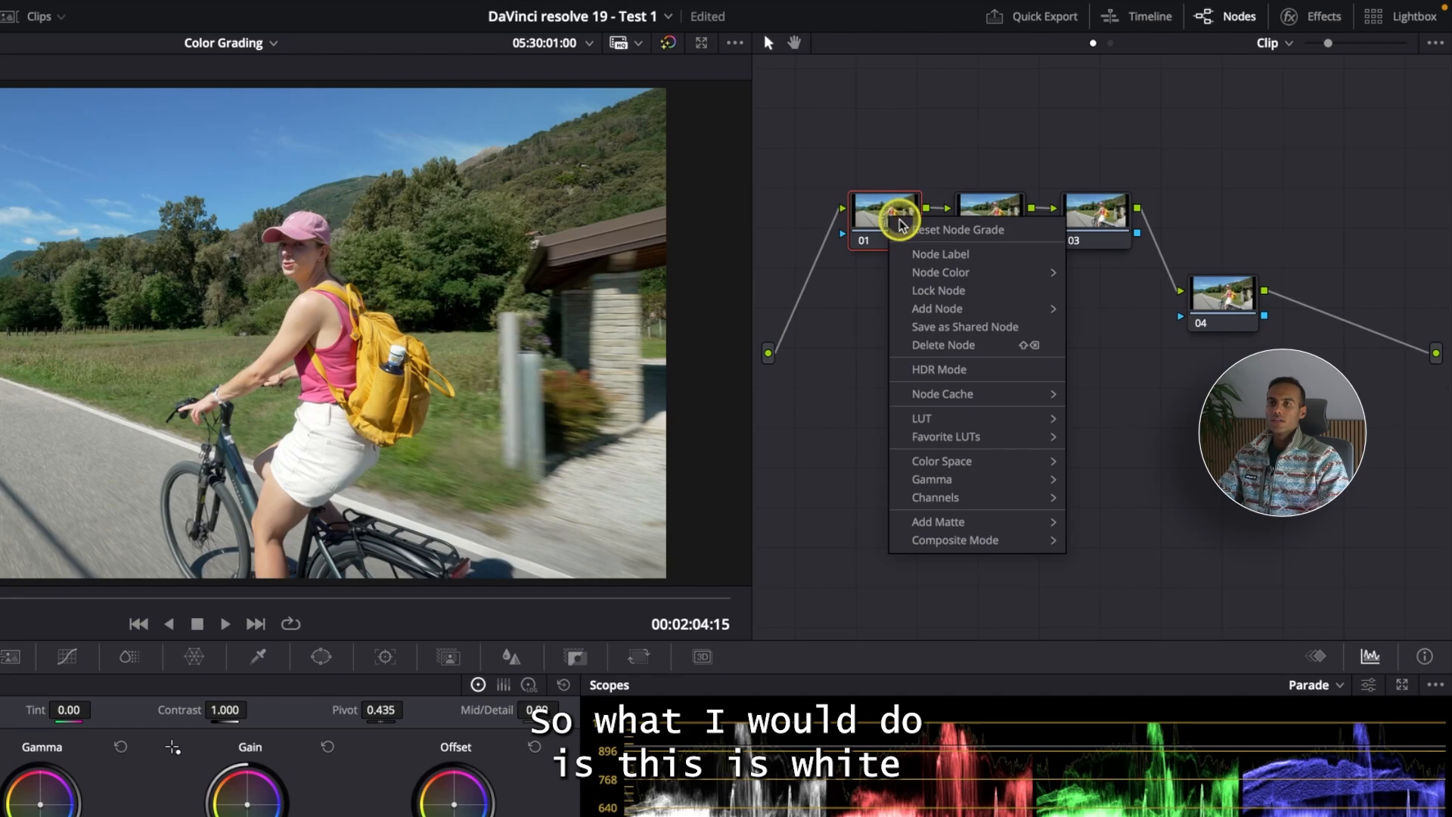
click(939, 254)
text(Wb)
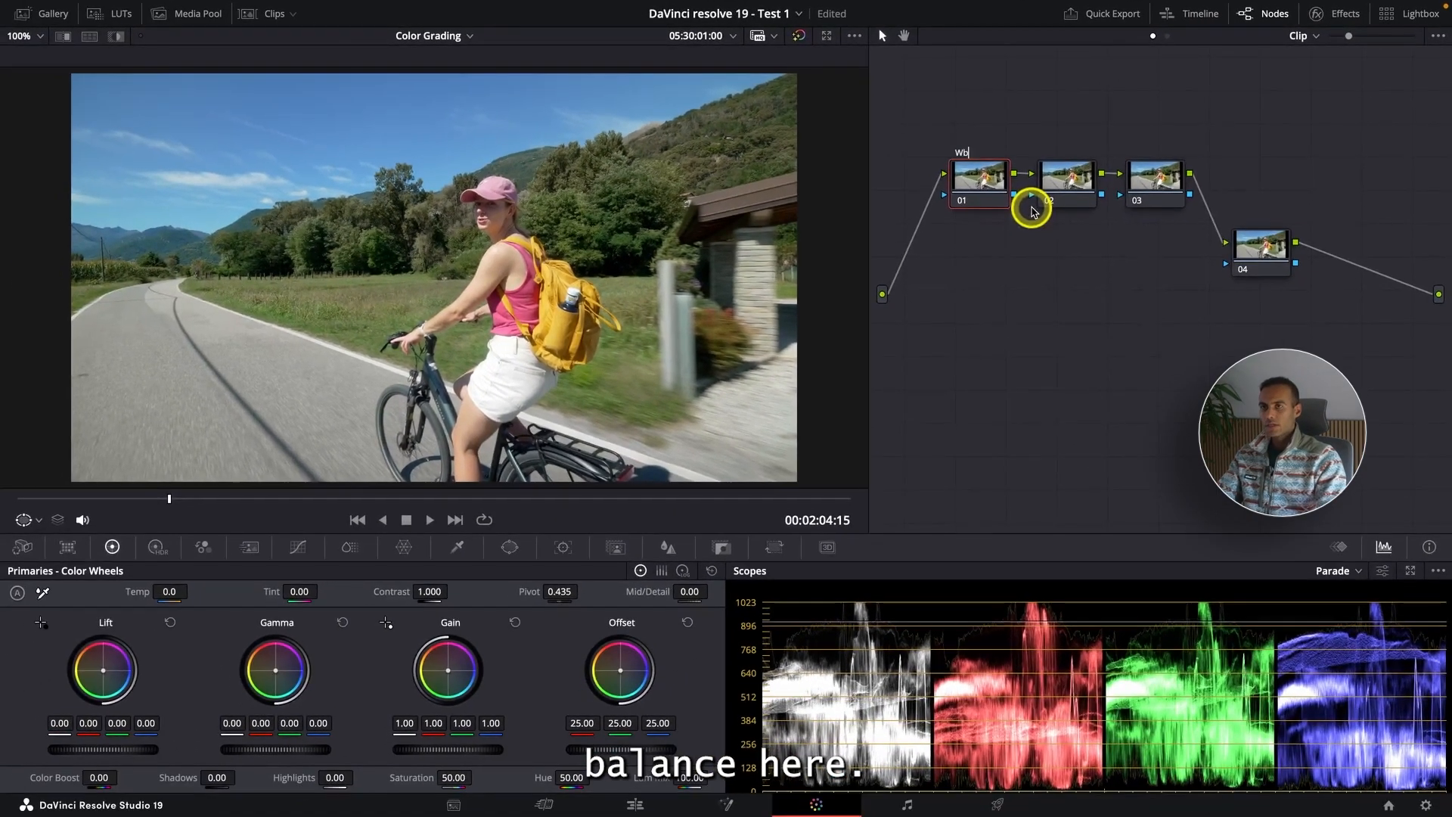
key(Return)
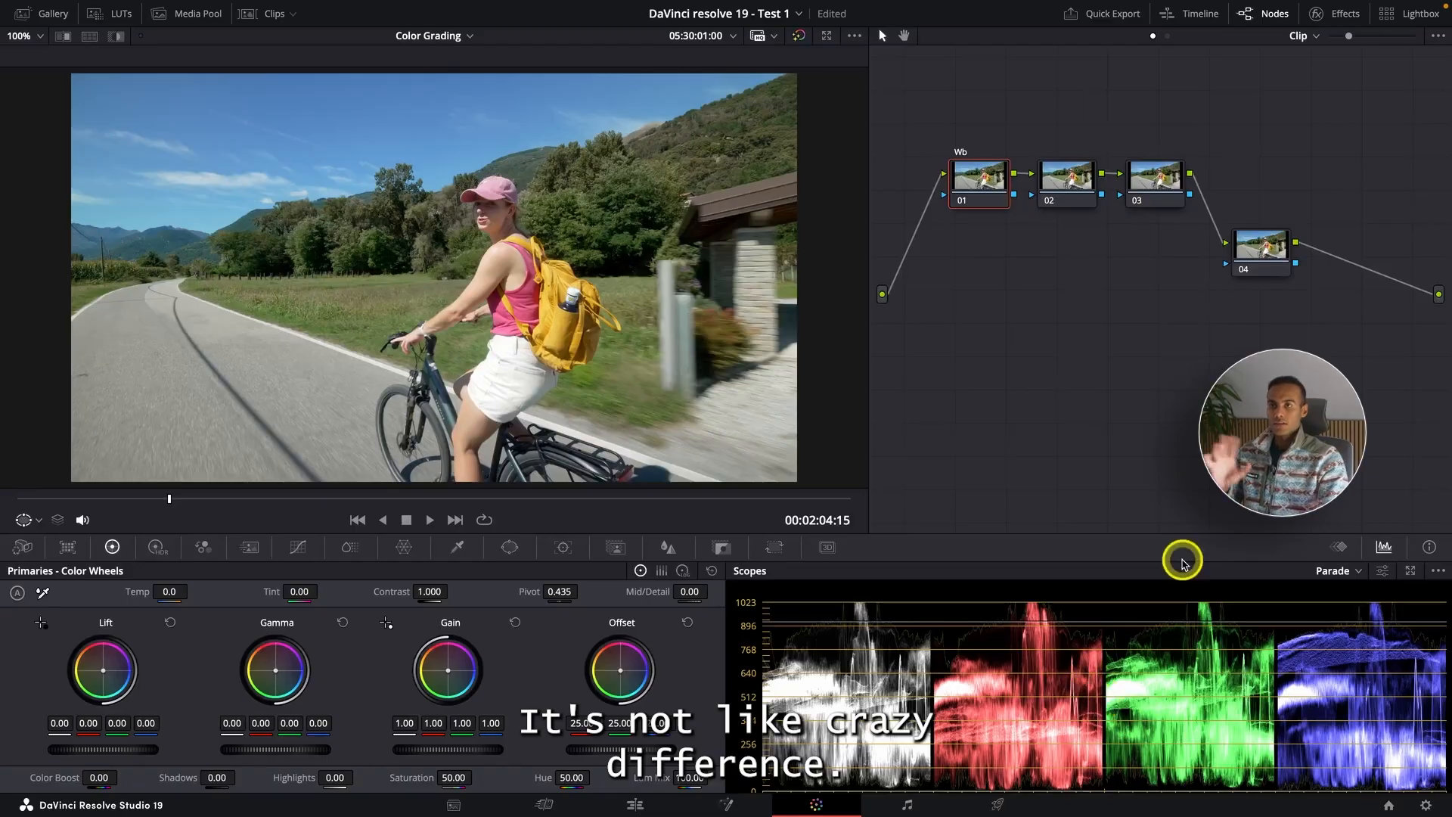
Step: Label node 02 "Exp" and node 03 "Final"
right_click(1069, 183)
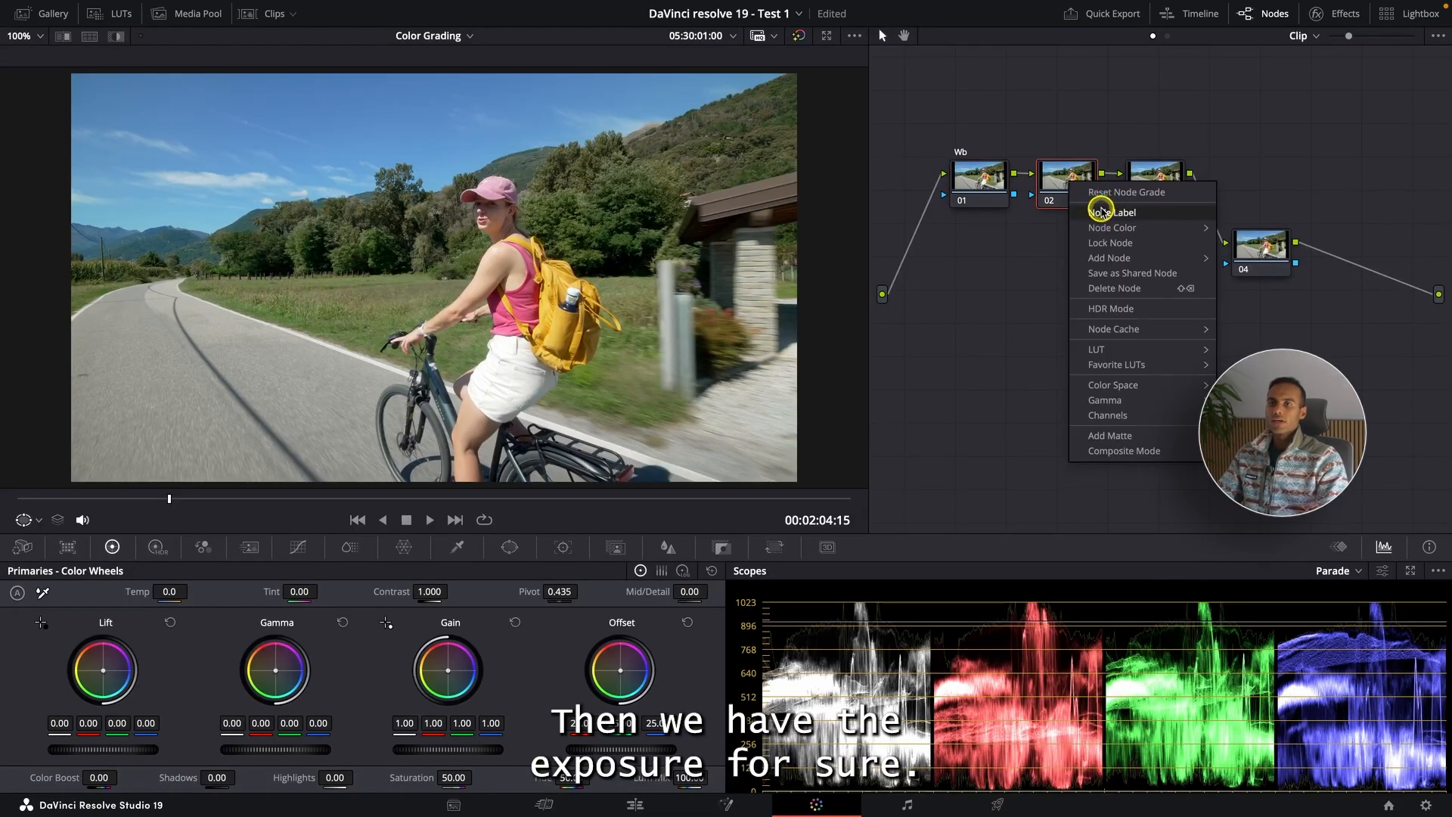
click(1102, 212)
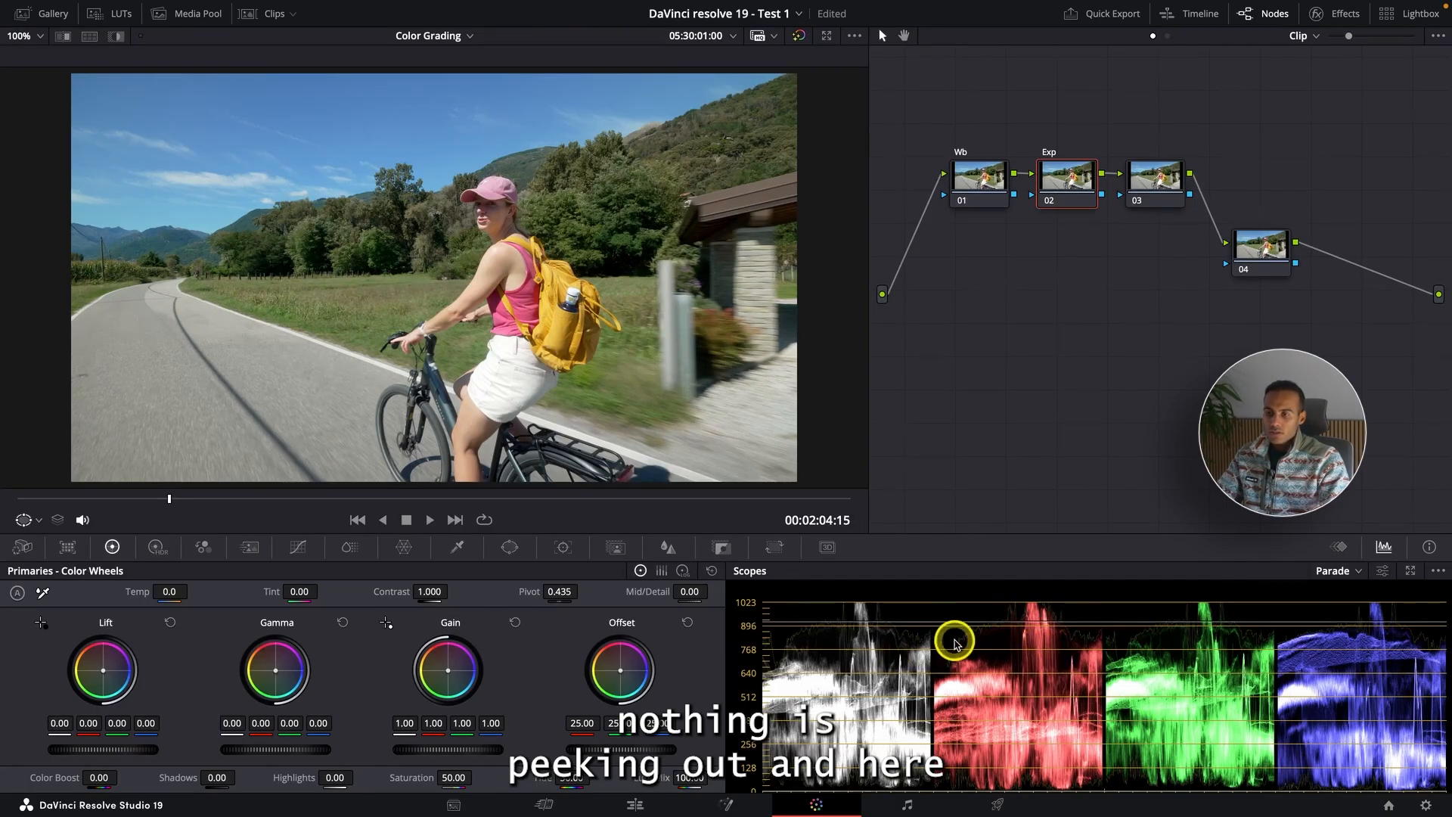
scroll(897, 773, down, 1)
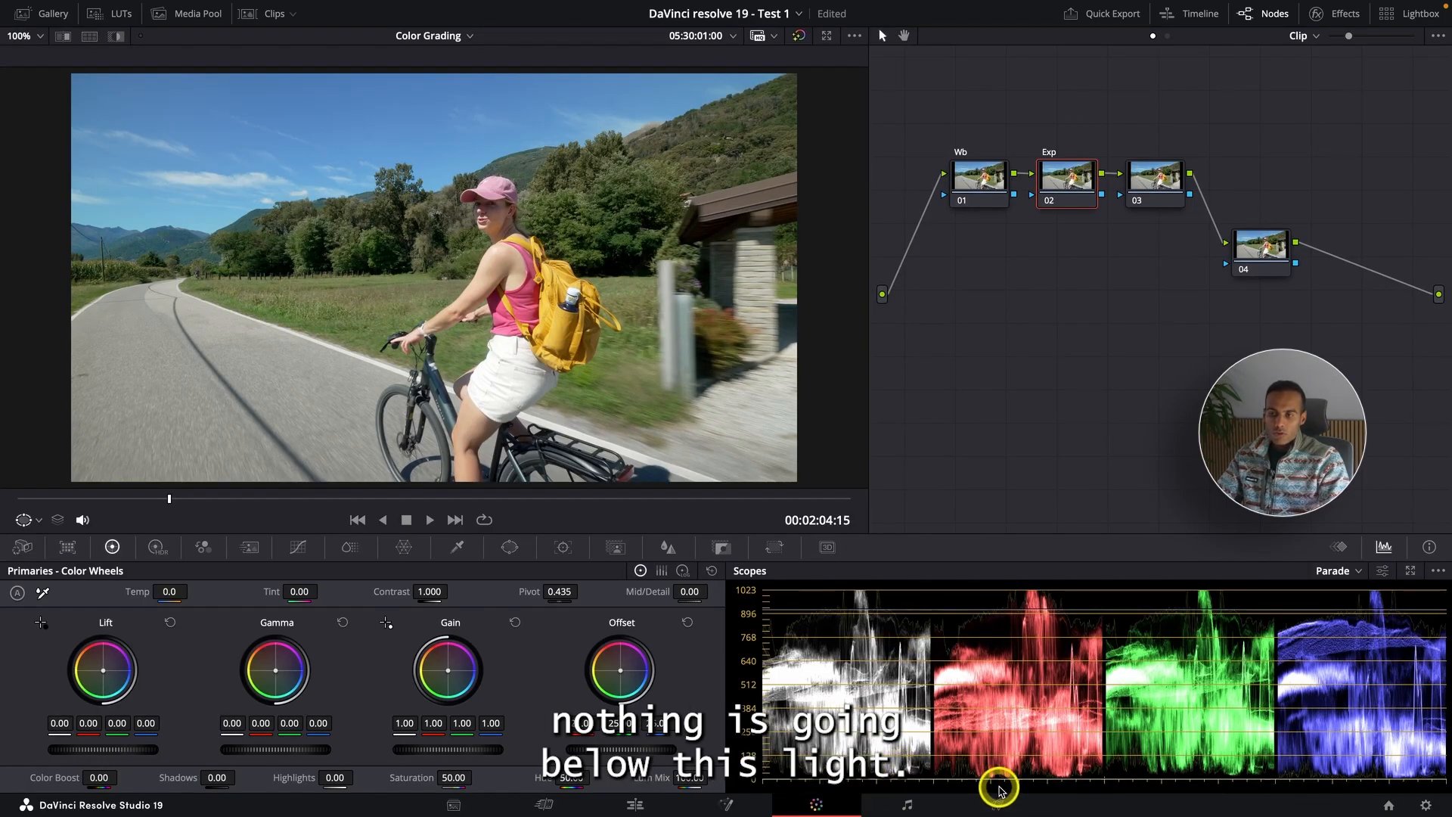
click(1160, 182)
right_click(1163, 184)
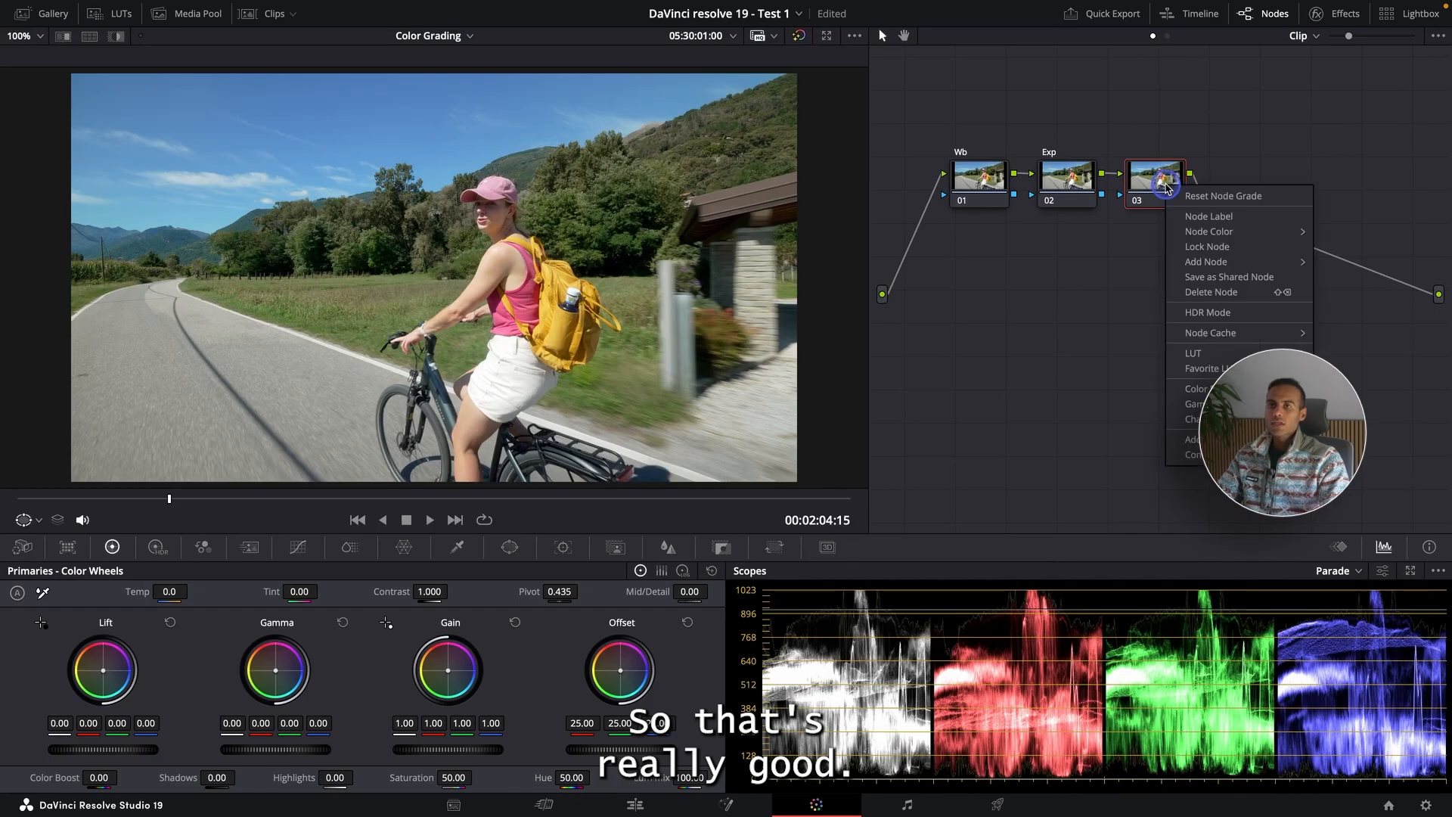
click(1202, 200)
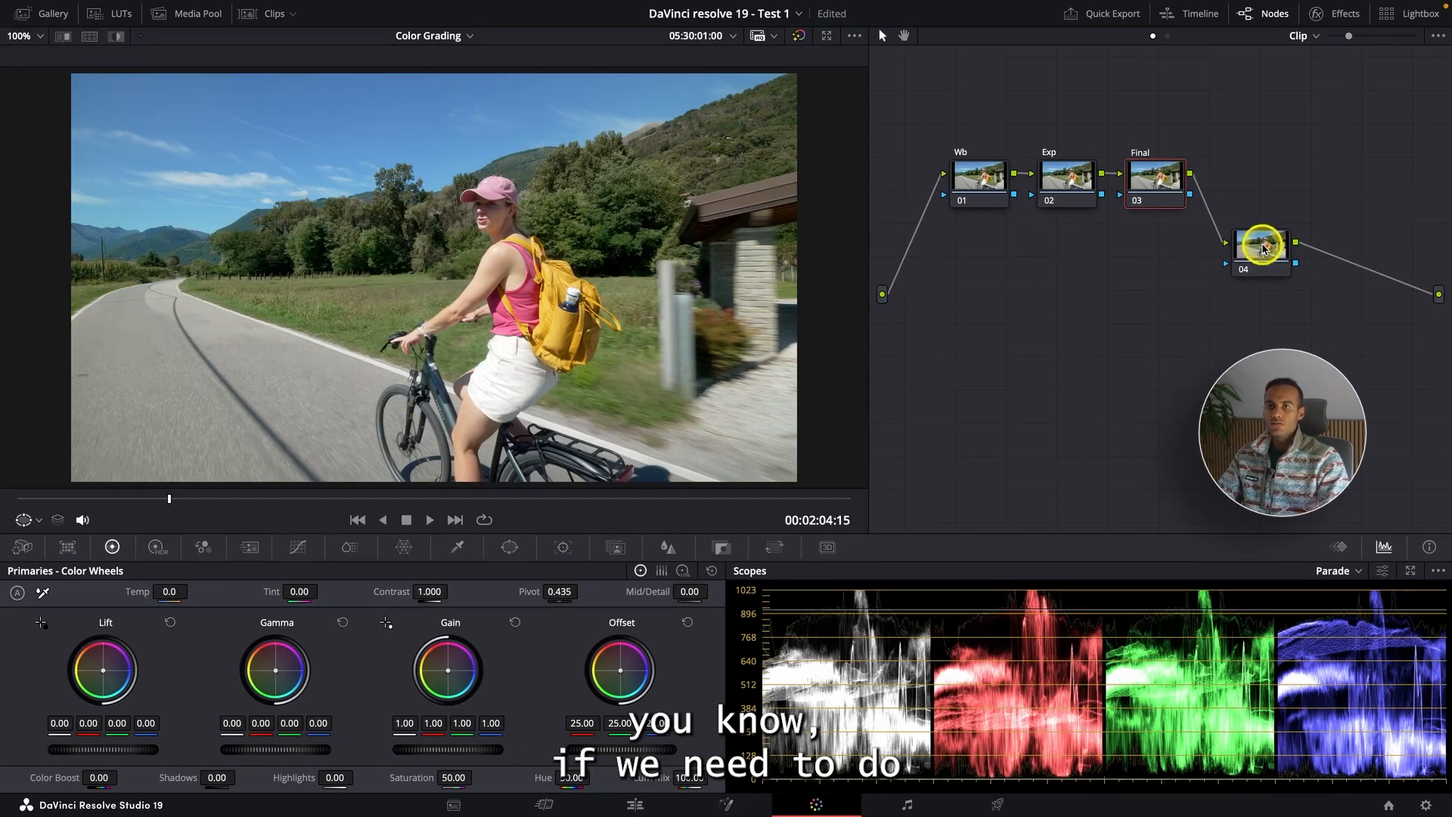
Step: Move node 04 underneath the first row of nodes and label it "Hue Vs Hue"
drag(1259, 253, 994, 340)
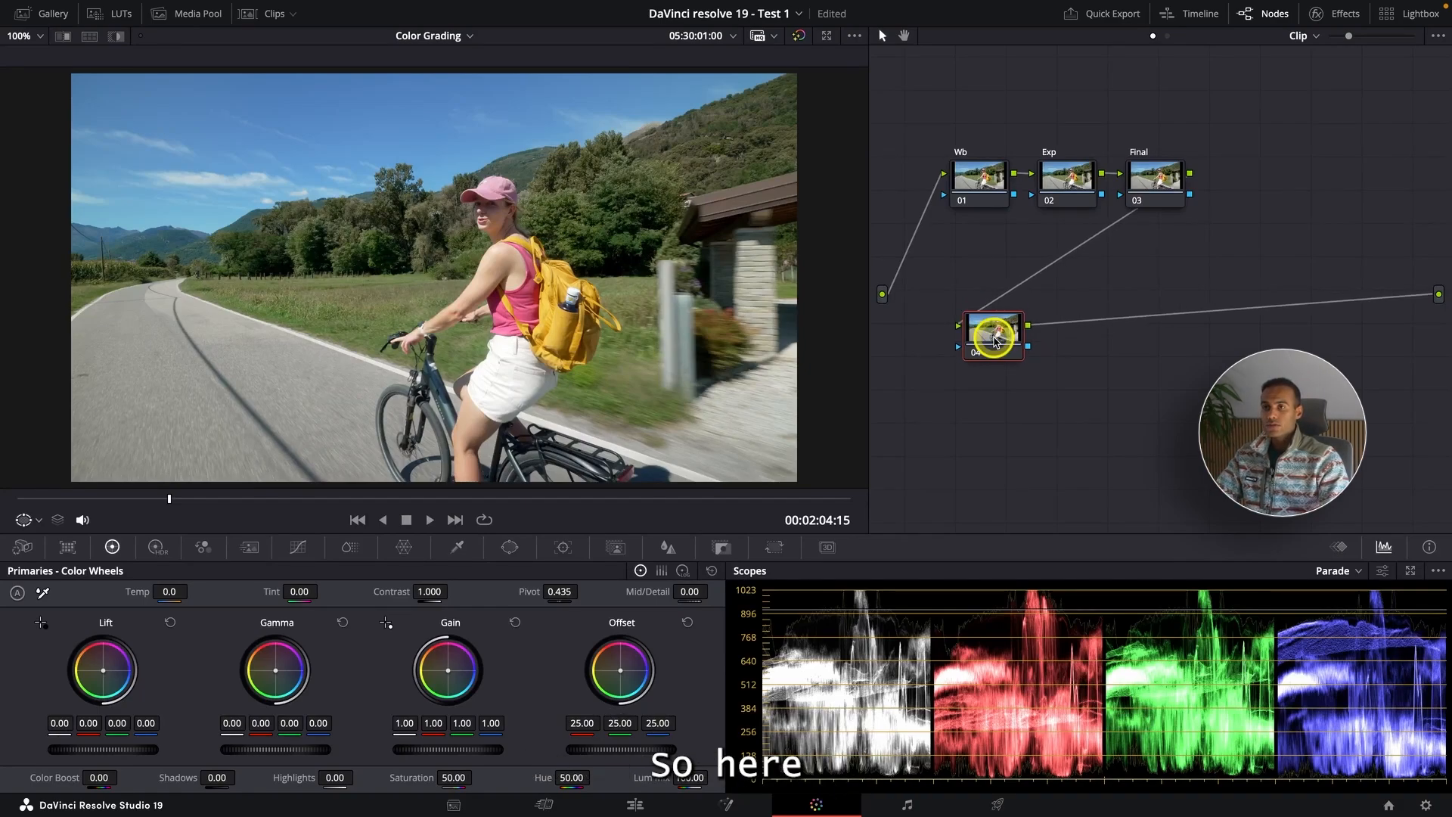
right_click(994, 339)
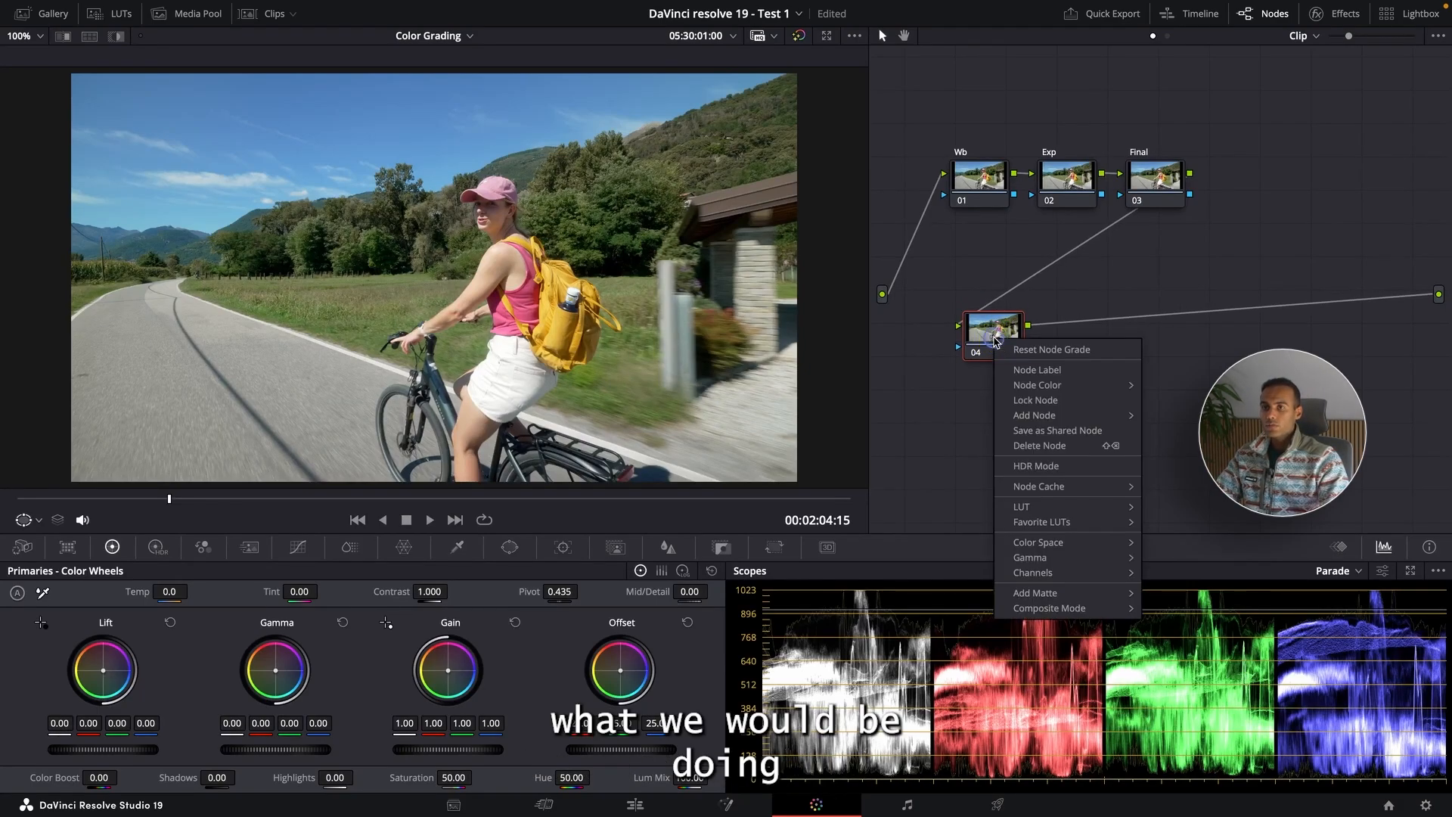
click(1077, 372)
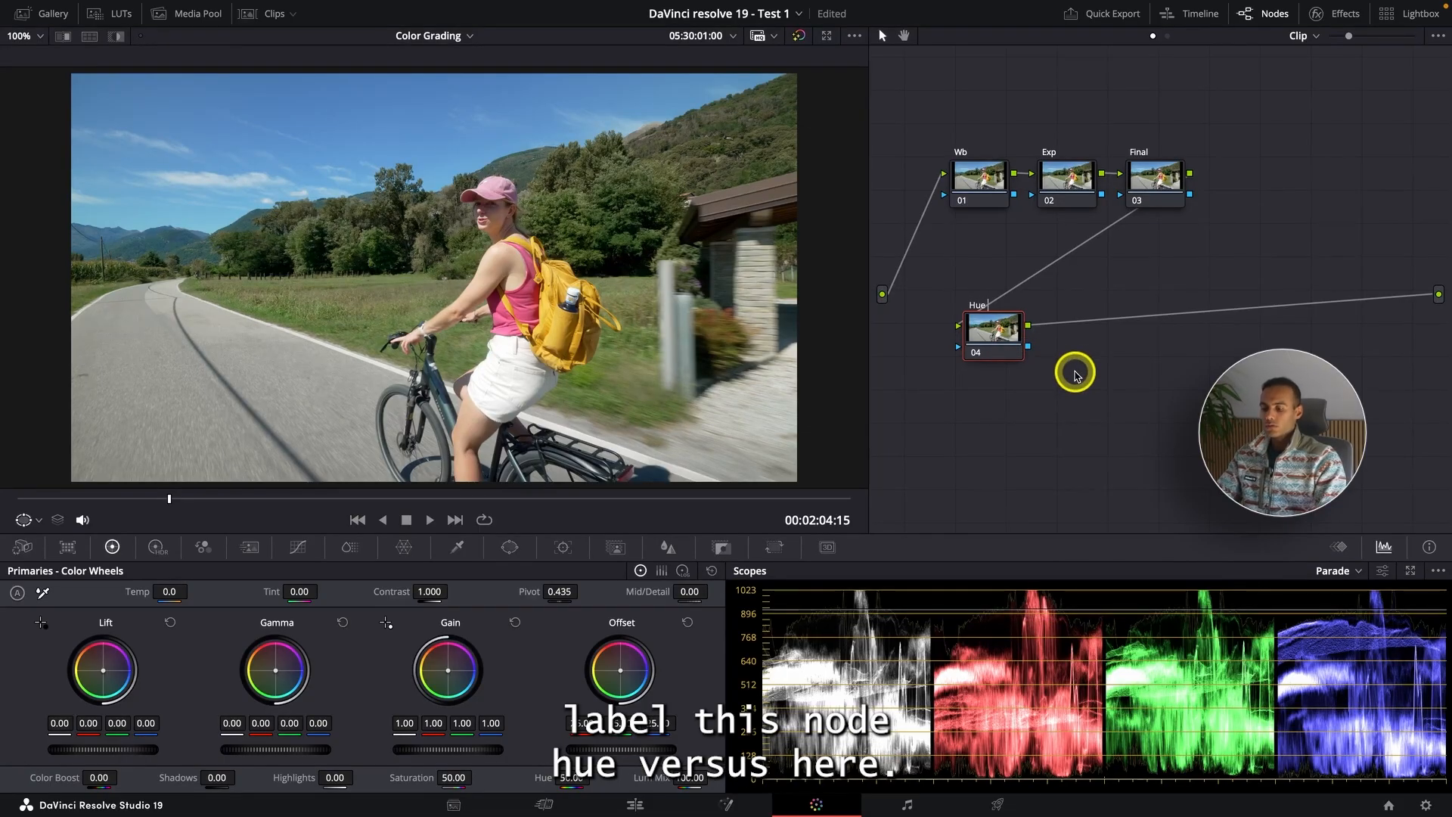
text(Hue Vs Hu)
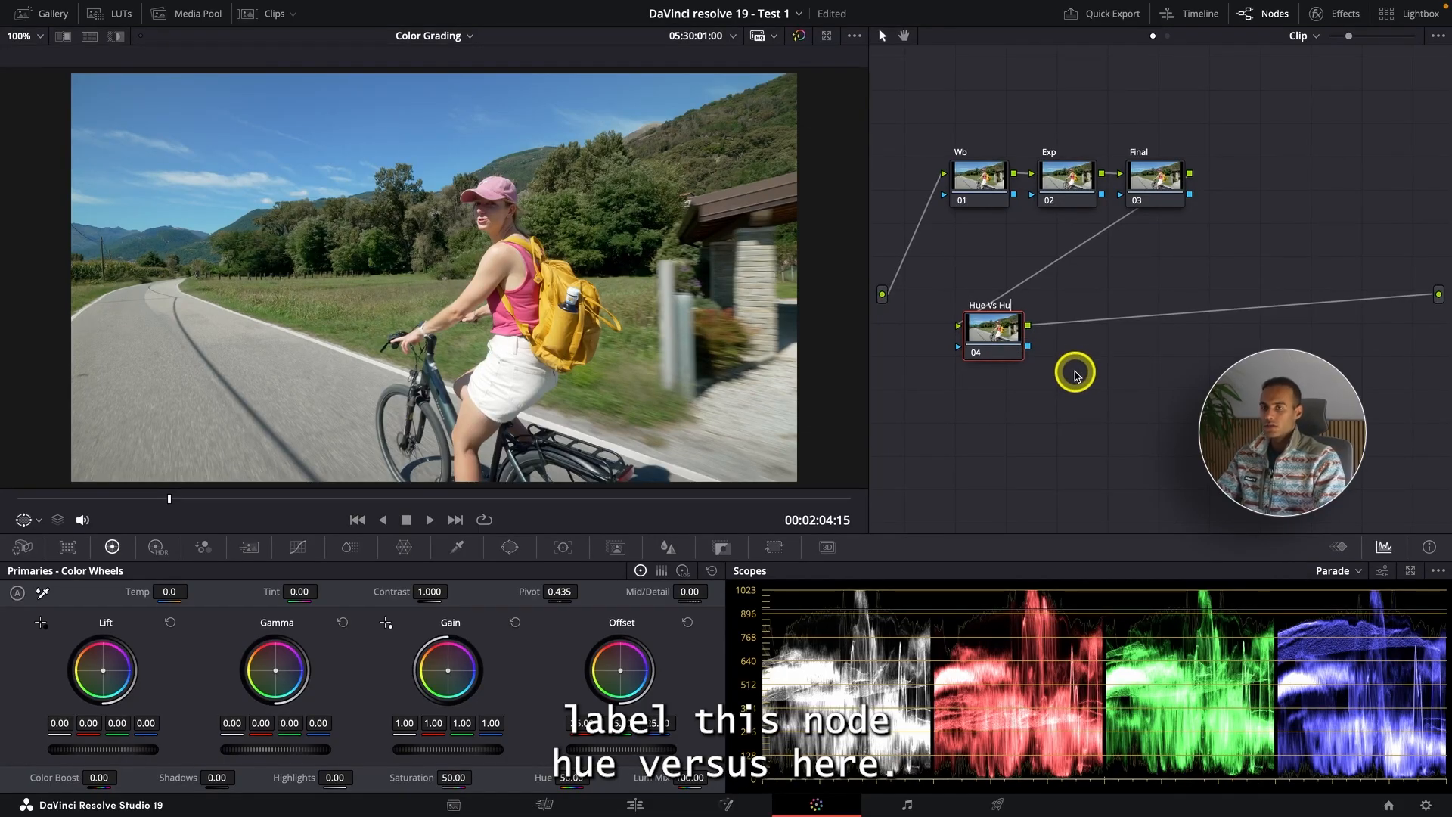
text(e)
key(Return)
mouse_move(1011, 338)
mouse_down()
mouse_move(1297, 196)
mouse_move(1063, 311)
mouse_move(1019, 311)
mouse_up()
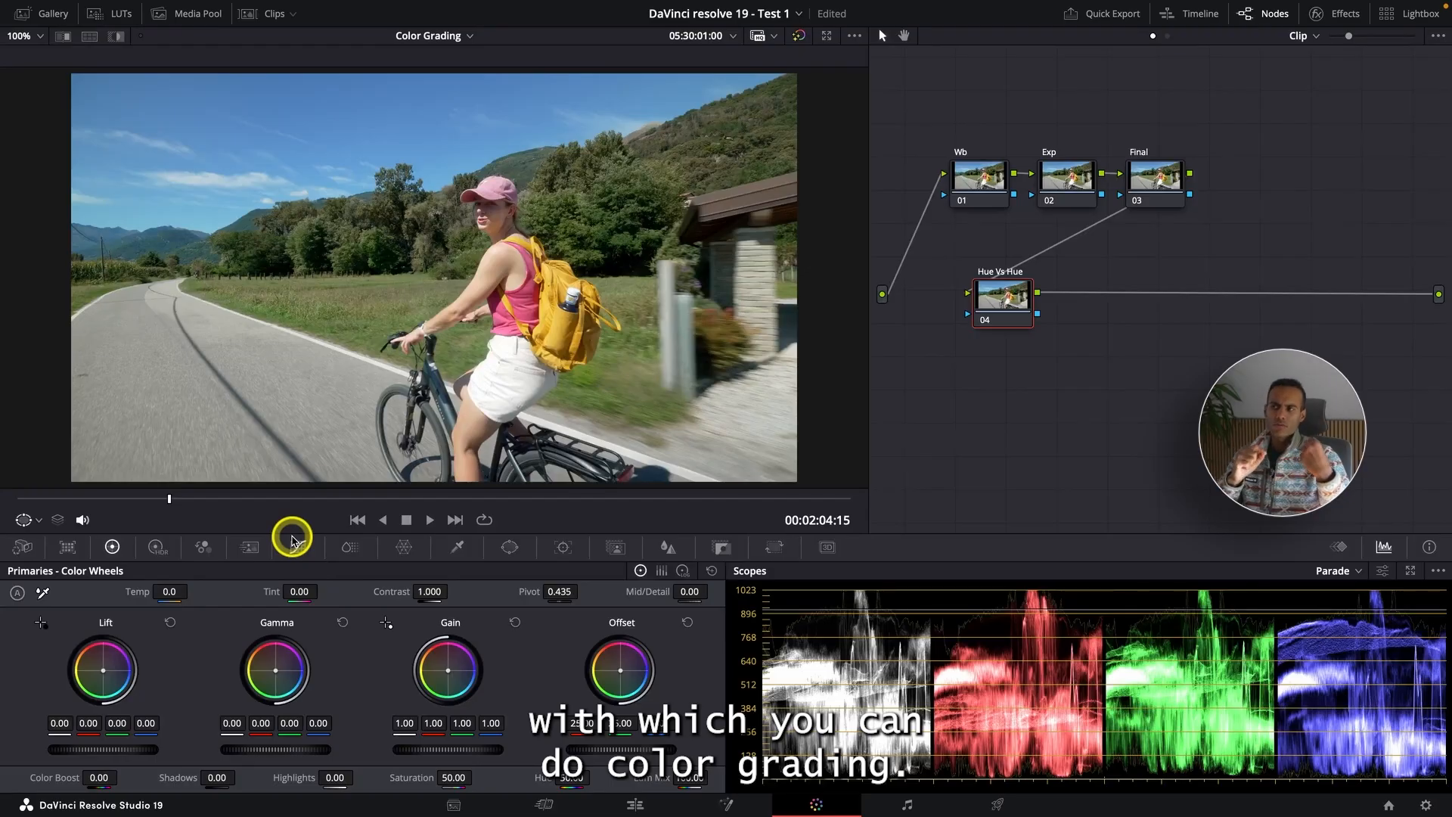
Step: Look through the qualifier and the Custom, Hue Vs Sat, Lum Vs Sat and Hue Vs Lum curves, ending on the Hue Vs Hue curve
click(455, 546)
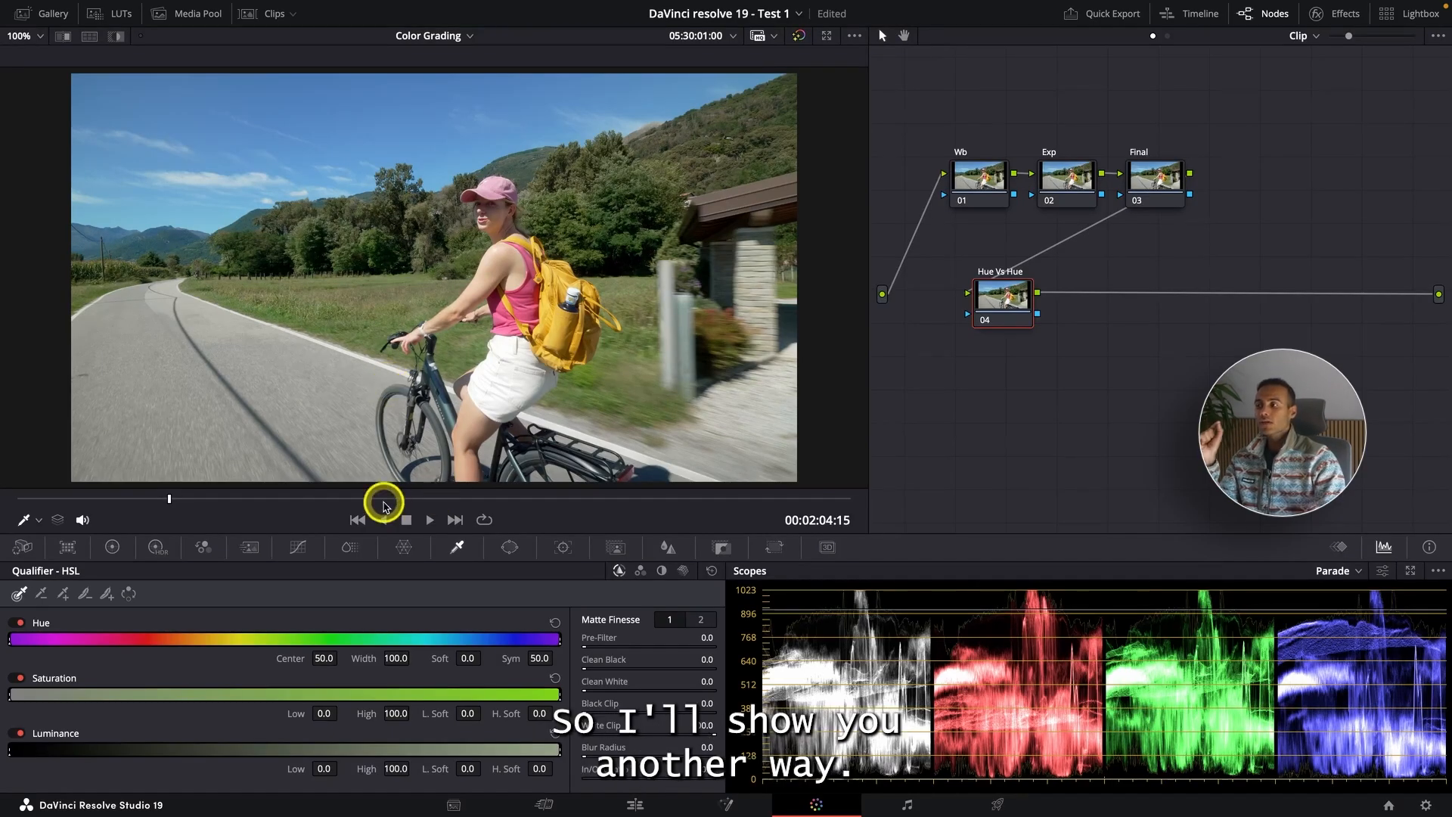
click(301, 546)
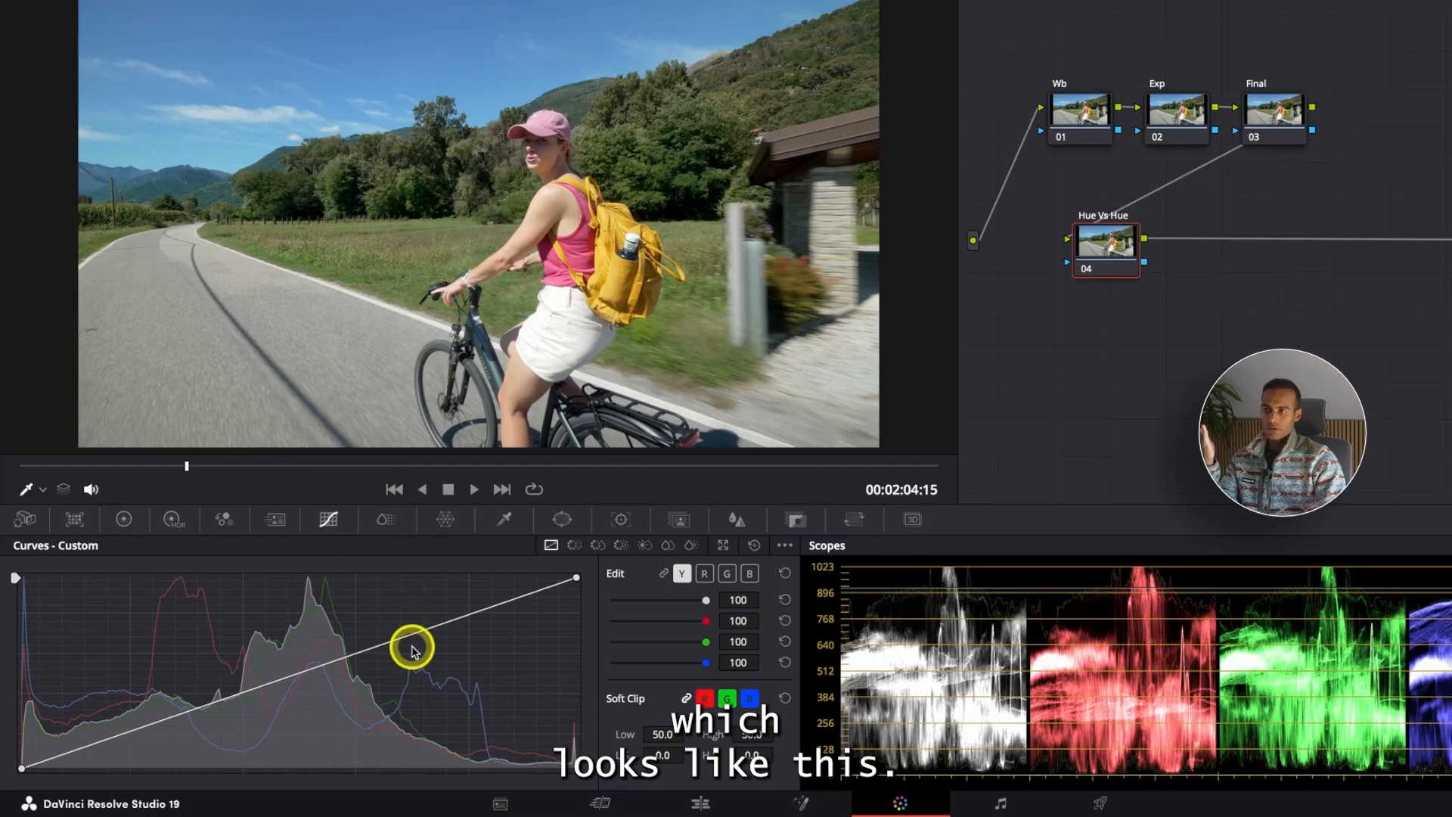
click(574, 546)
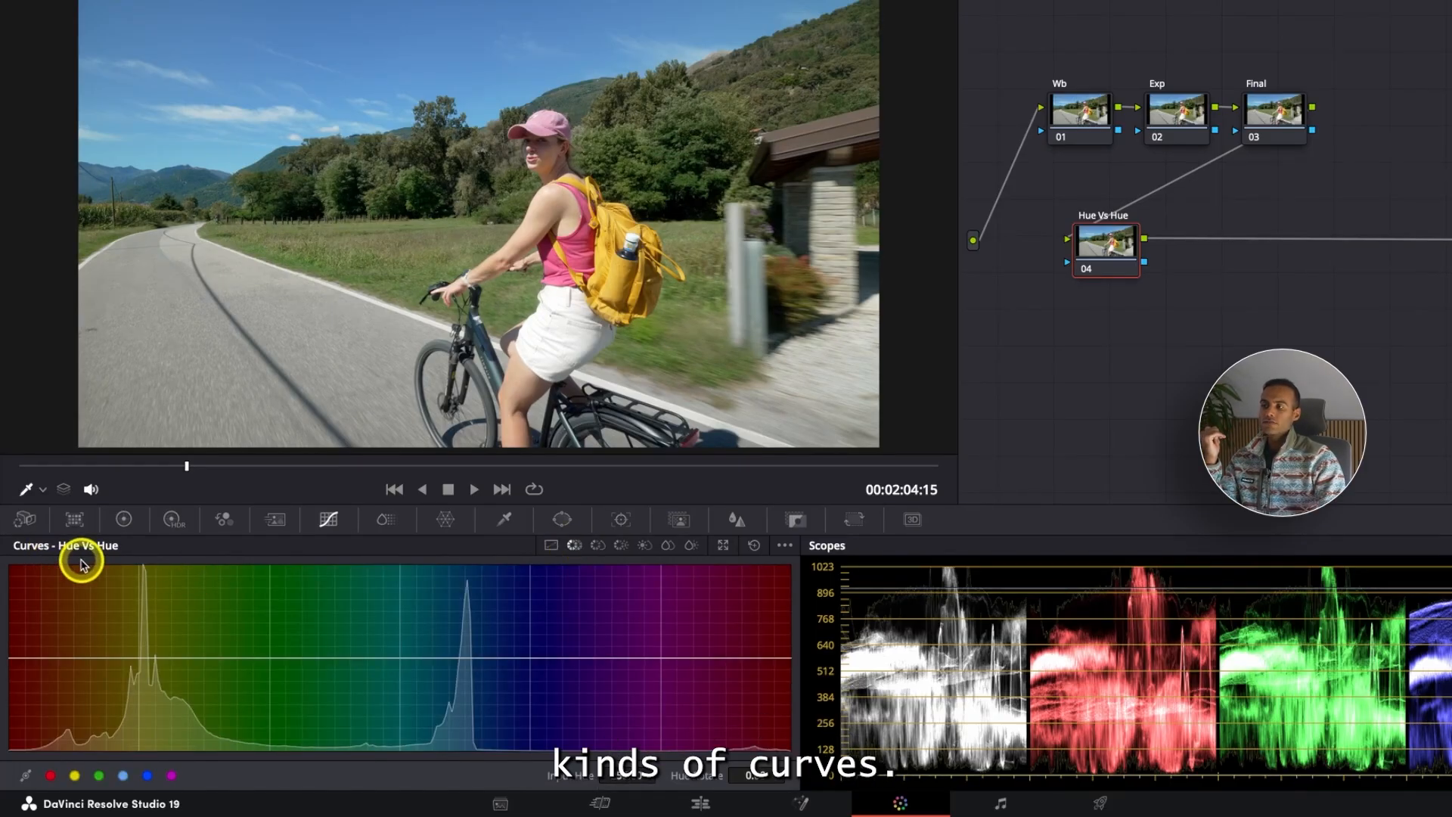
click(598, 546)
click(643, 545)
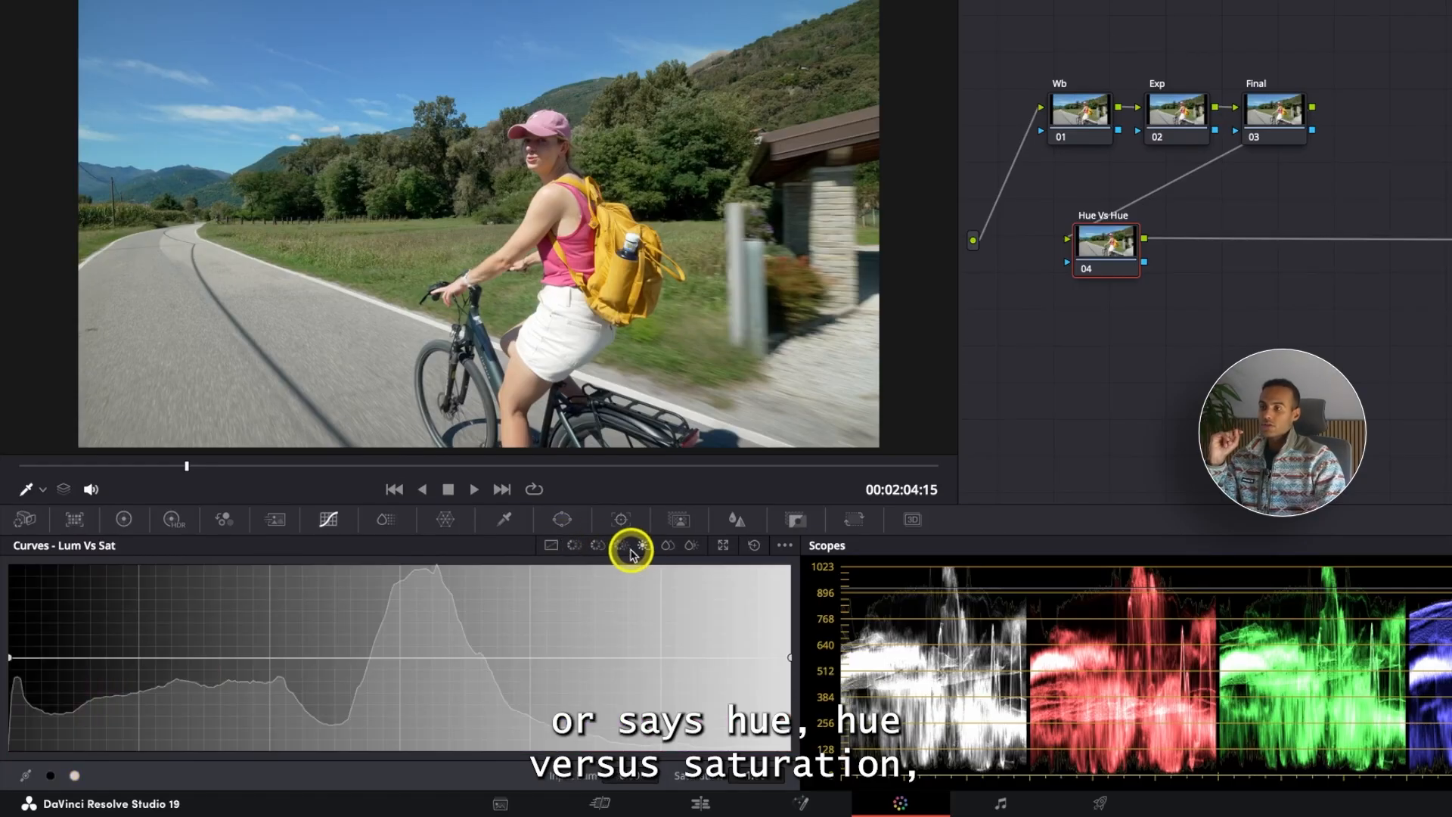
click(618, 547)
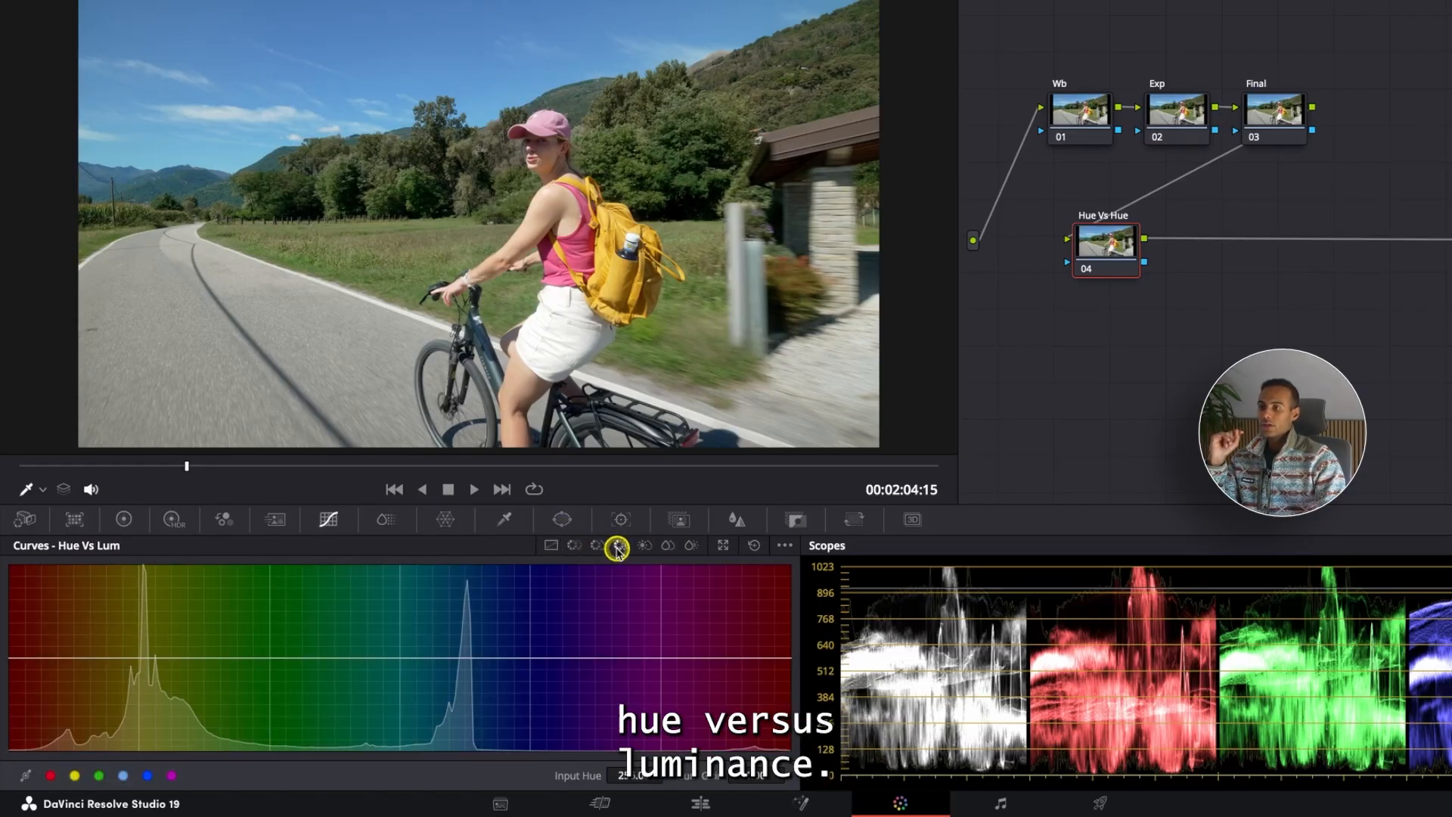
click(577, 547)
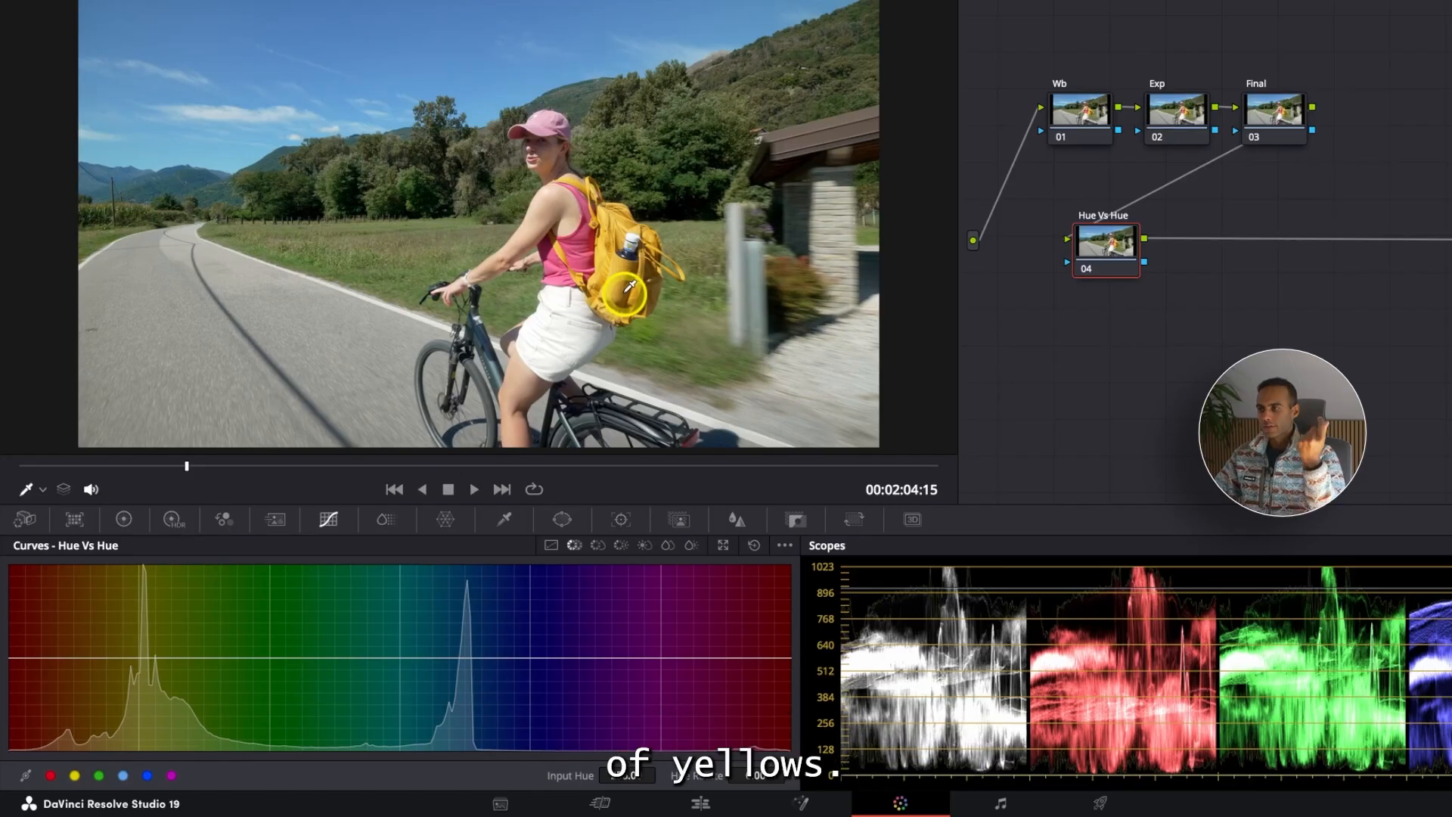
Step: Try shifting the overall hue of node 04 to 100 in the primaries, and reset the node's grade
click(124, 521)
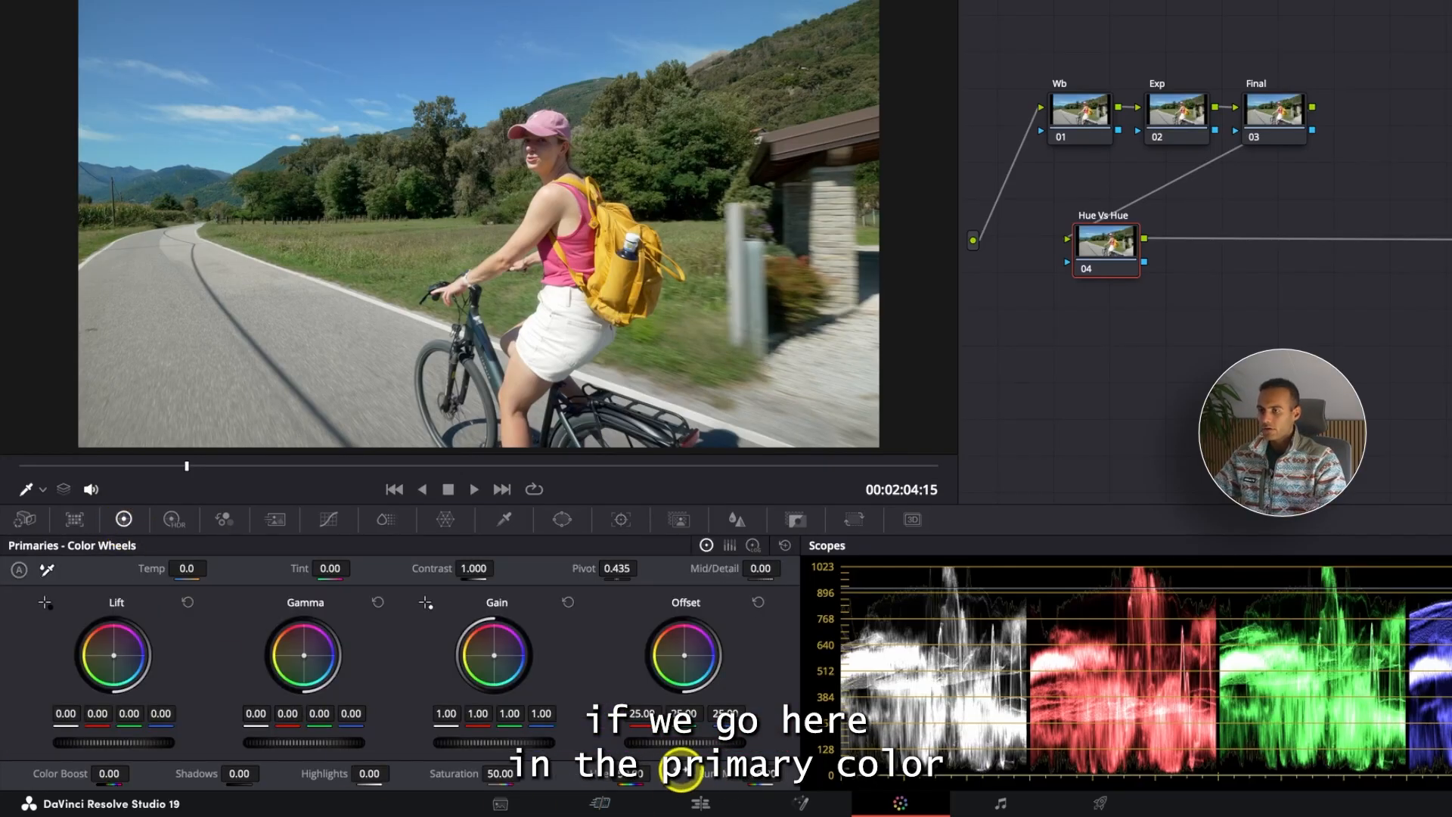
drag(624, 774, 838, 776)
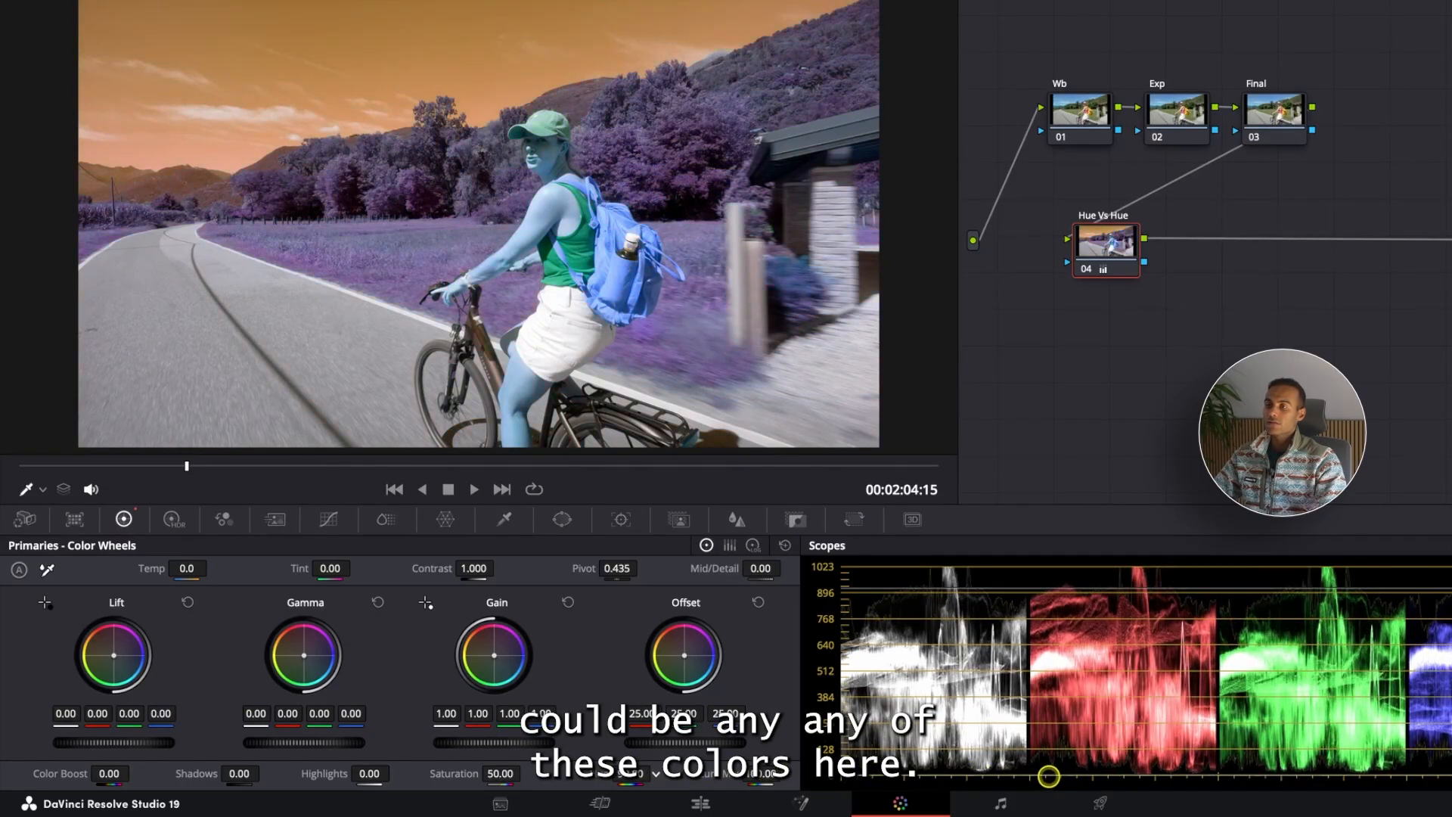
drag(1048, 776, 976, 773)
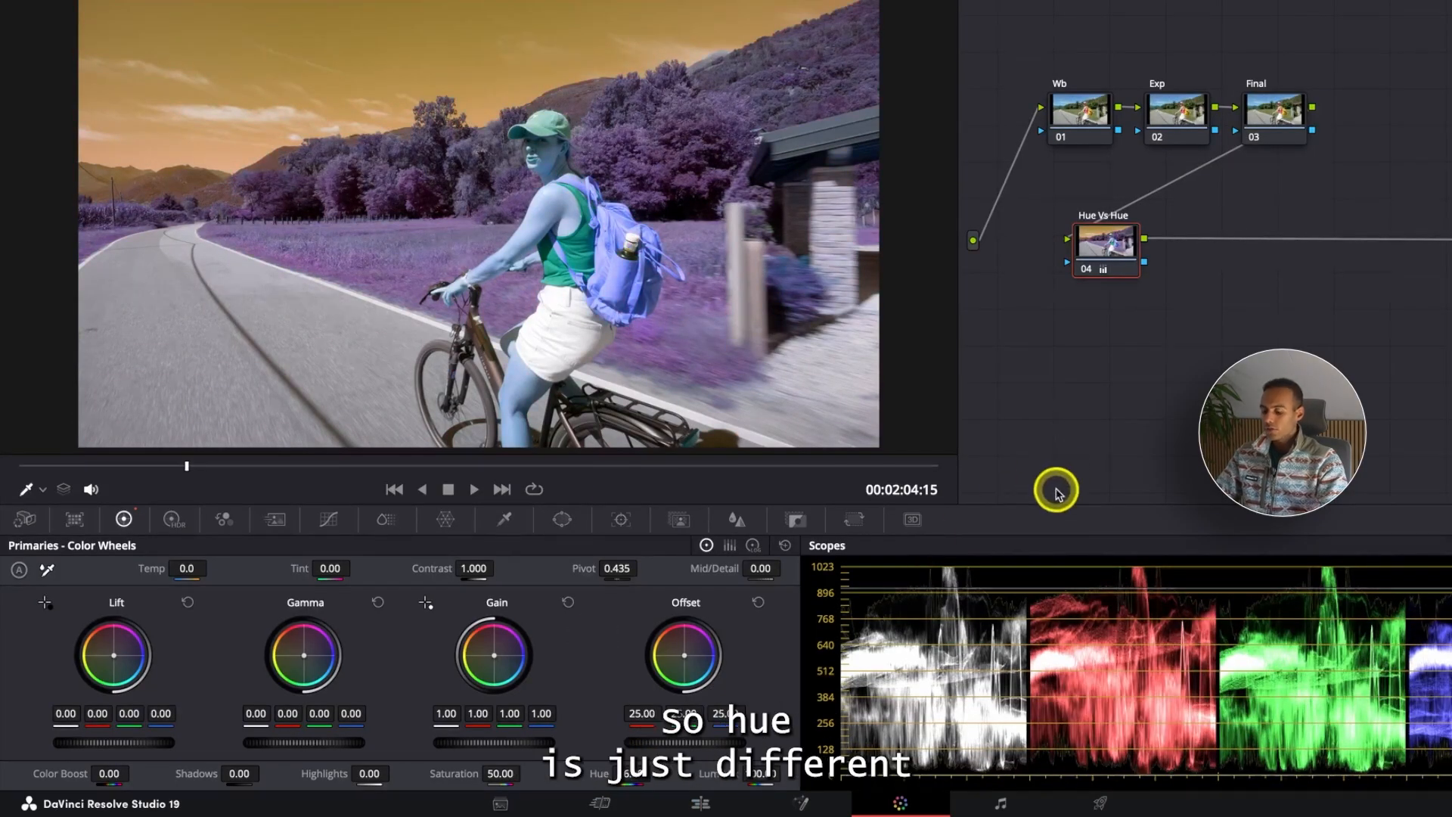
right_click(1114, 264)
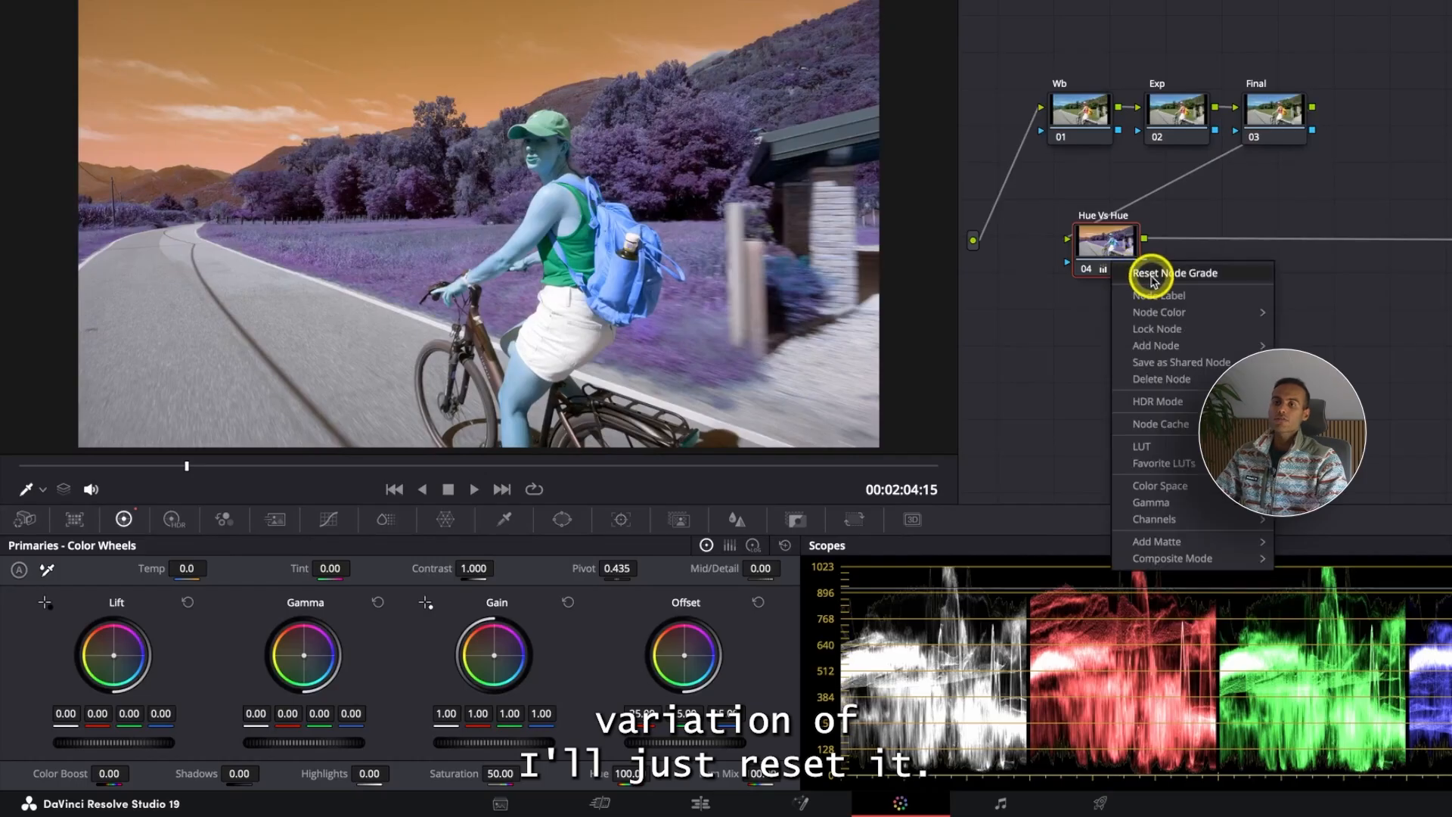
click(1152, 277)
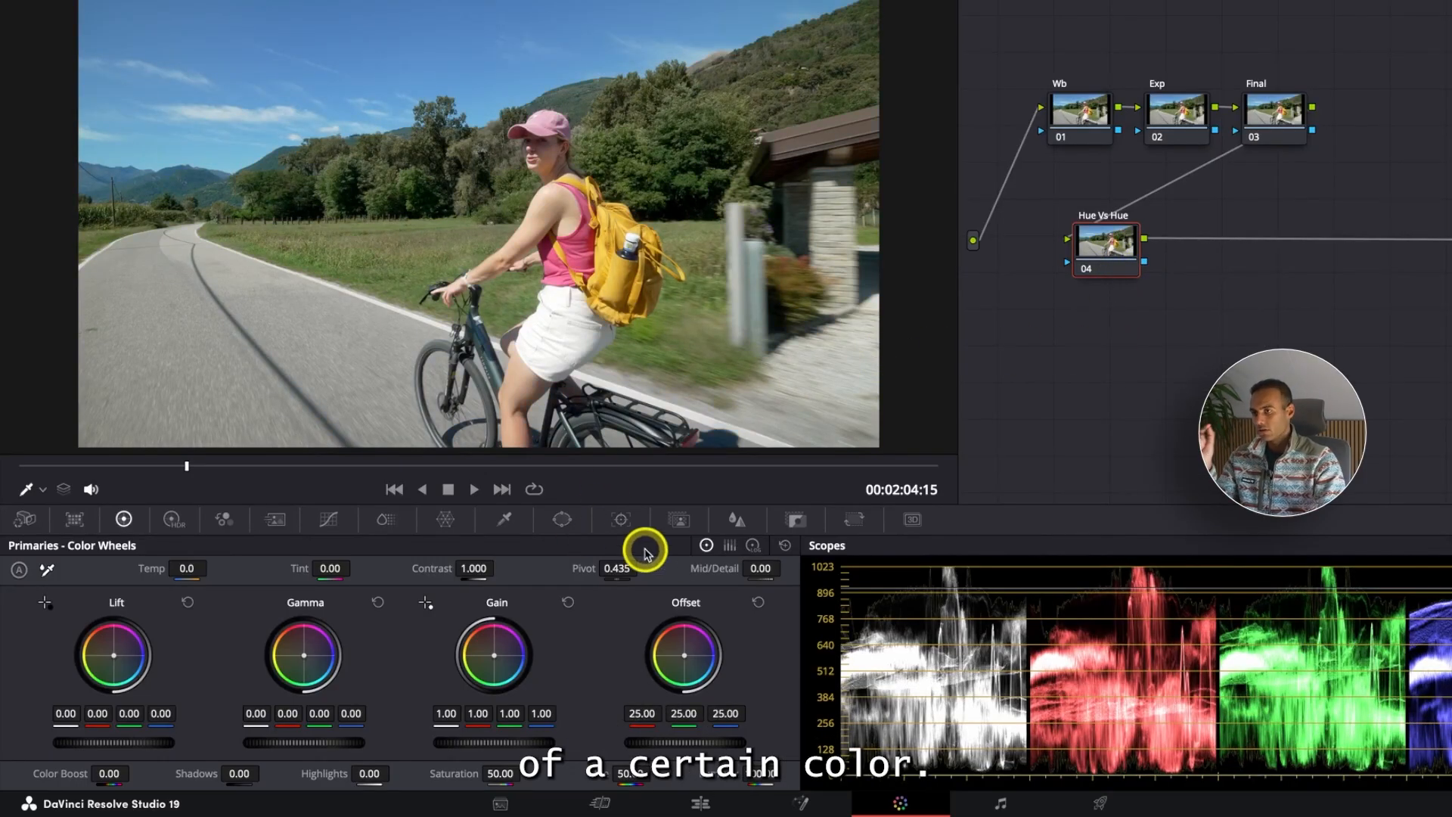
Step: Place control points around the sky blues on the Hue Vs Hue curve and widen the range on both sides
click(328, 519)
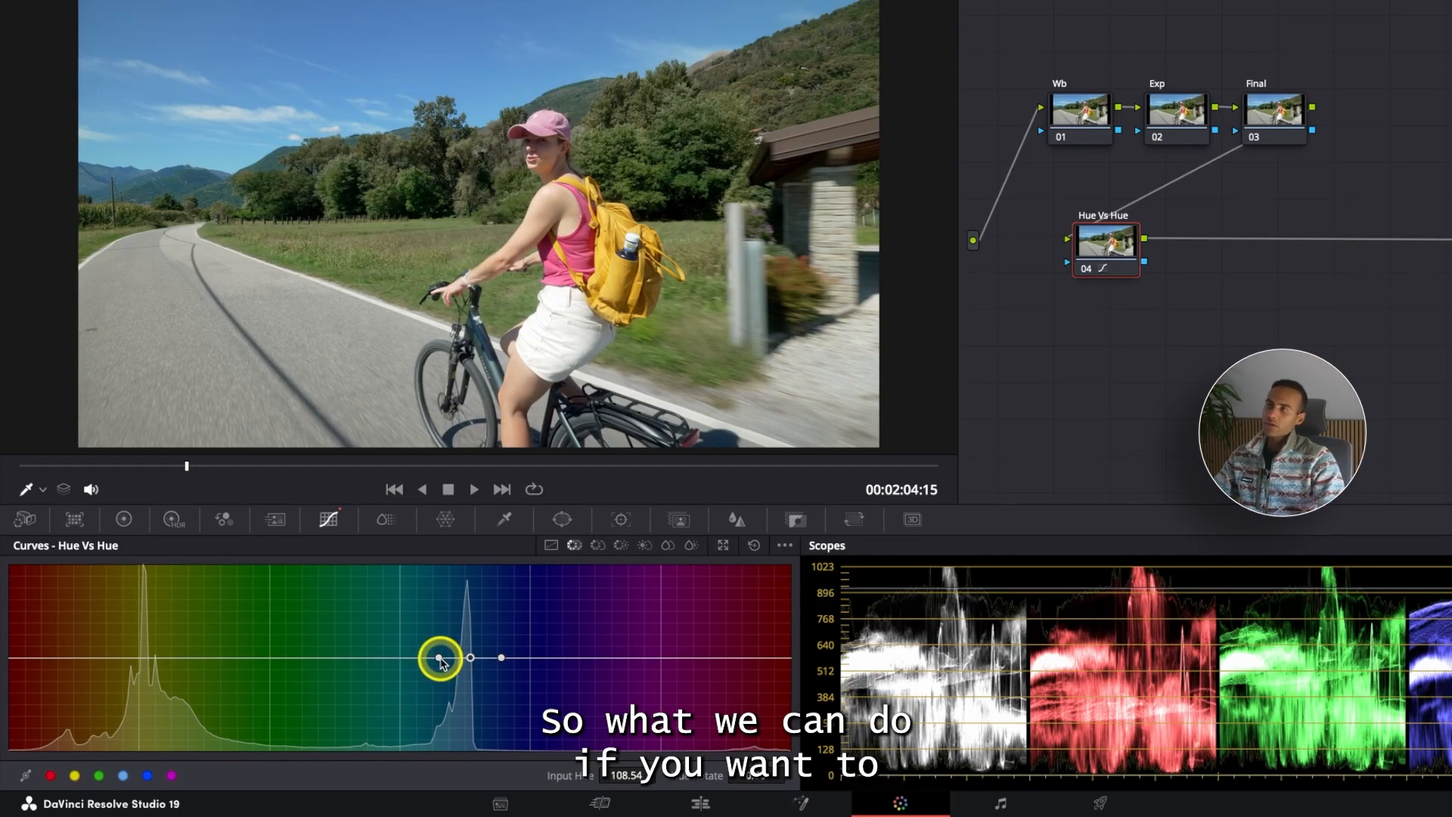
drag(443, 662, 385, 660)
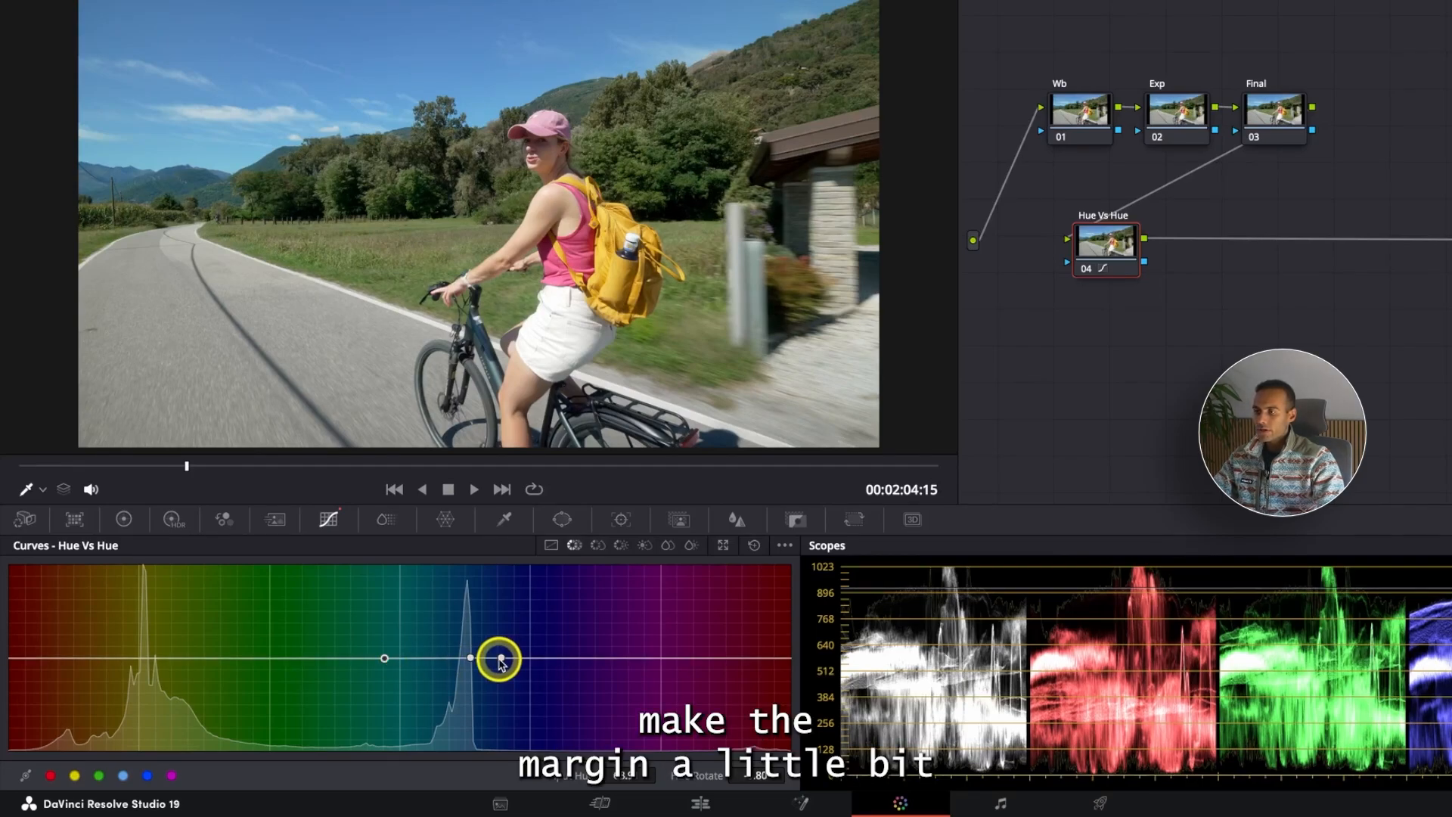
drag(501, 657, 526, 658)
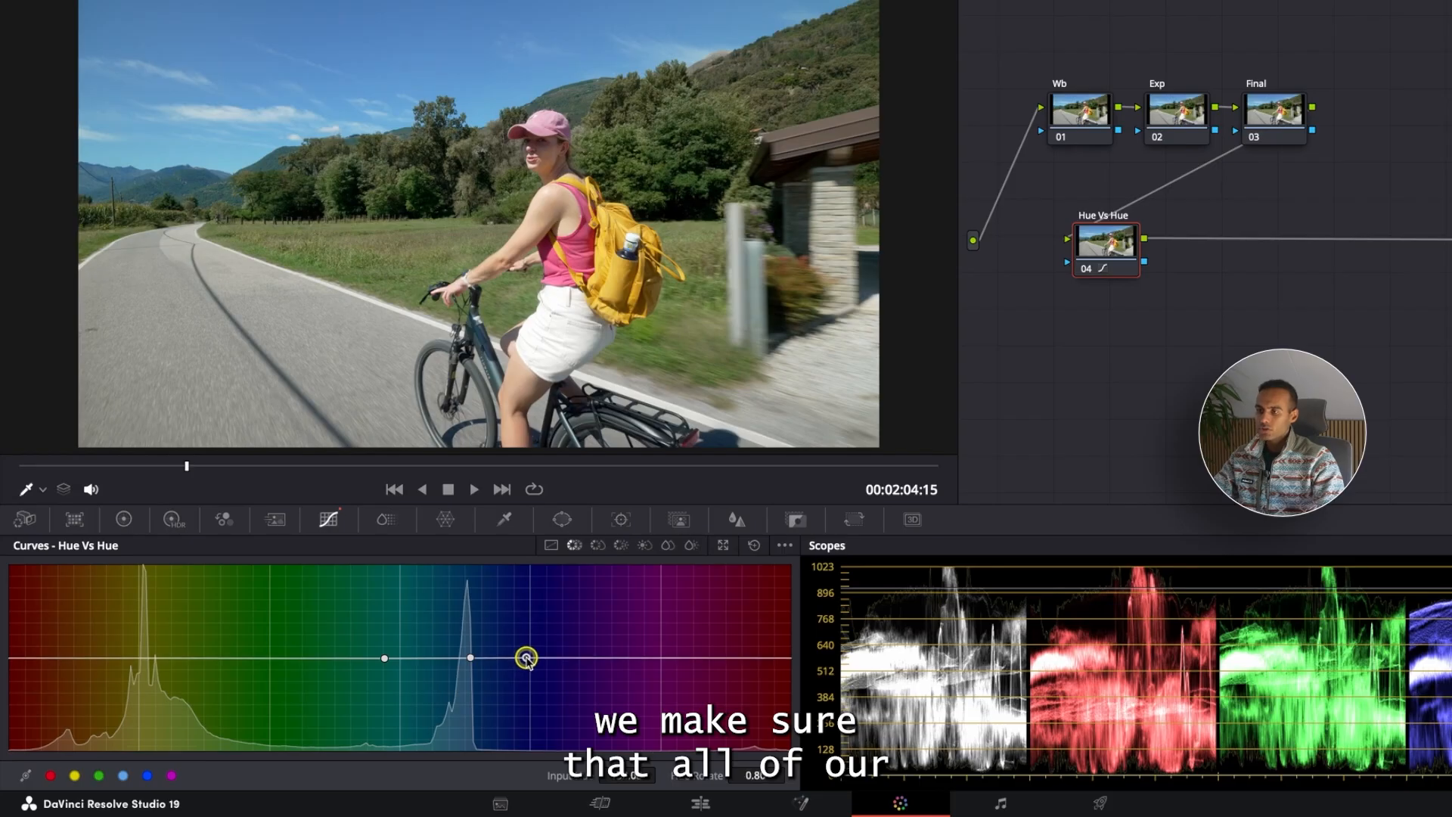
Step: Try a strong hue rotation of the blues with the middle curve point, and return it to the neutral line
click(470, 658)
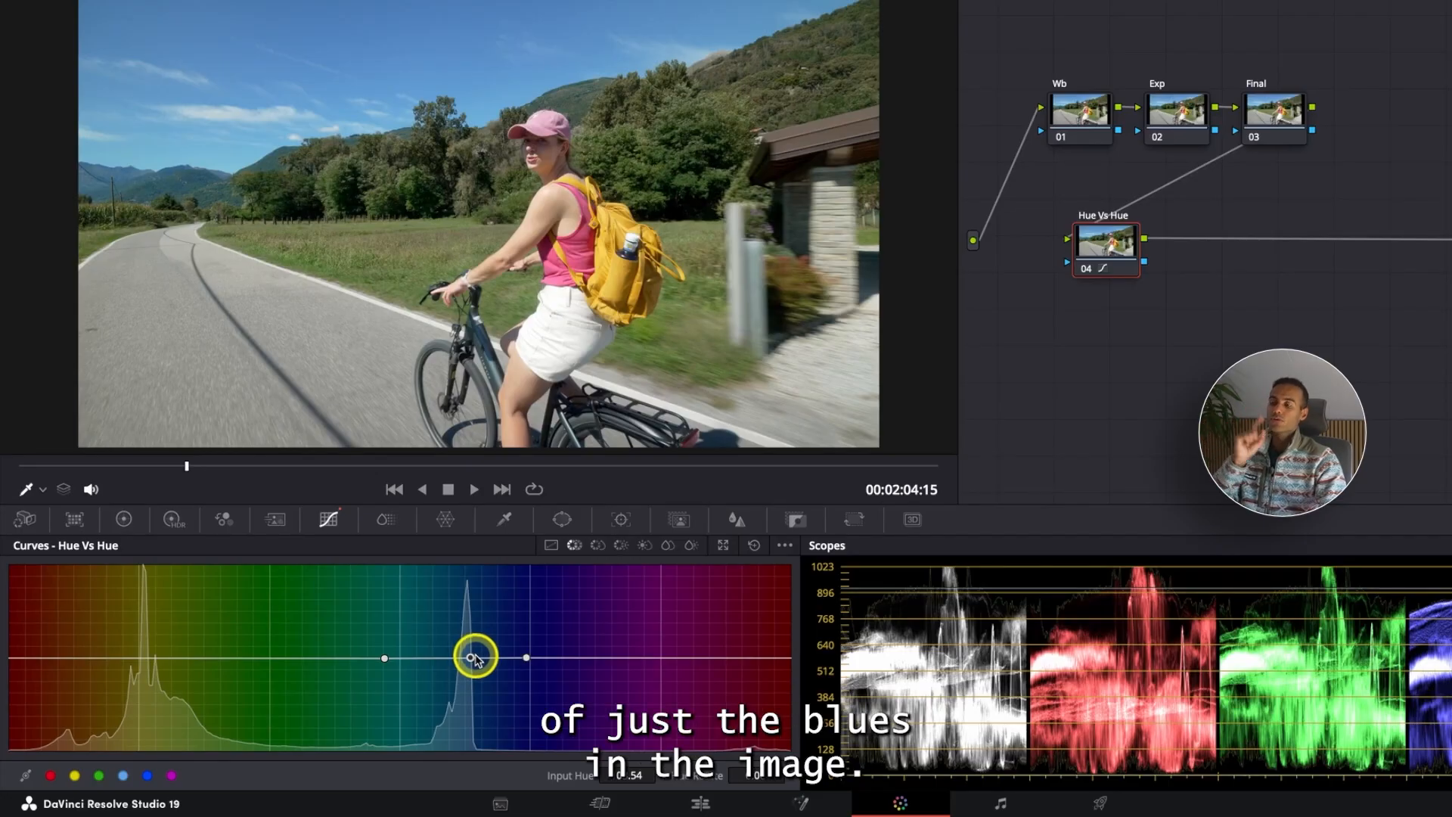
drag(471, 658, 463, 726)
drag(461, 755, 464, 658)
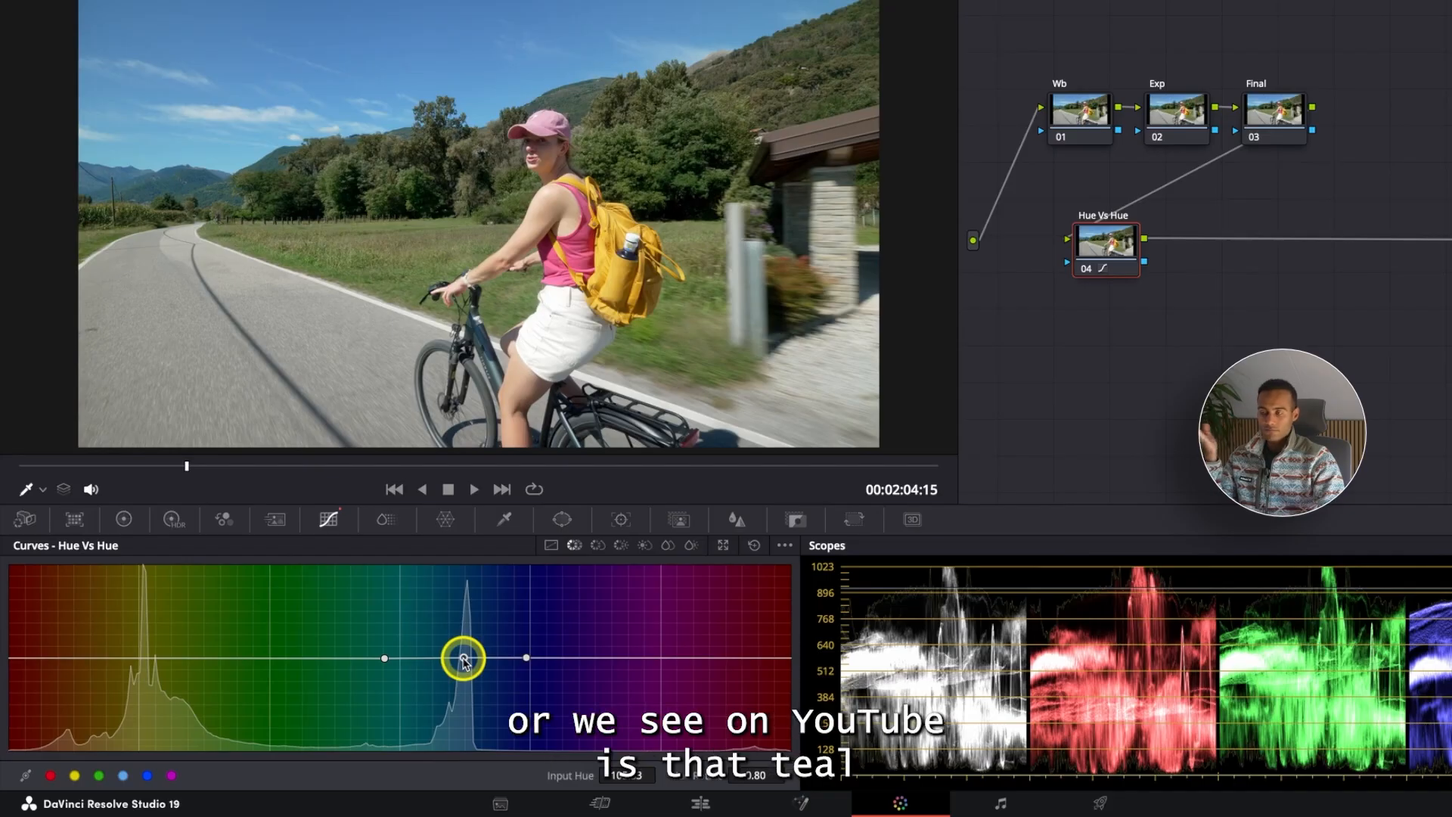
Step: Advance one frame, shift the sky blues toward teal with a hue rotation of 12.00, and check the image full screen
key(Right)
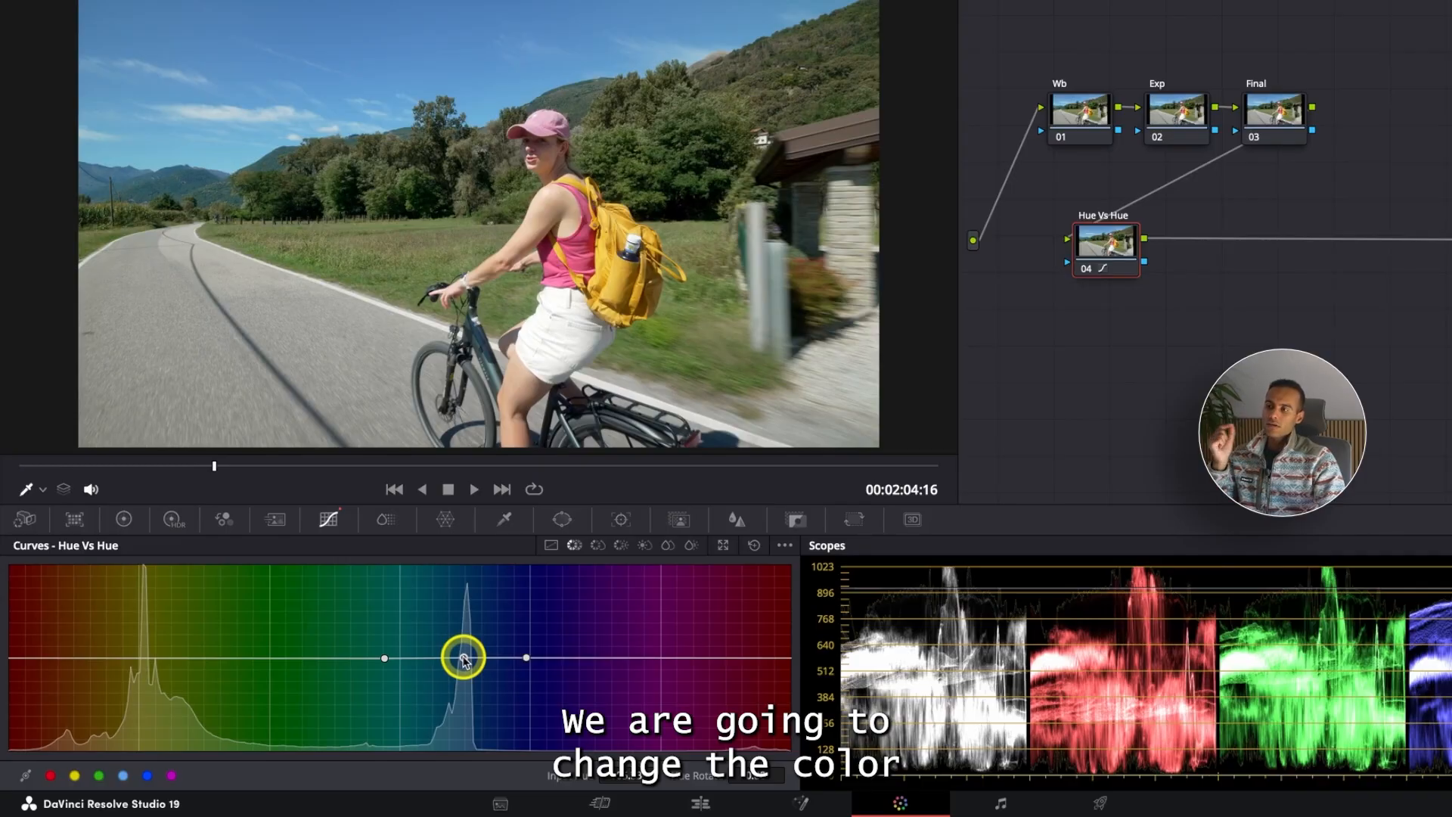
drag(464, 658, 465, 656)
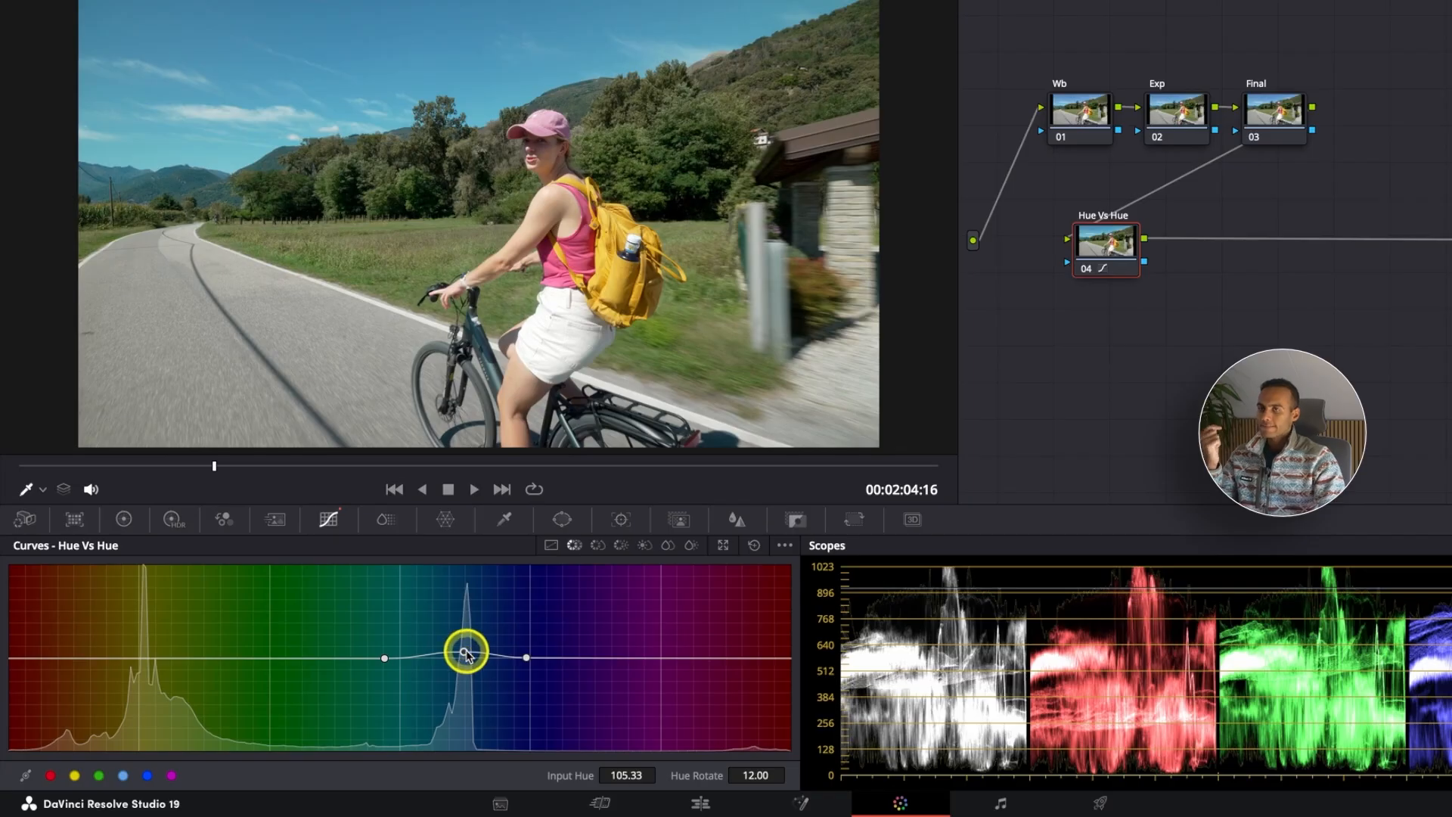
key(ctrl+f)
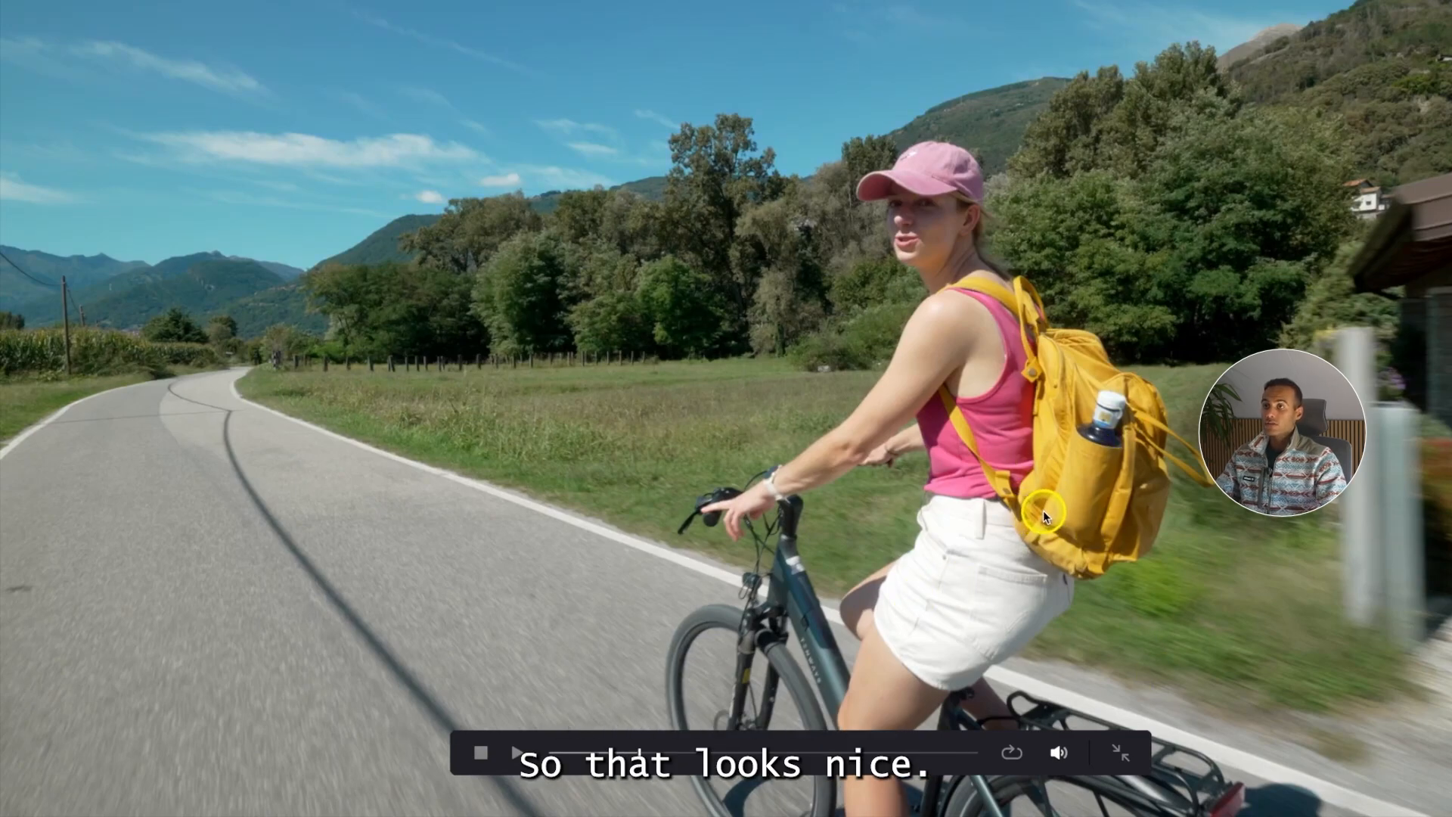
key(Escape)
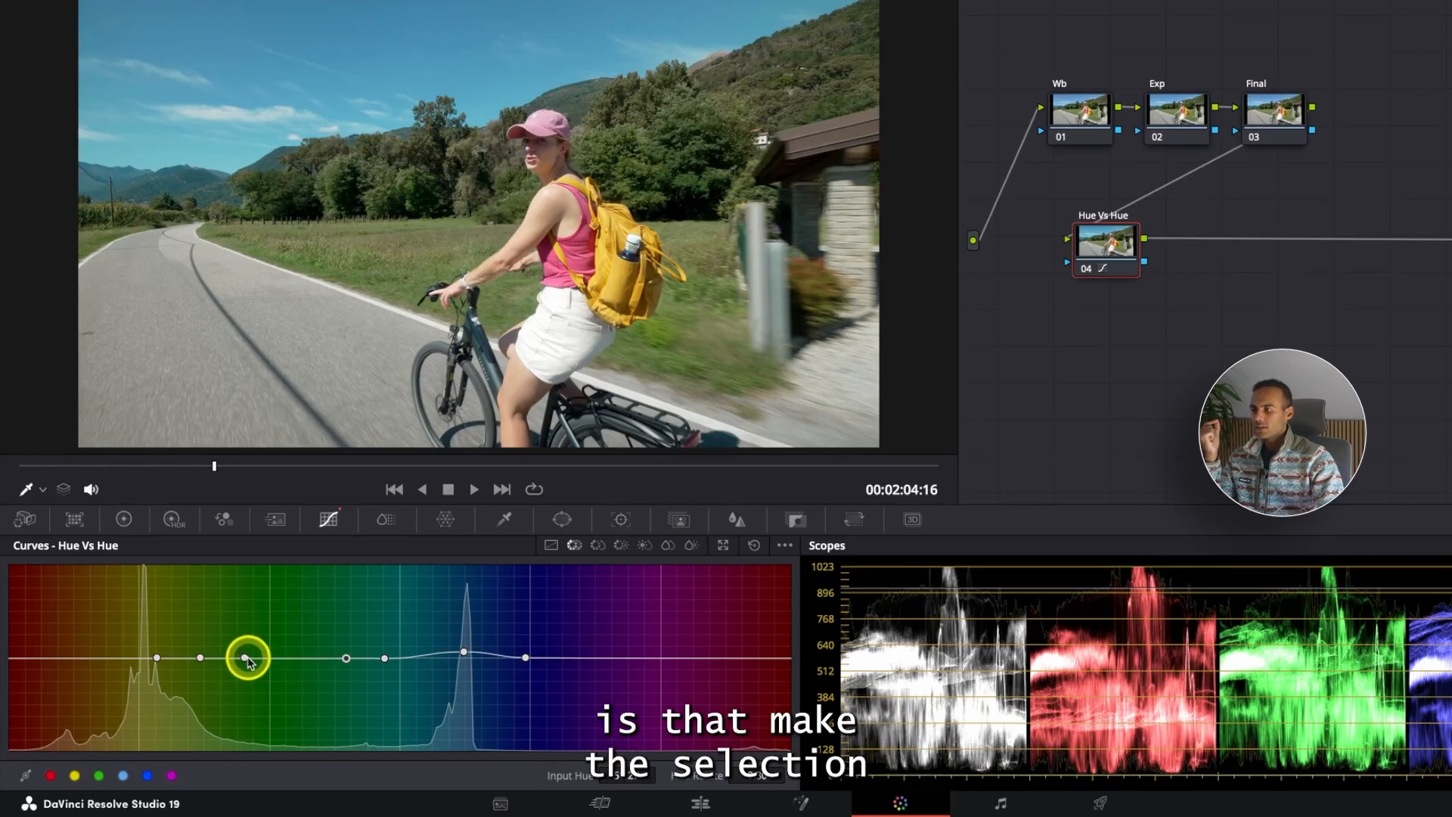
Step: Raise the two green points on the Hue Vs Hue curve slightly to shift the foliage toward yellow, and check the image full screen
click(346, 657)
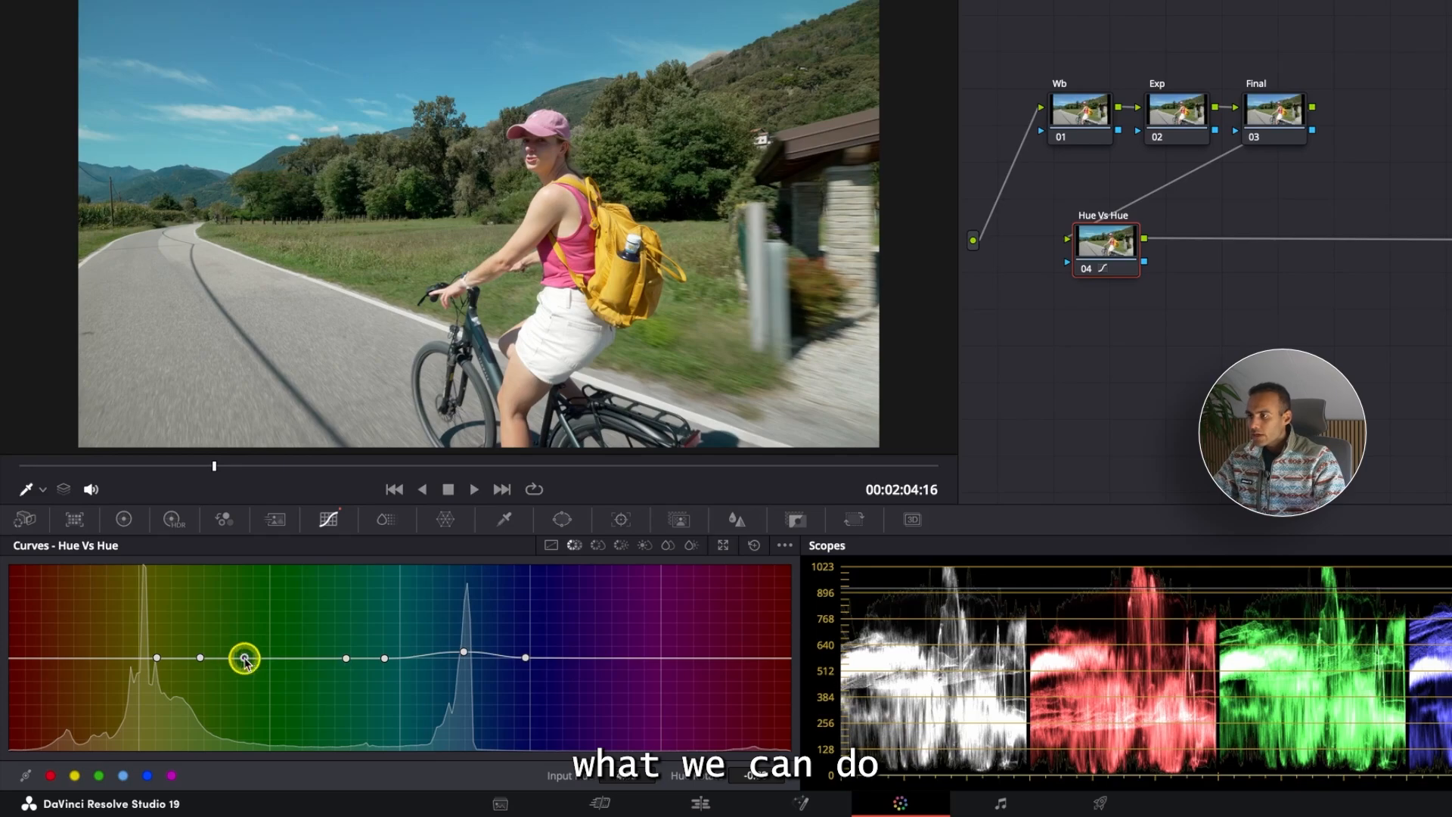
drag(244, 658, 247, 656)
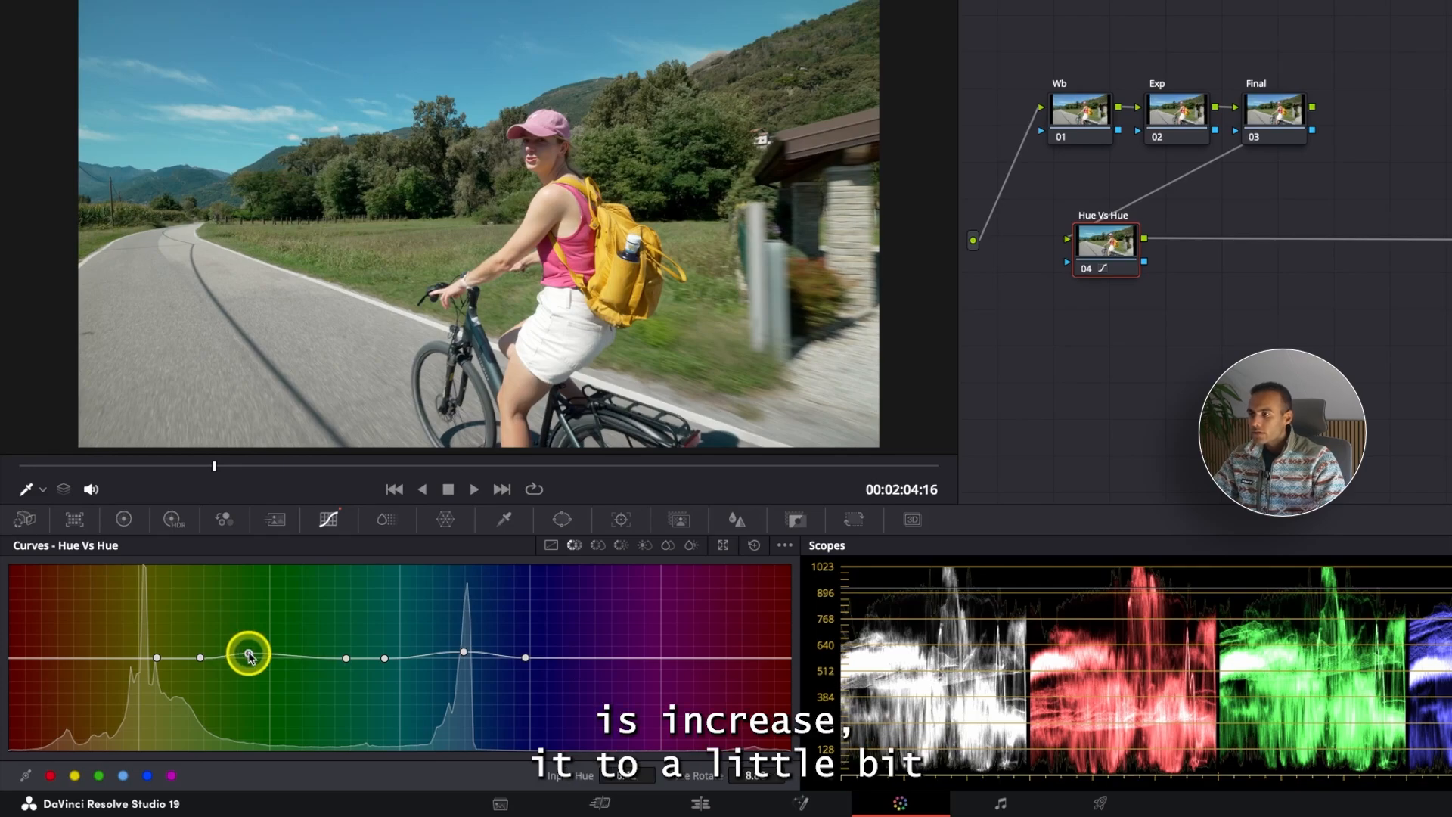
drag(203, 657, 203, 652)
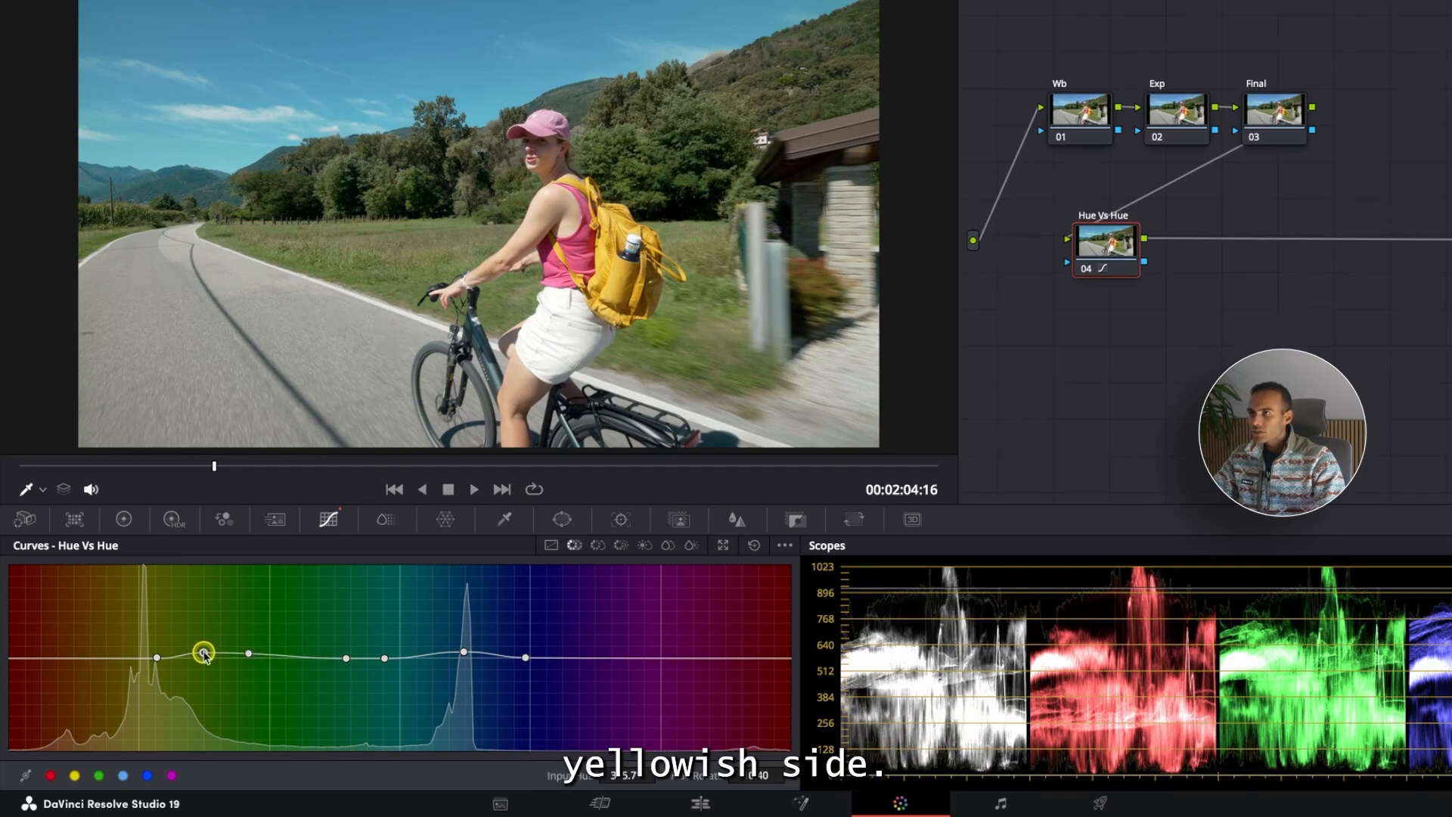
click(249, 655)
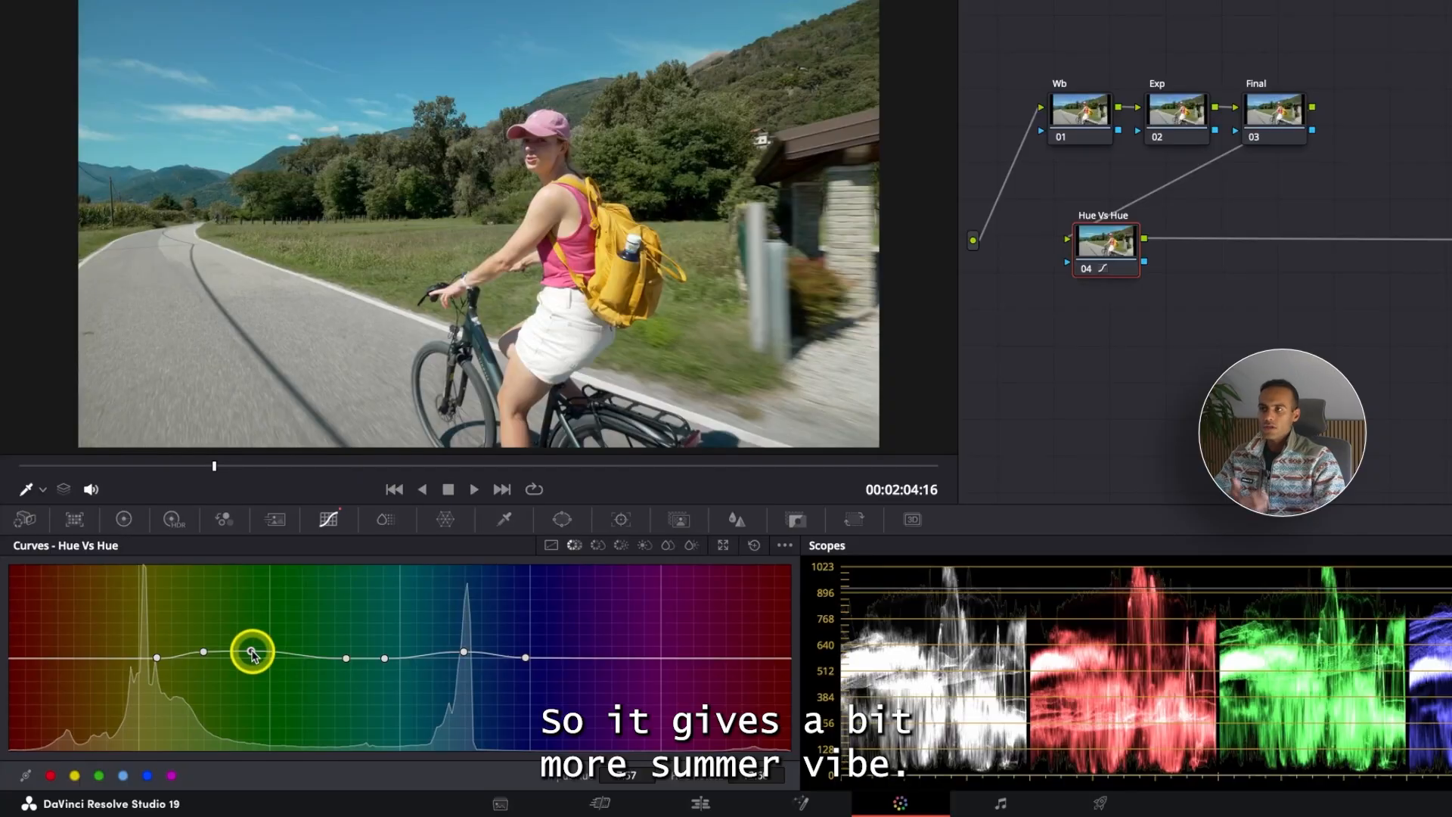
key(ctrl+f)
mouse_move(386, 628)
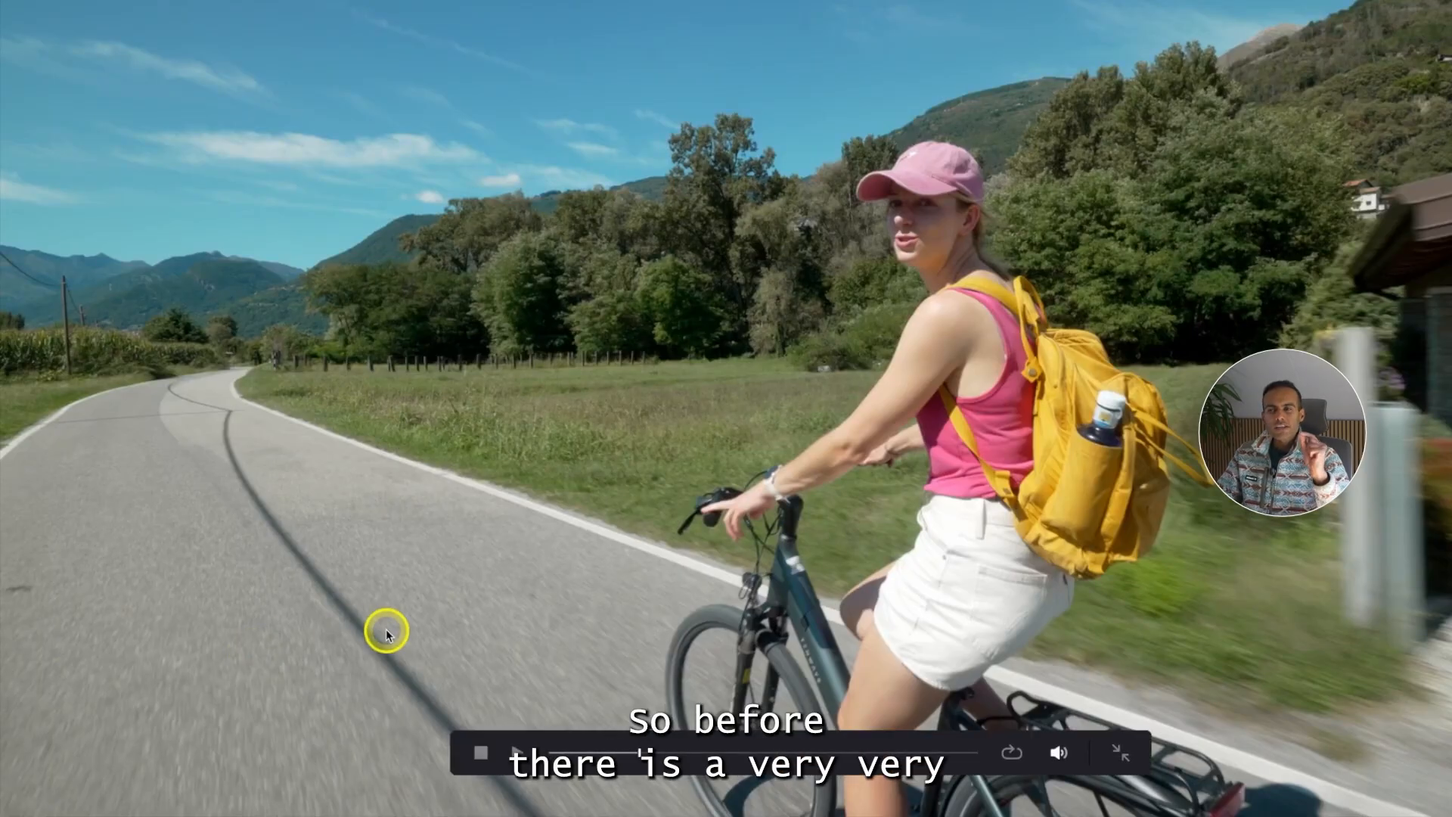
key(Escape)
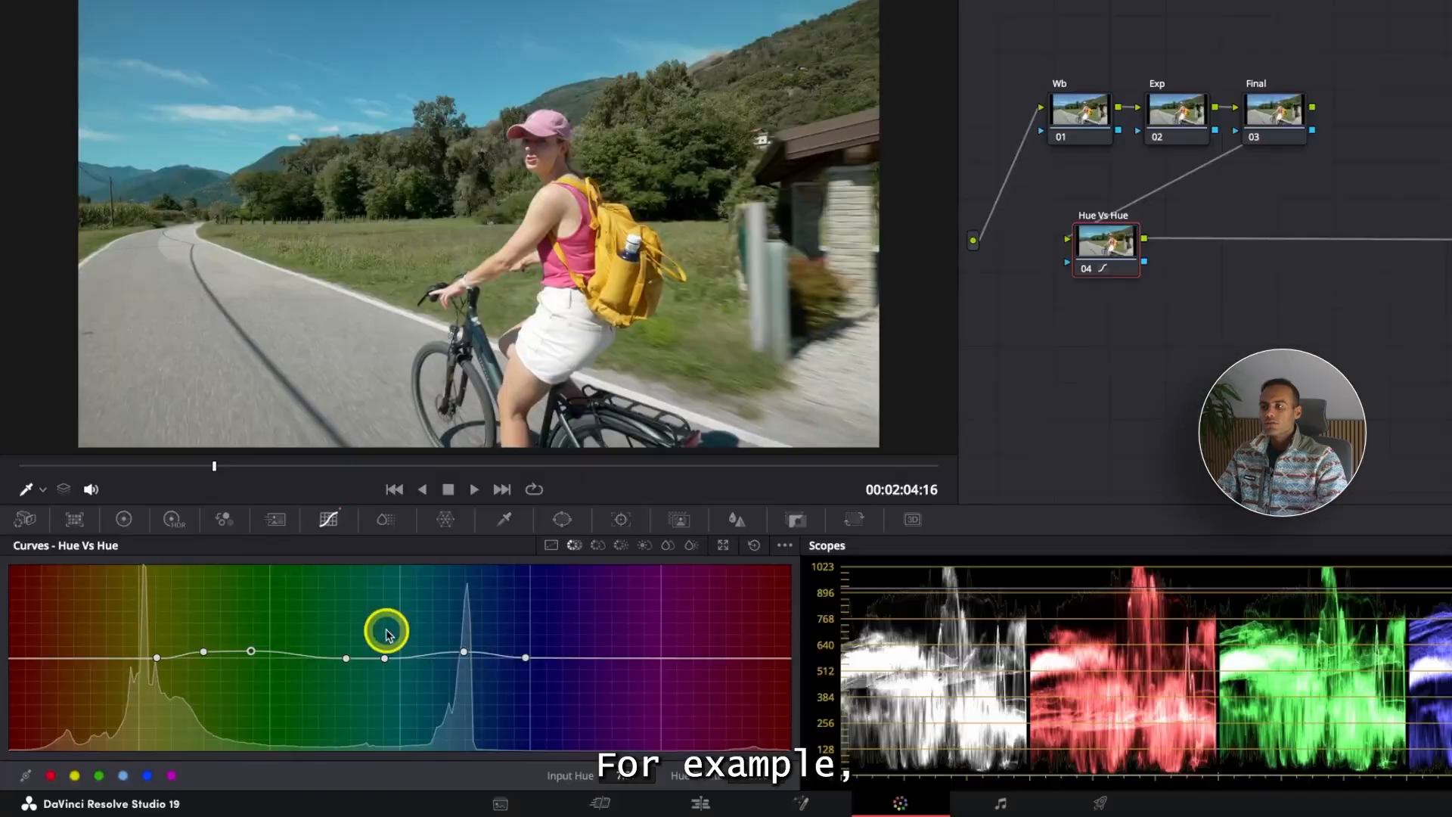
Step: Try an extreme hue rotation of the greens with both curve points, and undo it
drag(202, 655, 263, 601)
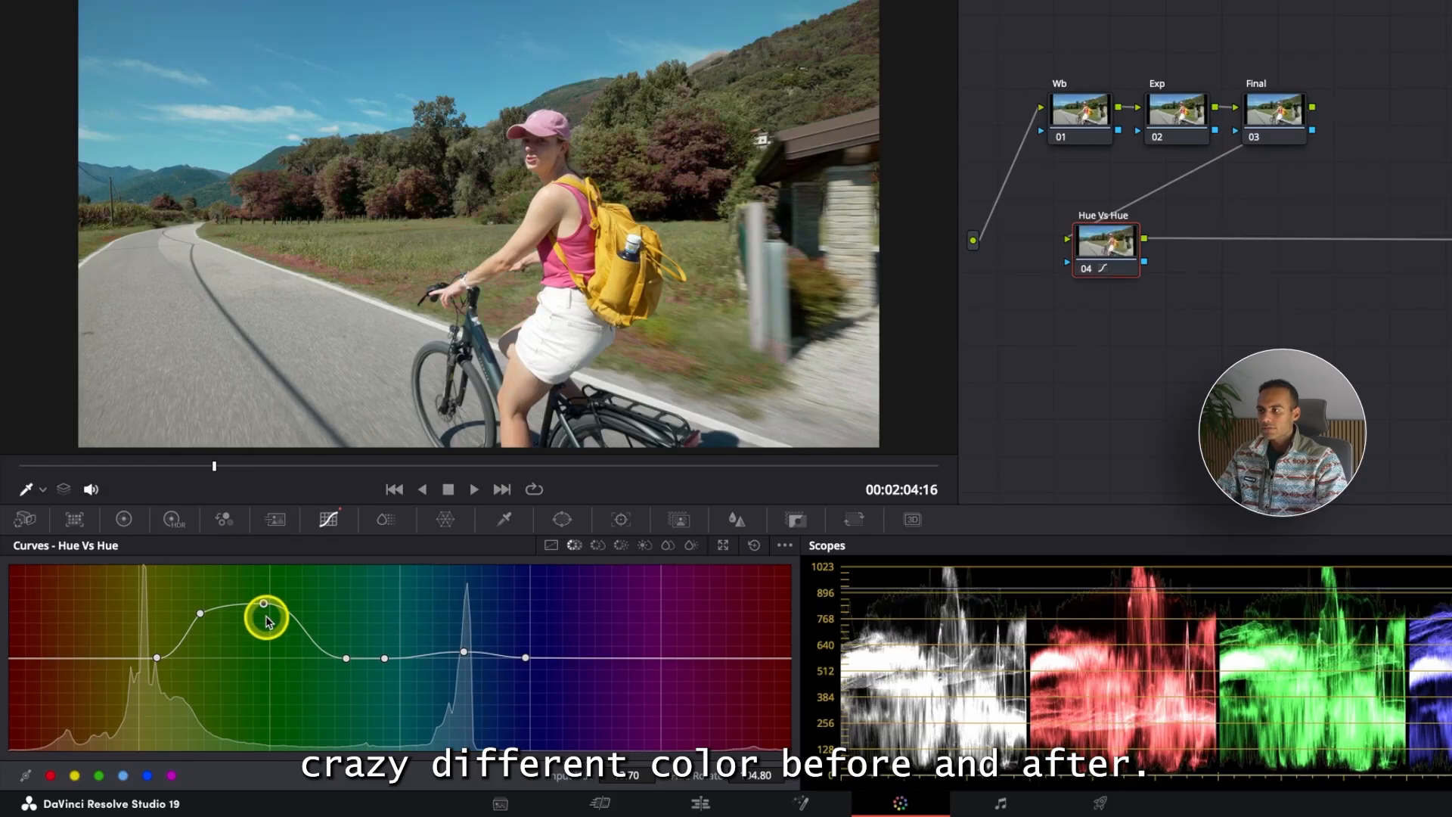
key(super+z)
key(super+z)
key(super+z)
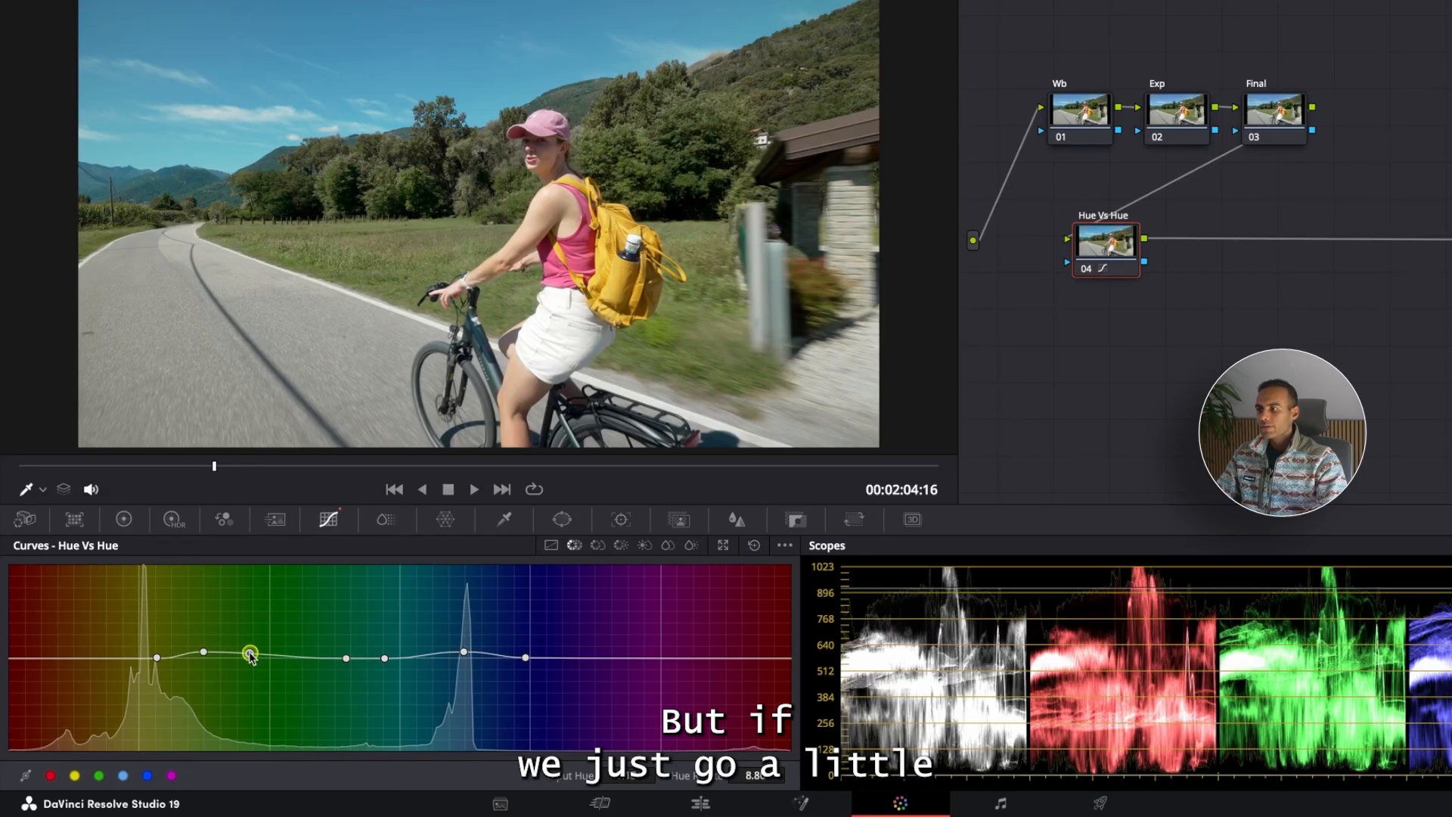
Step: Raise both green points a little higher, to a hue rotation of about 20, and inspect the image full screen and the skin tones close up
click(205, 653)
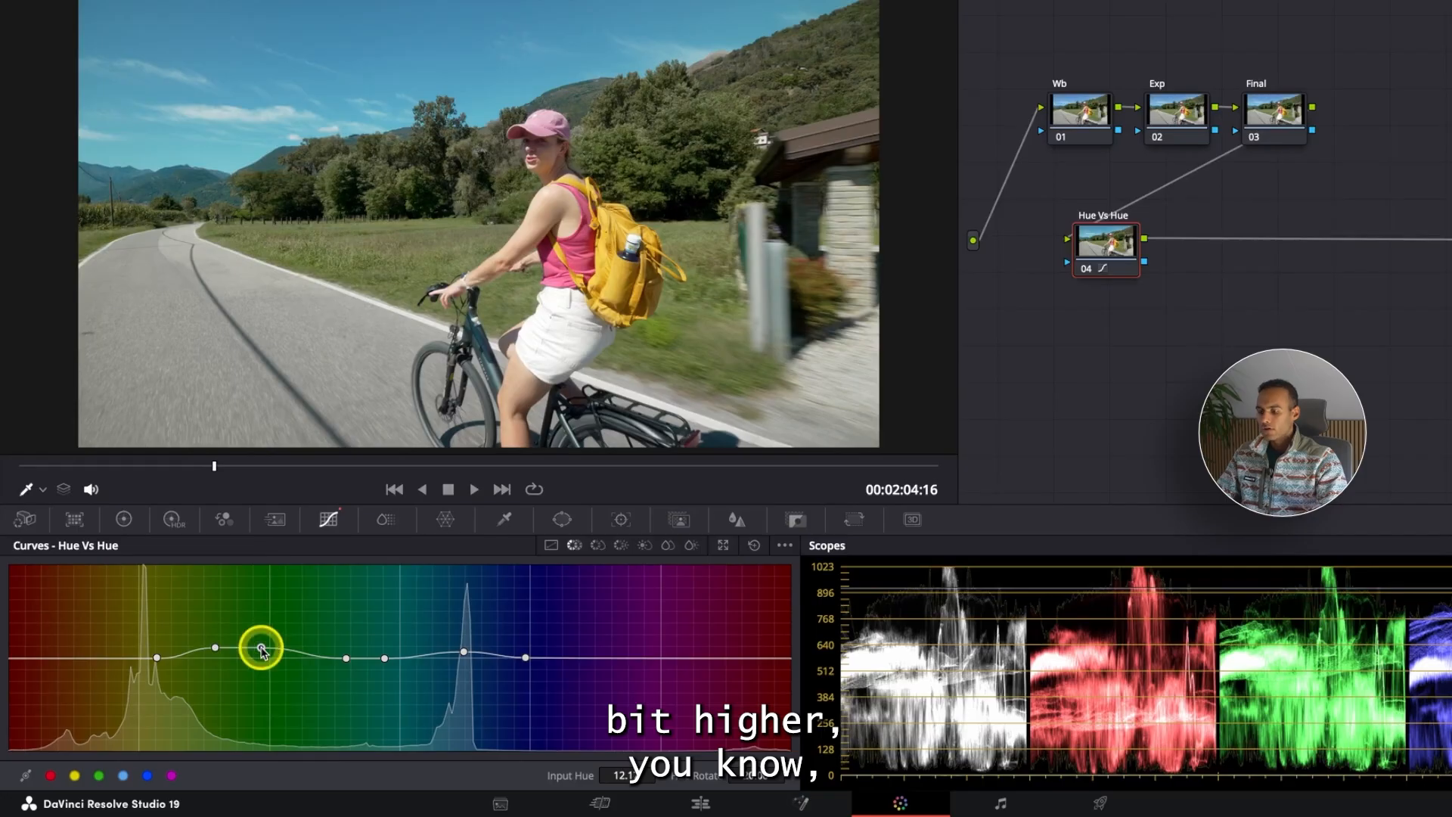
key(super+f)
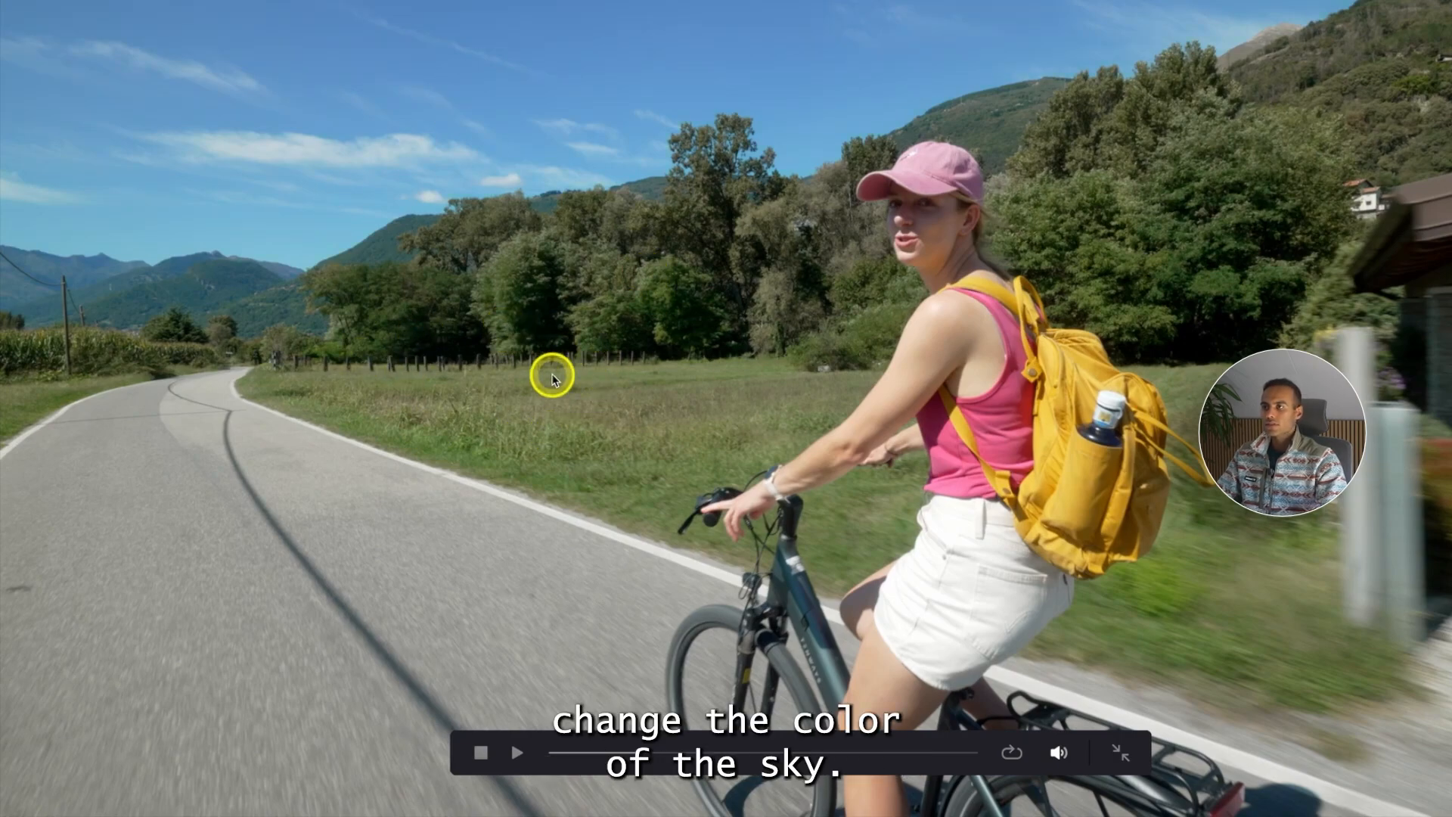
key(Escape)
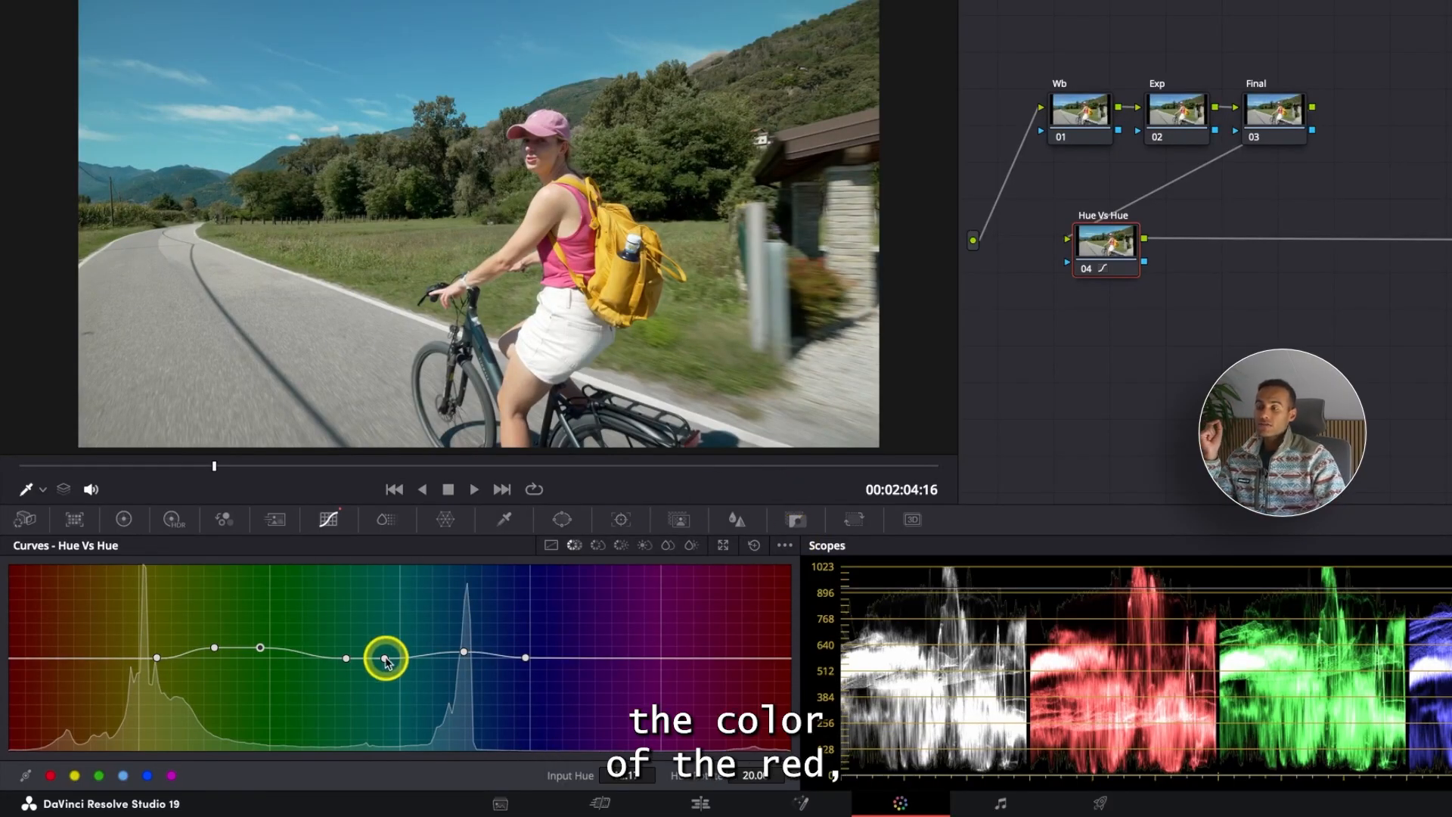
scroll(533, 239, up, 3)
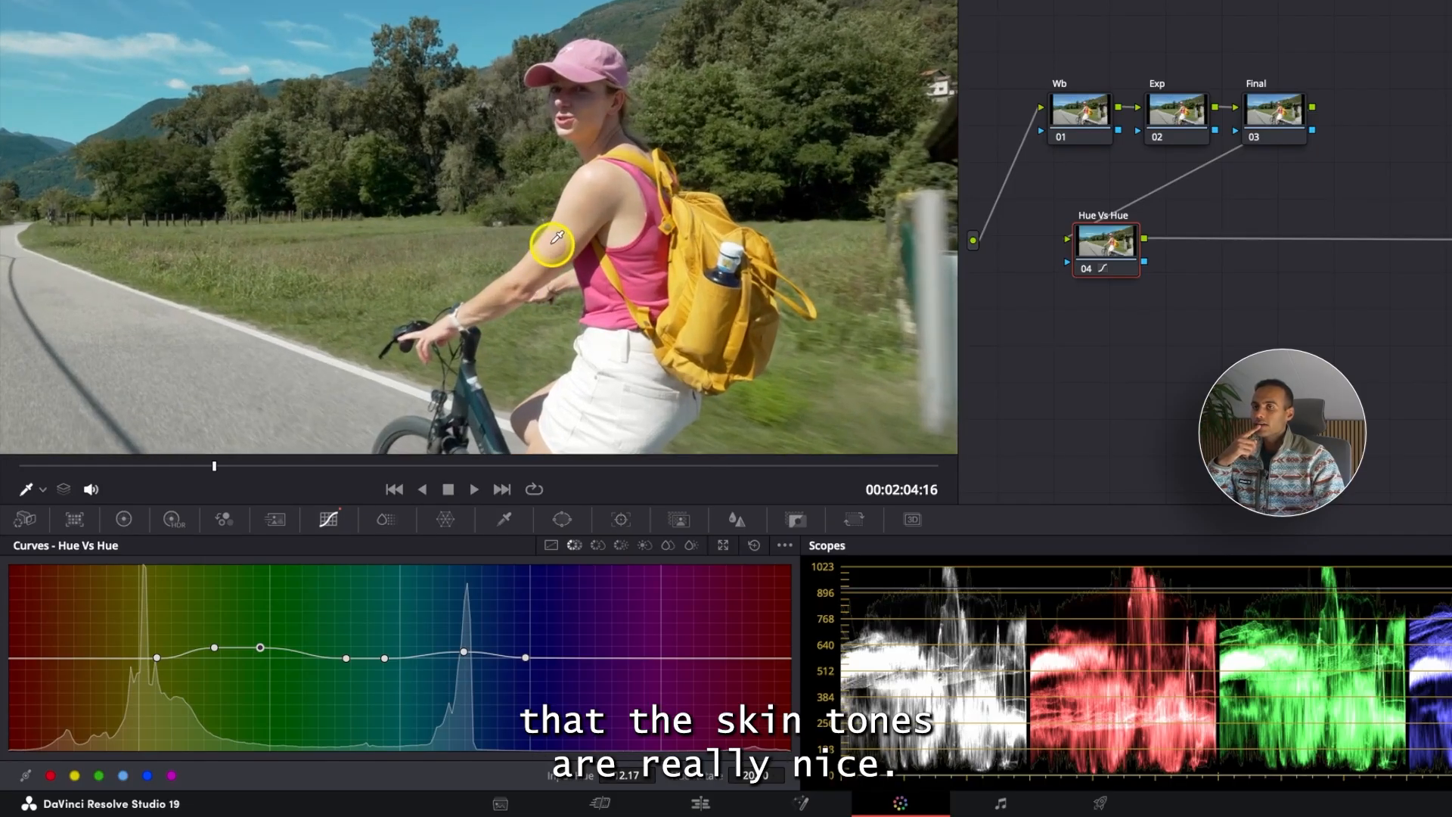
scroll(560, 238, down, 4)
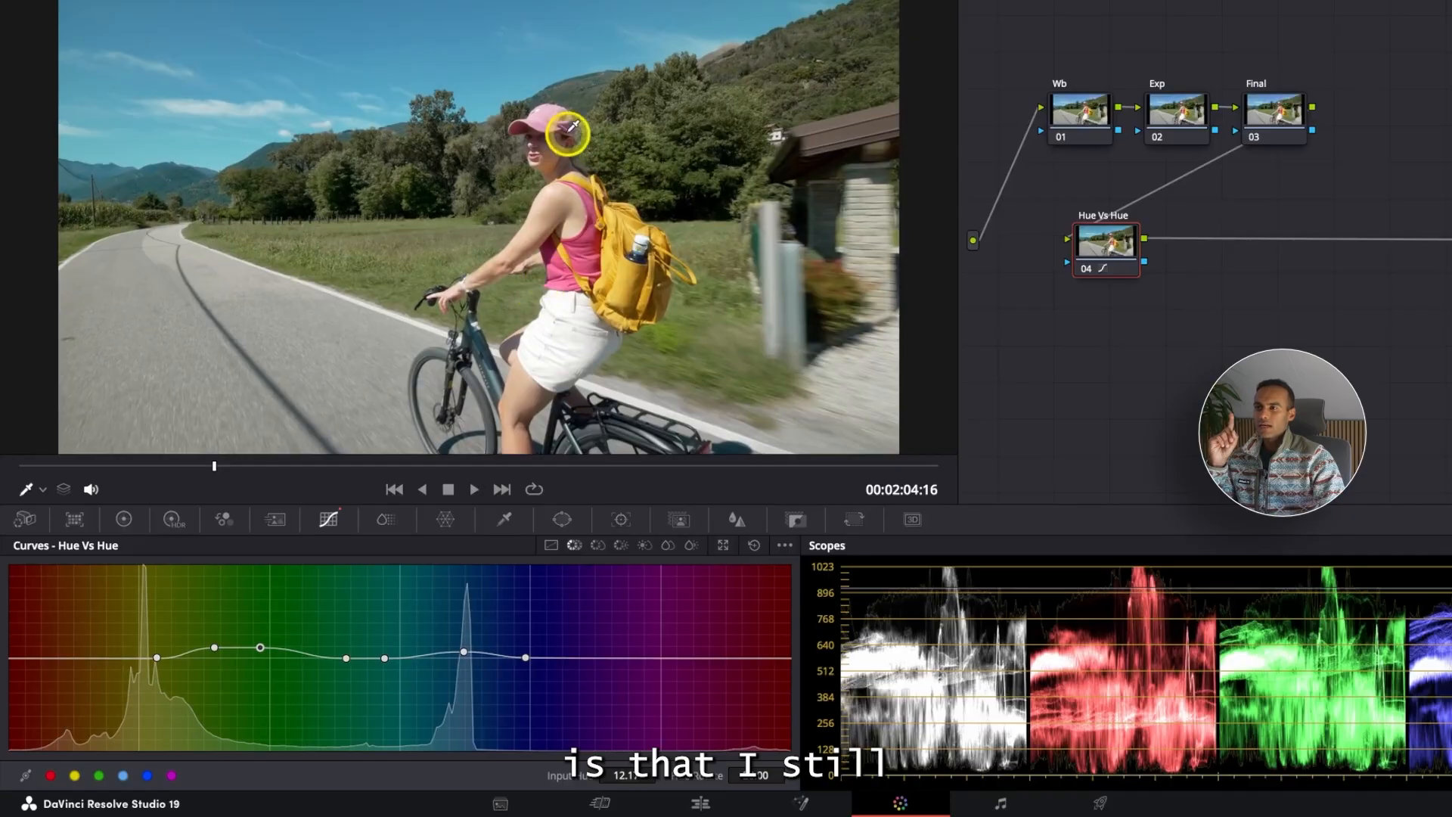
click(1176, 109)
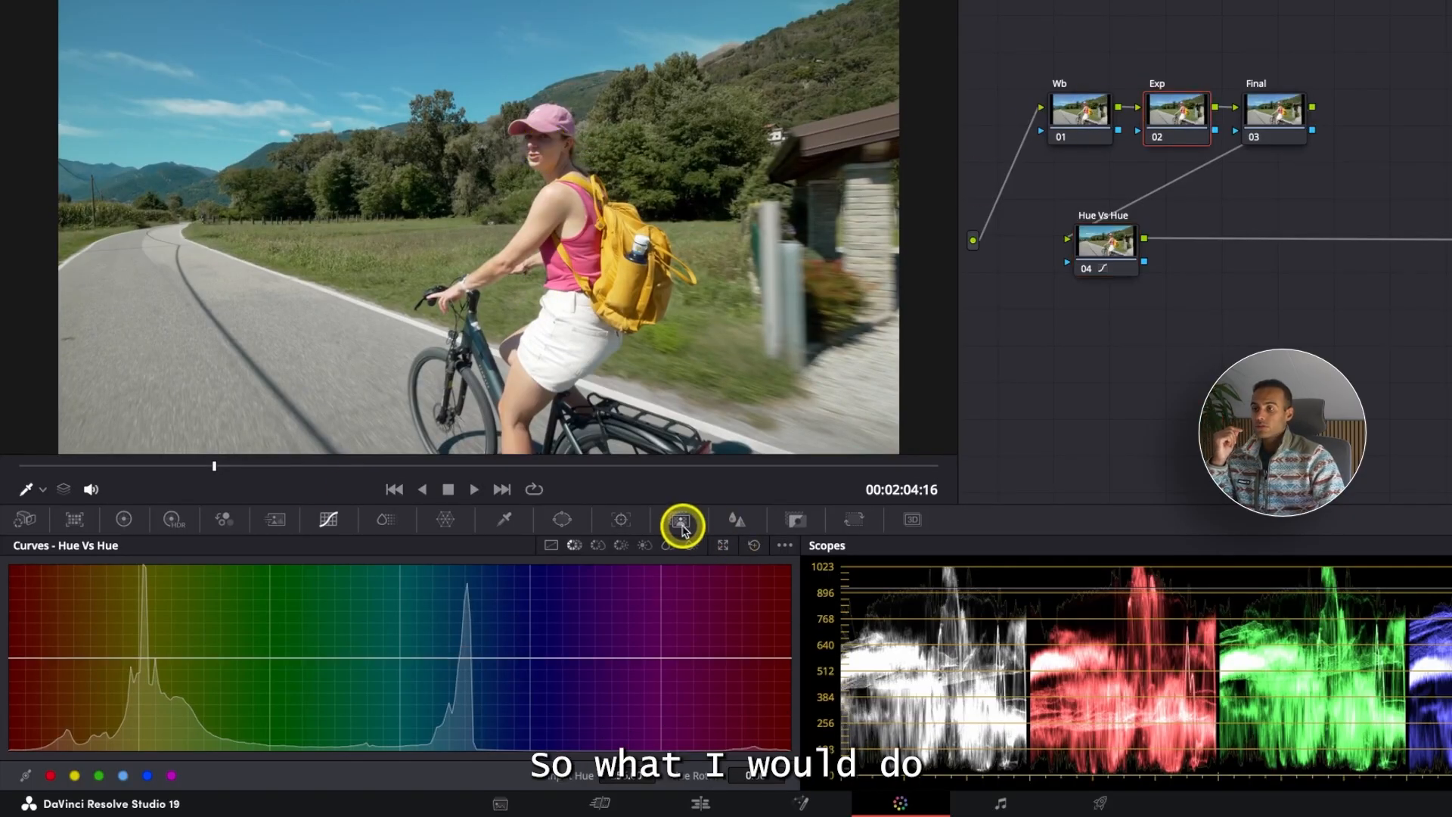
click(621, 521)
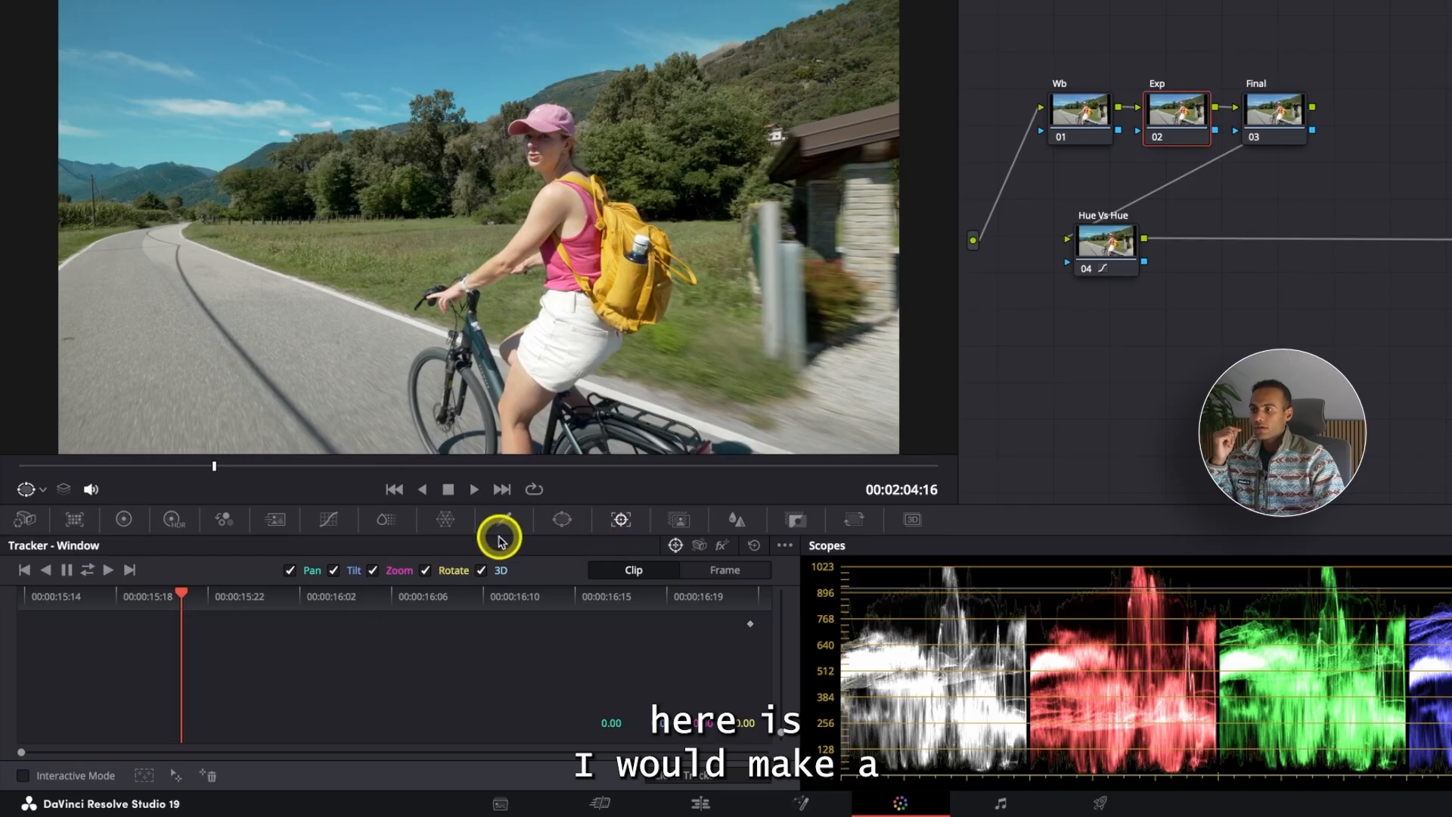
click(561, 519)
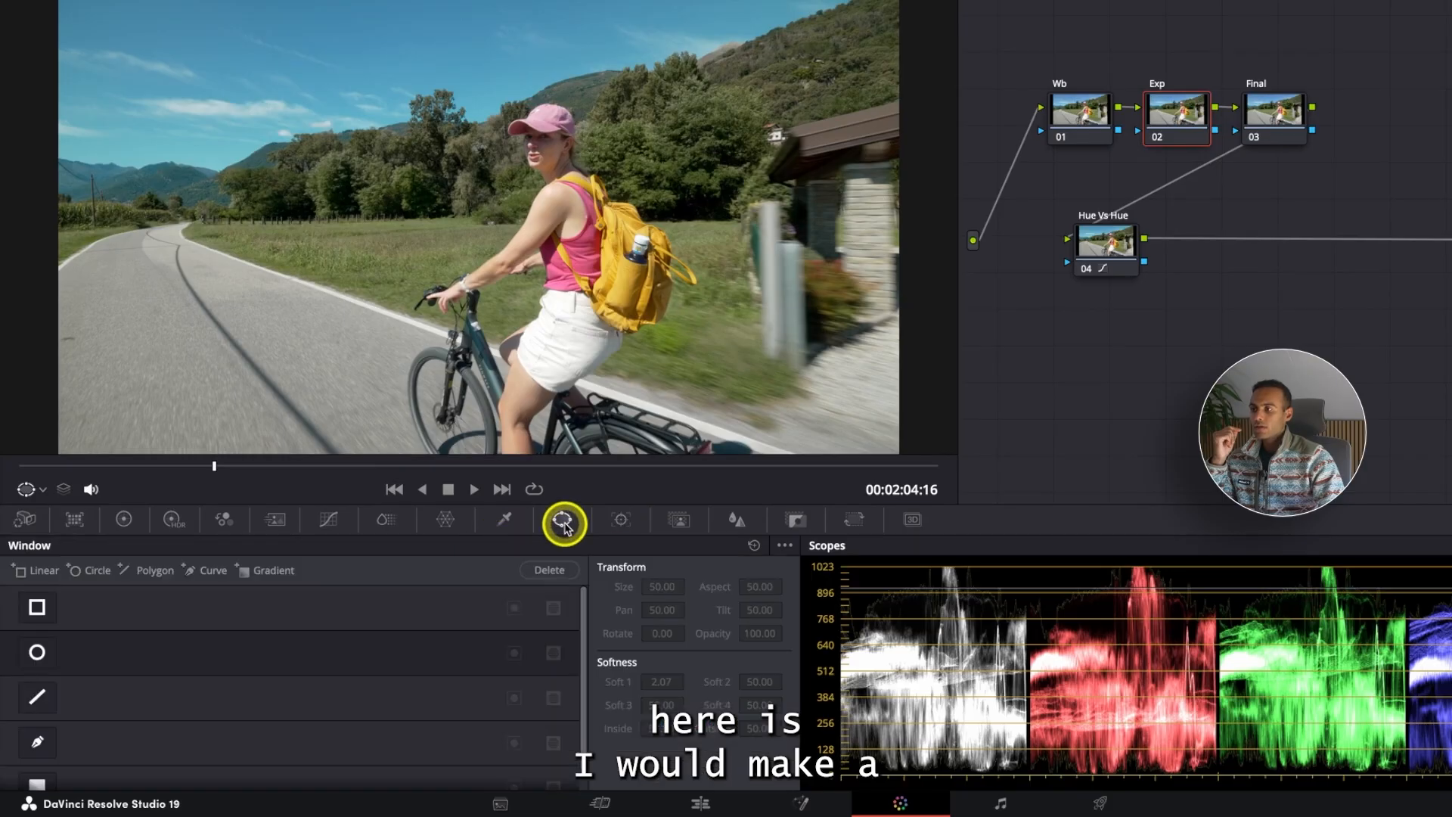
click(35, 654)
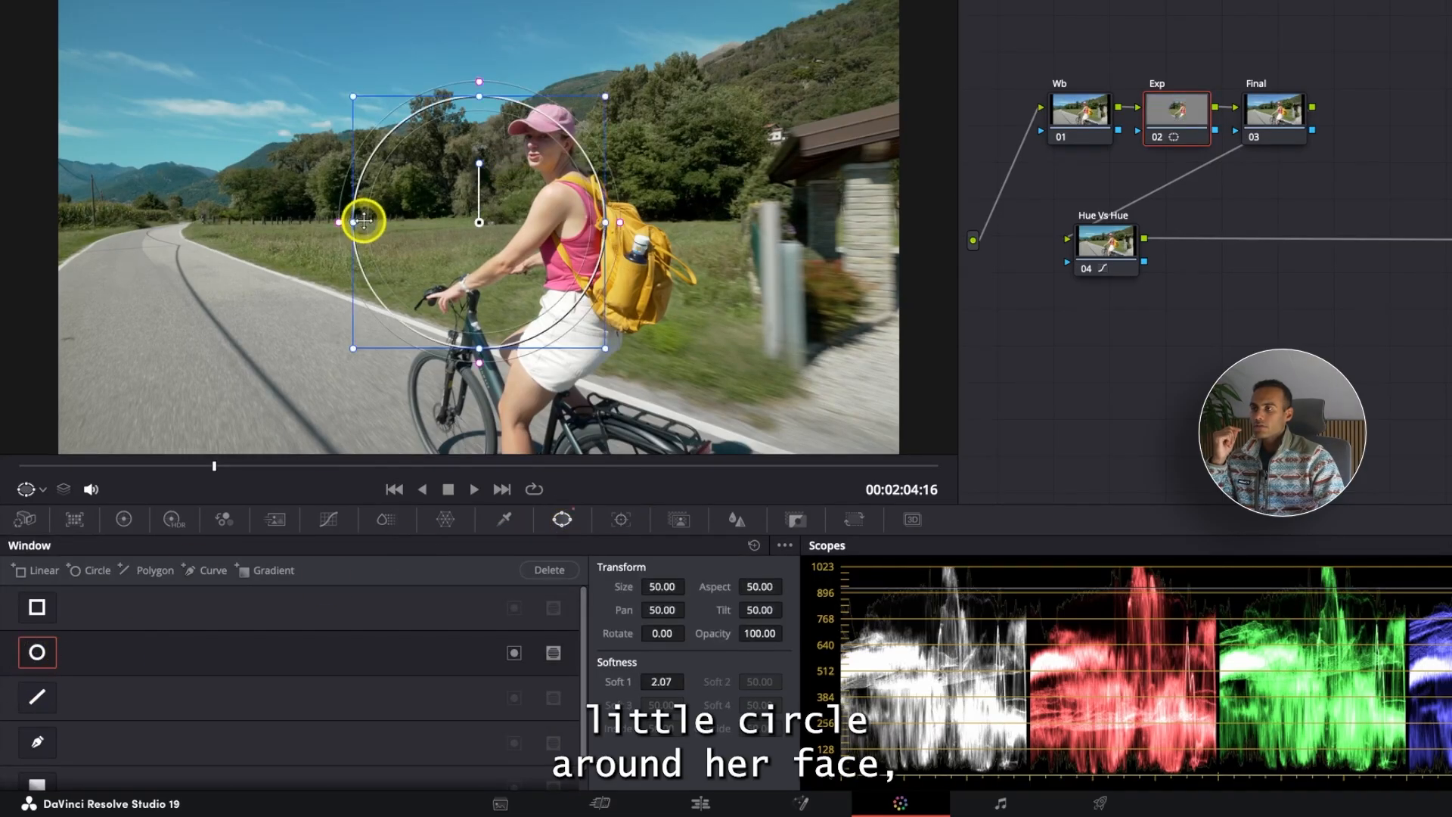
drag(354, 224, 425, 199)
key(ctrl+z)
key(ctrl+z)
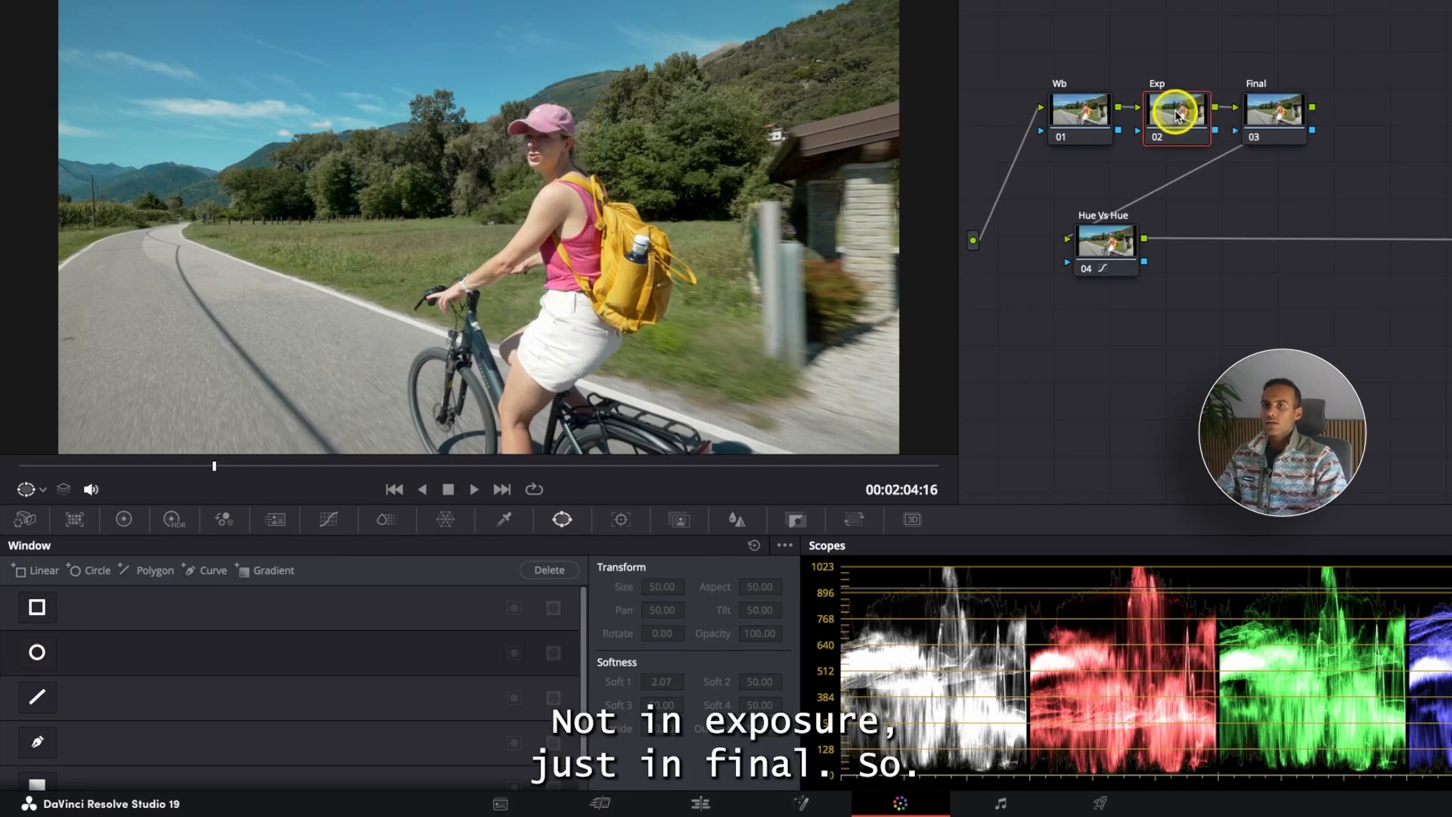
Step: Add a circle window to the Final node and fit it around the cyclist's head with size 16.80, aspect 36.95 and softness 12.01
click(1300, 114)
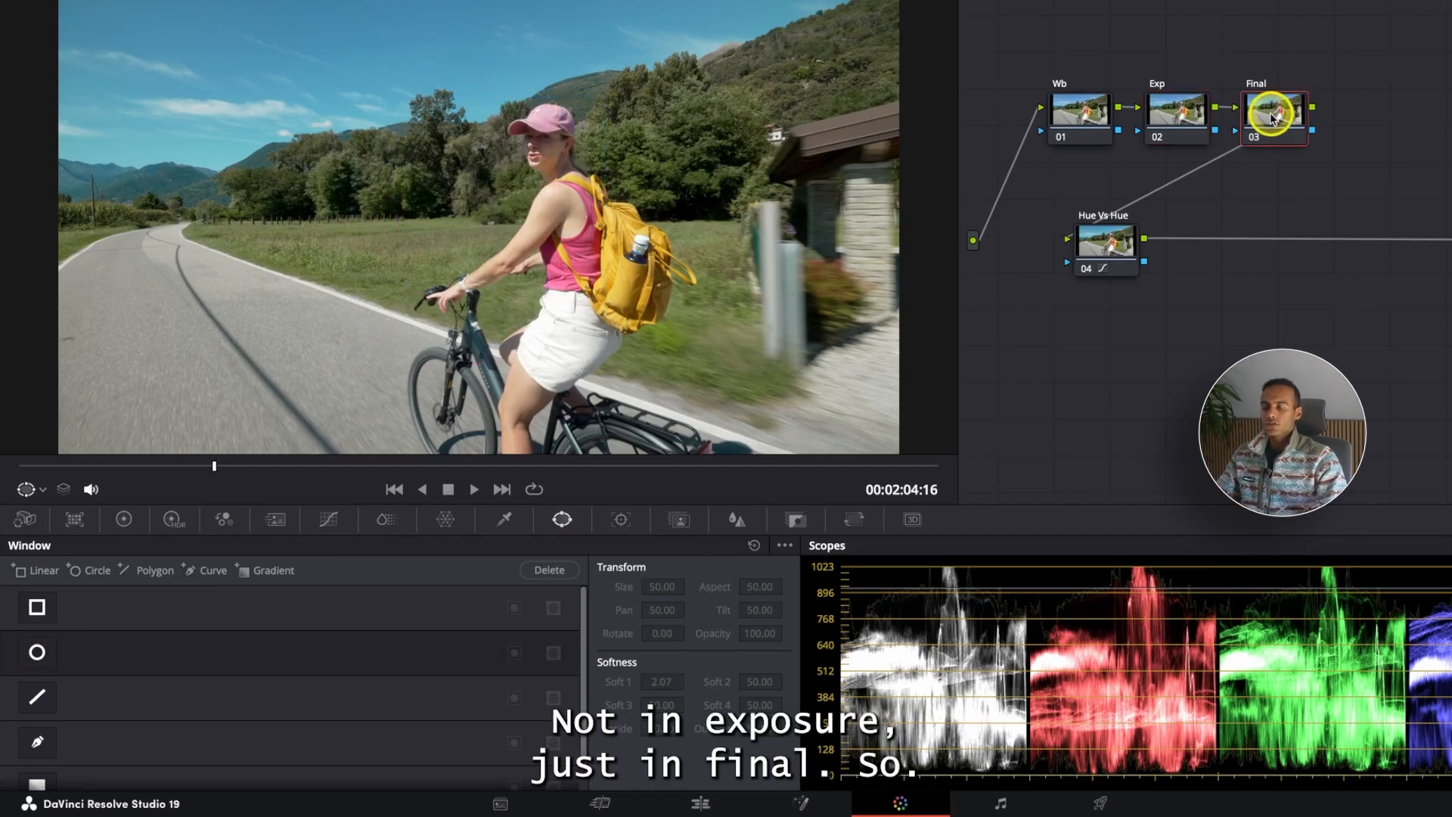
click(36, 655)
drag(616, 227, 555, 222)
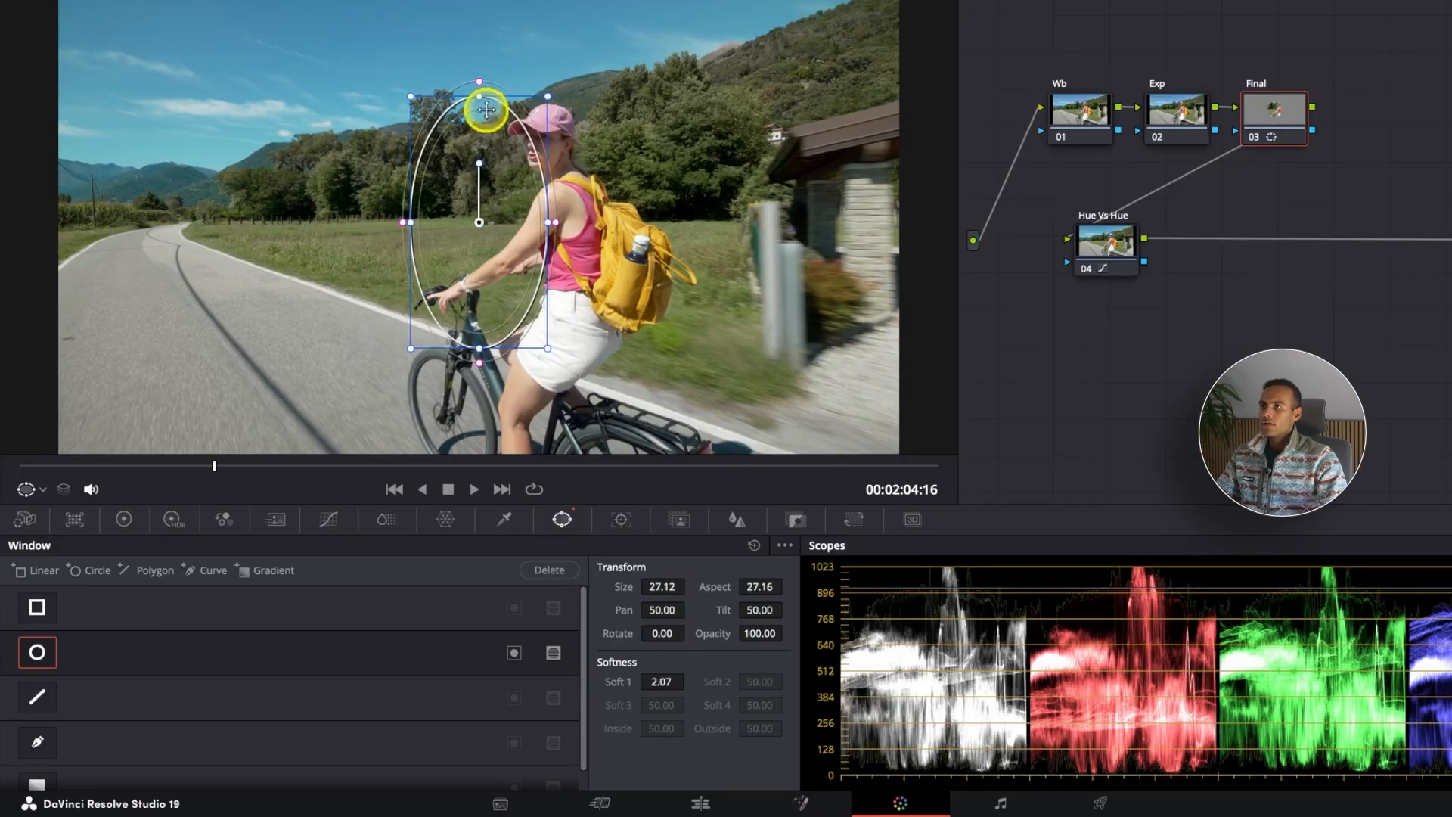
drag(479, 97, 476, 173)
drag(491, 223, 555, 144)
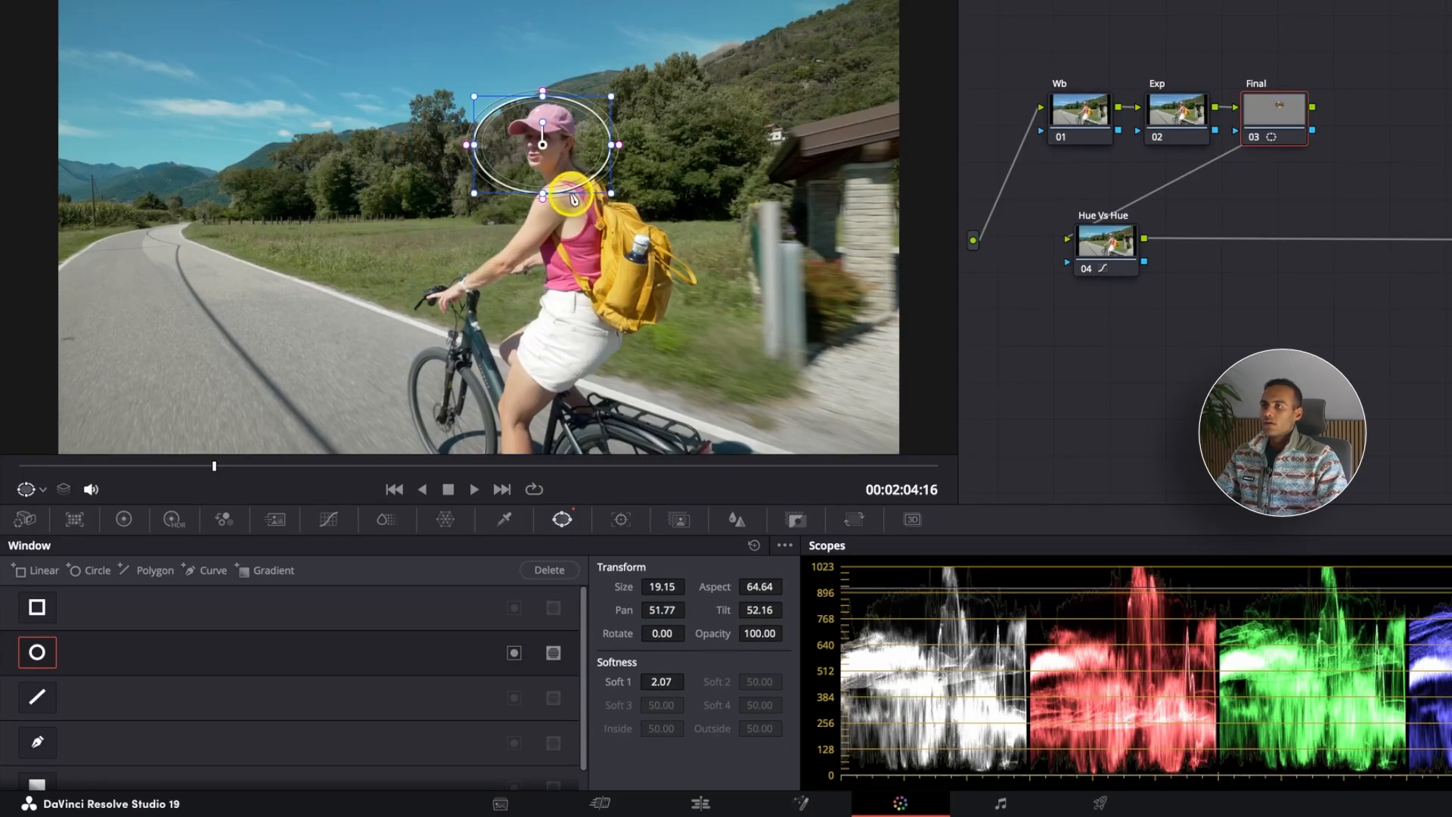
drag(542, 194, 543, 203)
drag(474, 145, 479, 145)
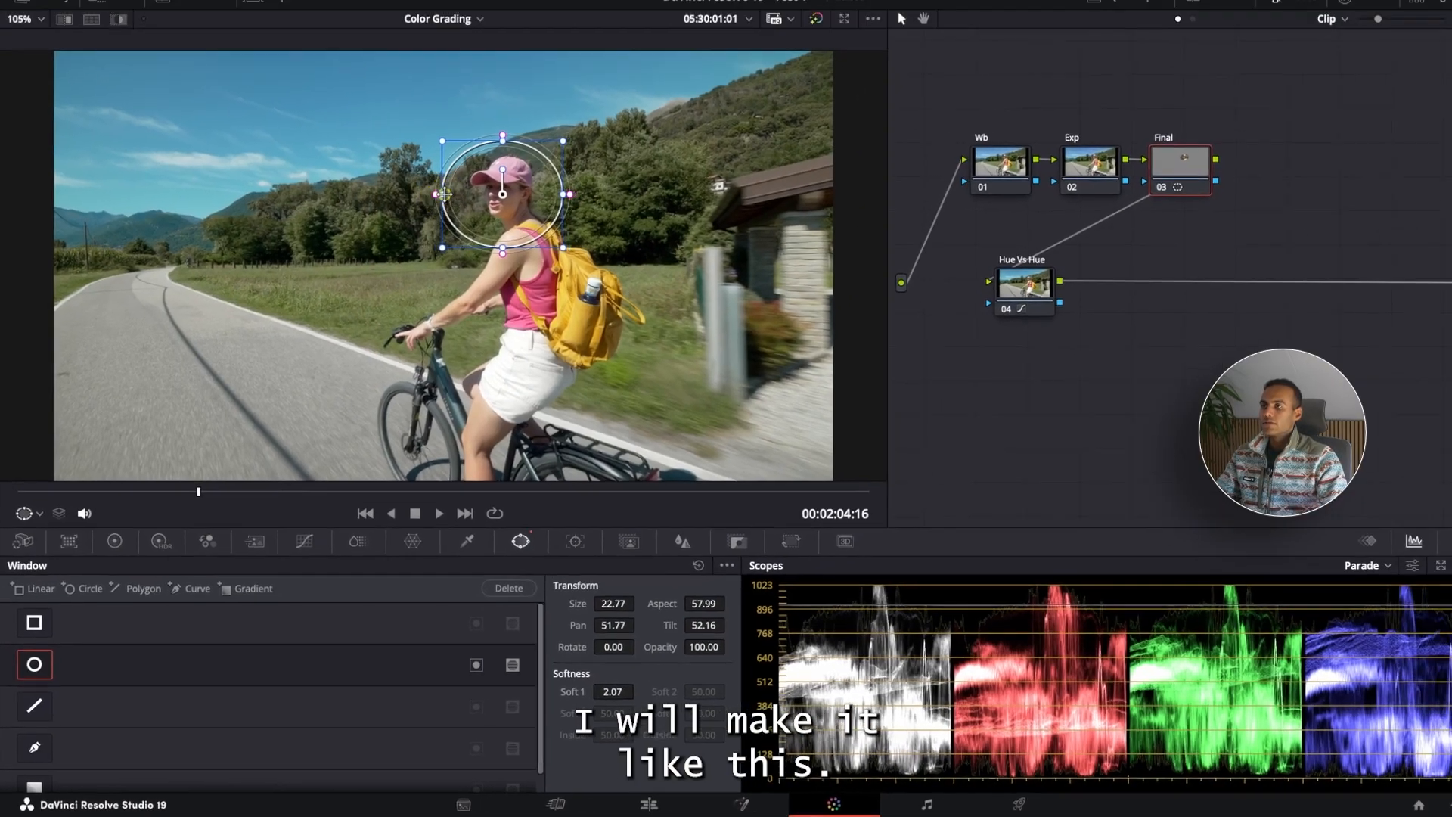
drag(445, 194, 557, 208)
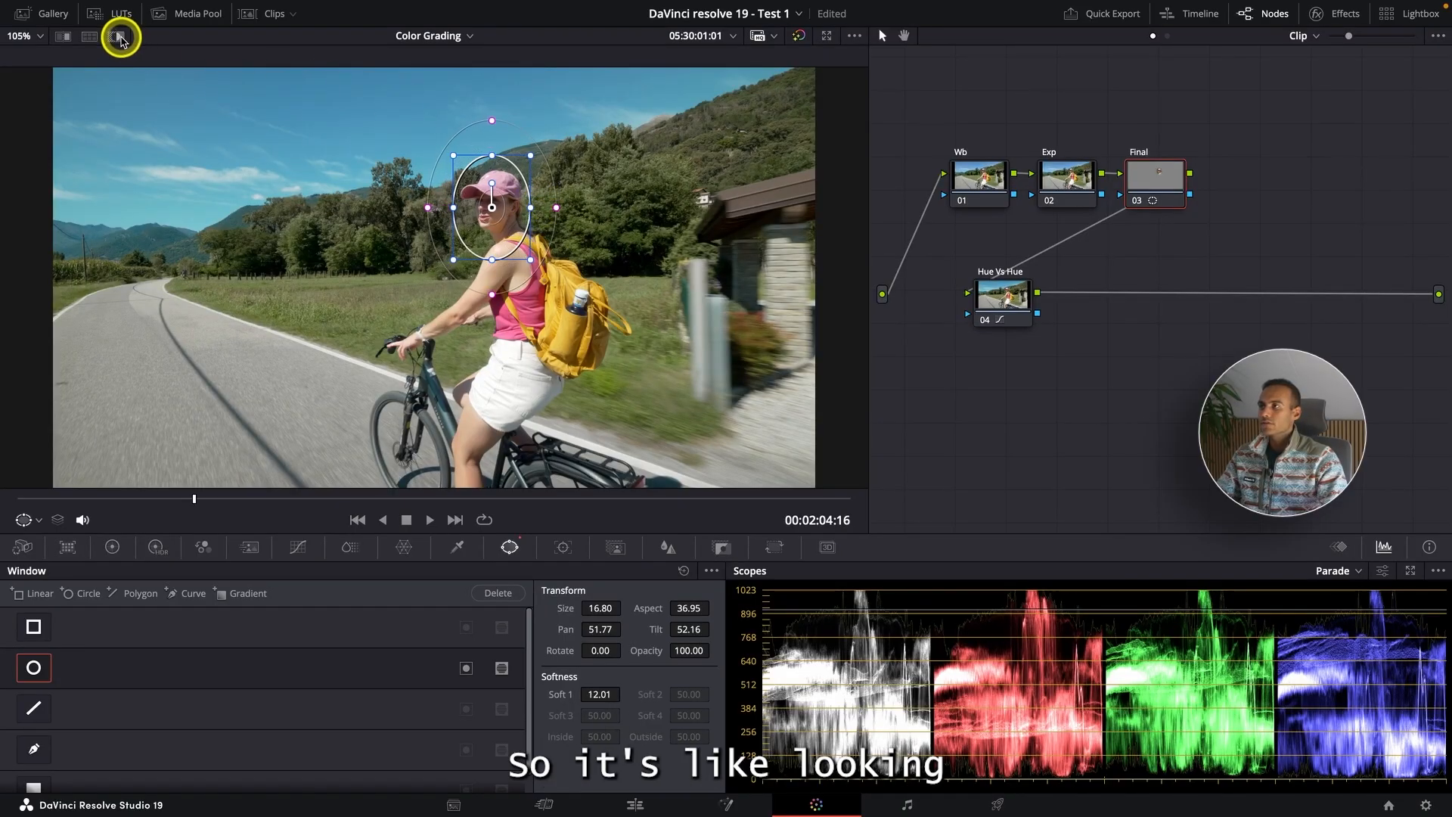
Step: Highlight the masked area and fine-tune the window around the face to pan 51.91 and tilt 52.07
click(116, 35)
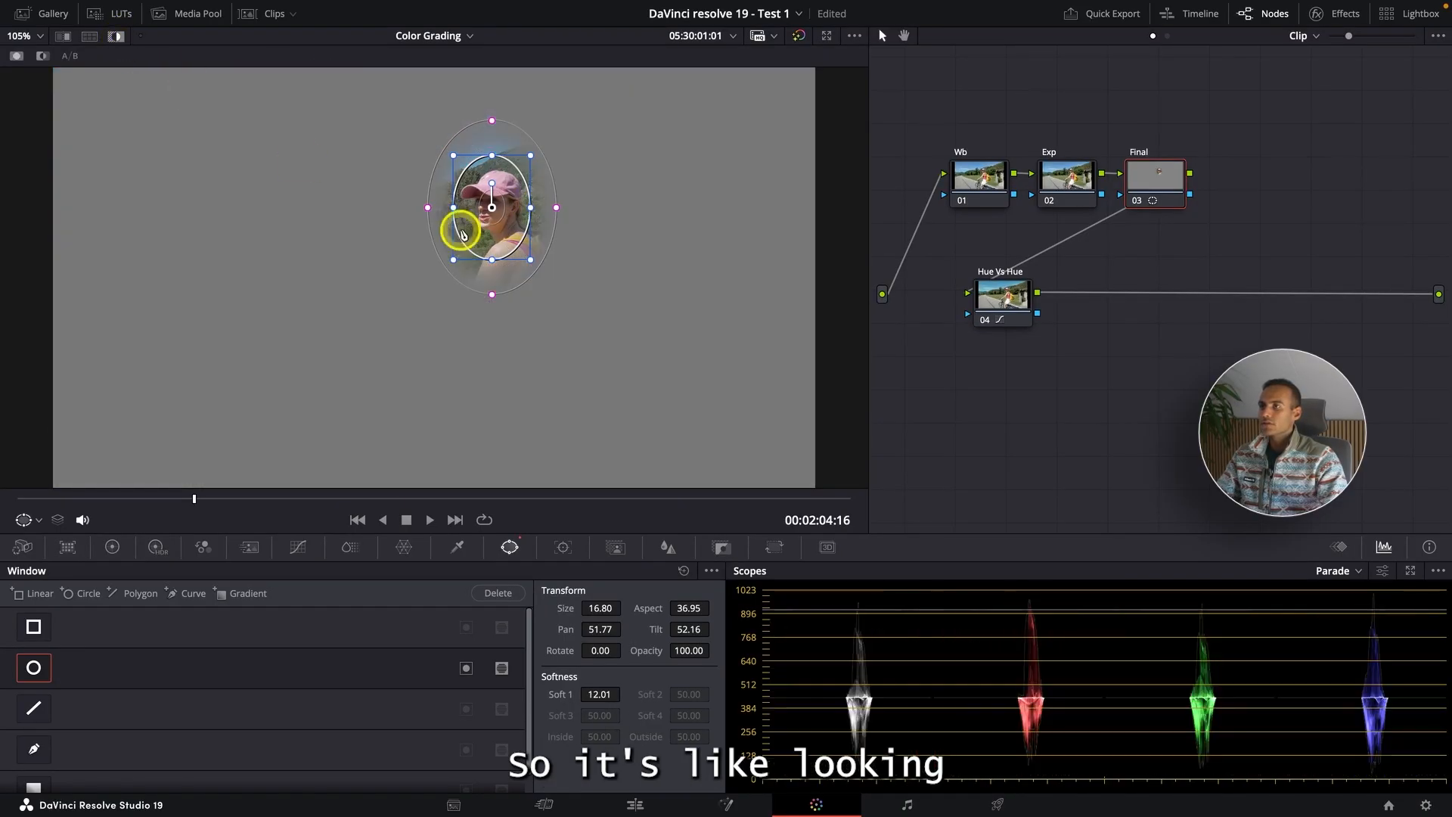
drag(456, 155, 467, 171)
click(115, 38)
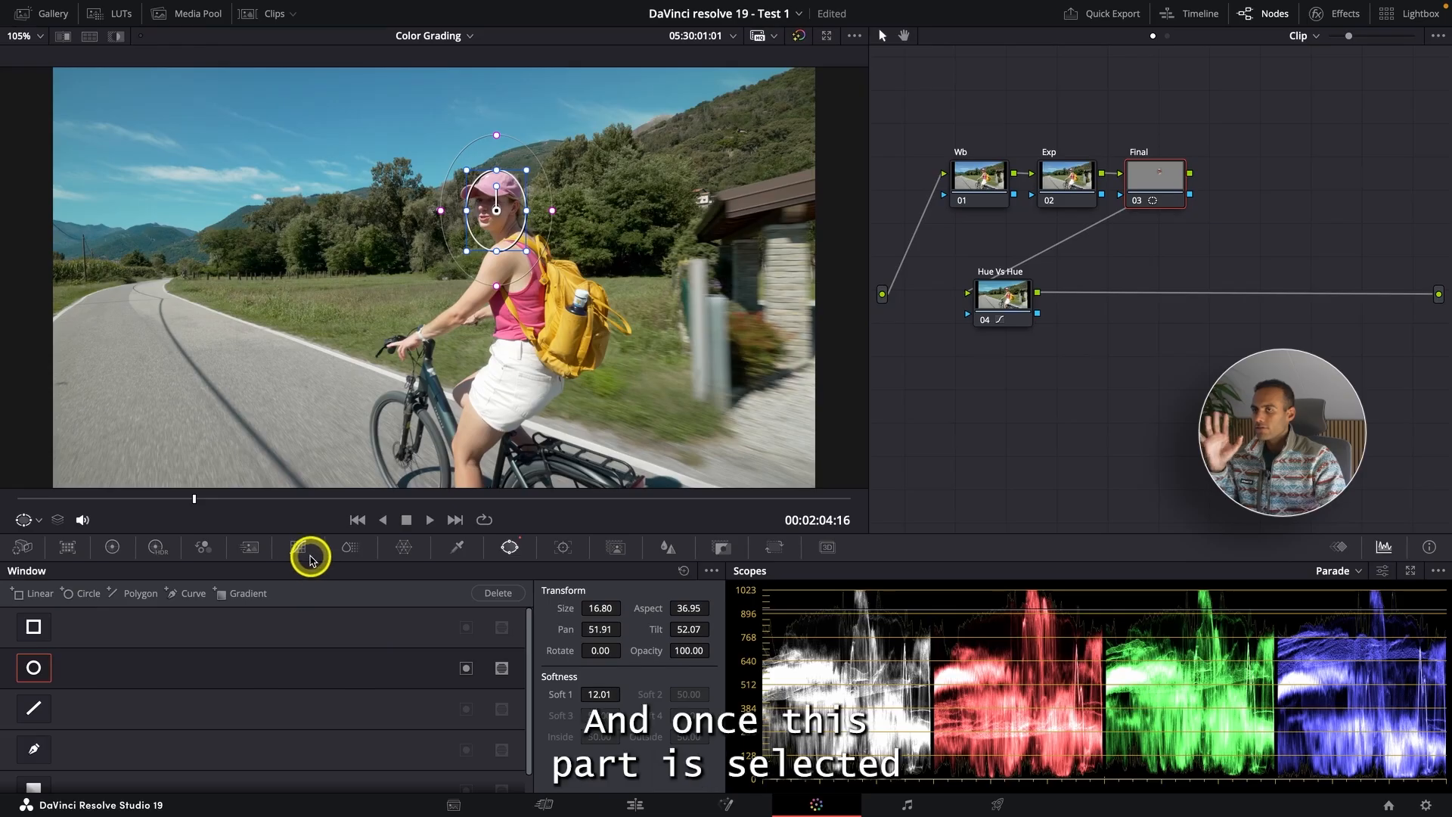
Step: Brighten the masked face by setting the Final node's shadows to 31.00, and check the image full screen
click(114, 548)
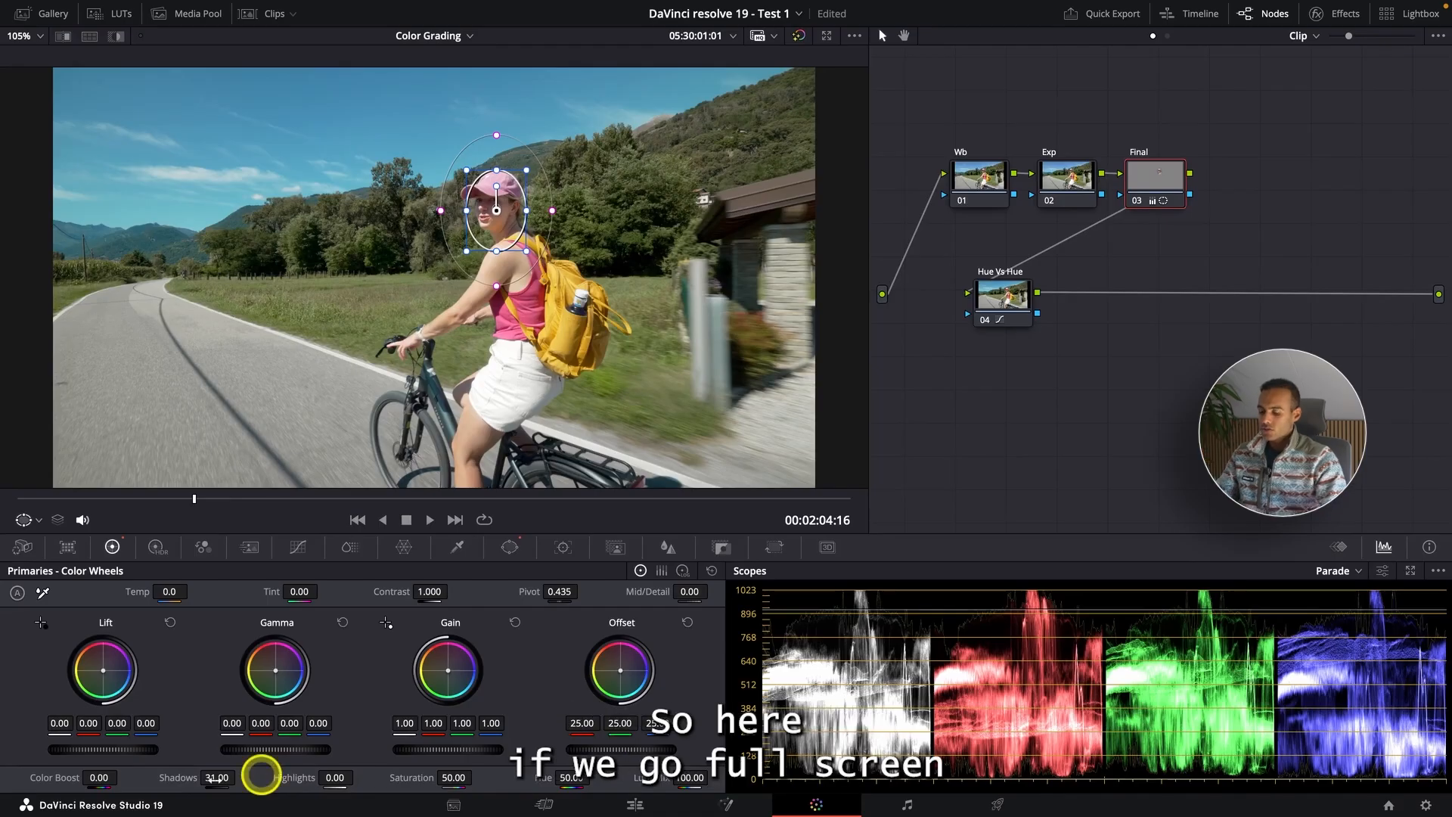
key(super+f)
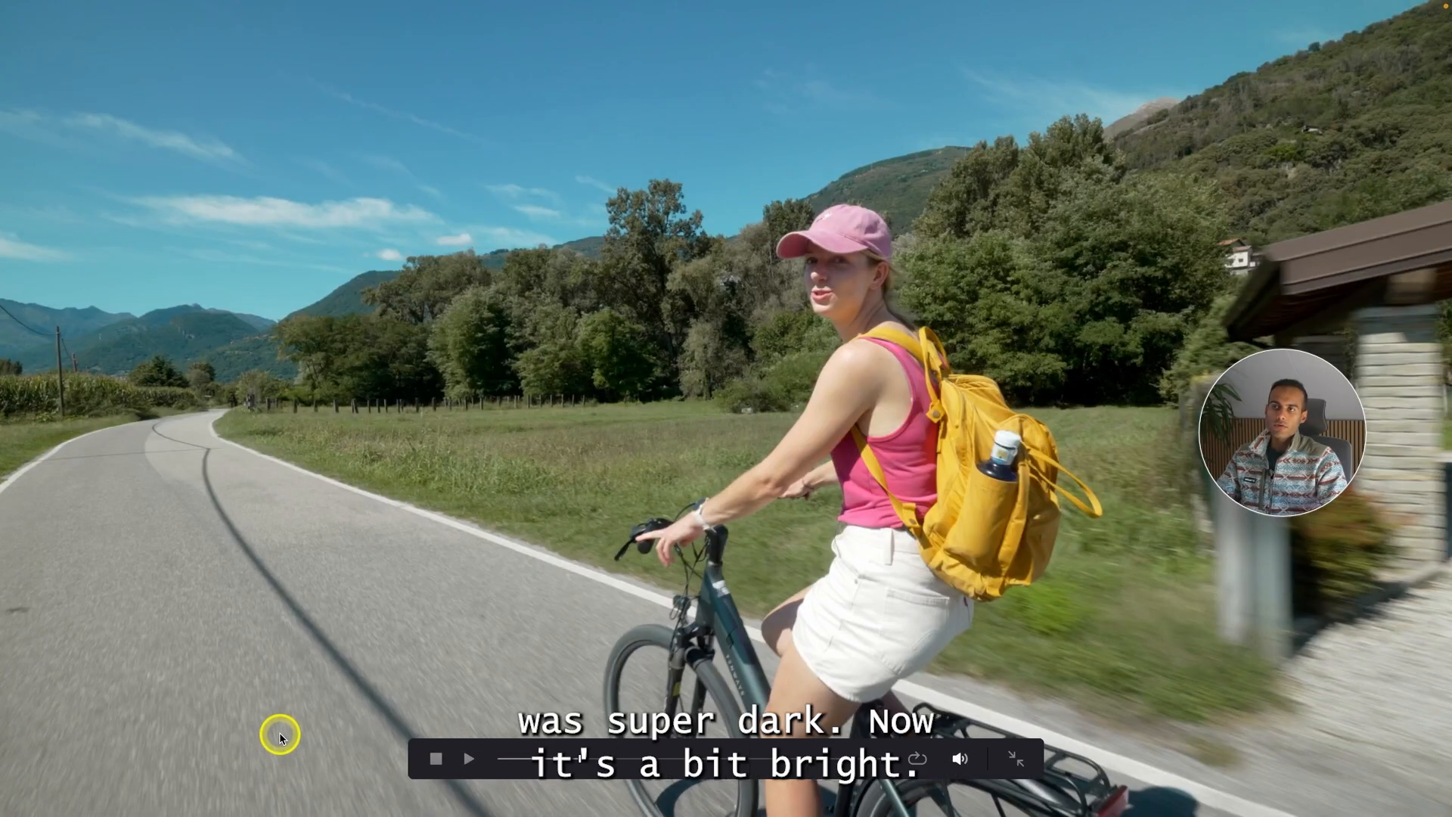
key(super+f)
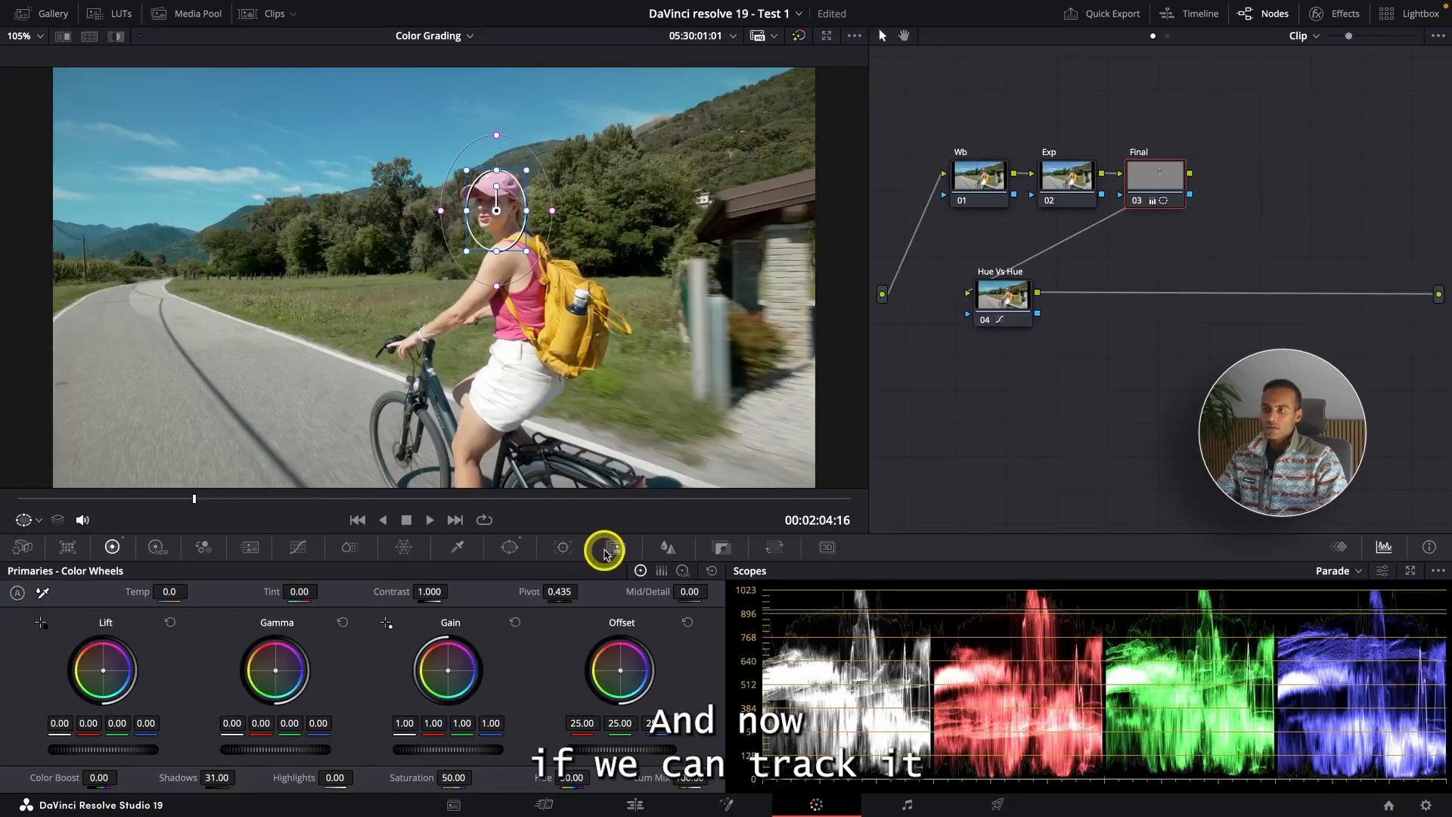
Step: Track the face window forward to the end of the clip, and track it in reverse from frame 00:02:04:16
click(560, 547)
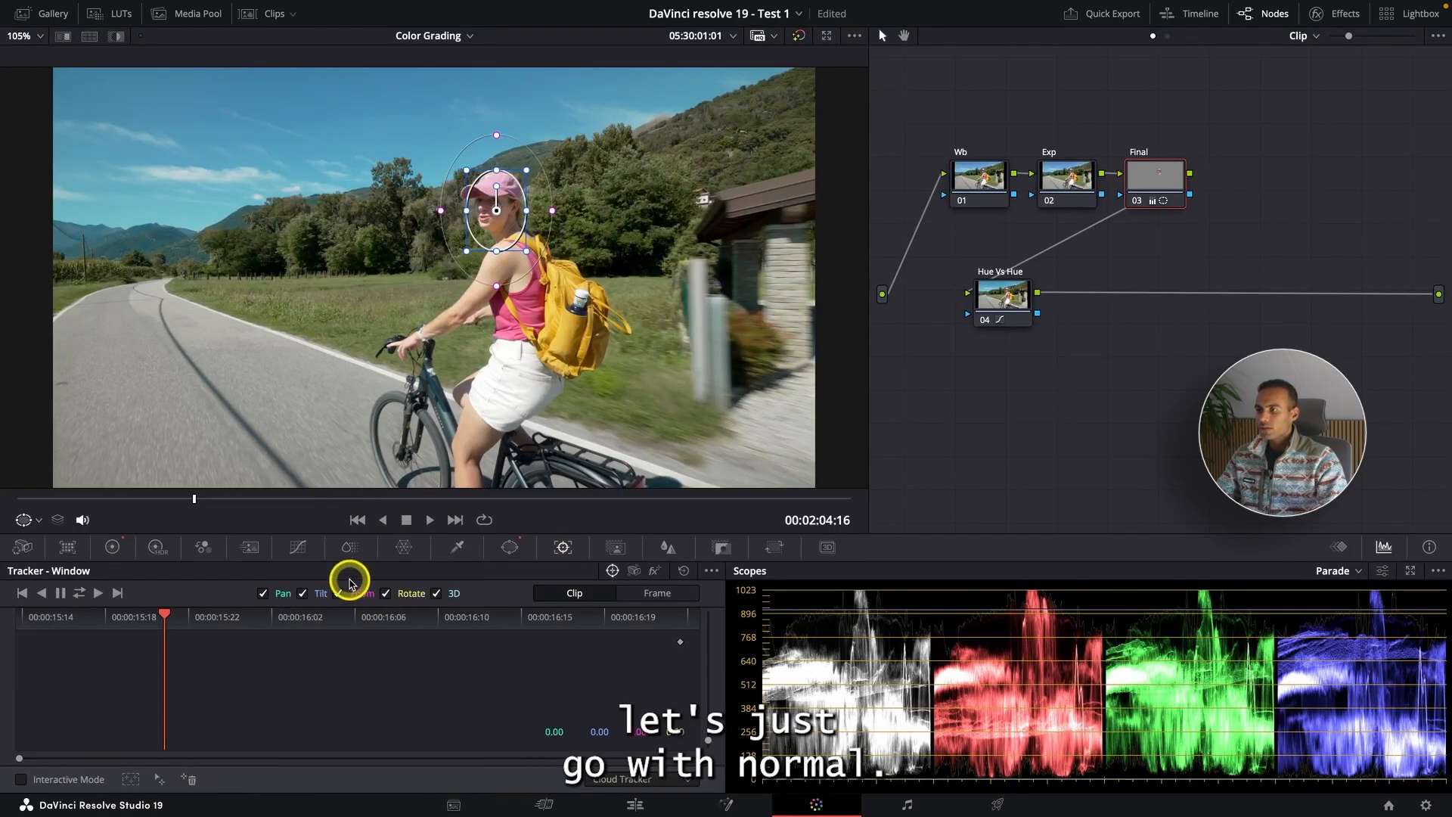
click(98, 594)
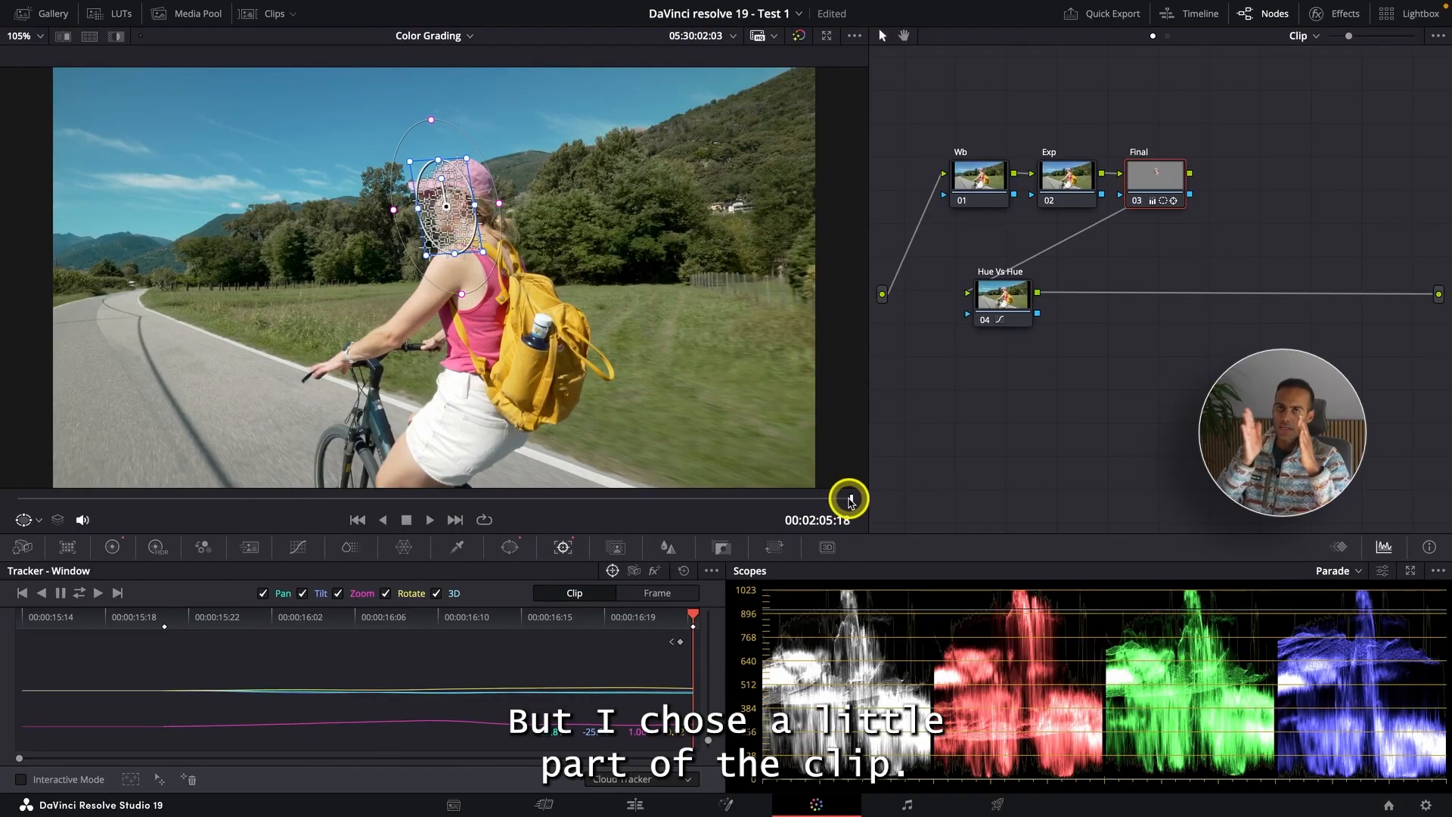
drag(850, 501, 183, 513)
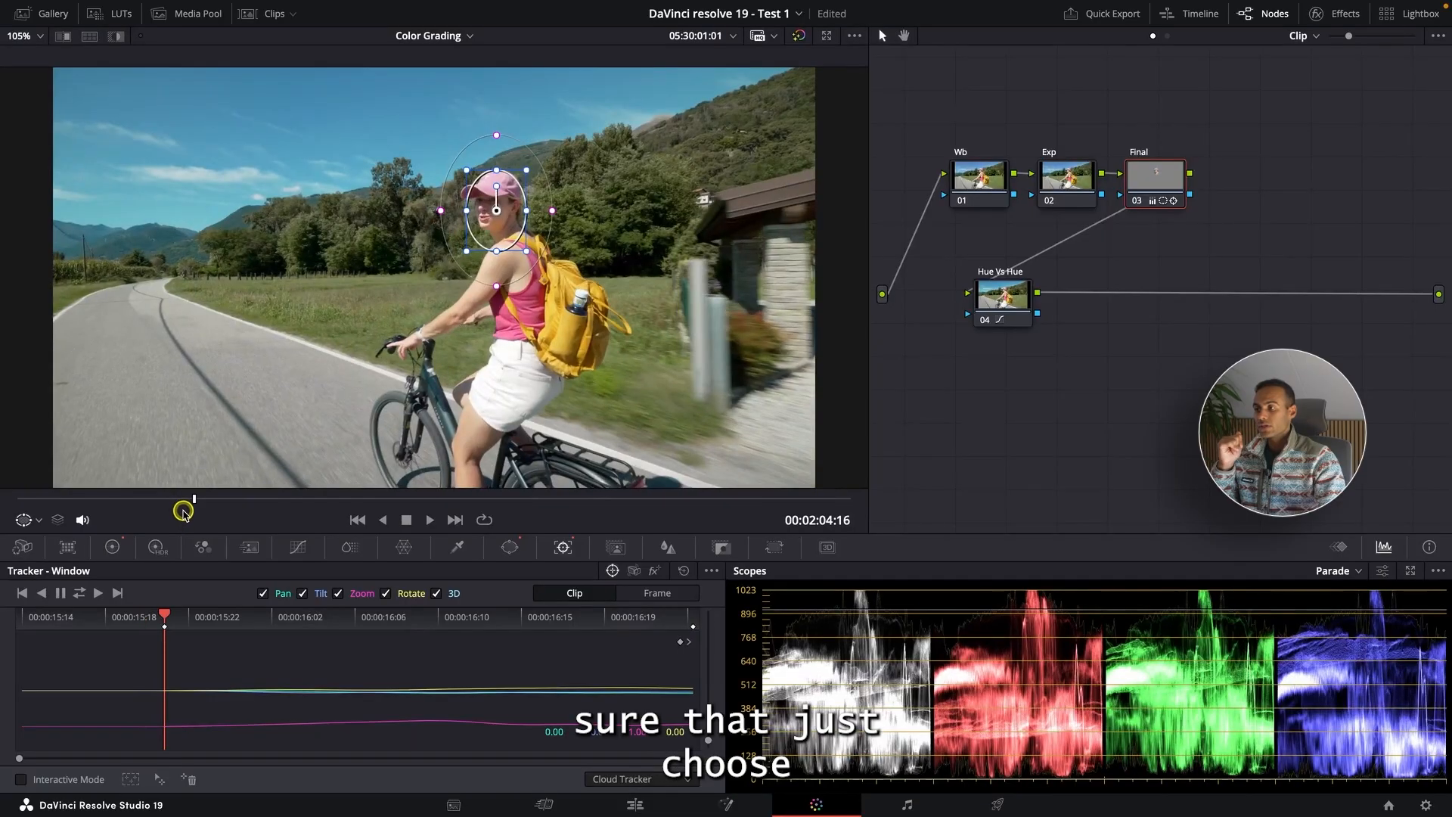
click(43, 595)
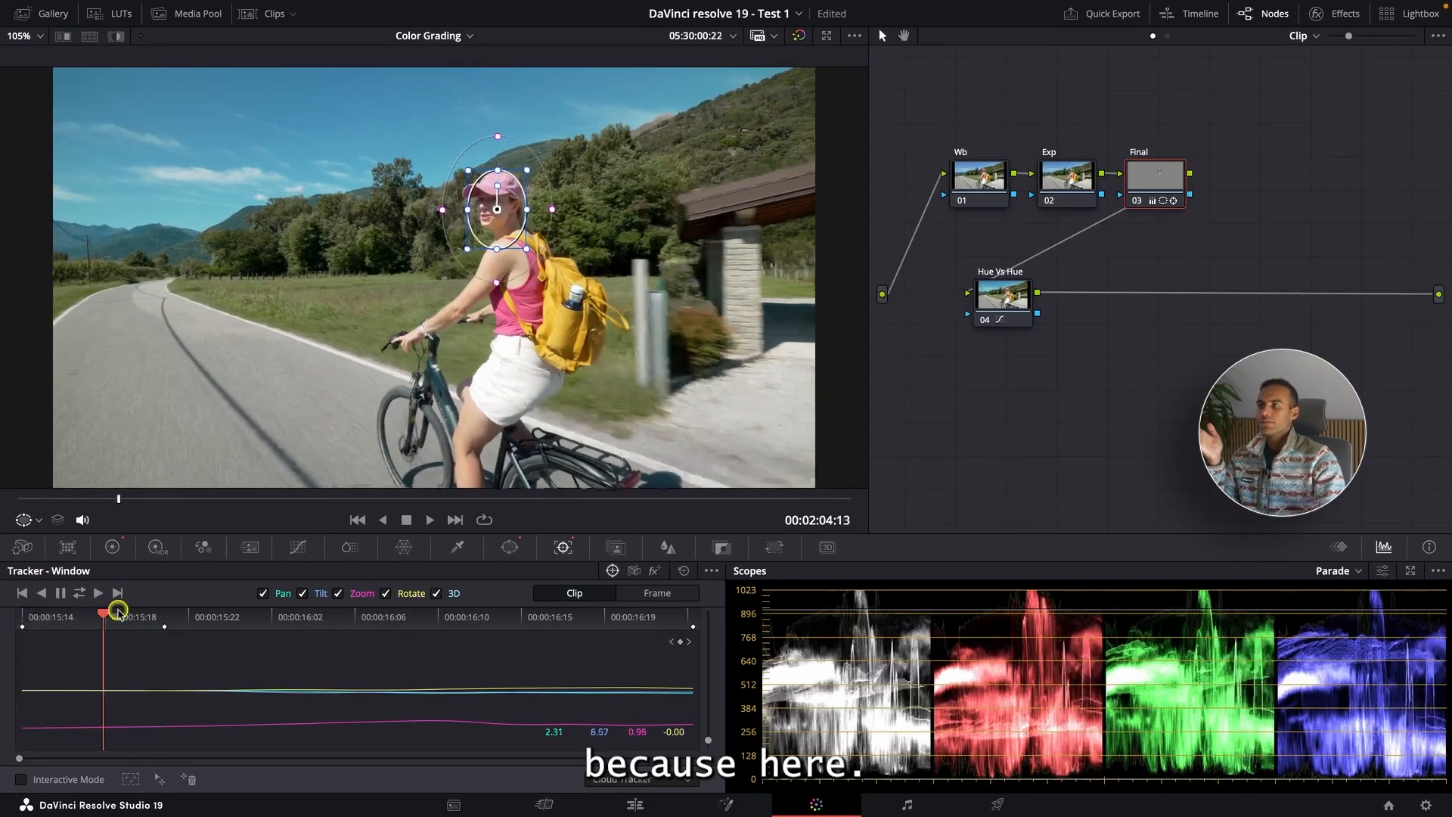
Step: Check the tracked face window around frame 00:02:04:17, view the image full screen, and reopen the primaries color wheels
drag(117, 611, 203, 607)
key(super+f)
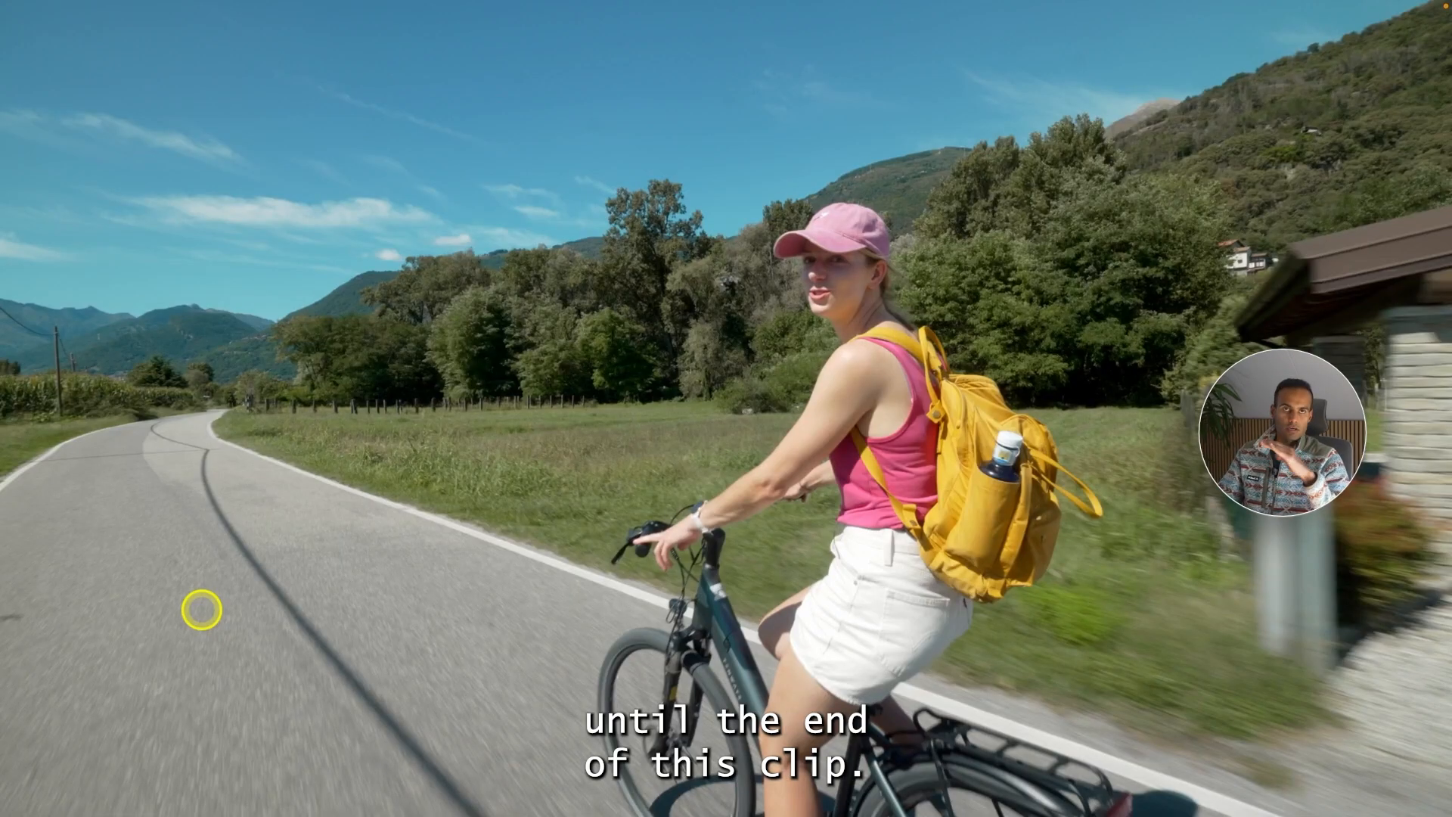
key(super+f)
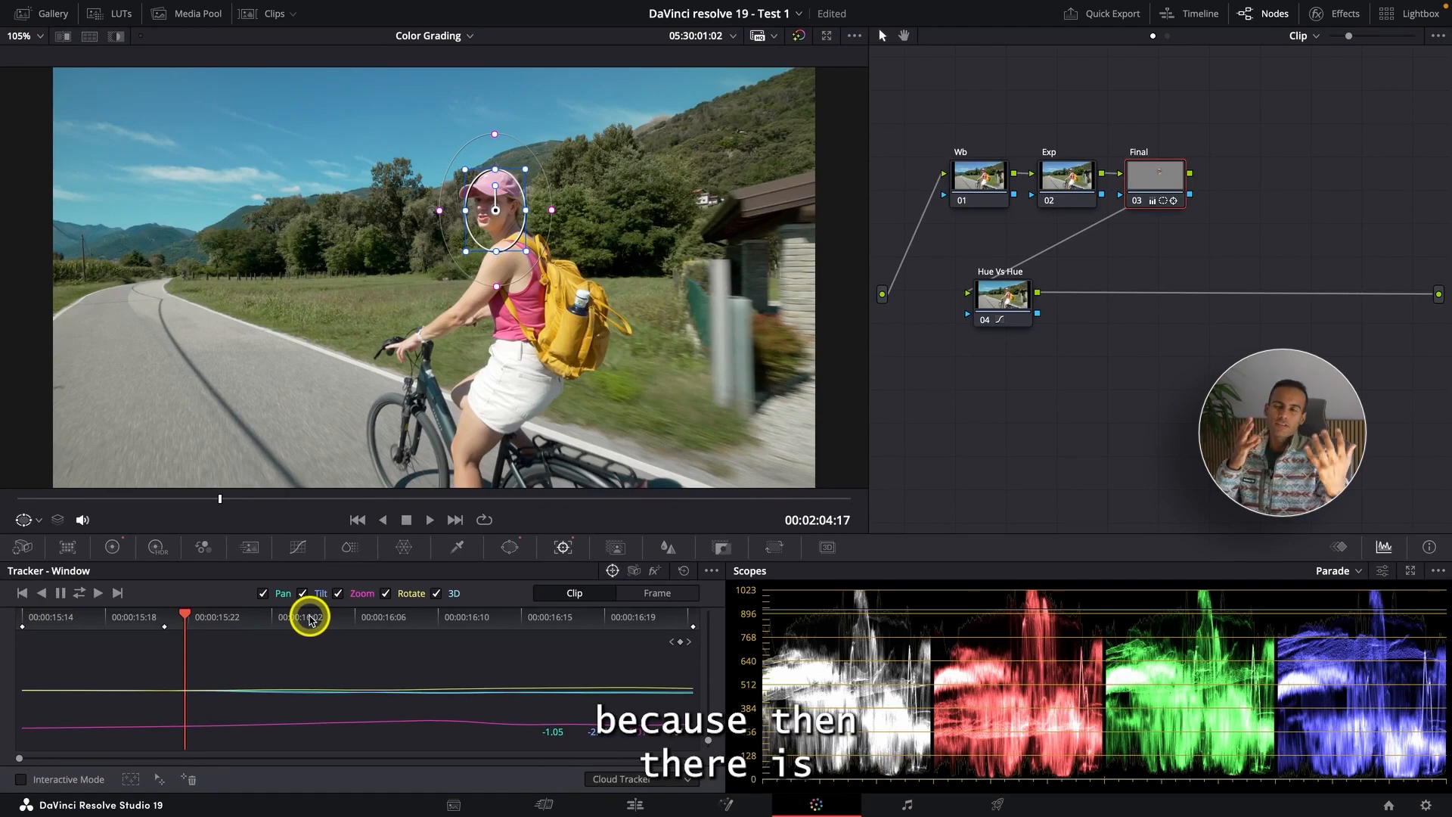
click(110, 546)
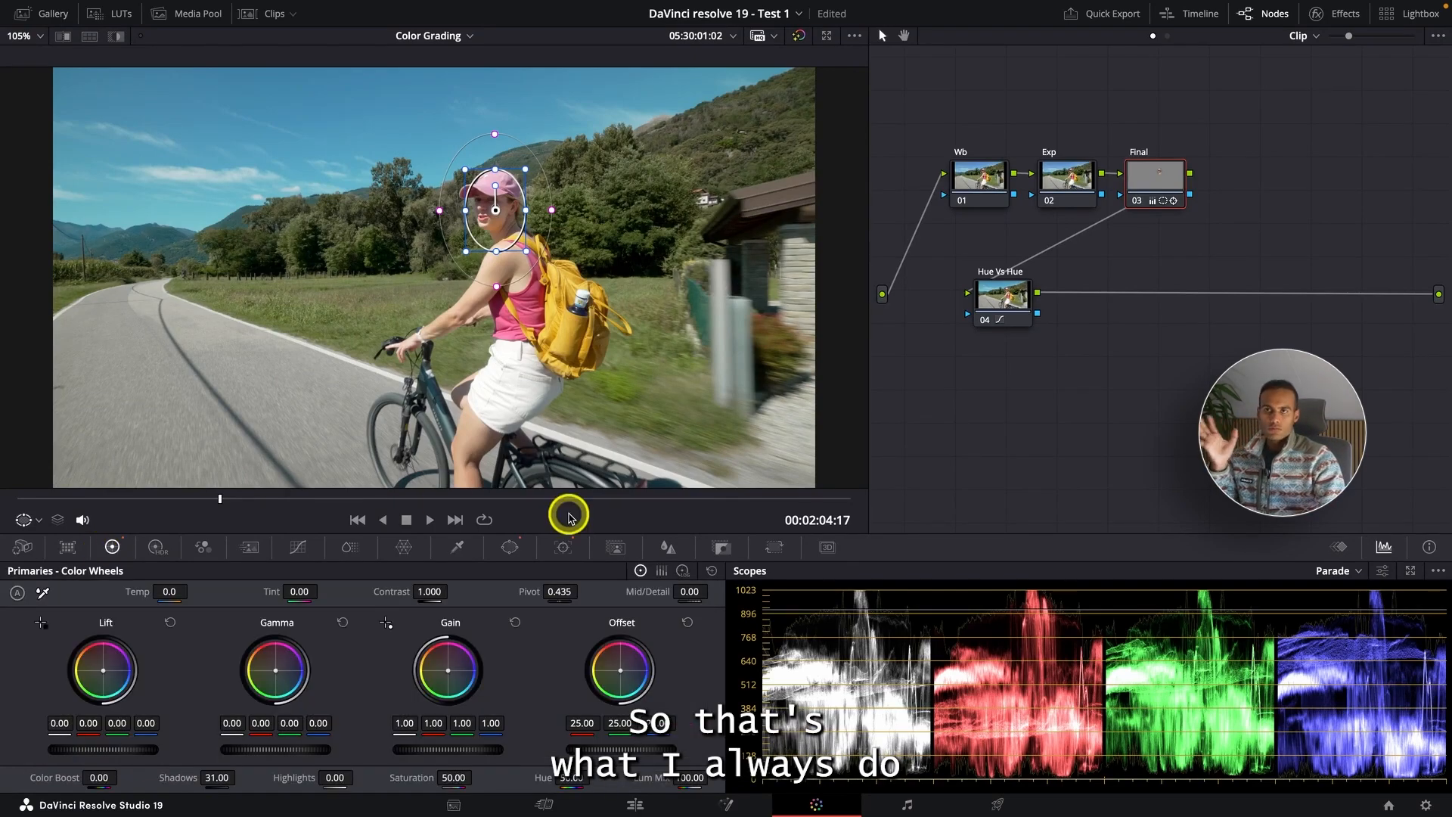
Step: Move the yellow-green point on the Hue Vs Hue node's curve to input hue 323.09, hue rotate 4.00, and check the image full screen
drag(1004, 297, 994, 299)
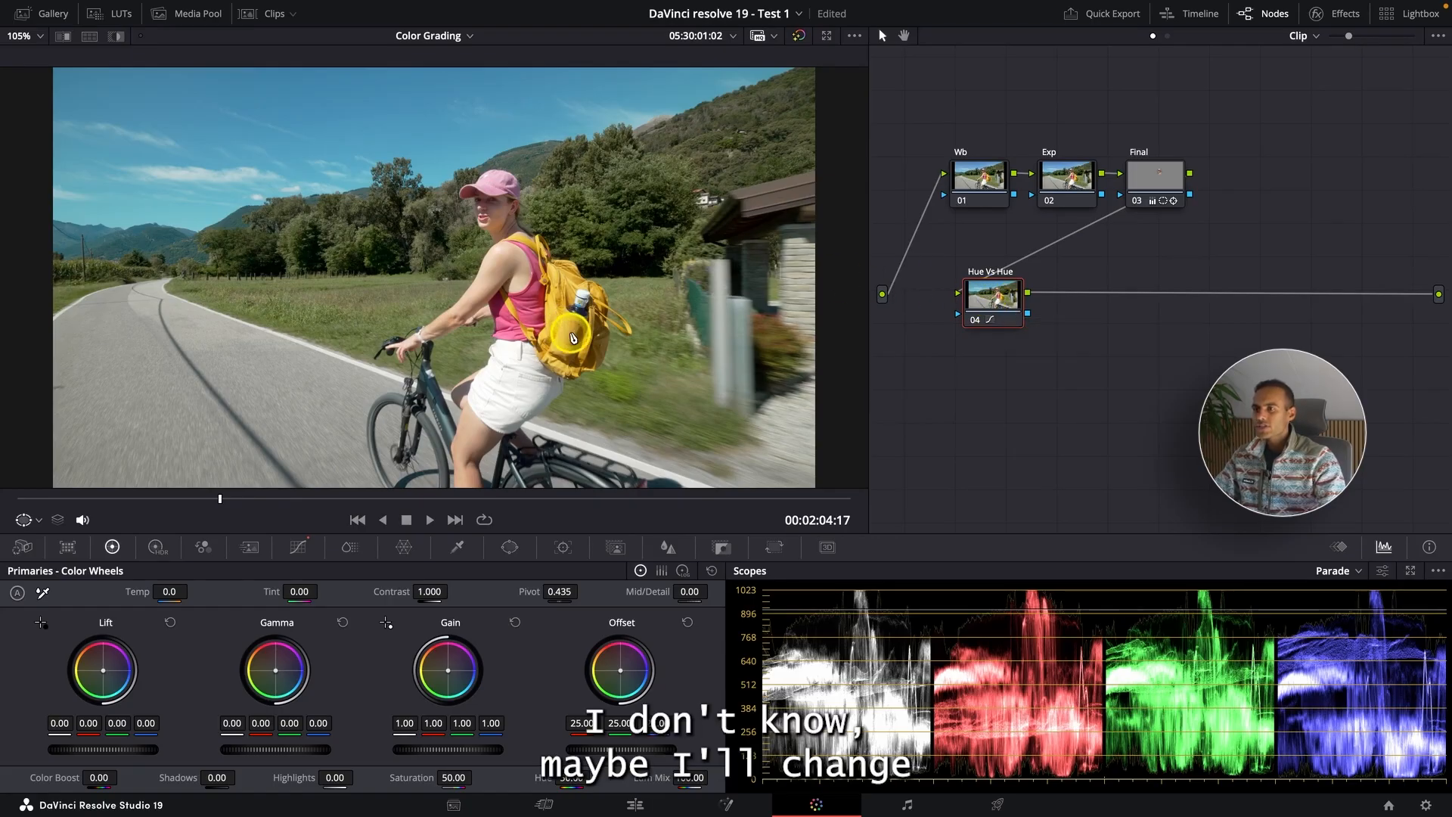
click(309, 547)
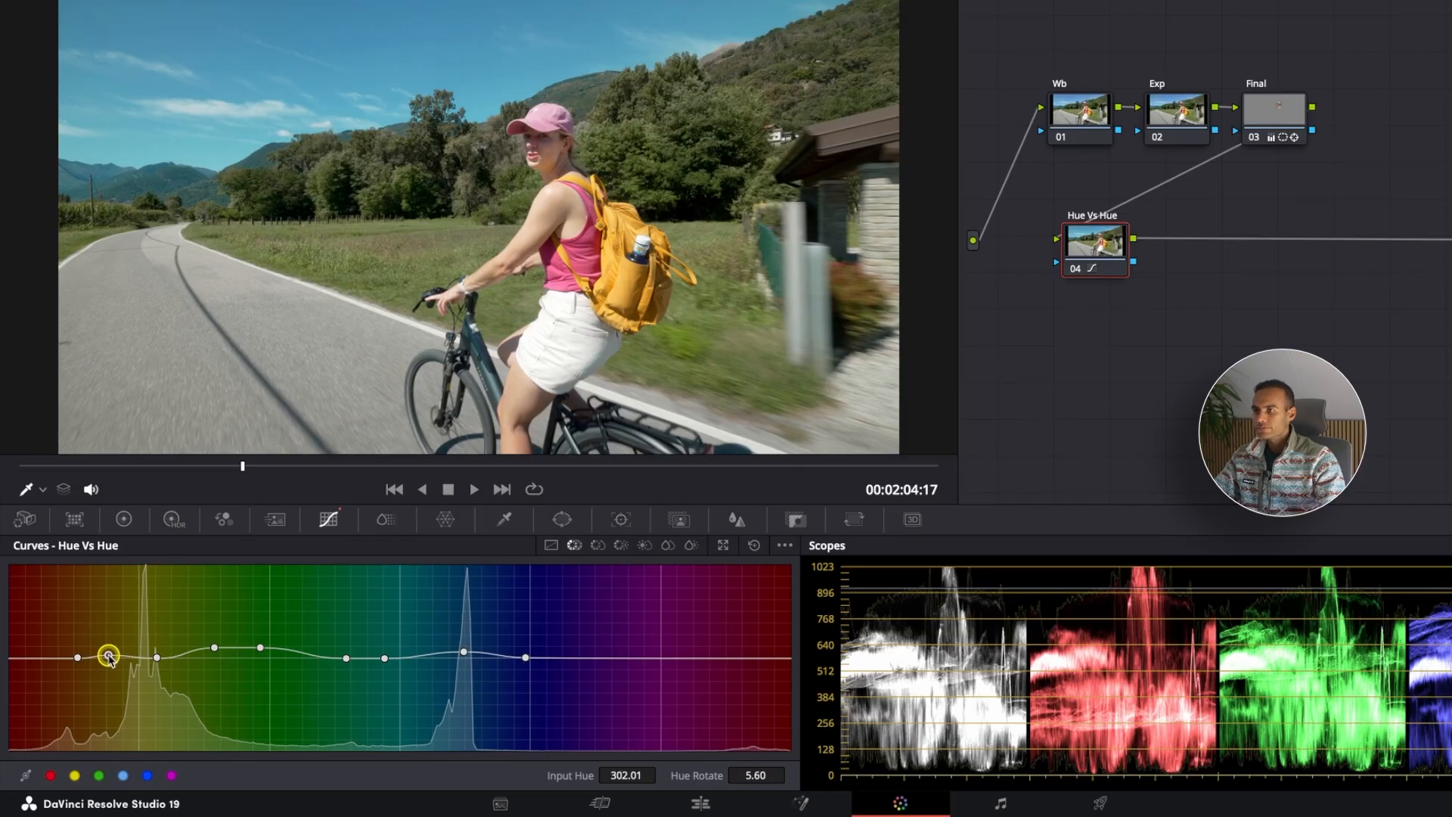
click(156, 657)
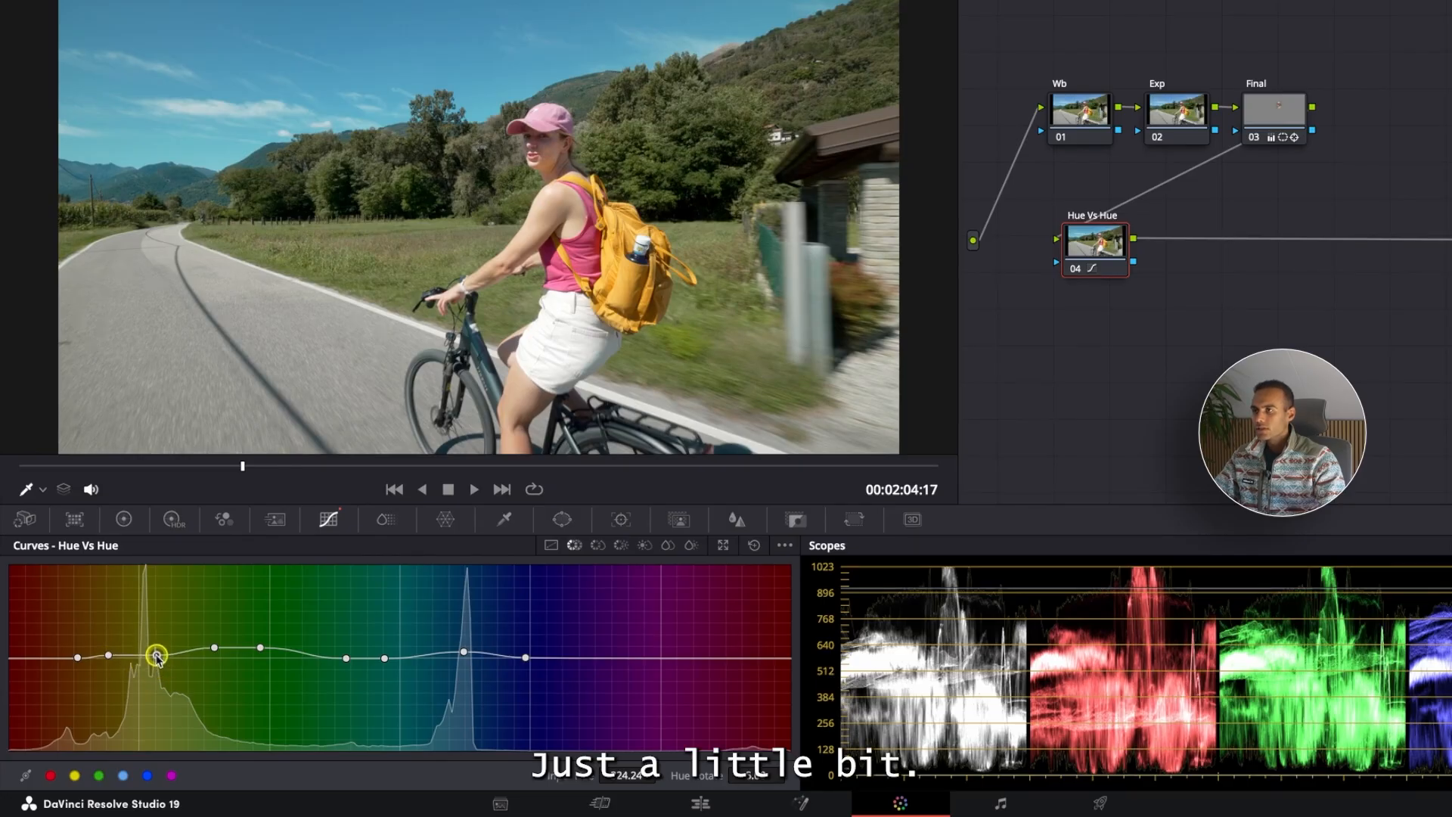
drag(155, 656, 154, 655)
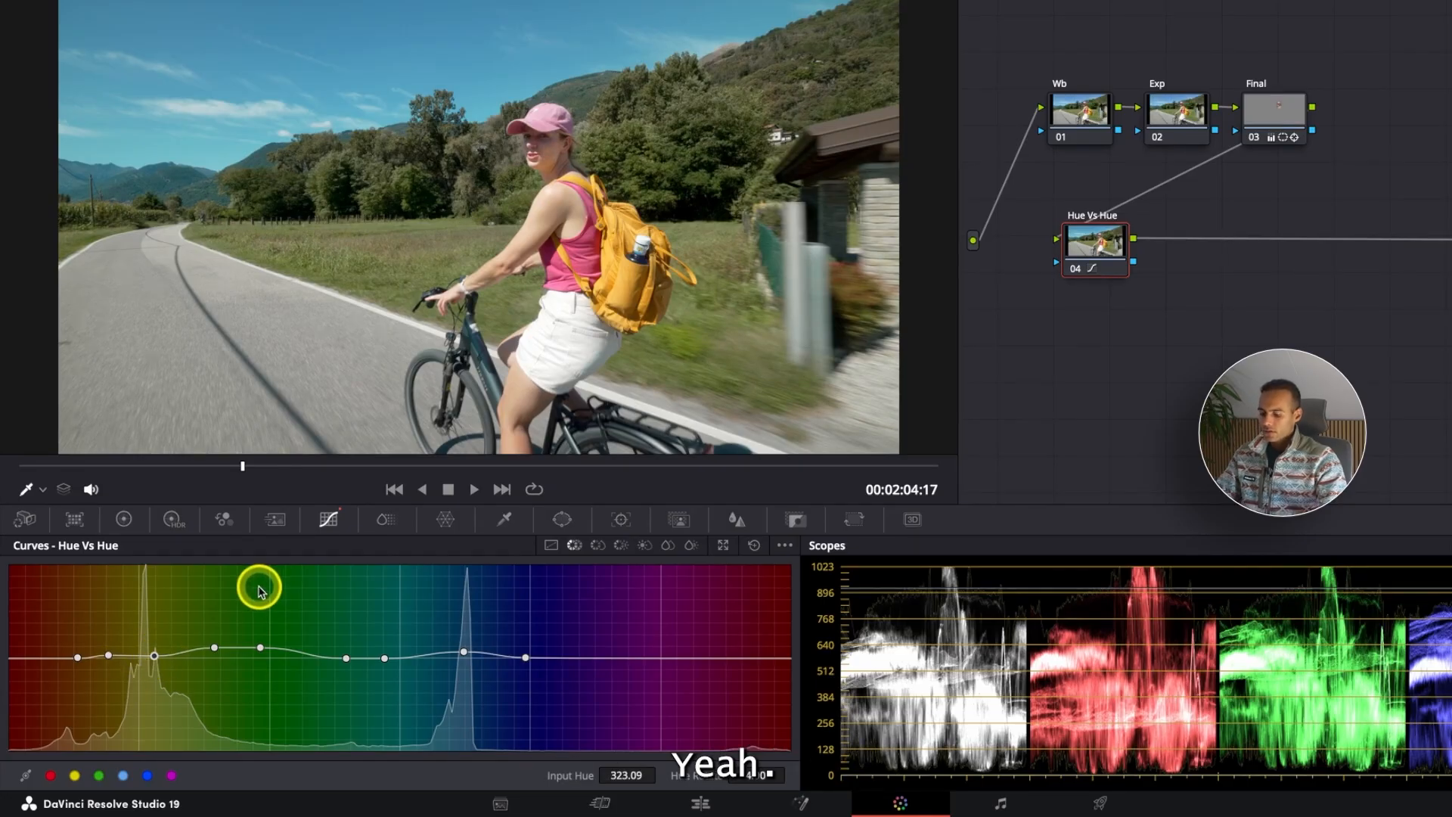
key(super+f)
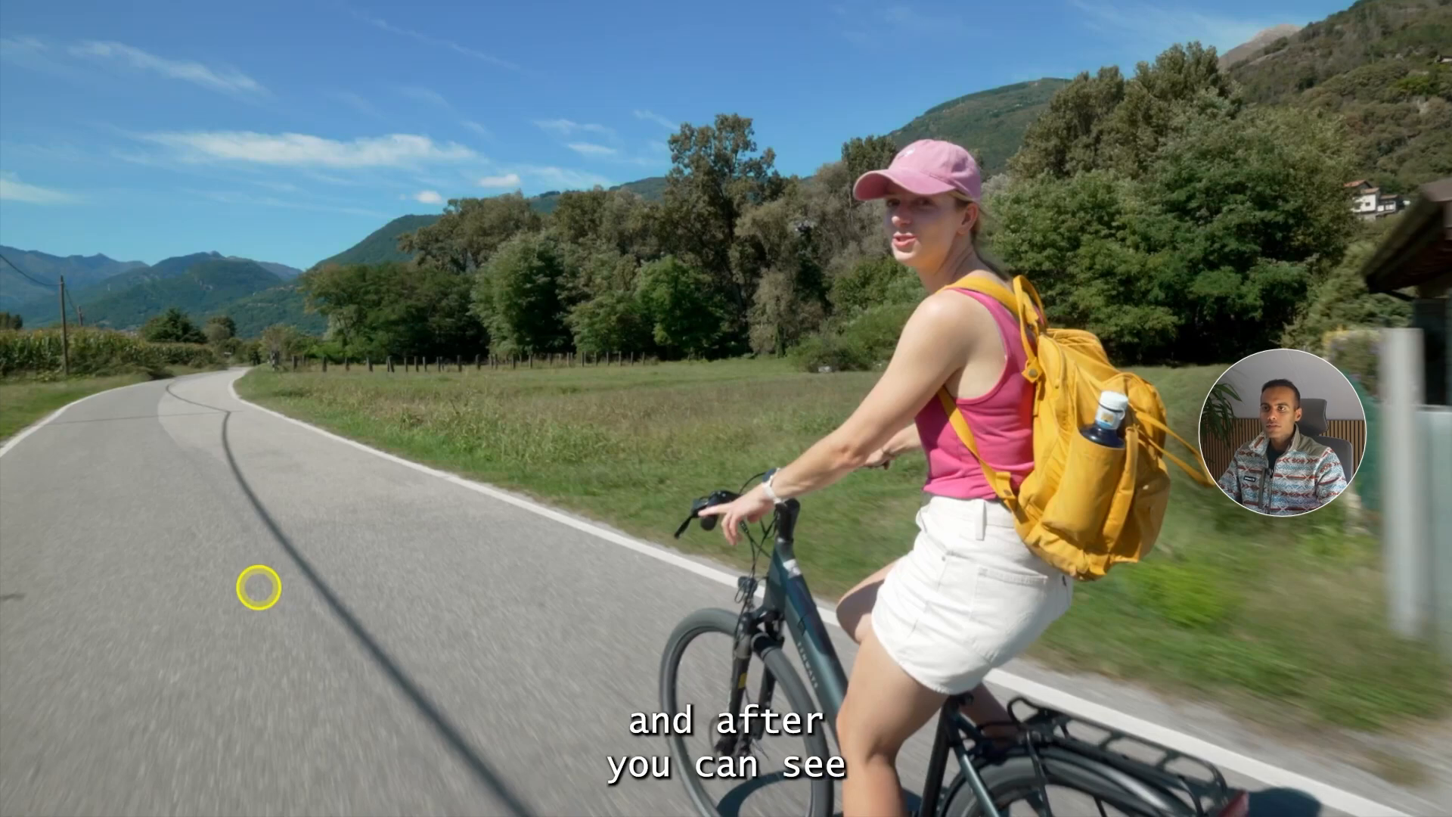
key(super+f)
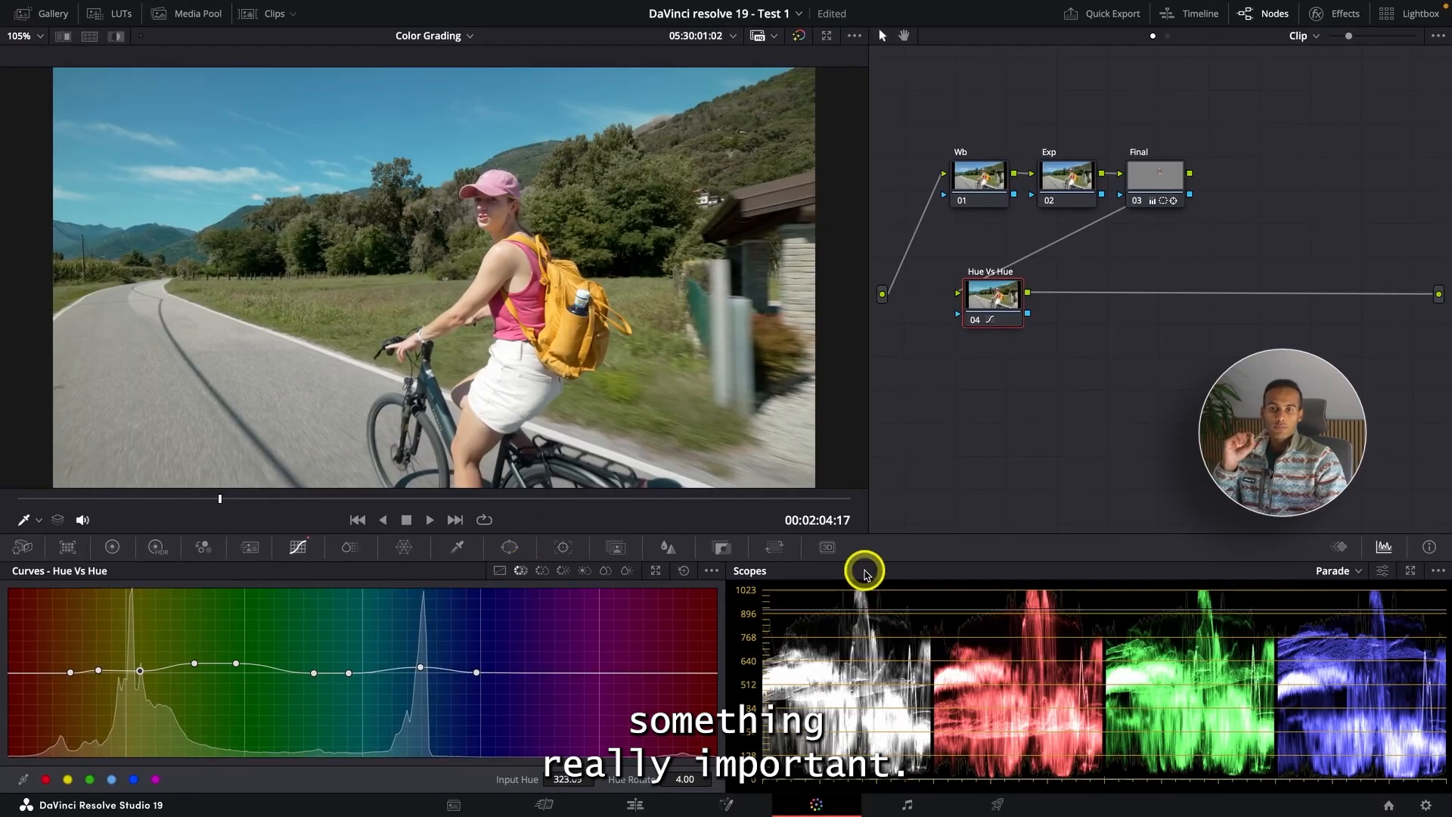
Step: Switch the scopes to Vectorscope and move the skin-tone point on the Hue Vs Hue curve to input hue 287.44, hue rotate 4.00
click(1344, 573)
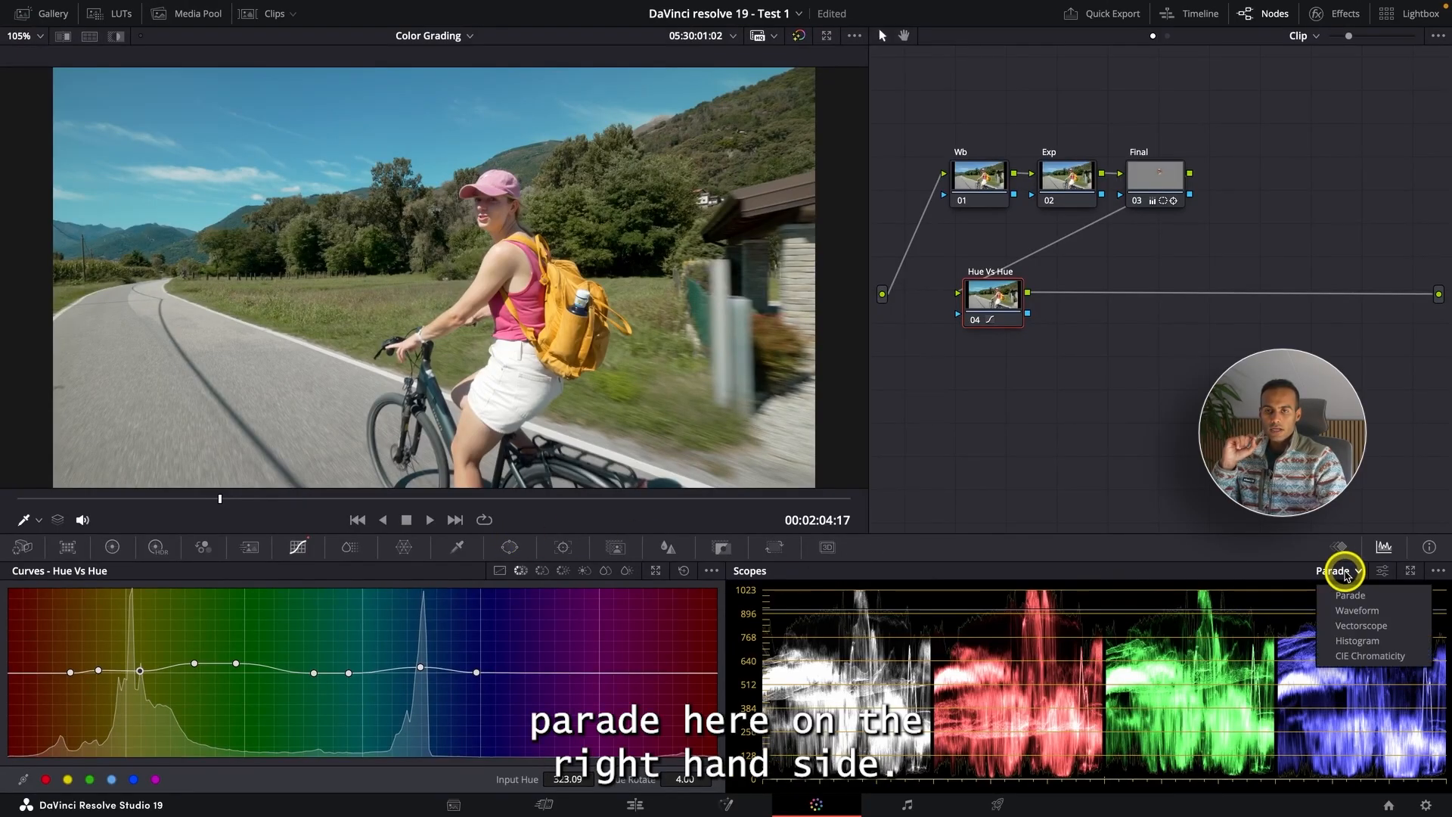
click(1366, 621)
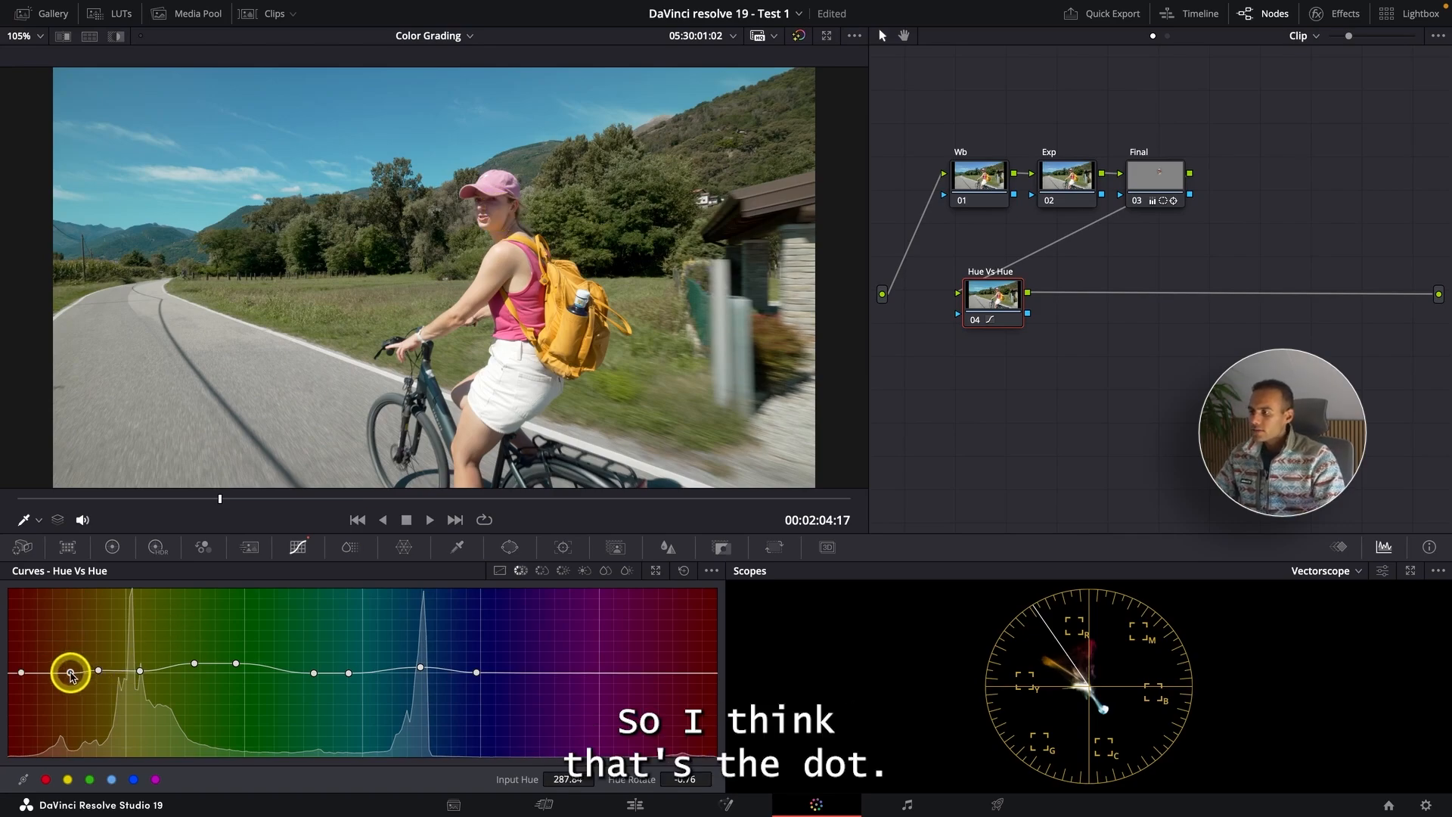
drag(70, 671, 68, 670)
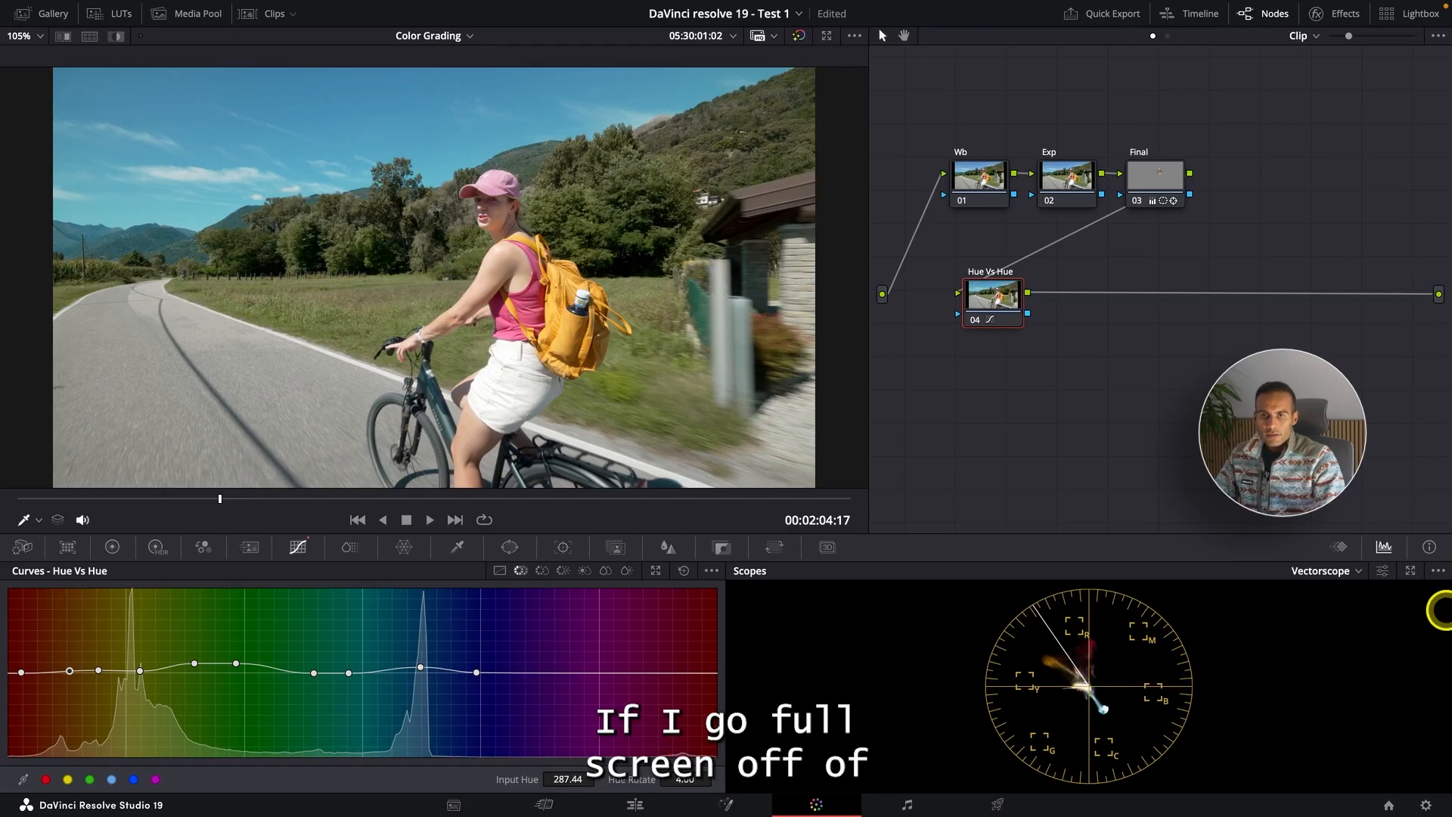
Step: View the scopes in an expanded window with single, two-way and nine-way layouts, and close that window
click(1410, 571)
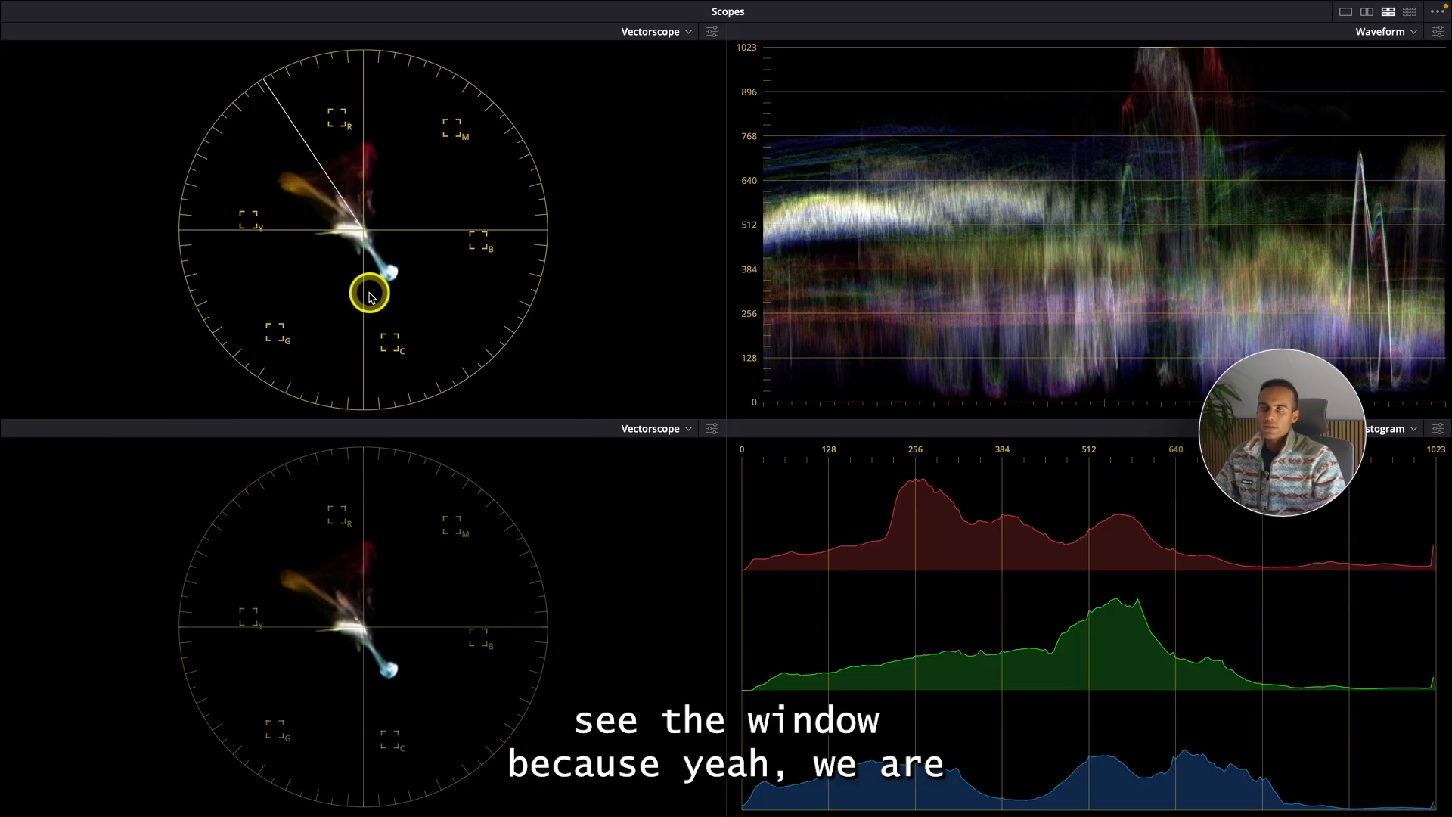
click(1346, 12)
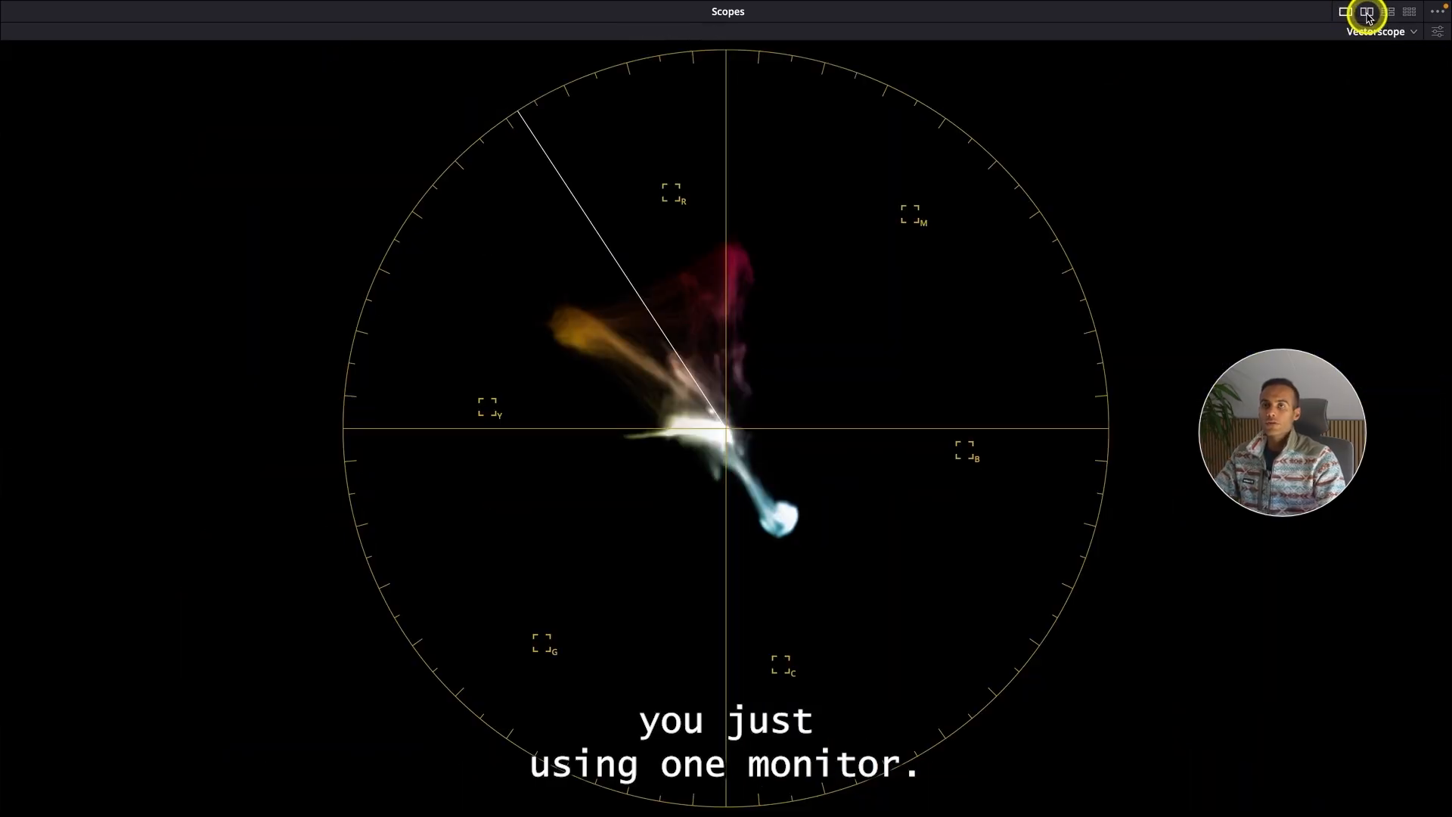
click(1367, 12)
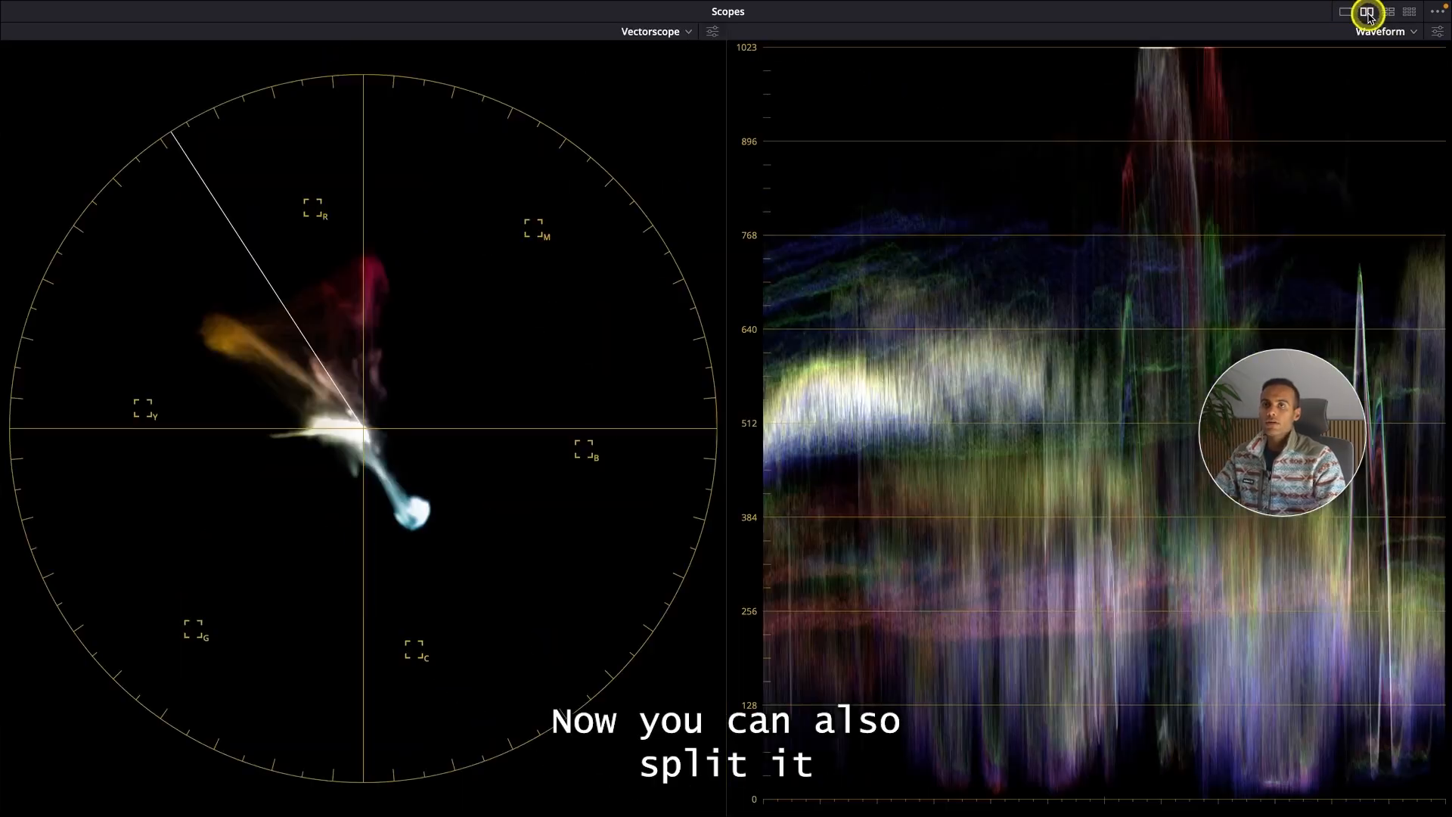
click(1411, 13)
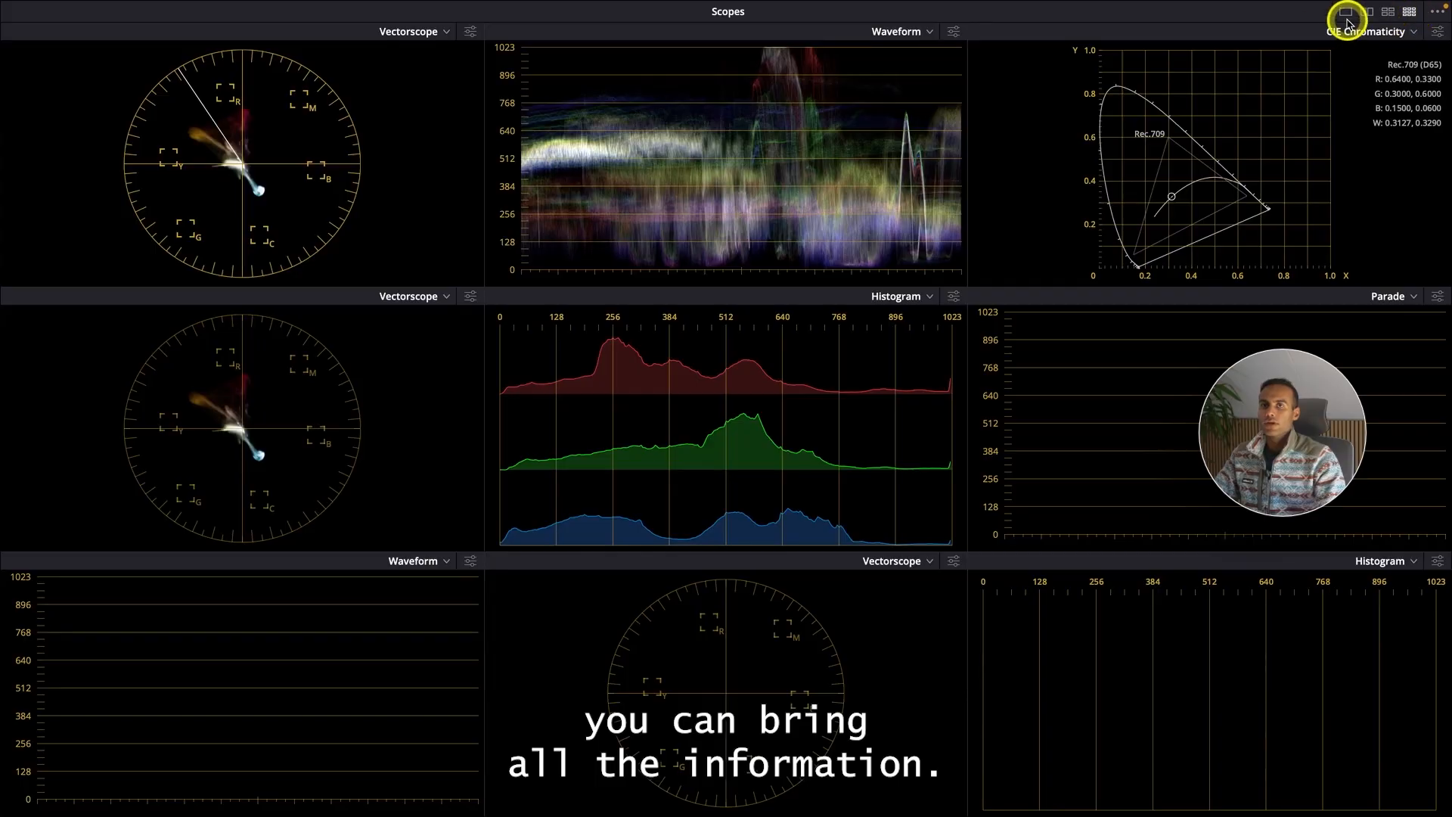
click(1366, 12)
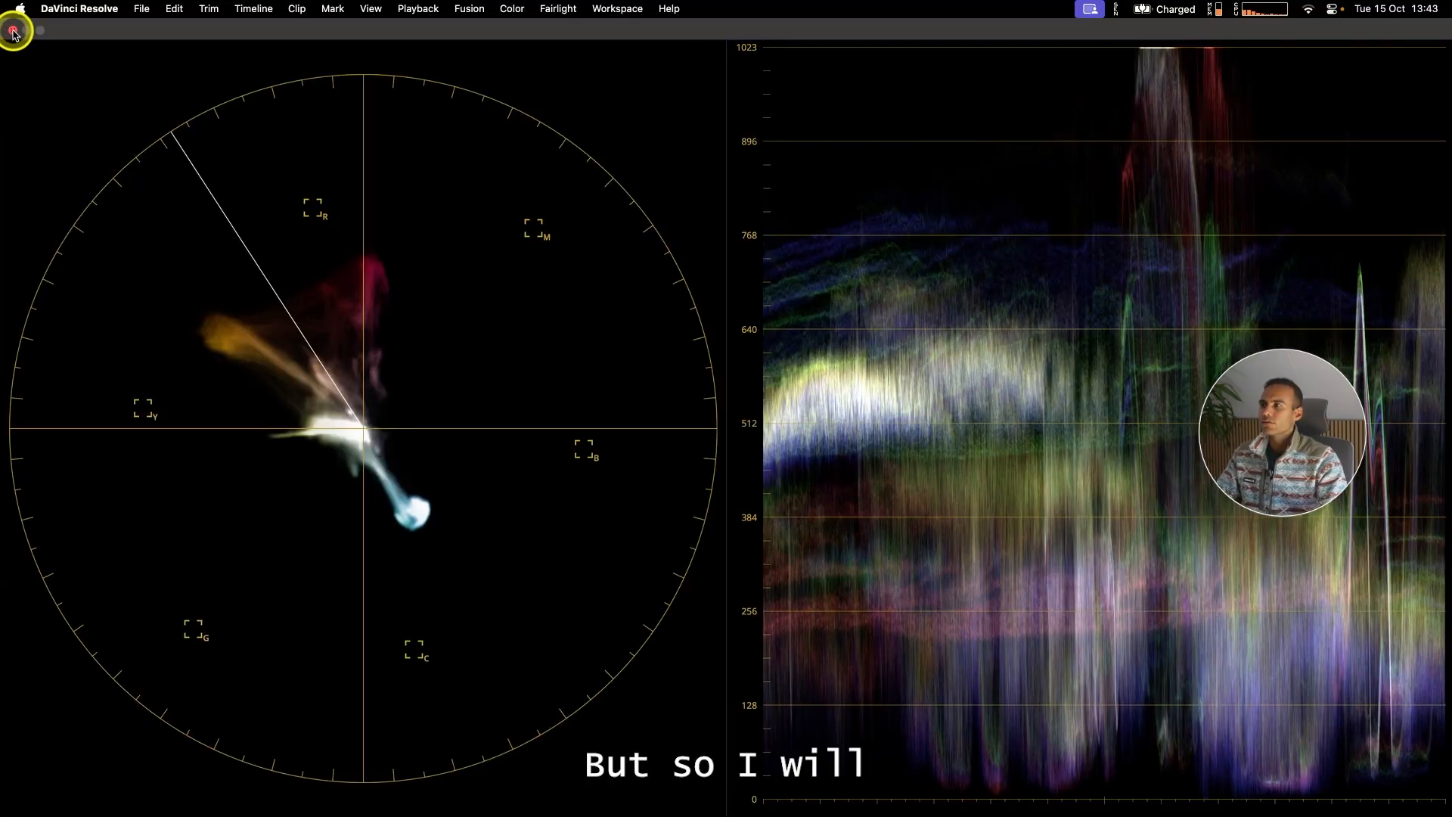
click(15, 33)
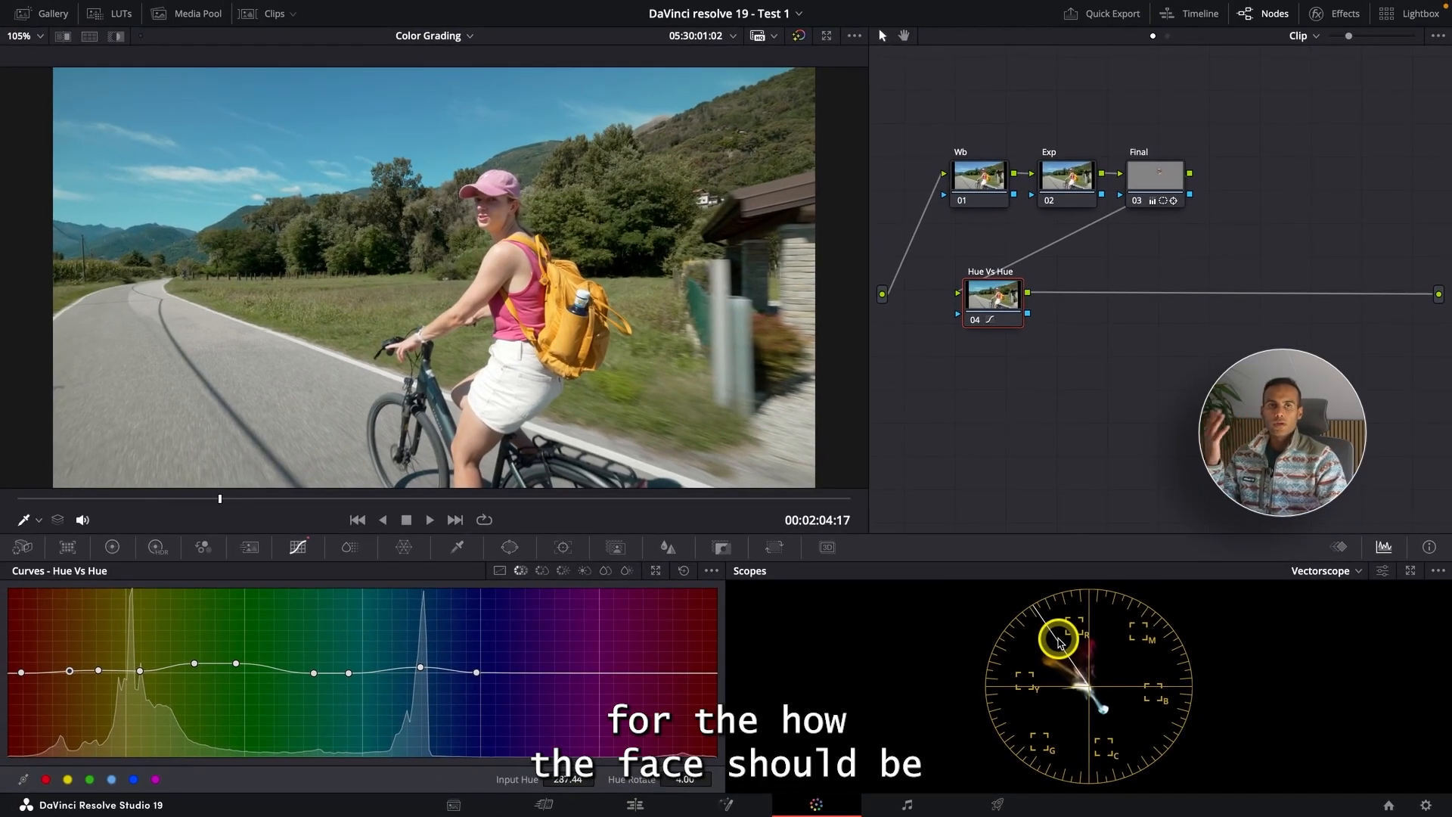
Step: Align the face with the vectorscope's skin-tone line by setting the curve point to input hue 286.67, hue rotate 5.60, and check full screen
click(68, 671)
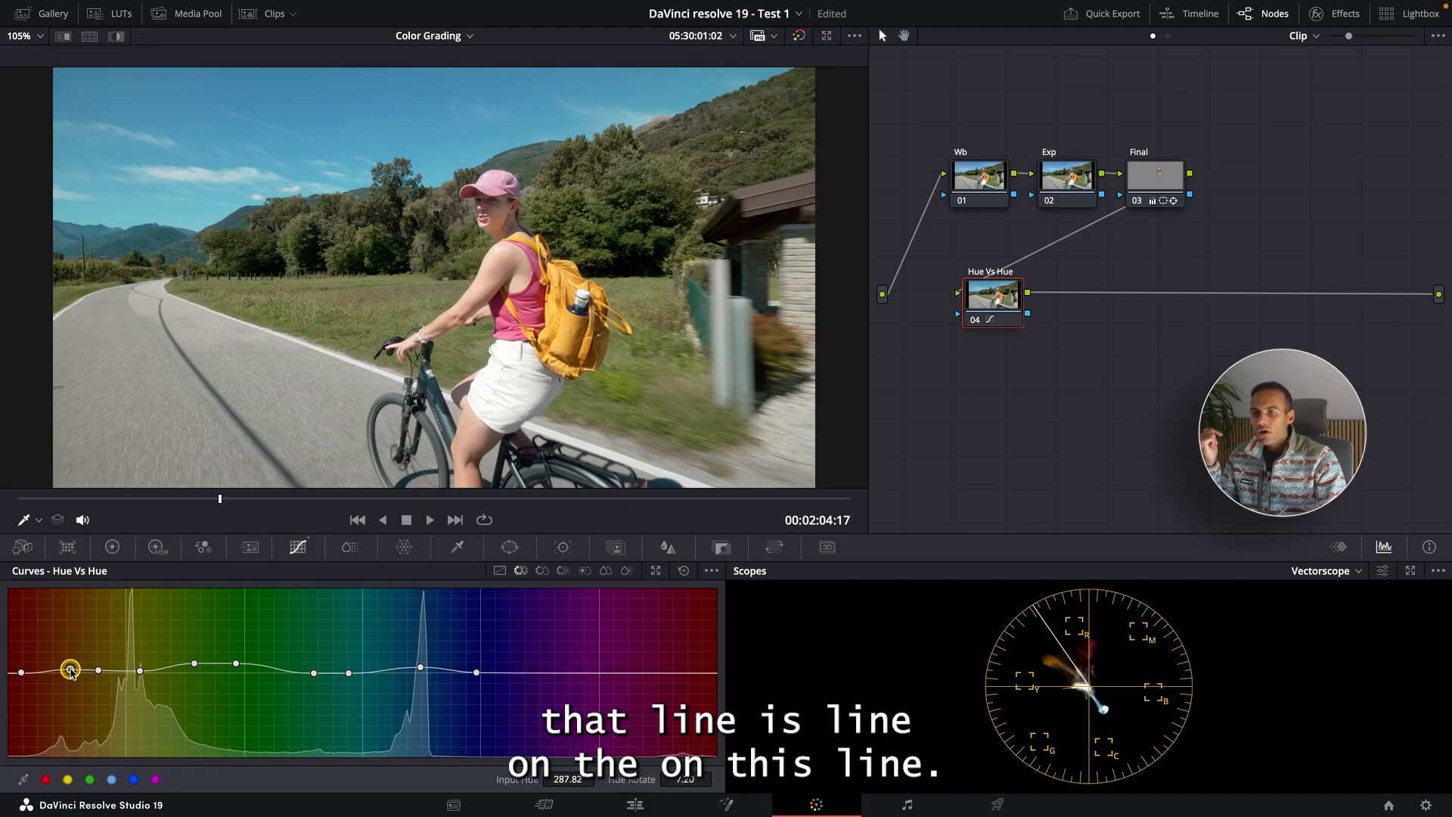
drag(70, 672, 71, 673)
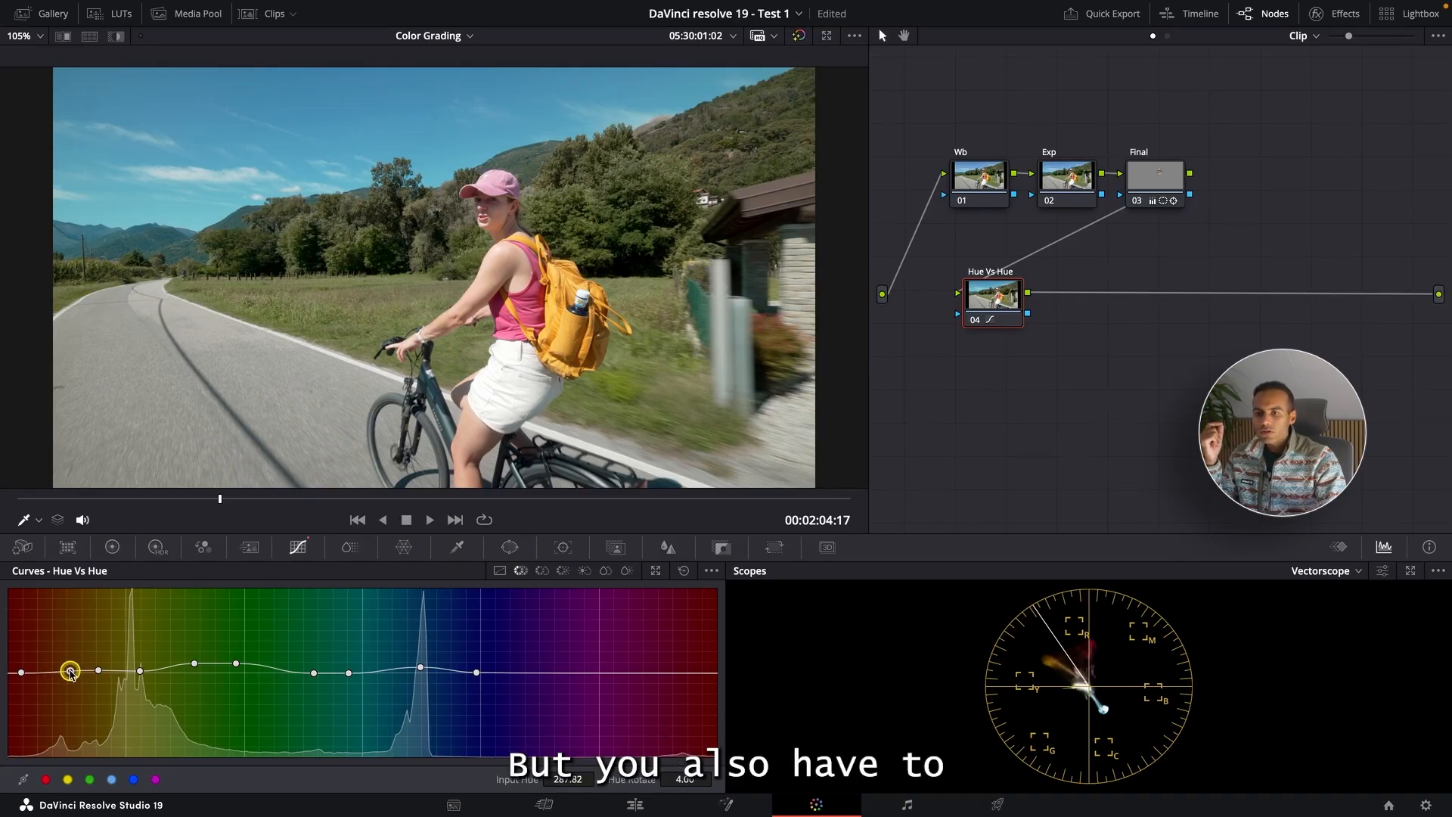
drag(70, 672, 71, 670)
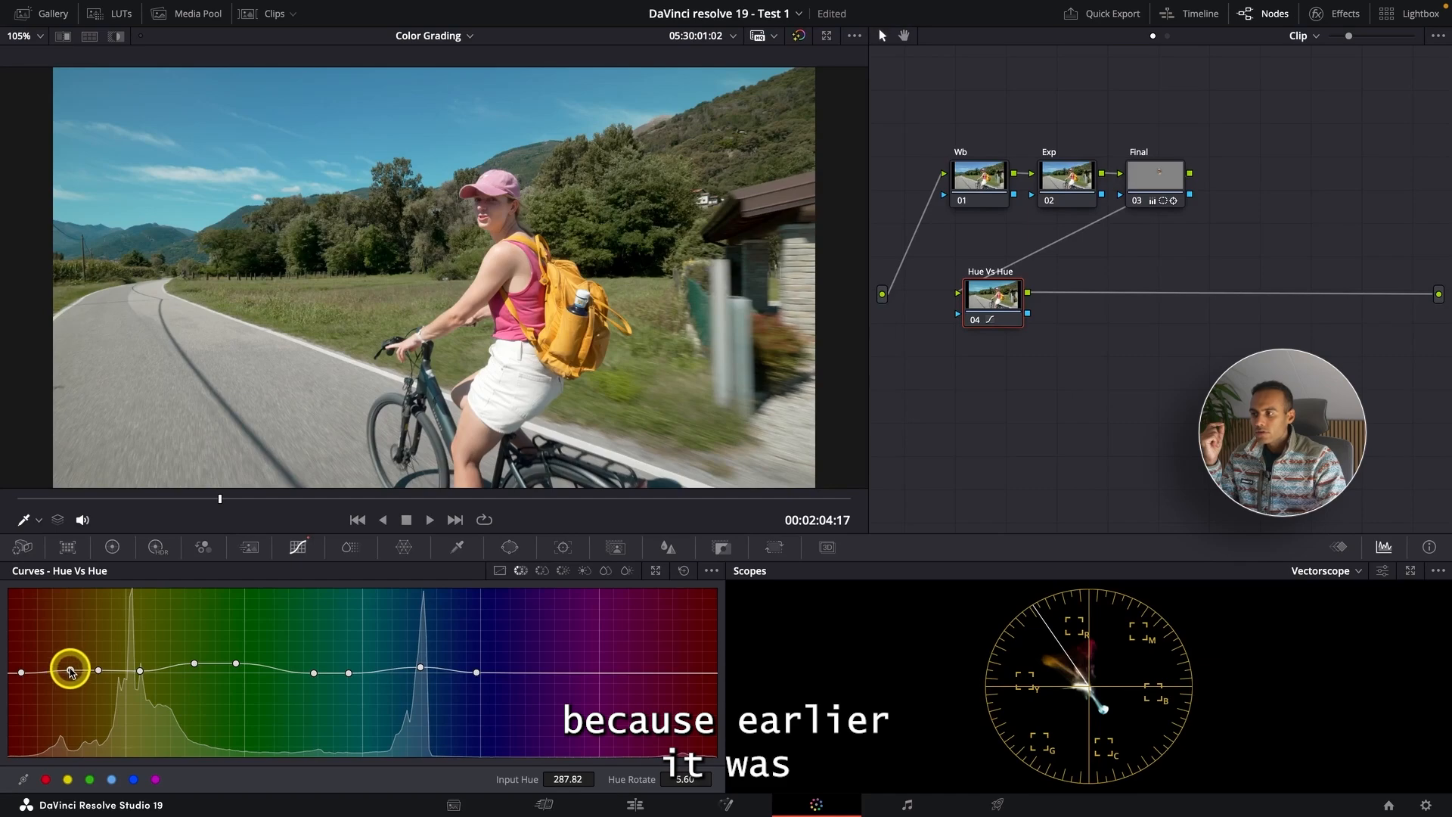
drag(65, 671, 68, 671)
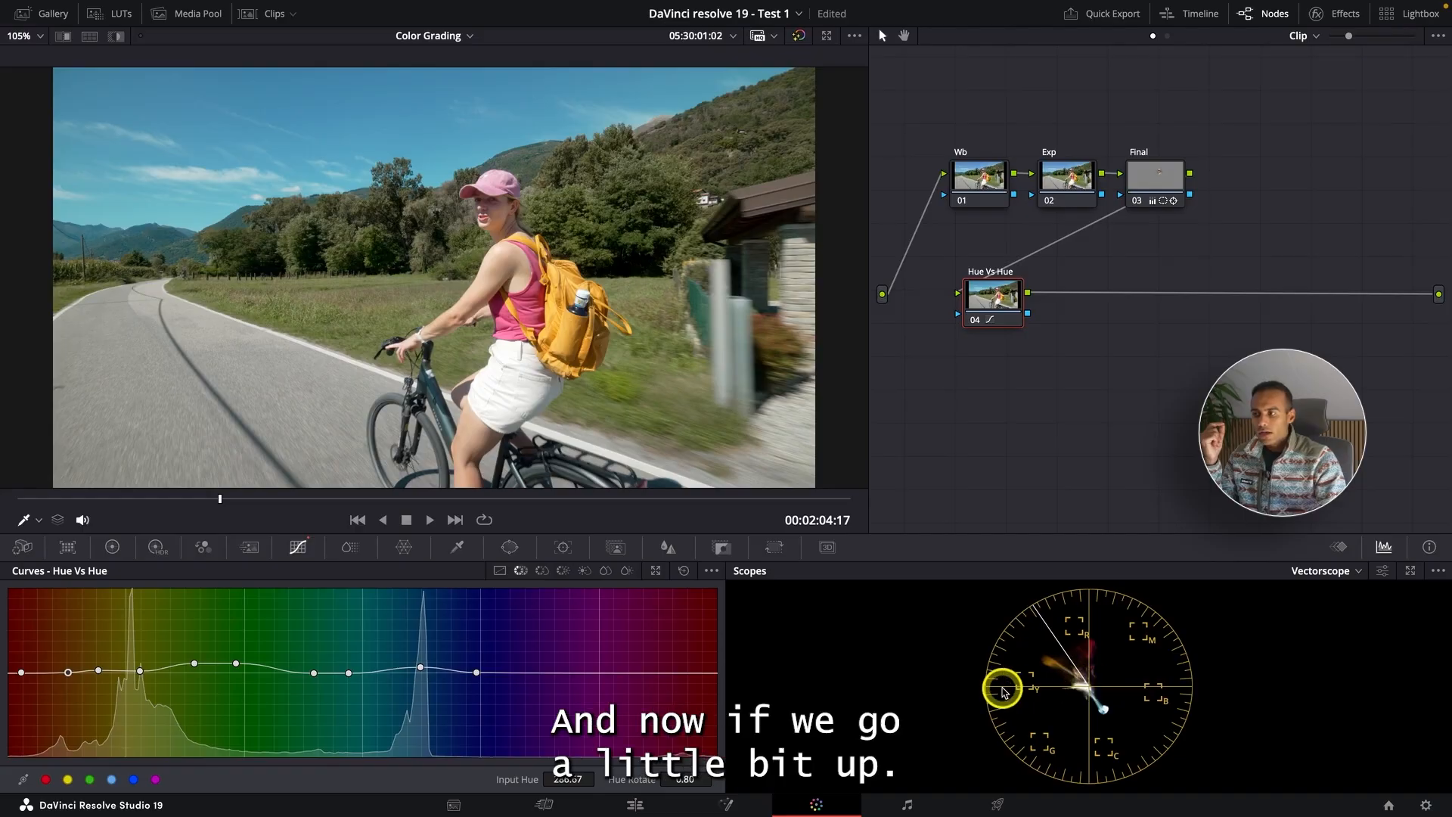
drag(68, 672, 68, 669)
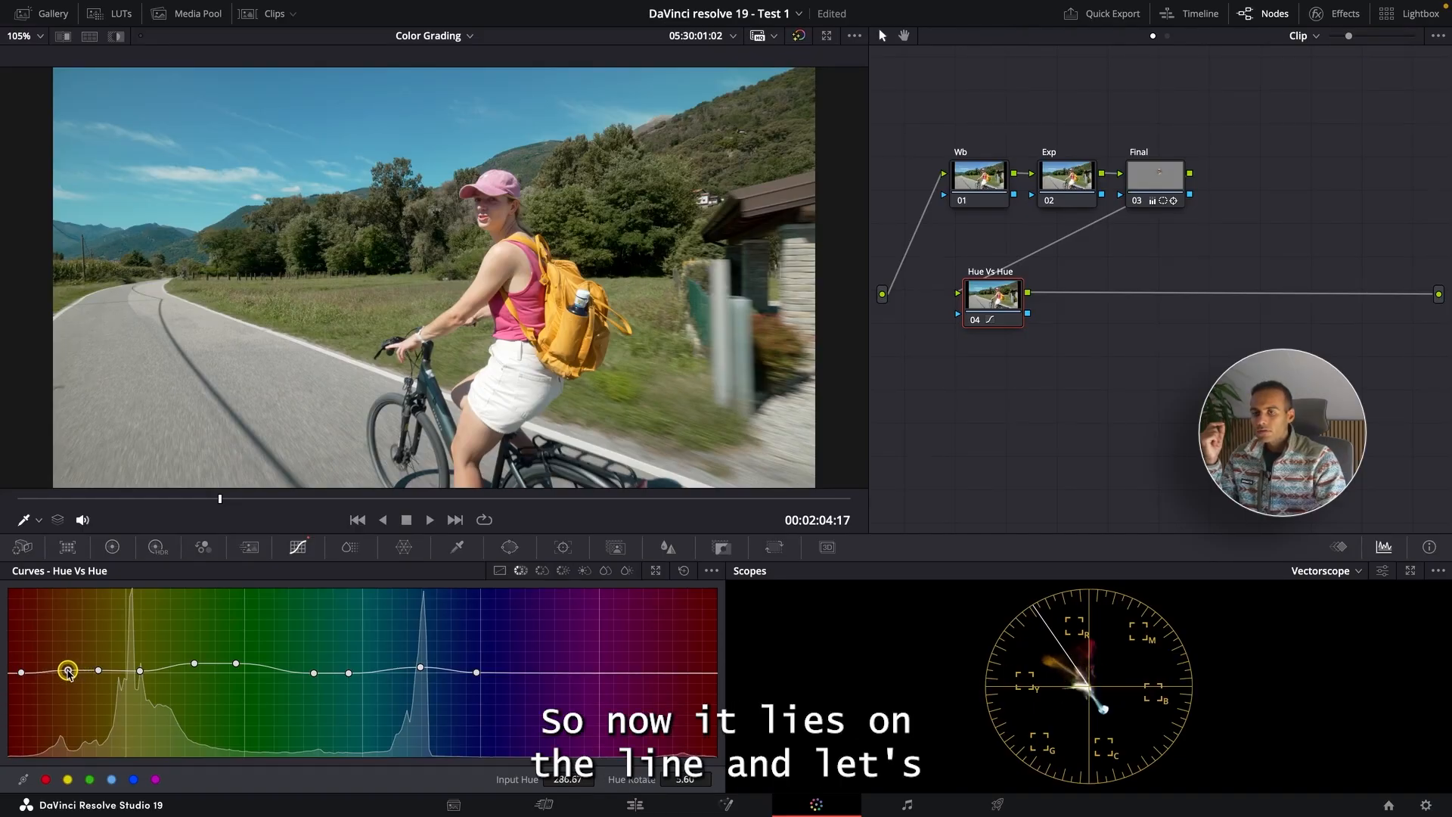
key(ctrl+f)
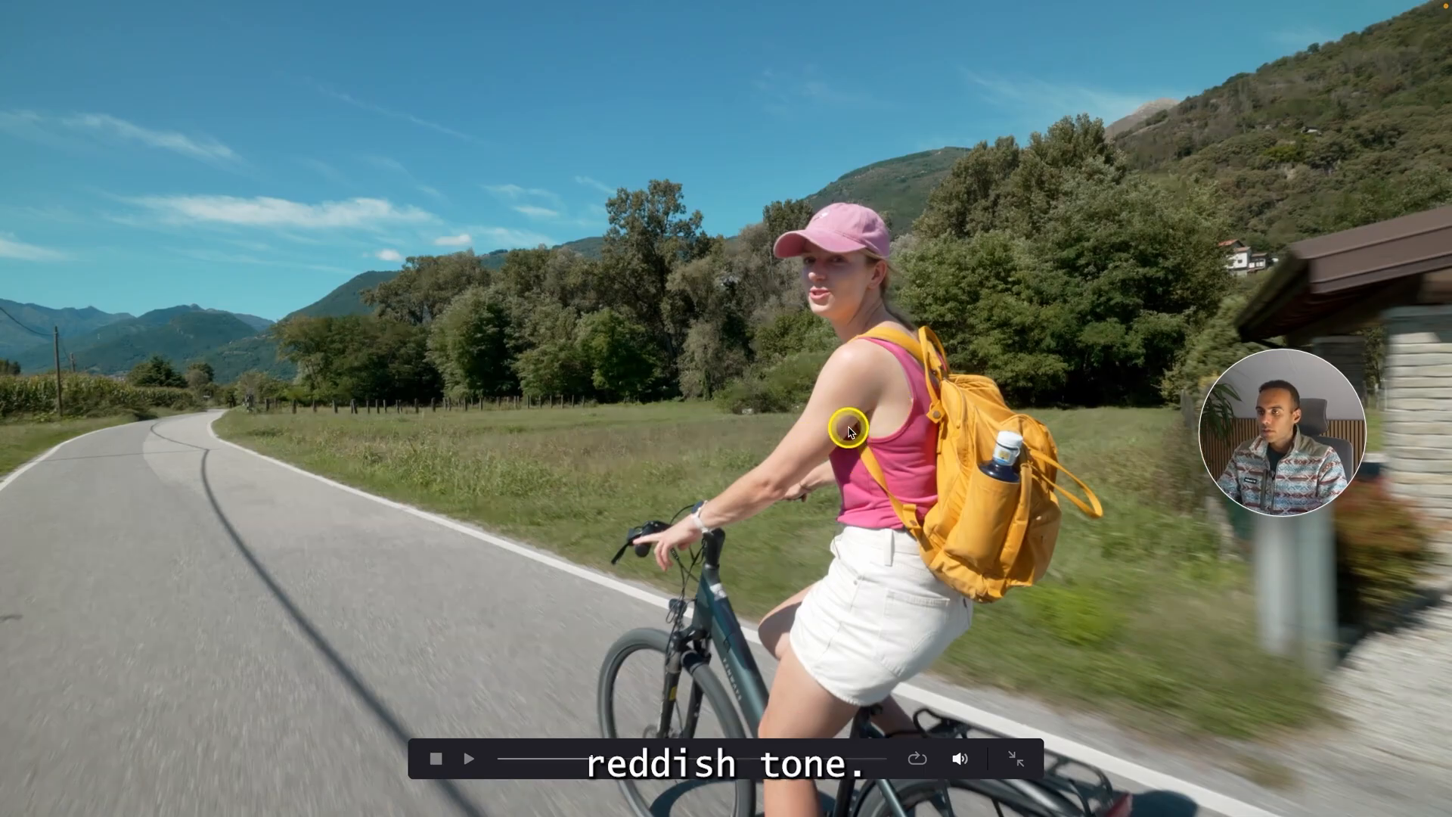
key(Escape)
Step: Rearrange the node tree and add a node labelled CB after the Final node
drag(998, 306, 1005, 346)
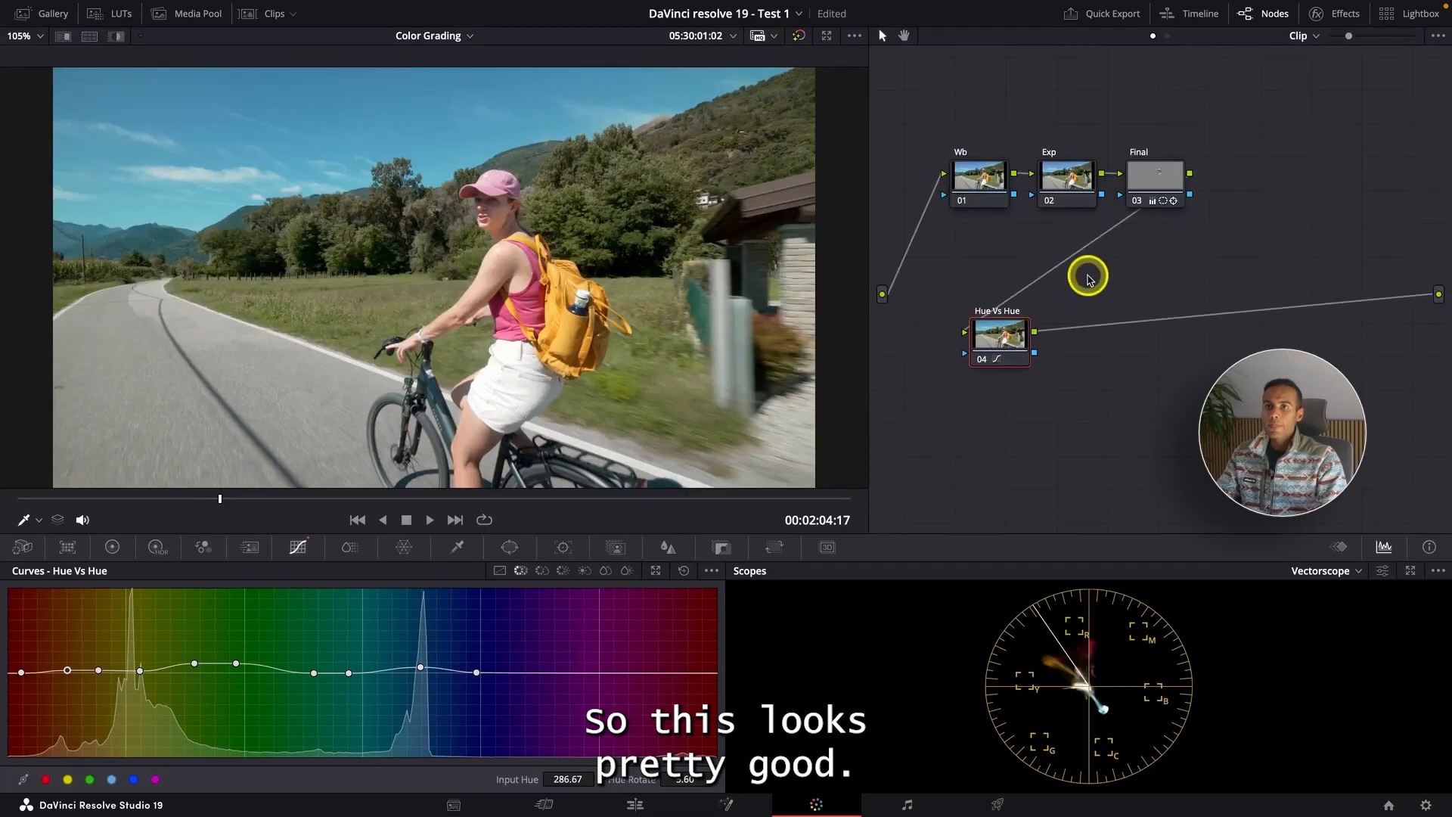
drag(937, 143, 1154, 179)
drag(1154, 177, 1118, 122)
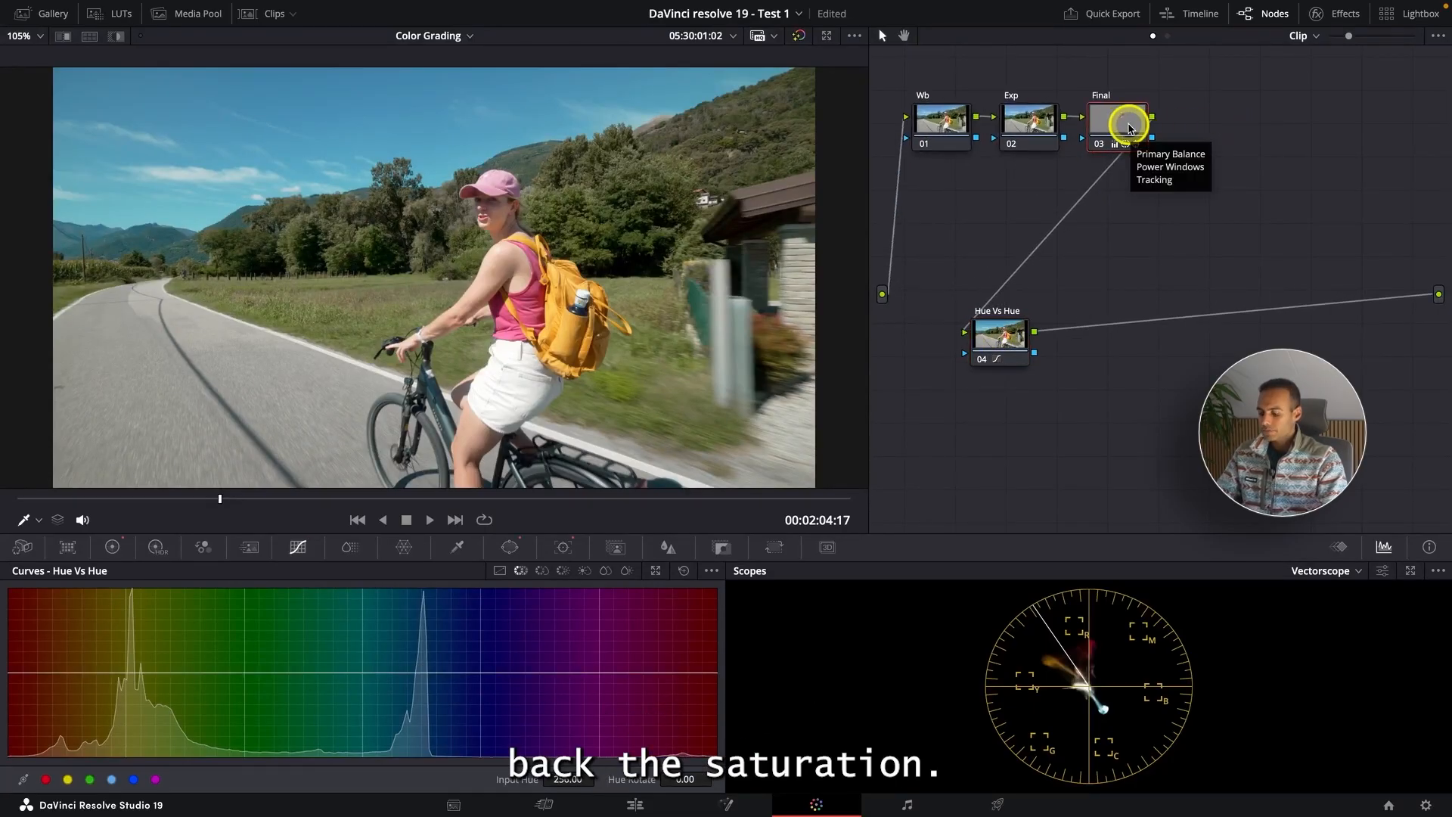
right_click(1245, 130)
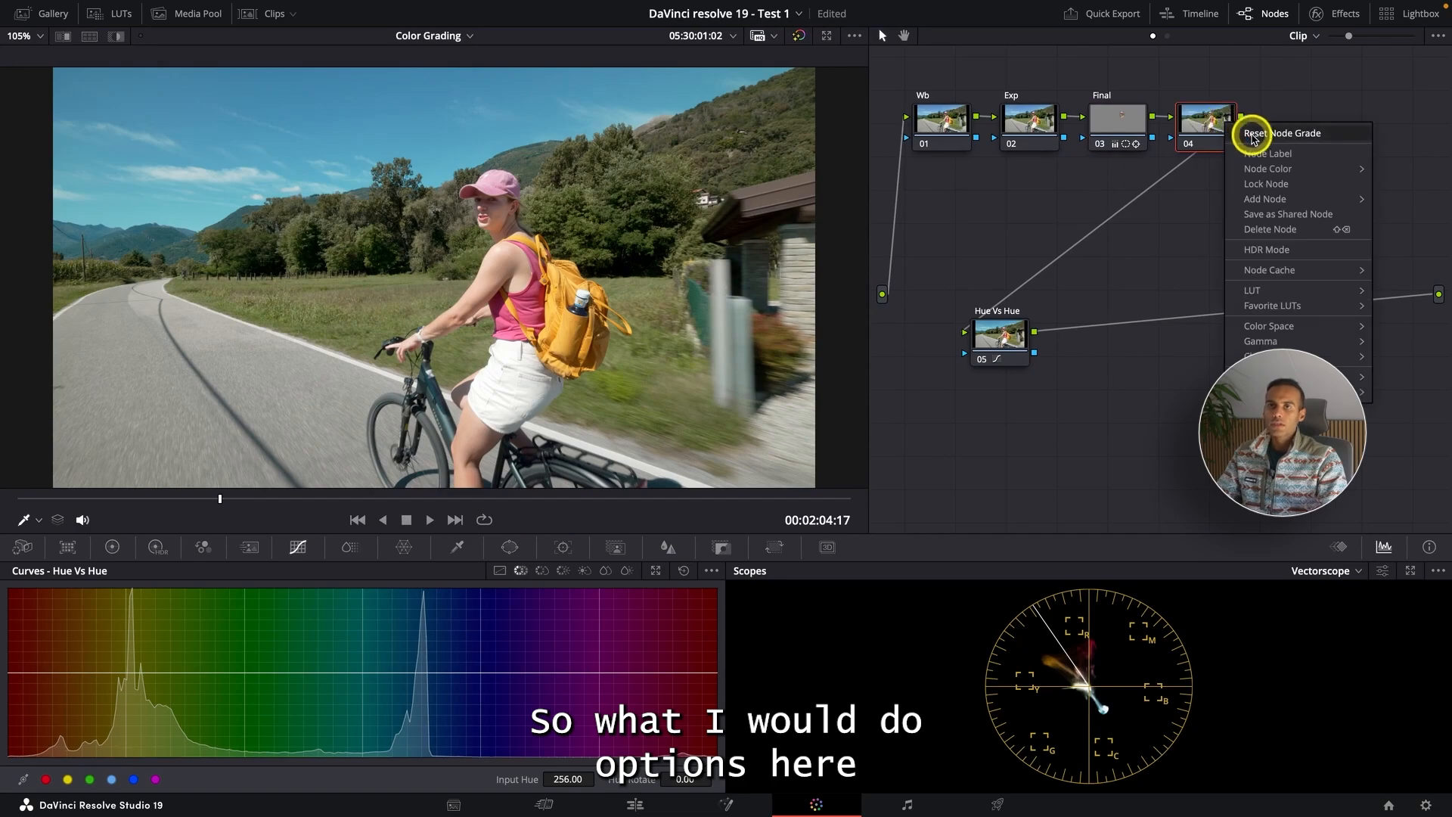
click(1276, 155)
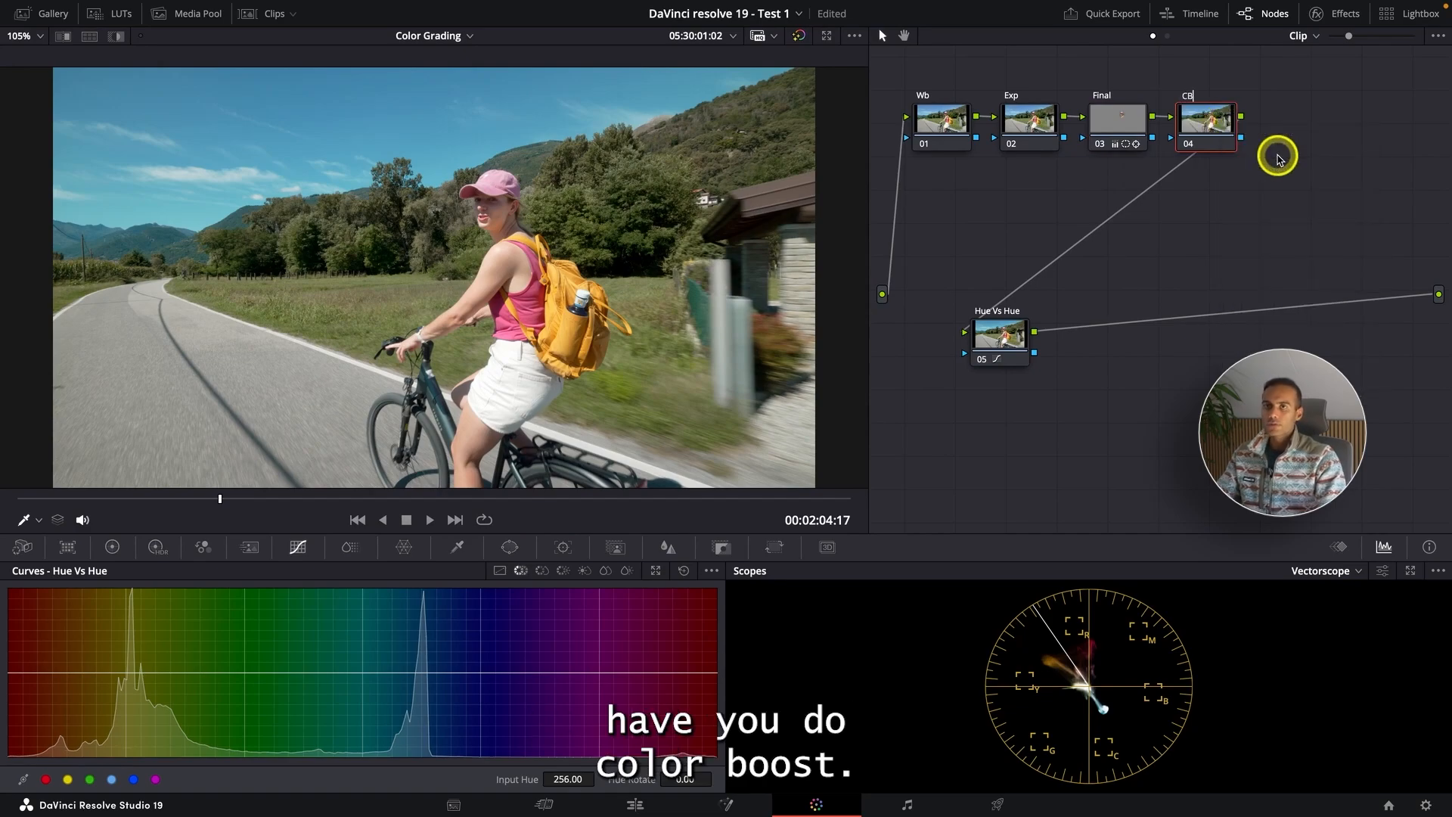
key(Return)
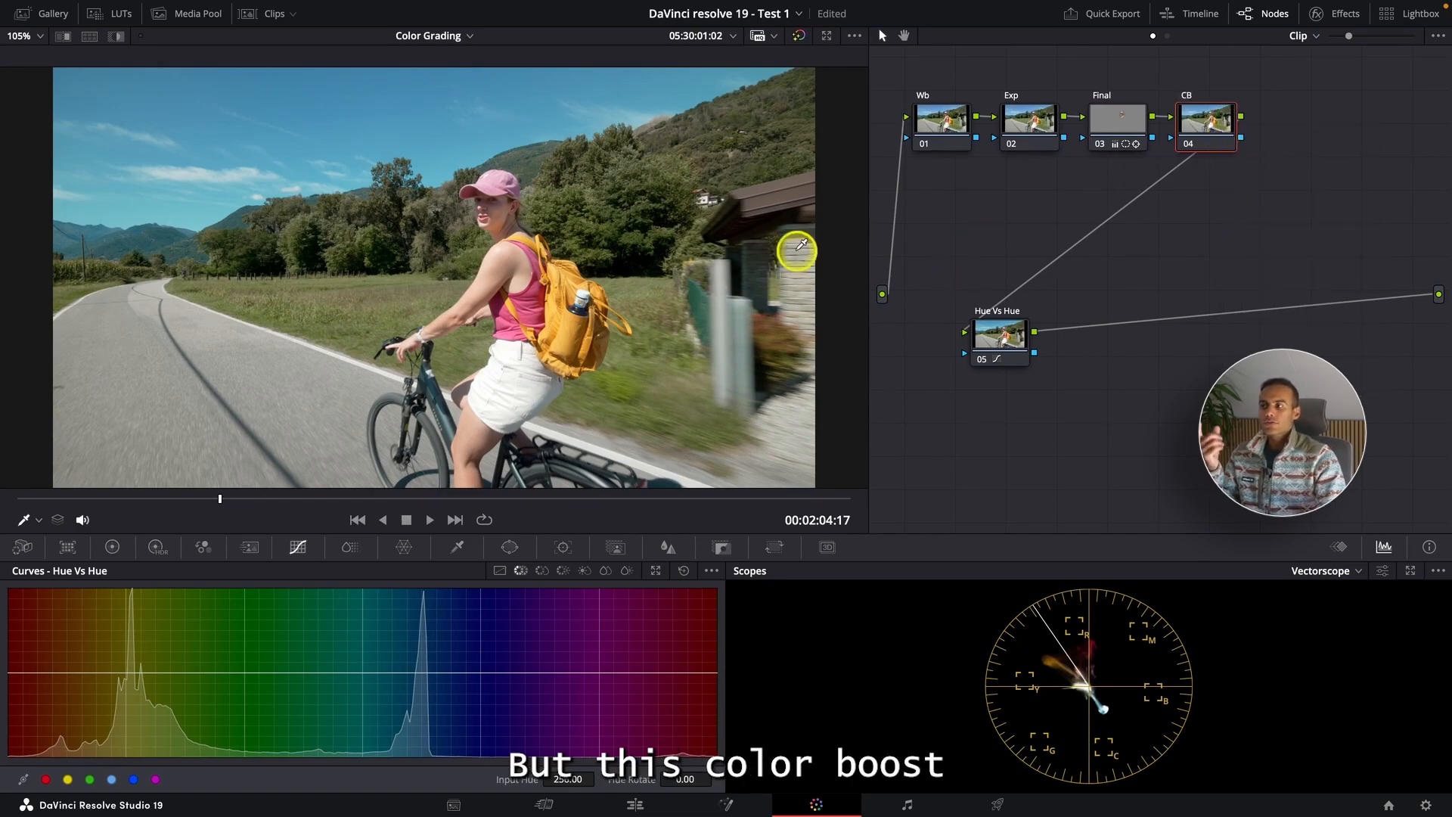
Step: Set the CB node's color boost to 8.50 and check the image full screen
click(113, 549)
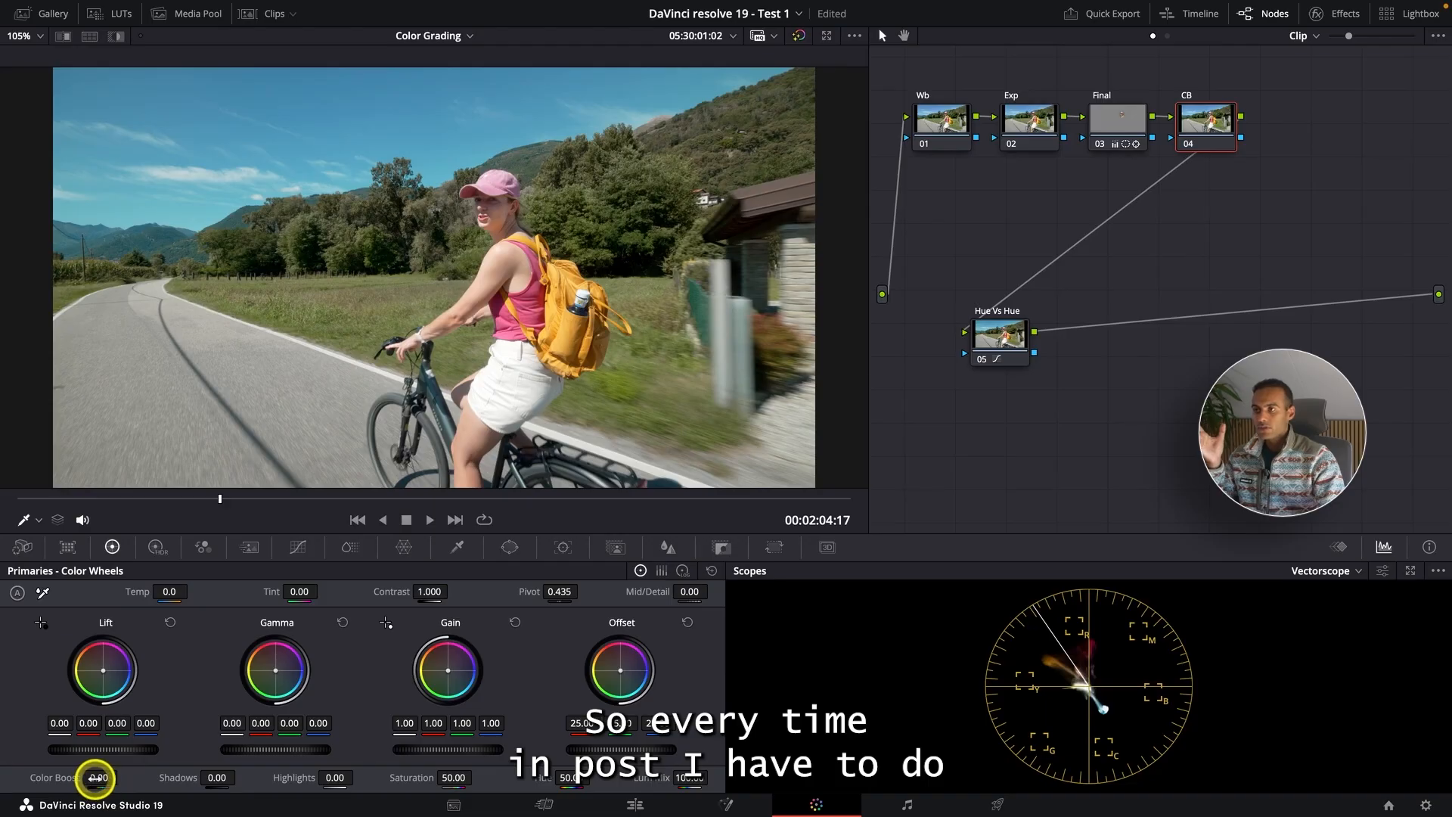
drag(96, 777, 97, 776)
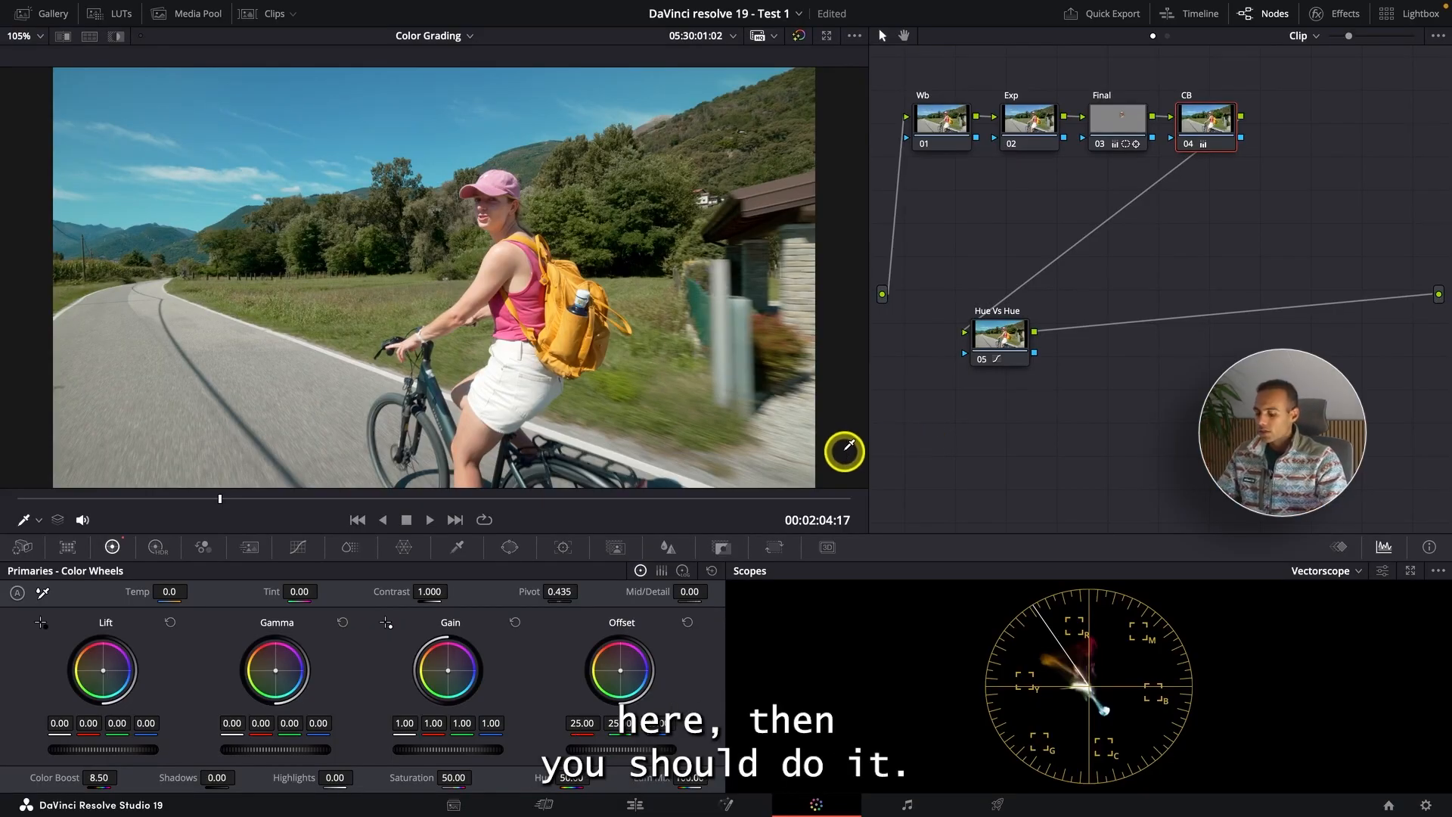
key(ctrl+f)
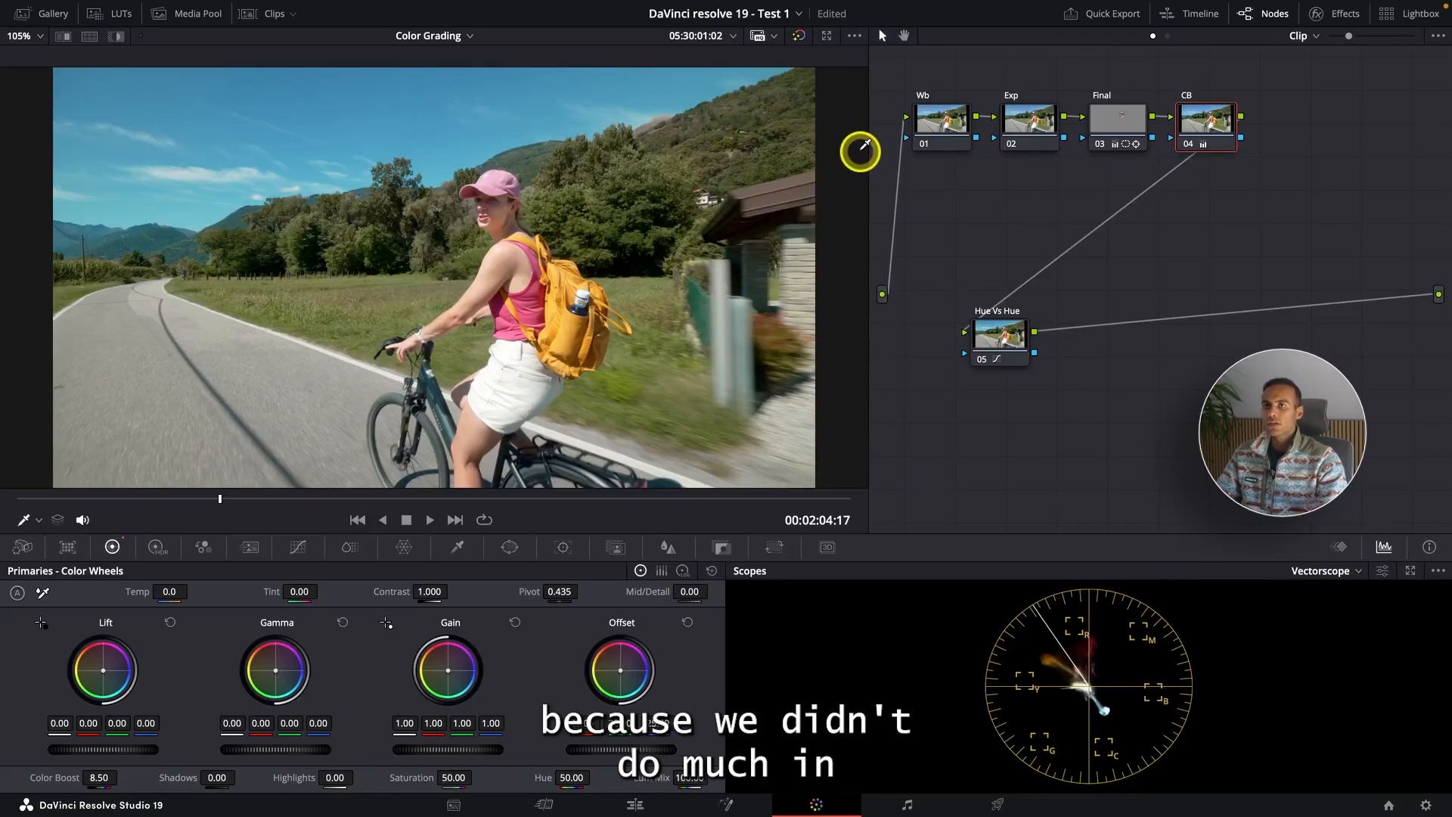
Step: Select the Exp node and switch the scopes back to Parade after a look at the Waveform
click(1027, 118)
click(1325, 570)
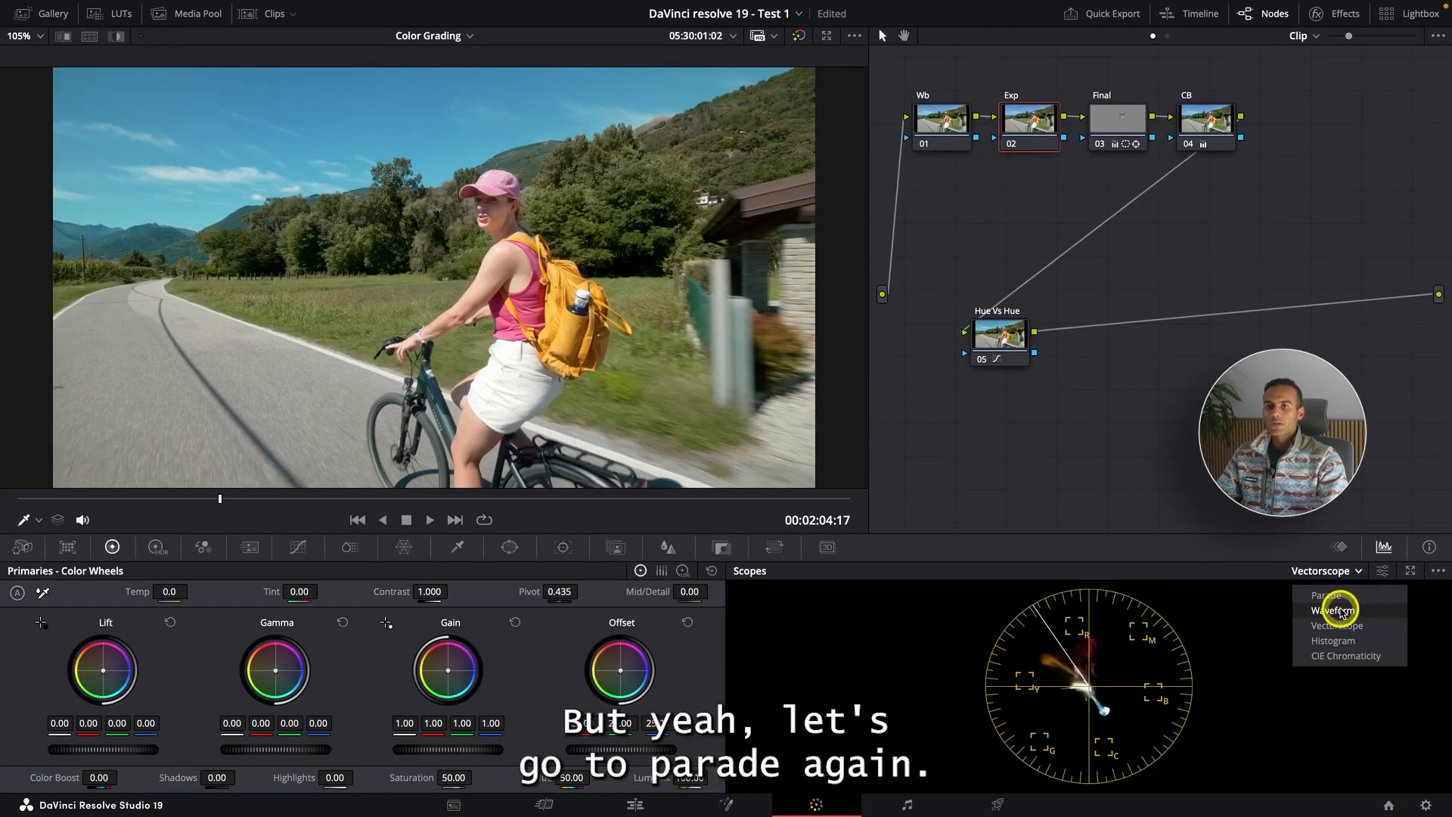
click(1341, 611)
click(1332, 573)
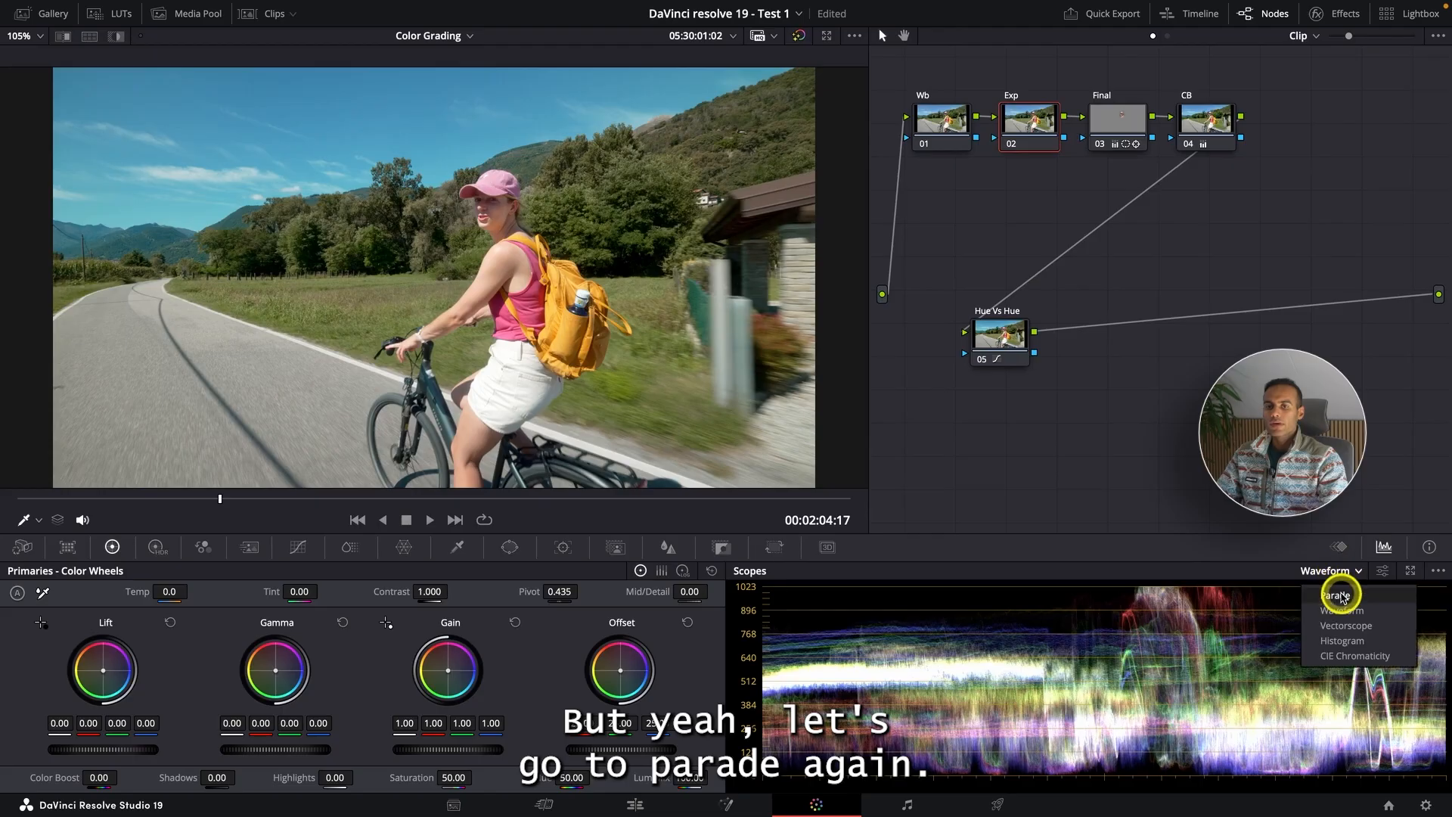
click(1341, 596)
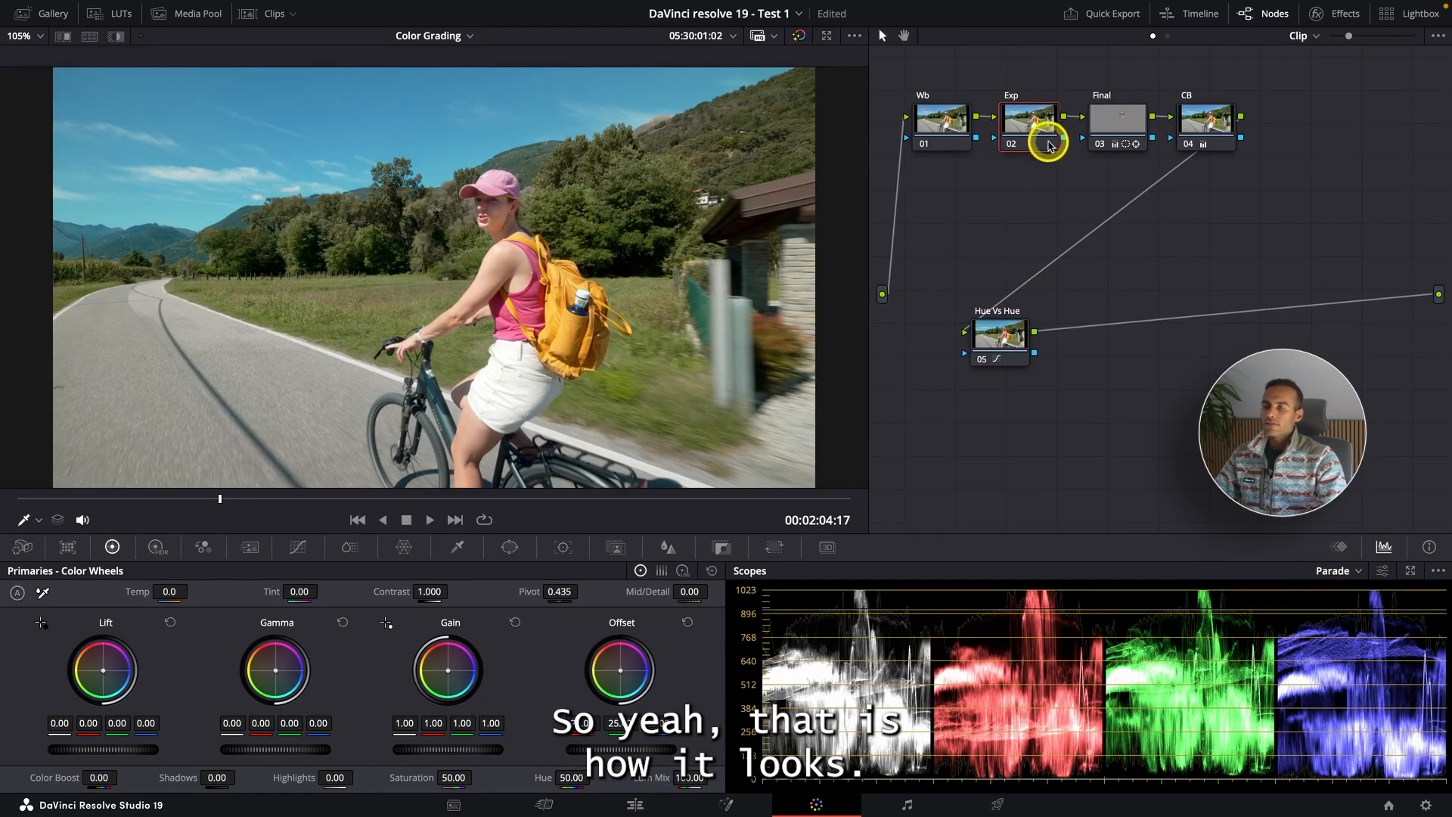
Step: Reposition the Hue Vs Hue node, and set the Exp node's master lift to -0.02 and master gain to 1.09
drag(1004, 347, 995, 315)
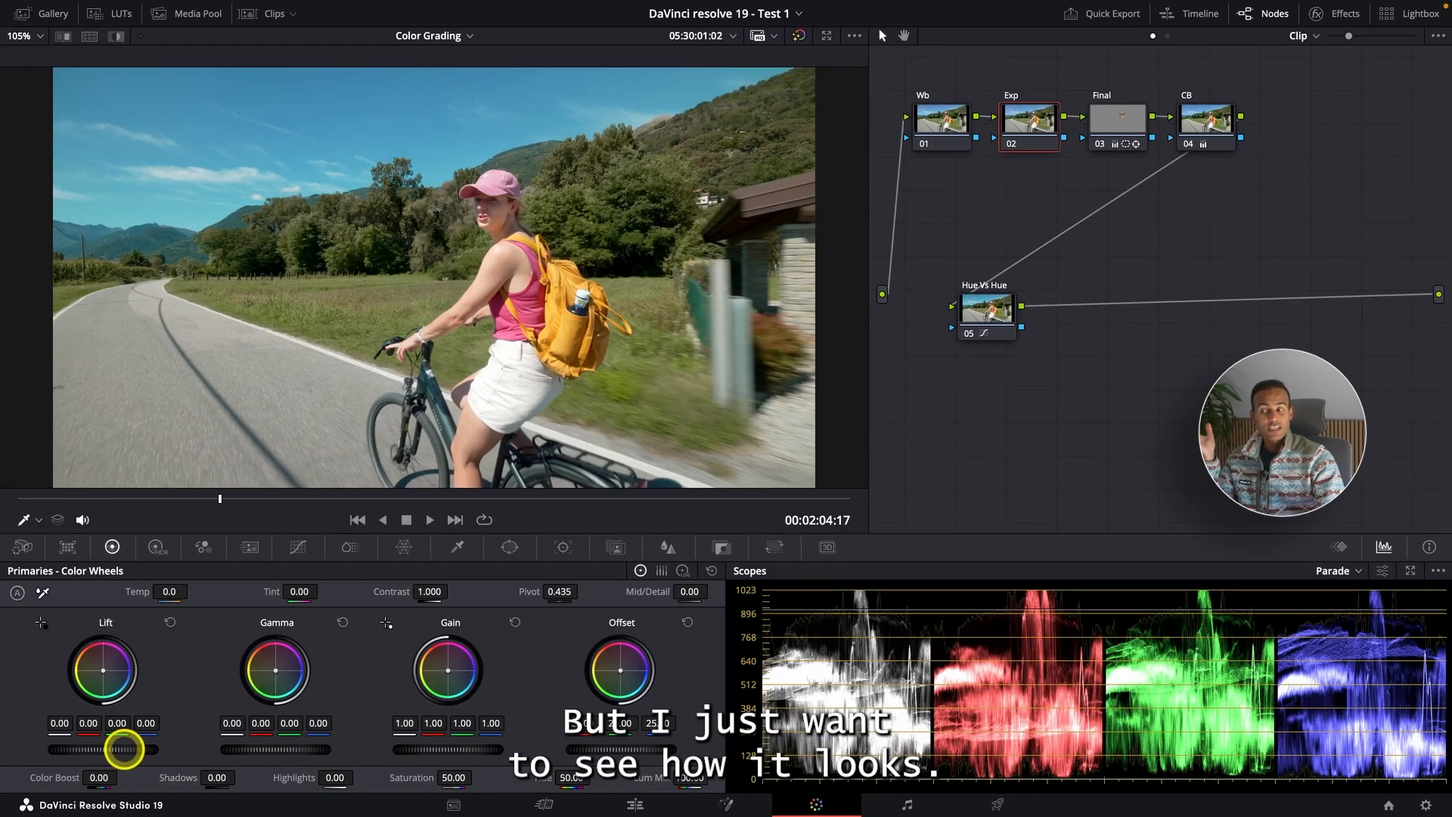
mouse_move(122, 748)
mouse_down()
mouse_move(82, 748)
mouse_move(107, 749)
mouse_up()
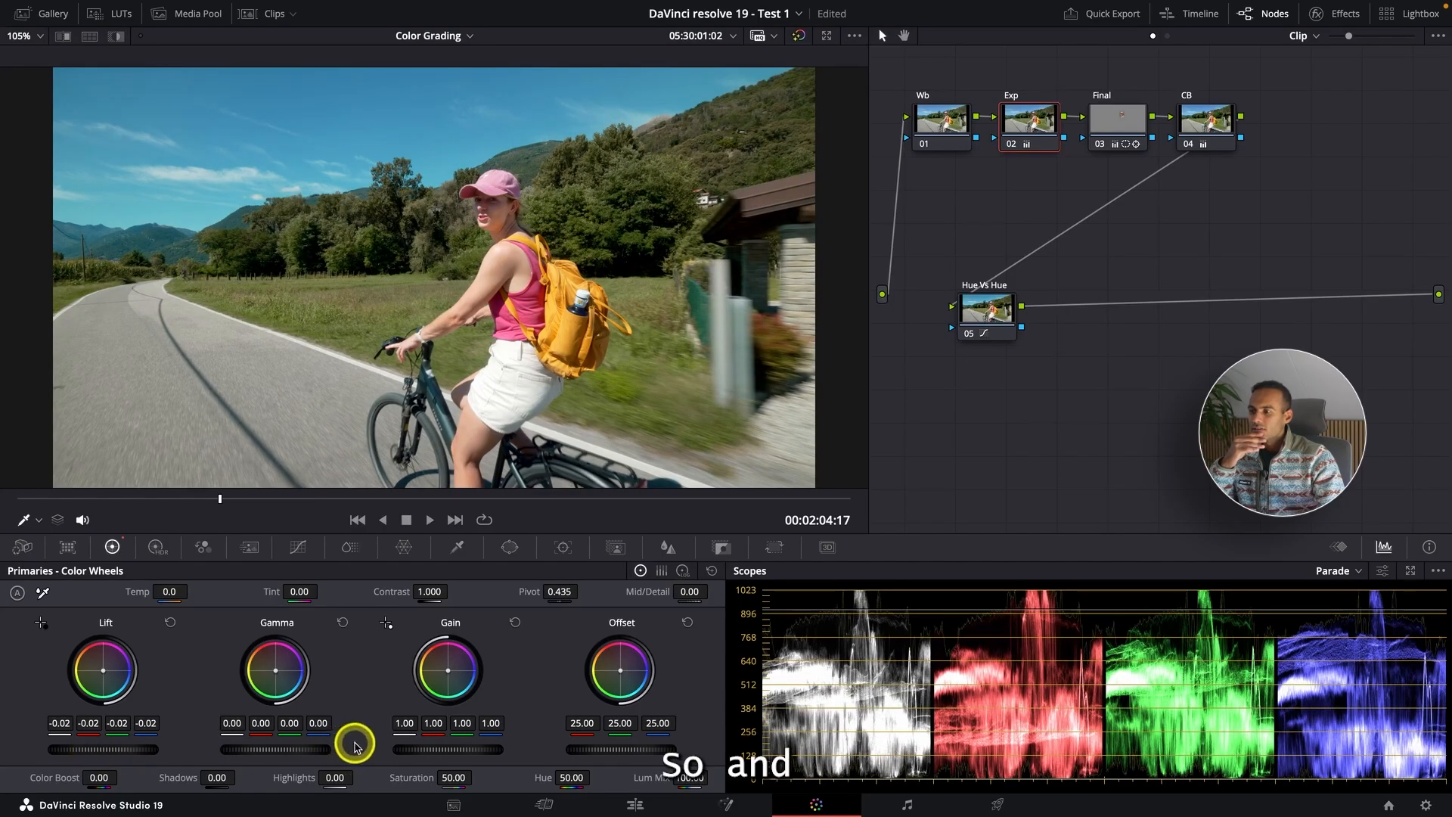
mouse_move(434, 750)
mouse_down()
mouse_move(469, 744)
mouse_move(448, 743)
mouse_up()
drag(478, 741, 476, 732)
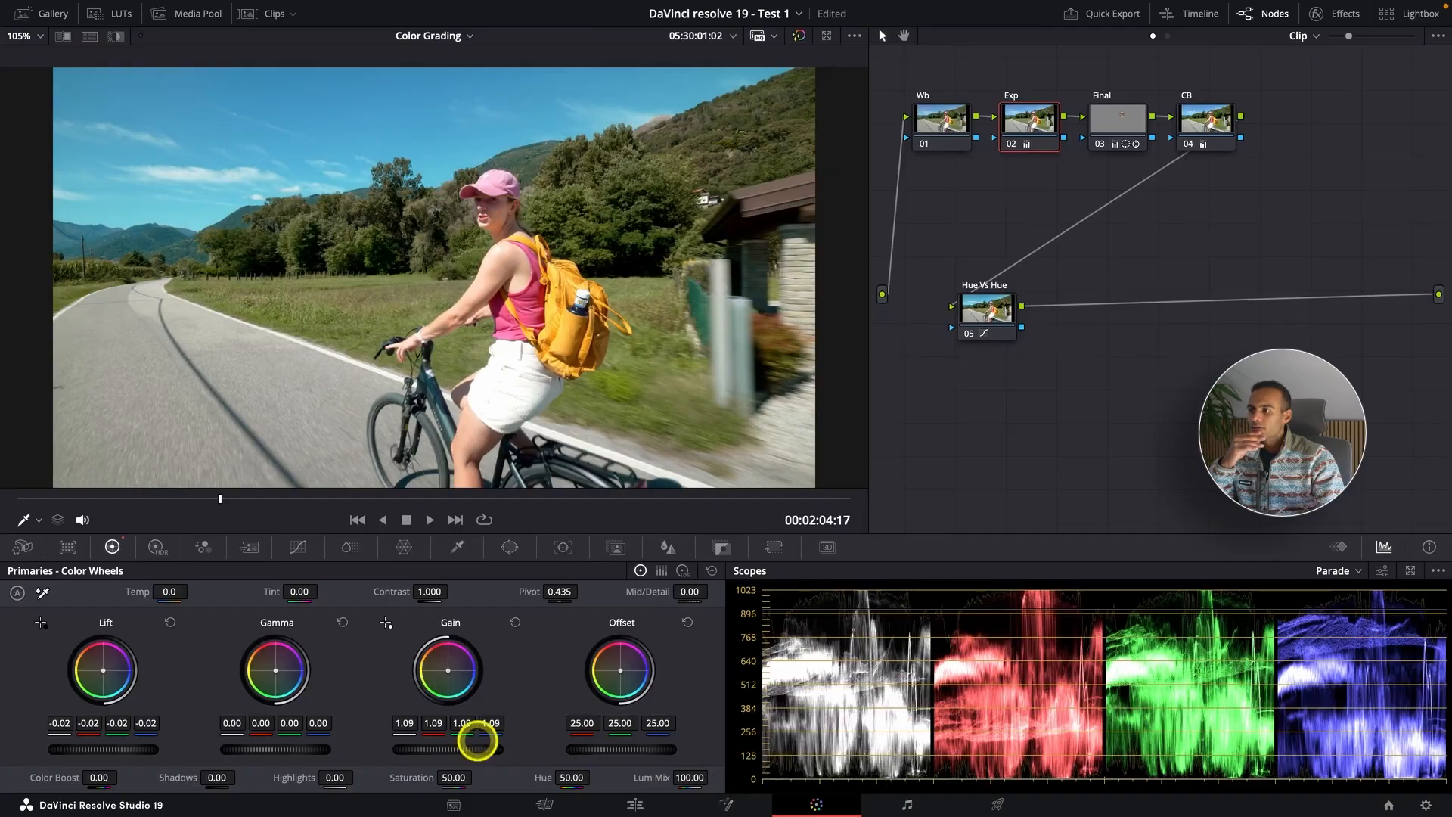
Step: Set the Exp node's master lift to -0.01 and master gain to 1.08, and compare the node off and on full screen
drag(124, 752, 137, 749)
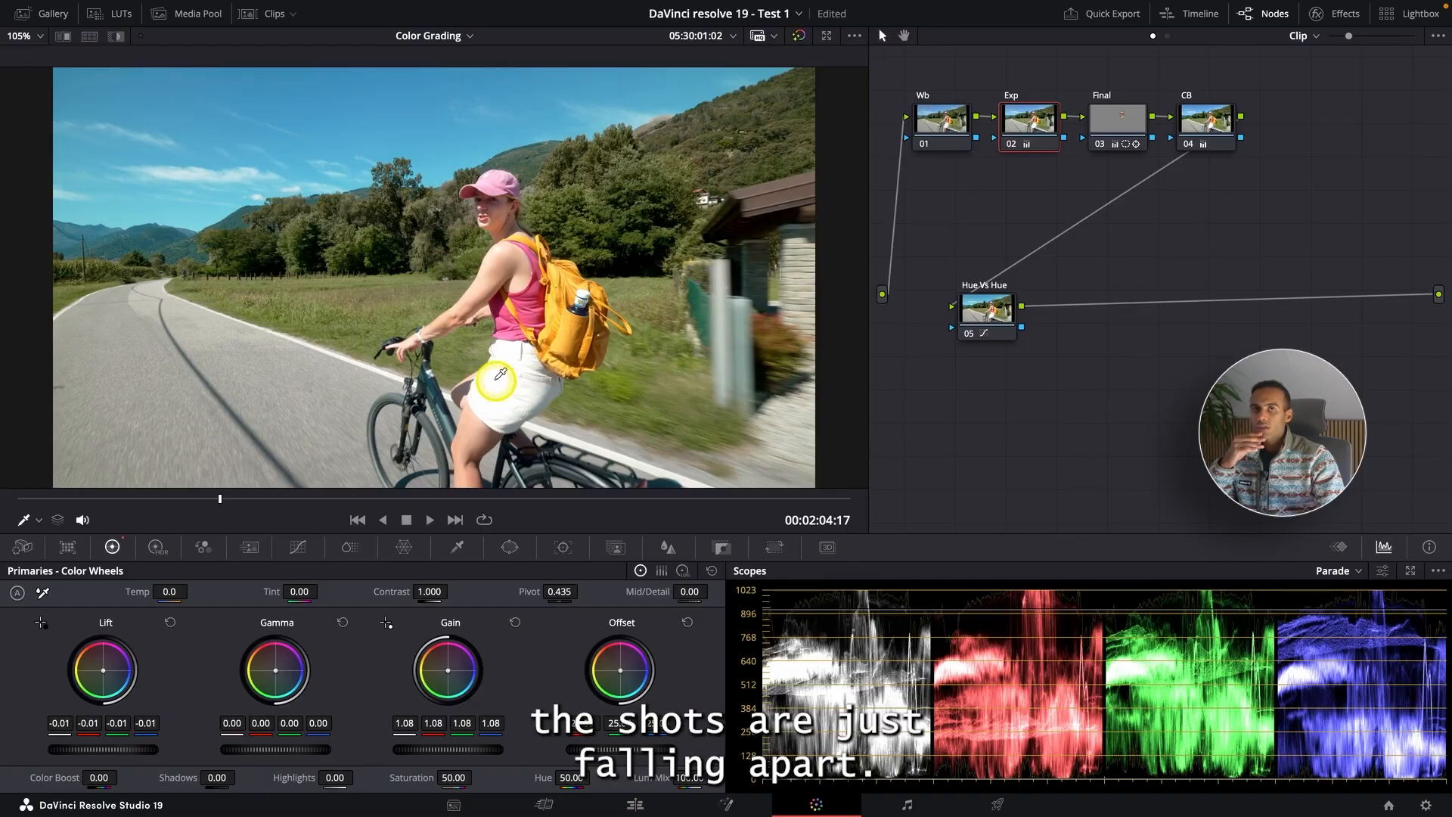
key(ctrl+f)
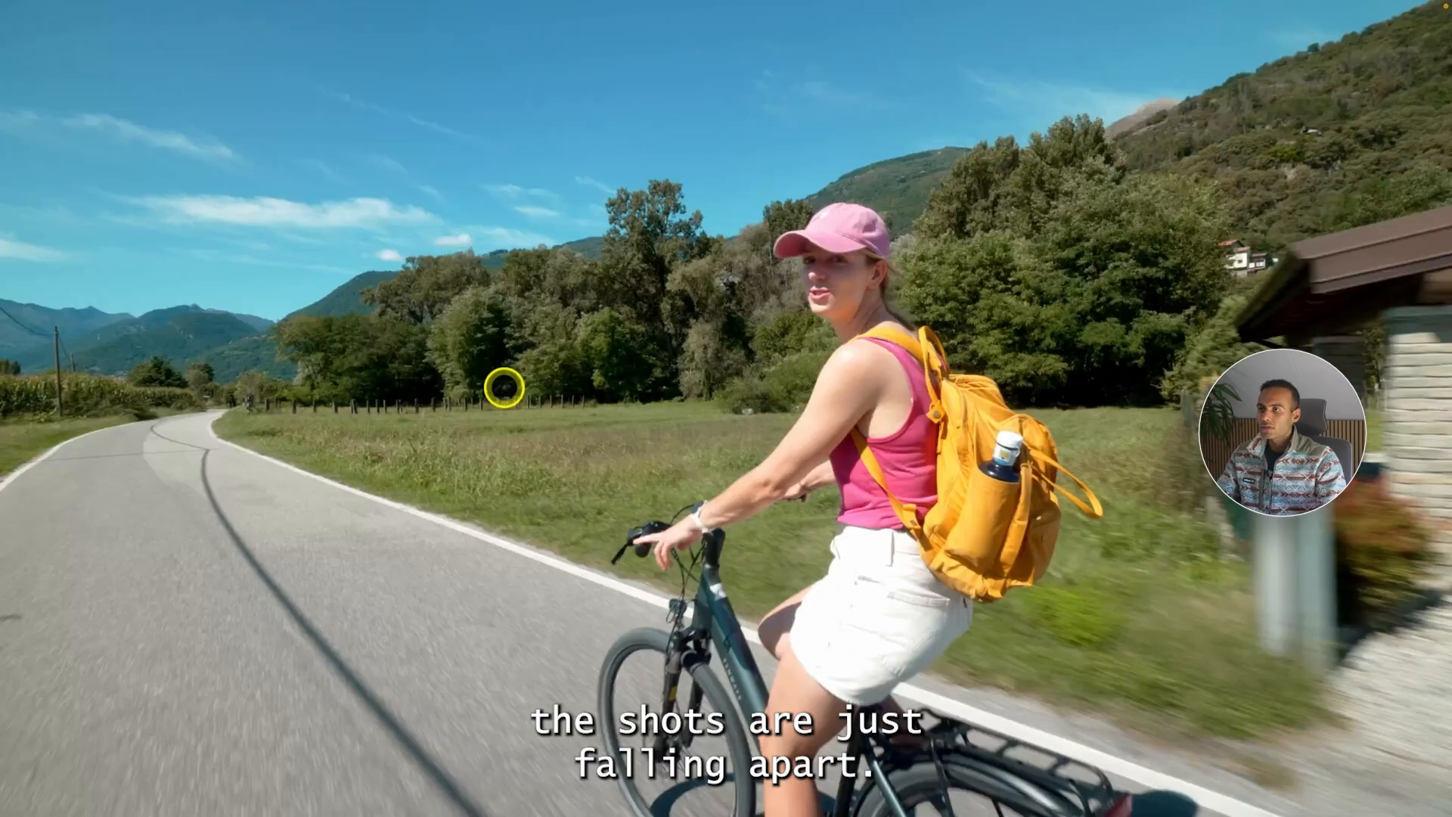
key(super+d)
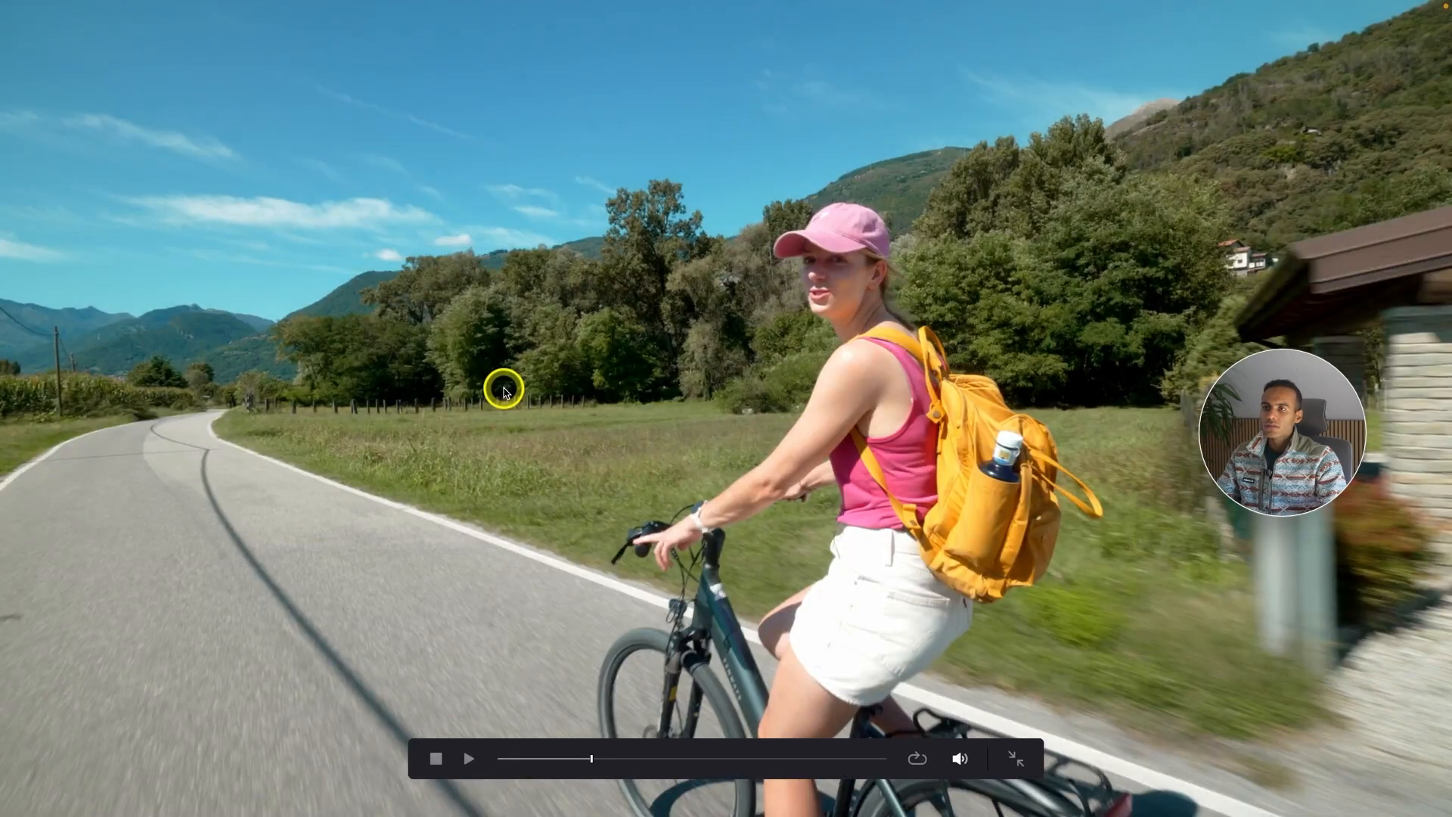
key(super+d)
key(super+d)
key(super+f)
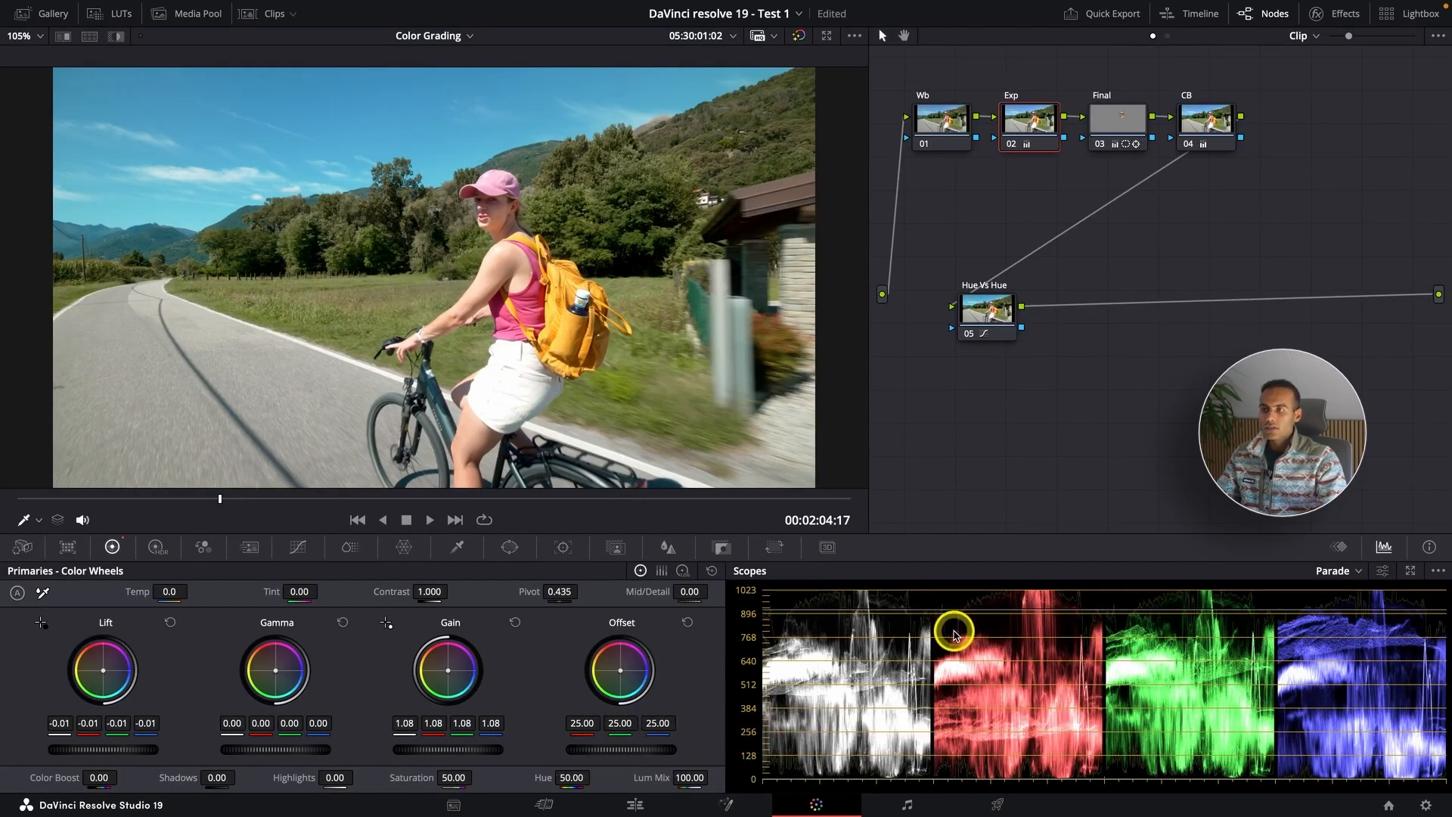
key(super+f)
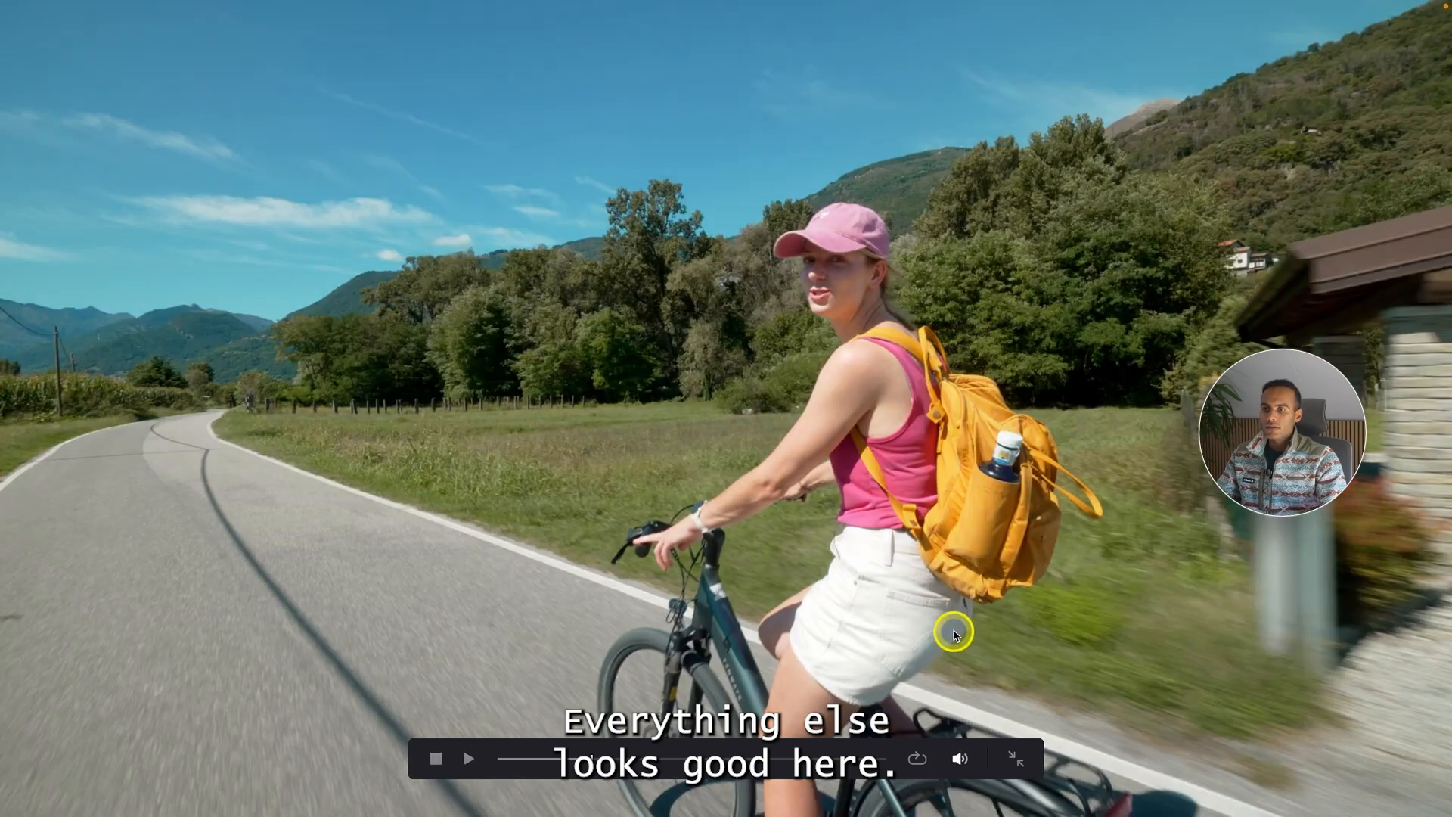
key(super+f)
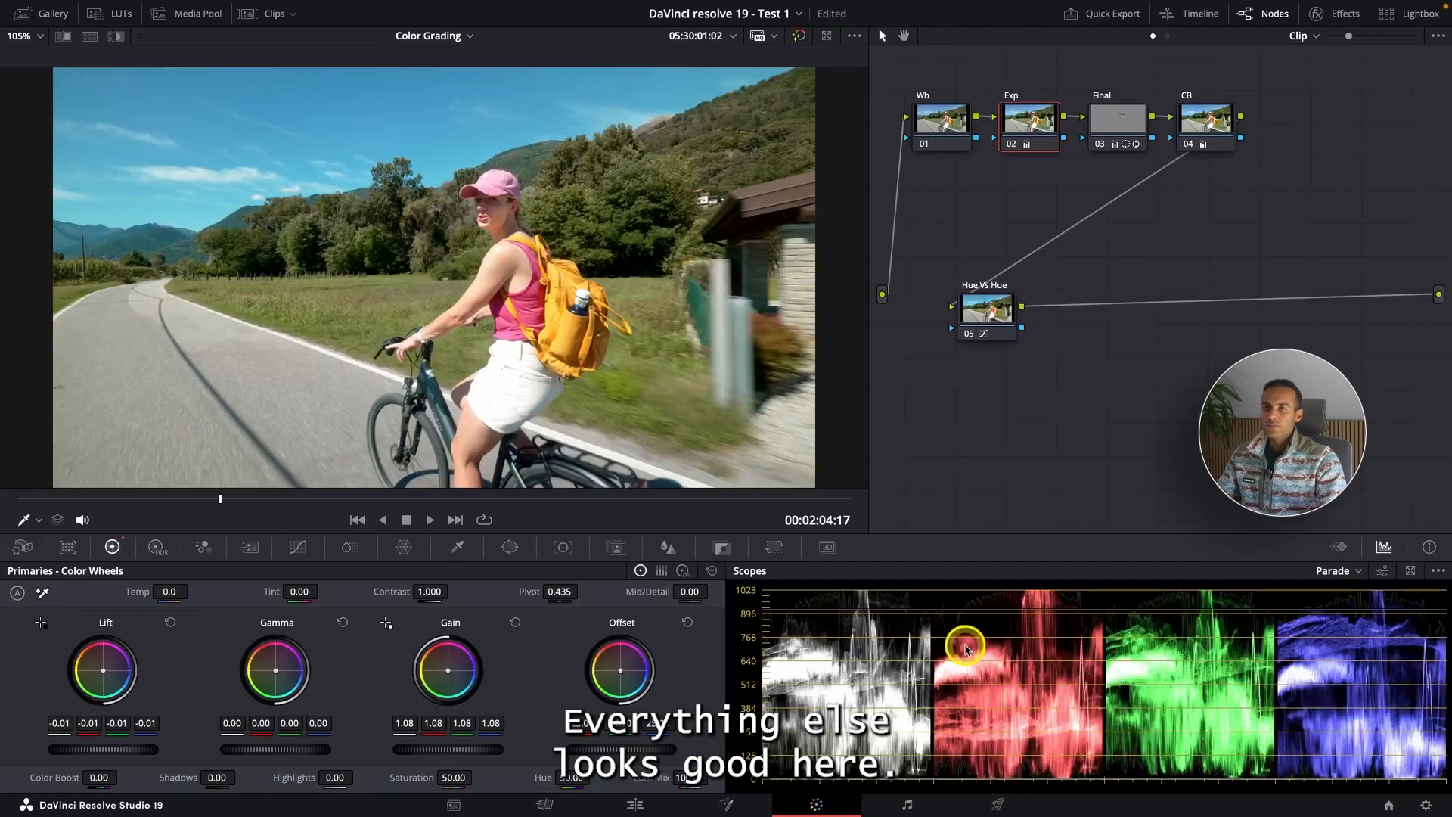
Step: Add a serial node directly after the Exp node and place it below Exp in the node tree
click(1052, 134)
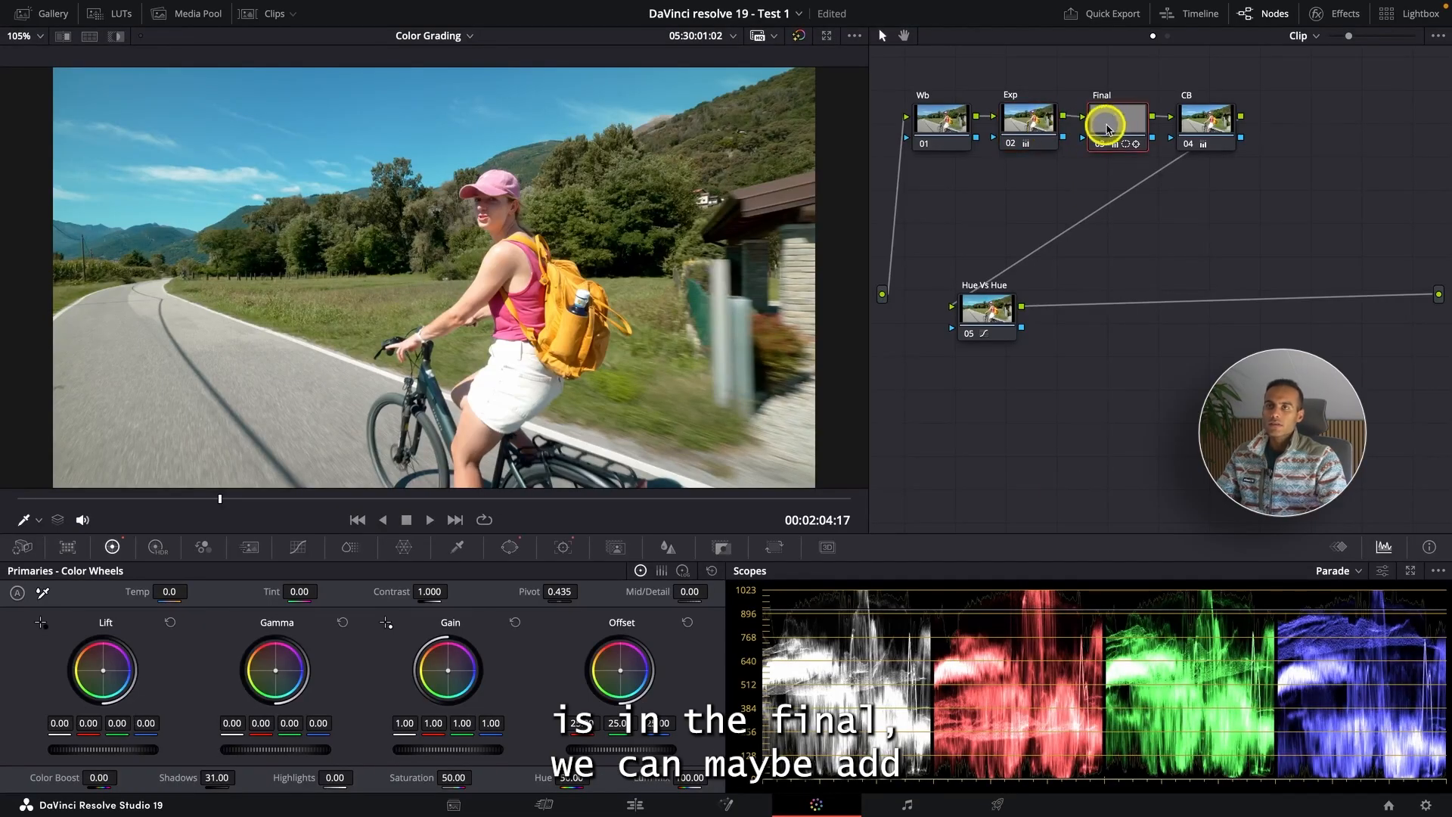
click(1047, 127)
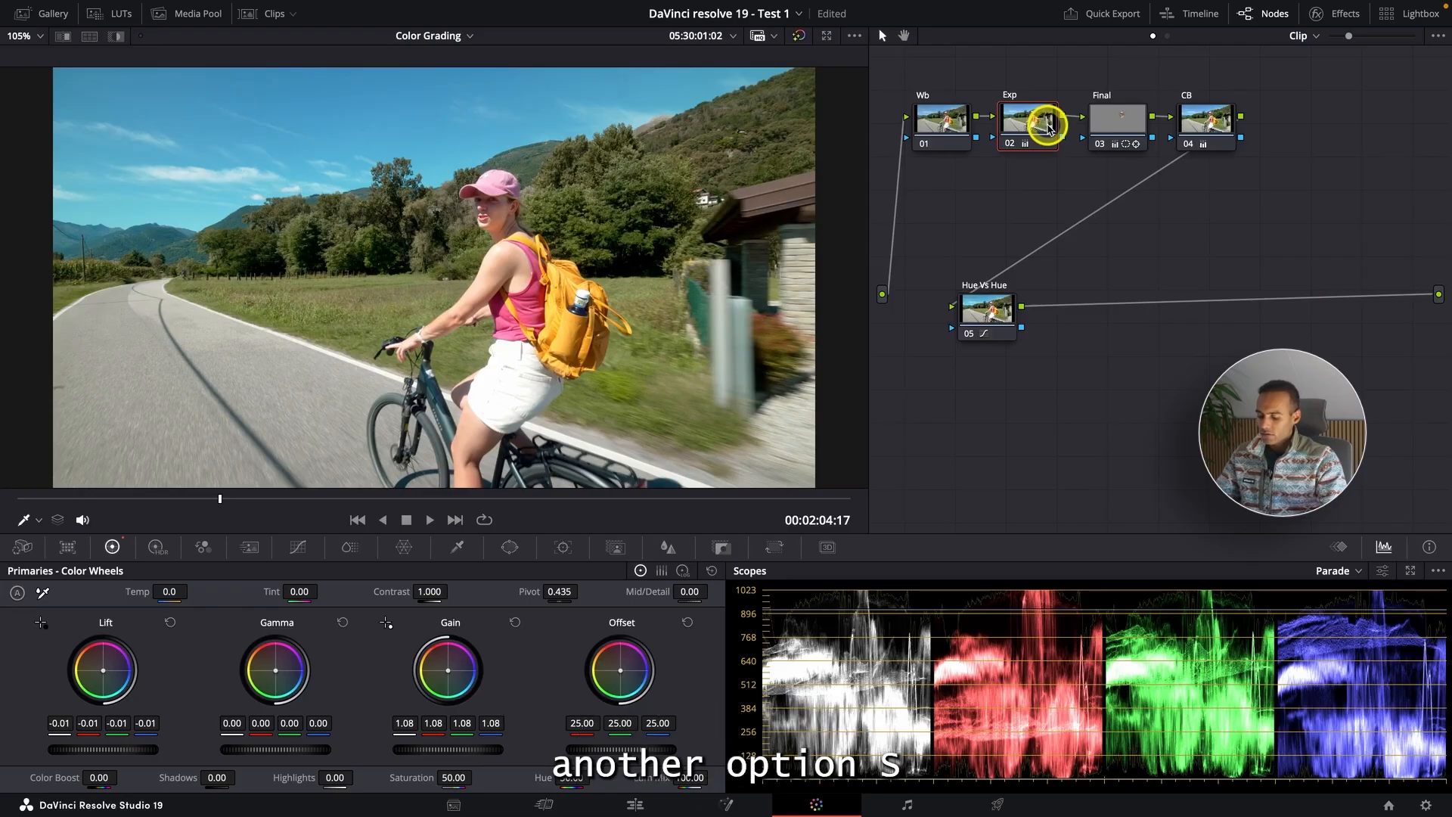
key(alt+s)
drag(1140, 178, 1017, 197)
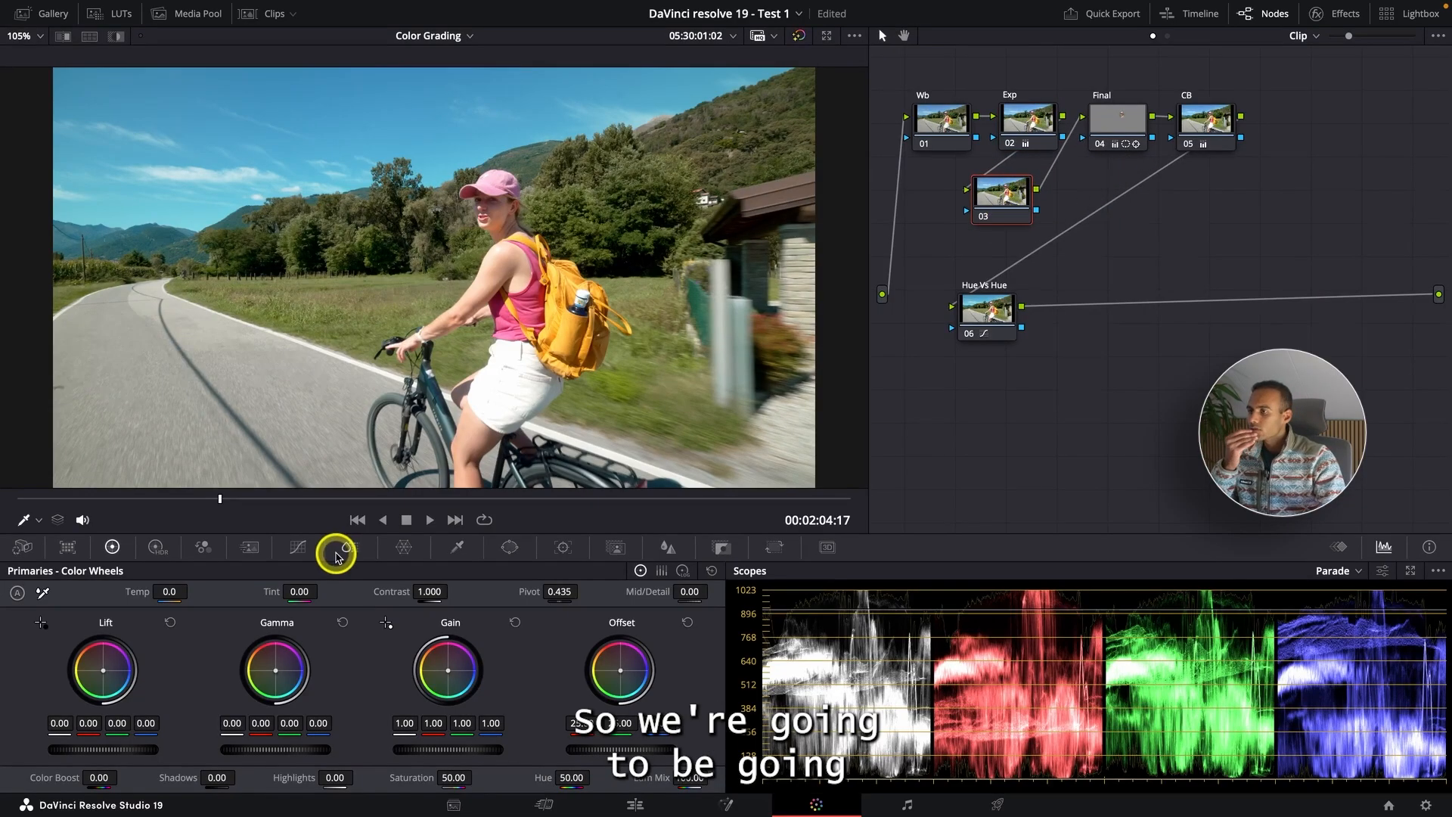
Step: Qualify the brightest areas on the new node with luminance low 77.5 and low softness 7.4, checking the selection in Highlight view
click(446, 553)
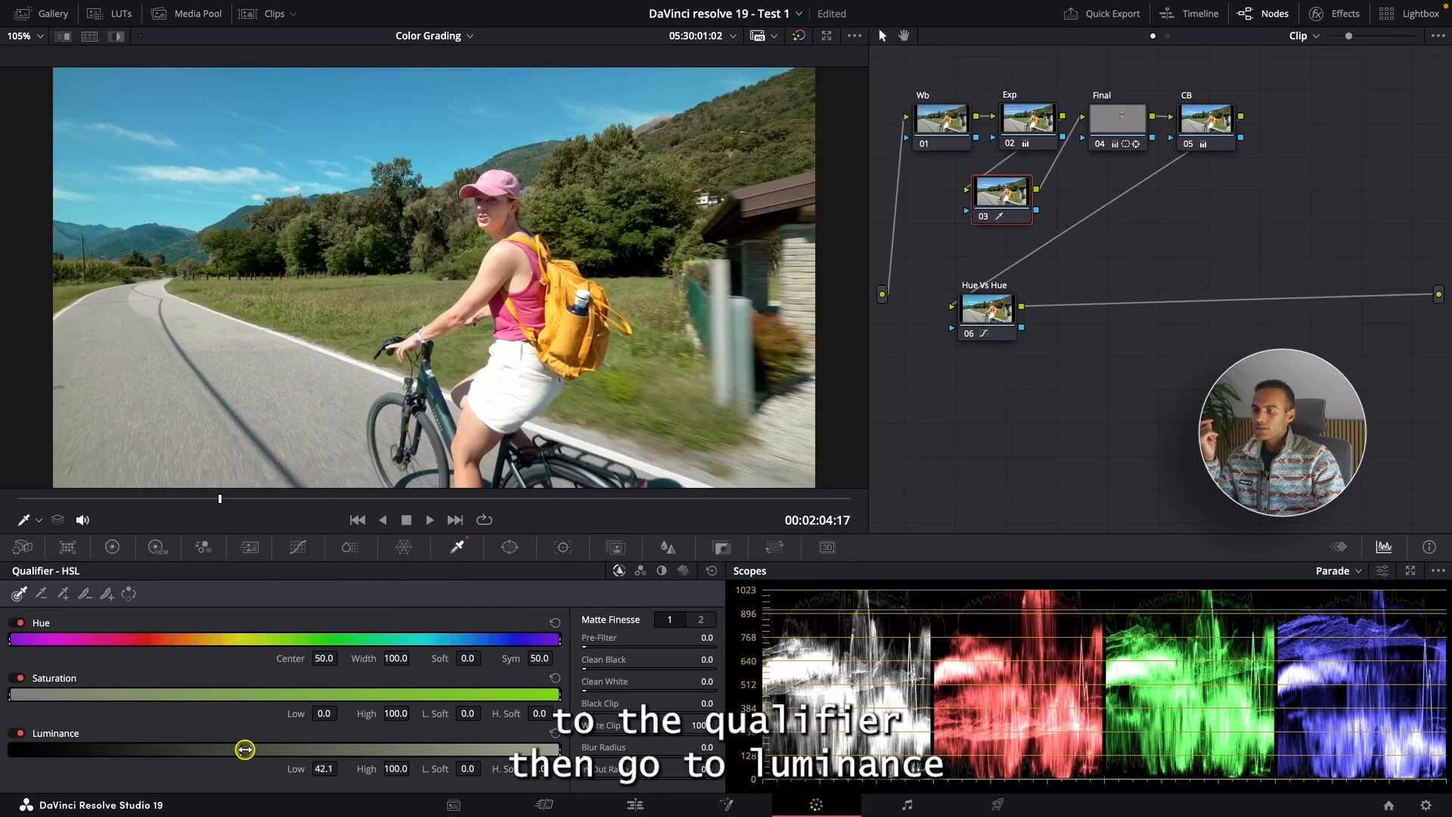
drag(245, 749, 409, 754)
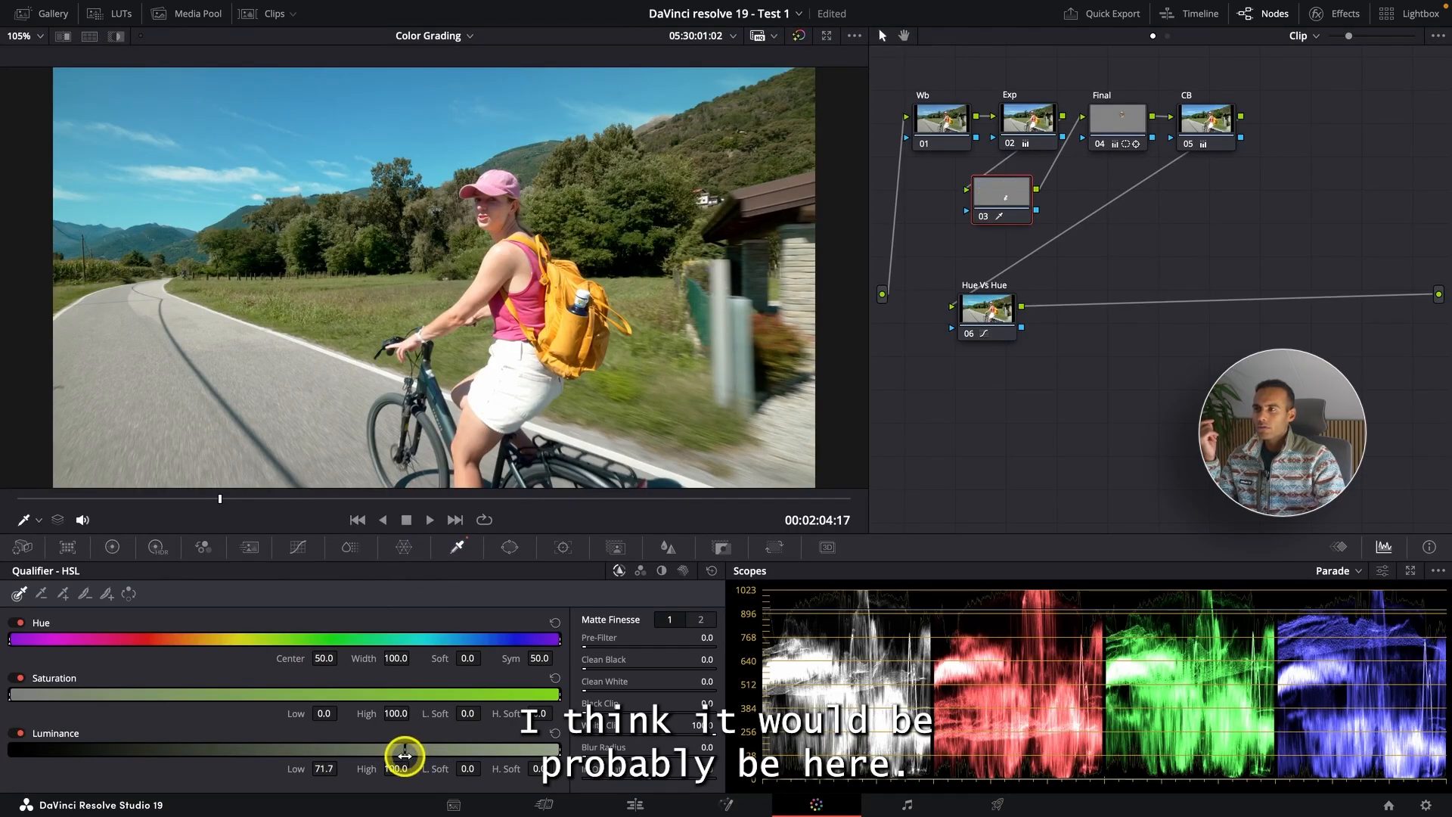
click(115, 40)
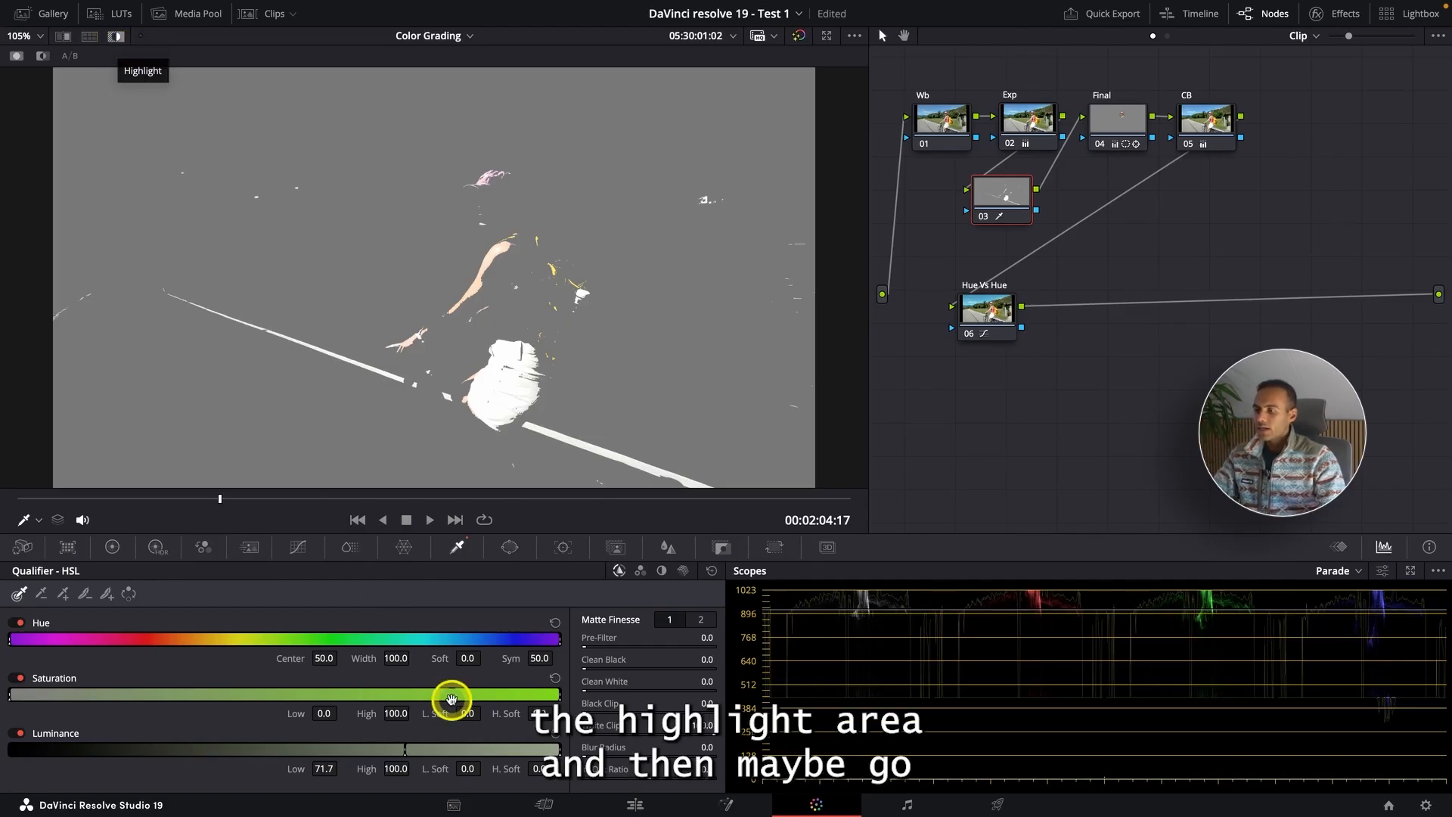
drag(402, 749, 456, 749)
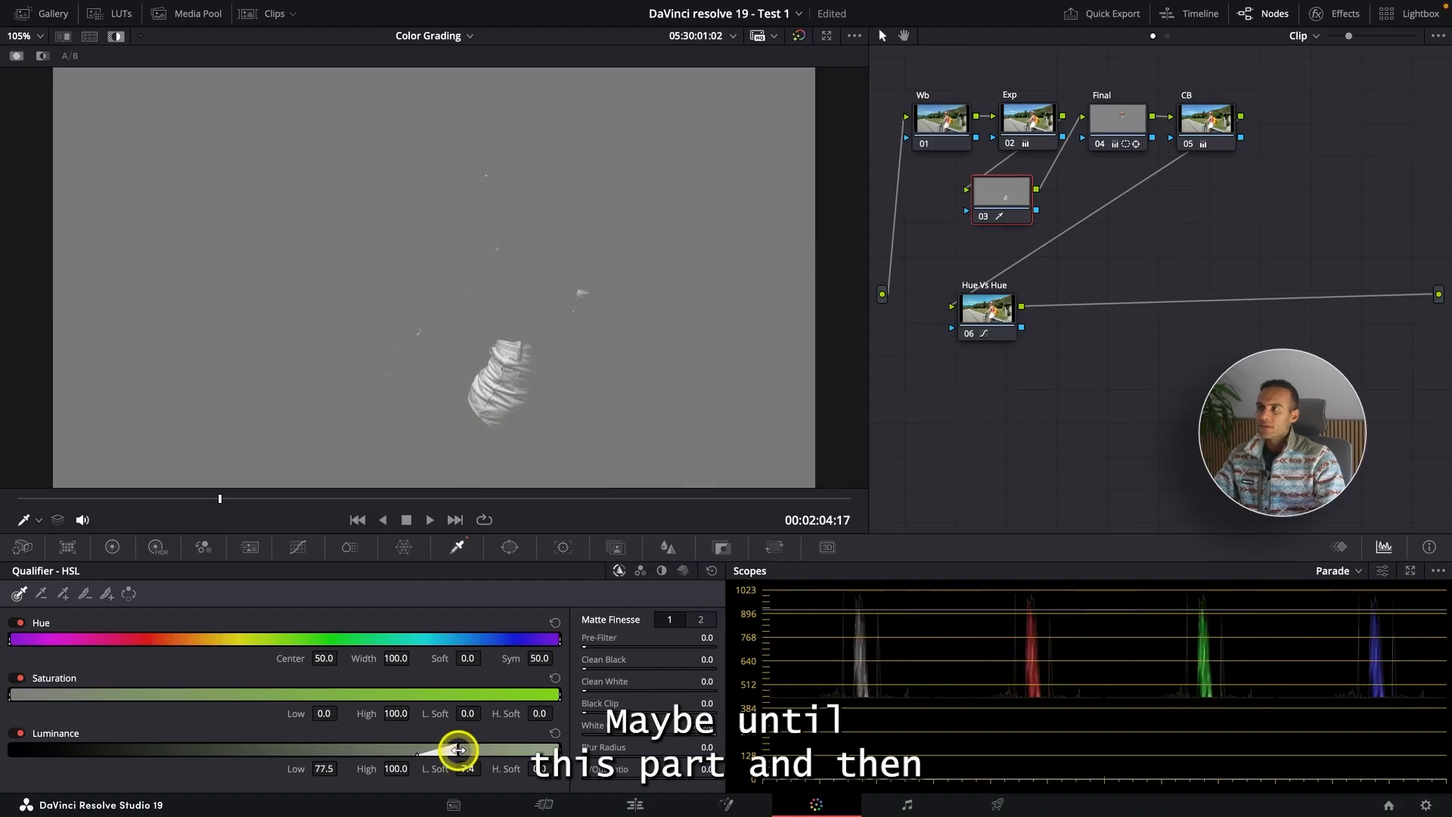
click(113, 42)
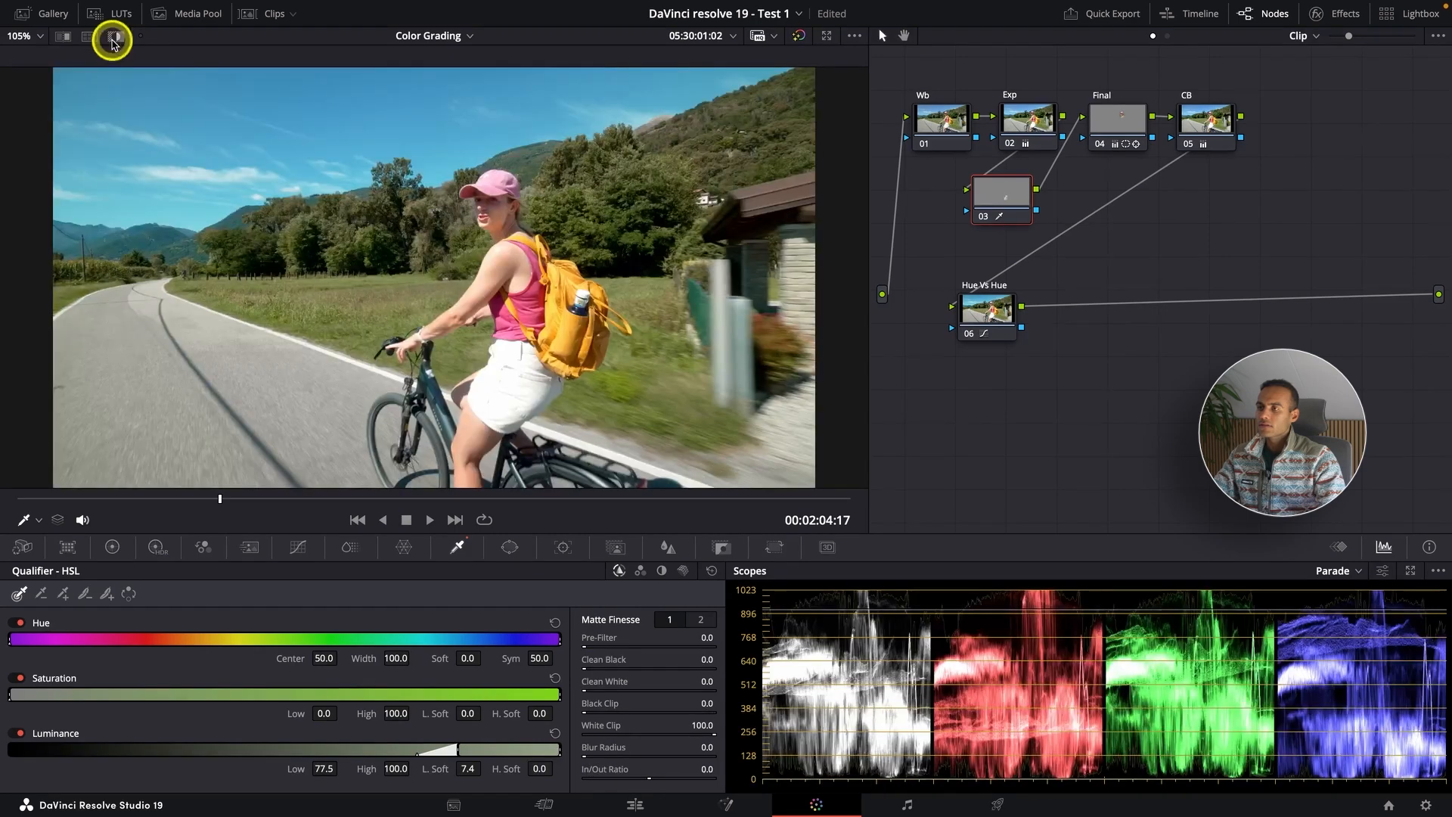
Step: Set the qualified node's HDR highlight exposure to -0.53 and pull its custom curve down slightly in the upper midtones
click(155, 547)
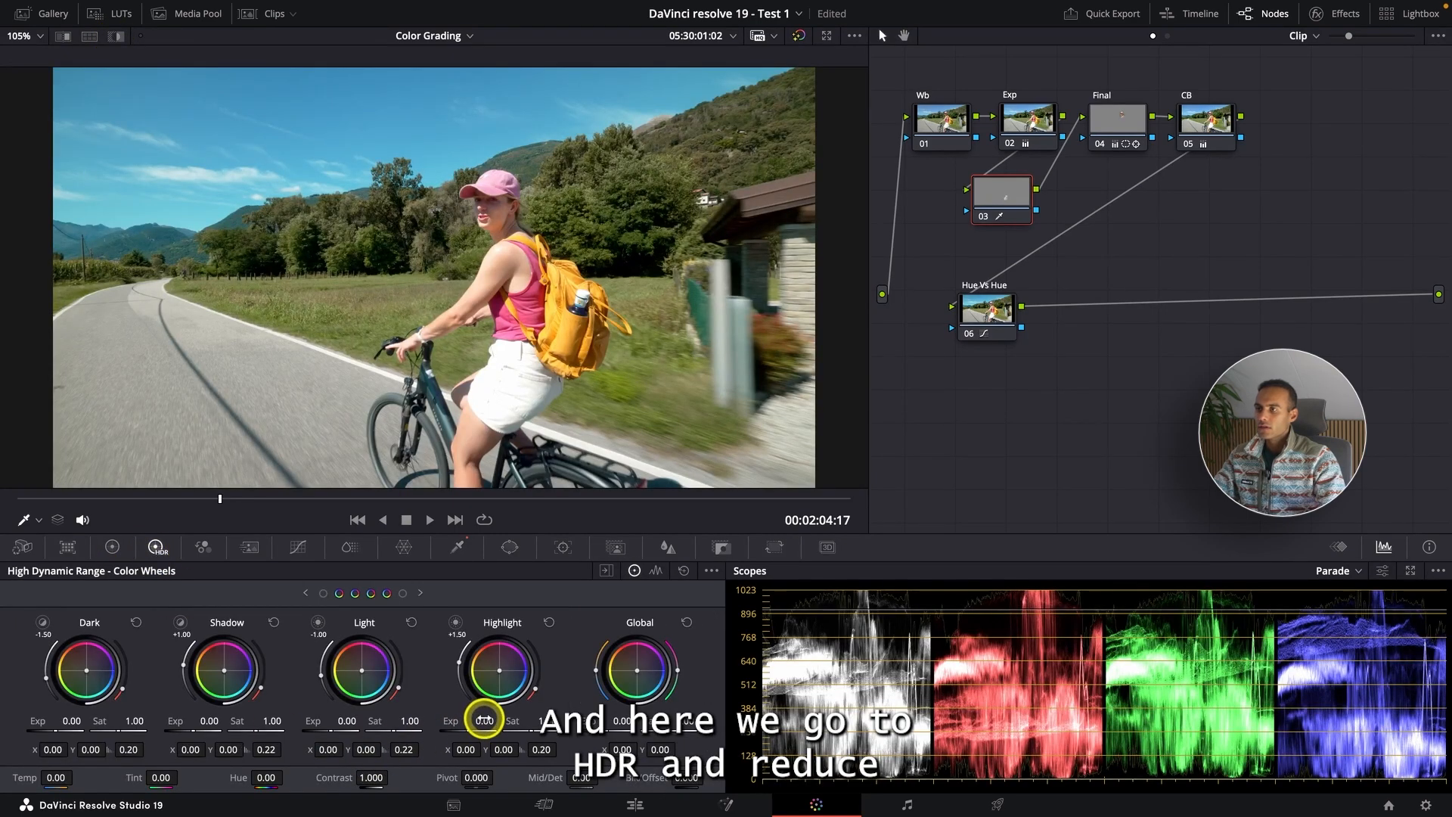
drag(379, 713, 316, 713)
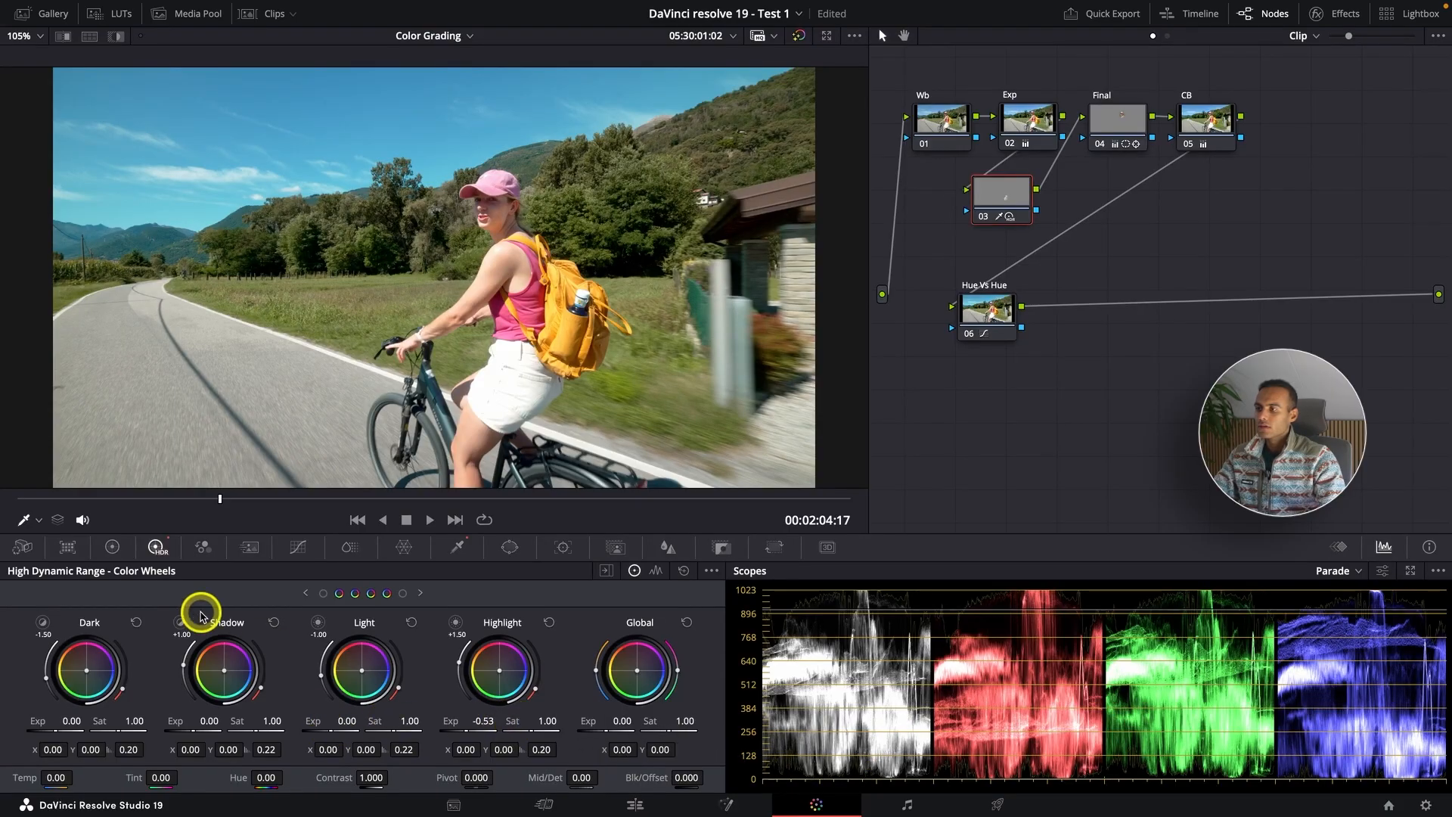
click(249, 547)
click(298, 546)
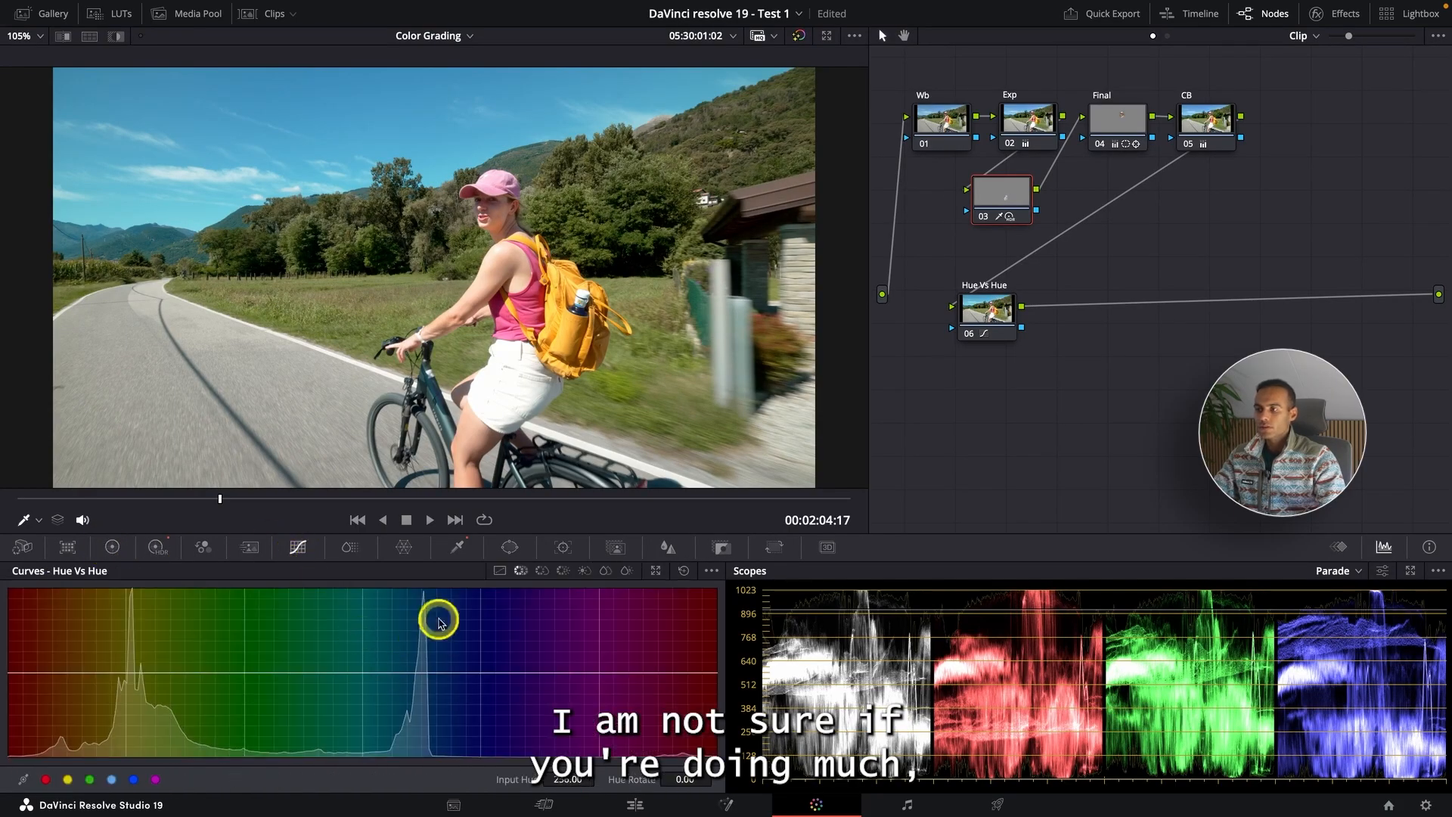
click(499, 570)
drag(322, 670, 345, 684)
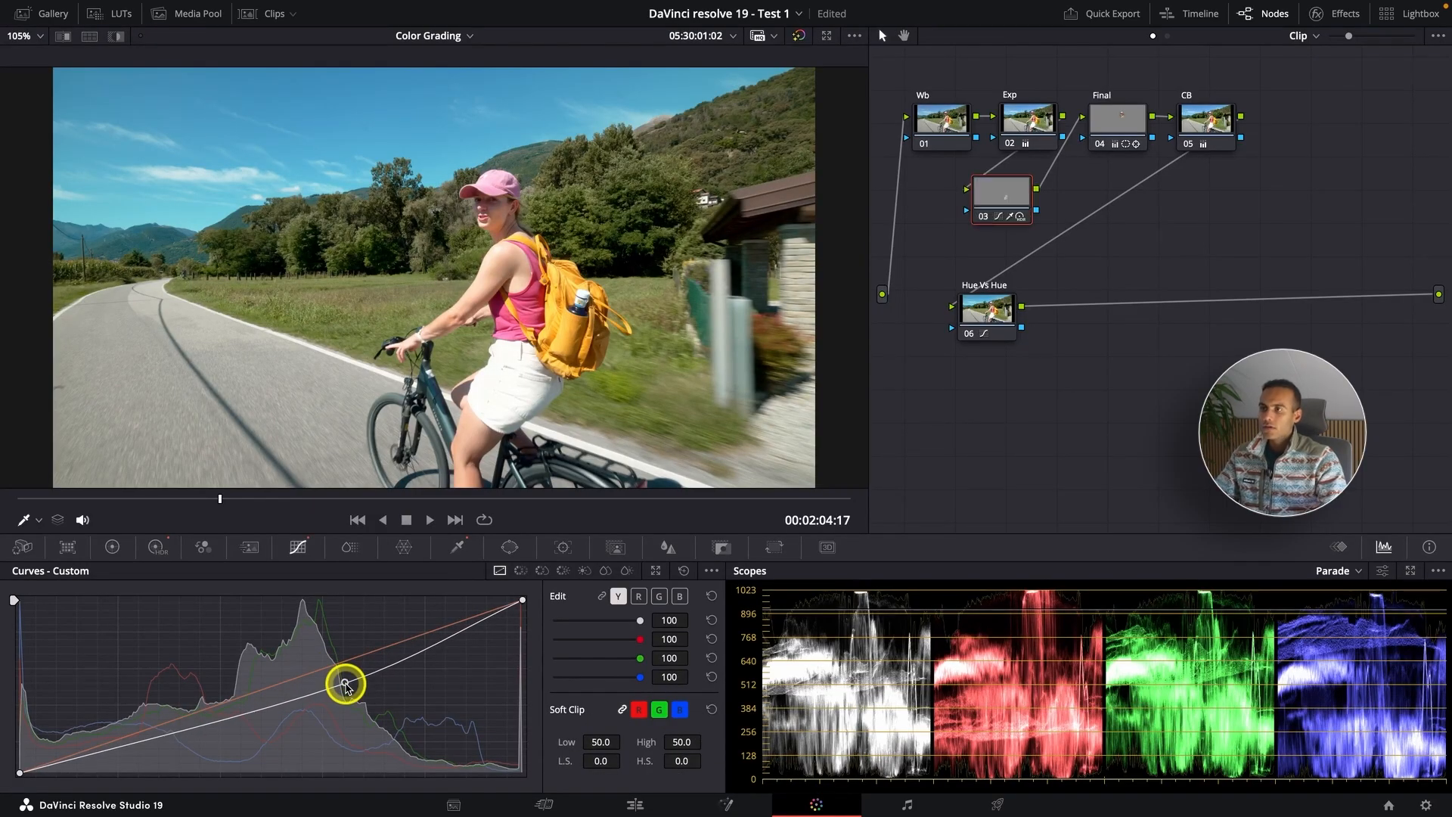
Step: Set the Exp node's master gamma to 0.02 and master gain to 1.01, and compare before and after full screen
click(114, 546)
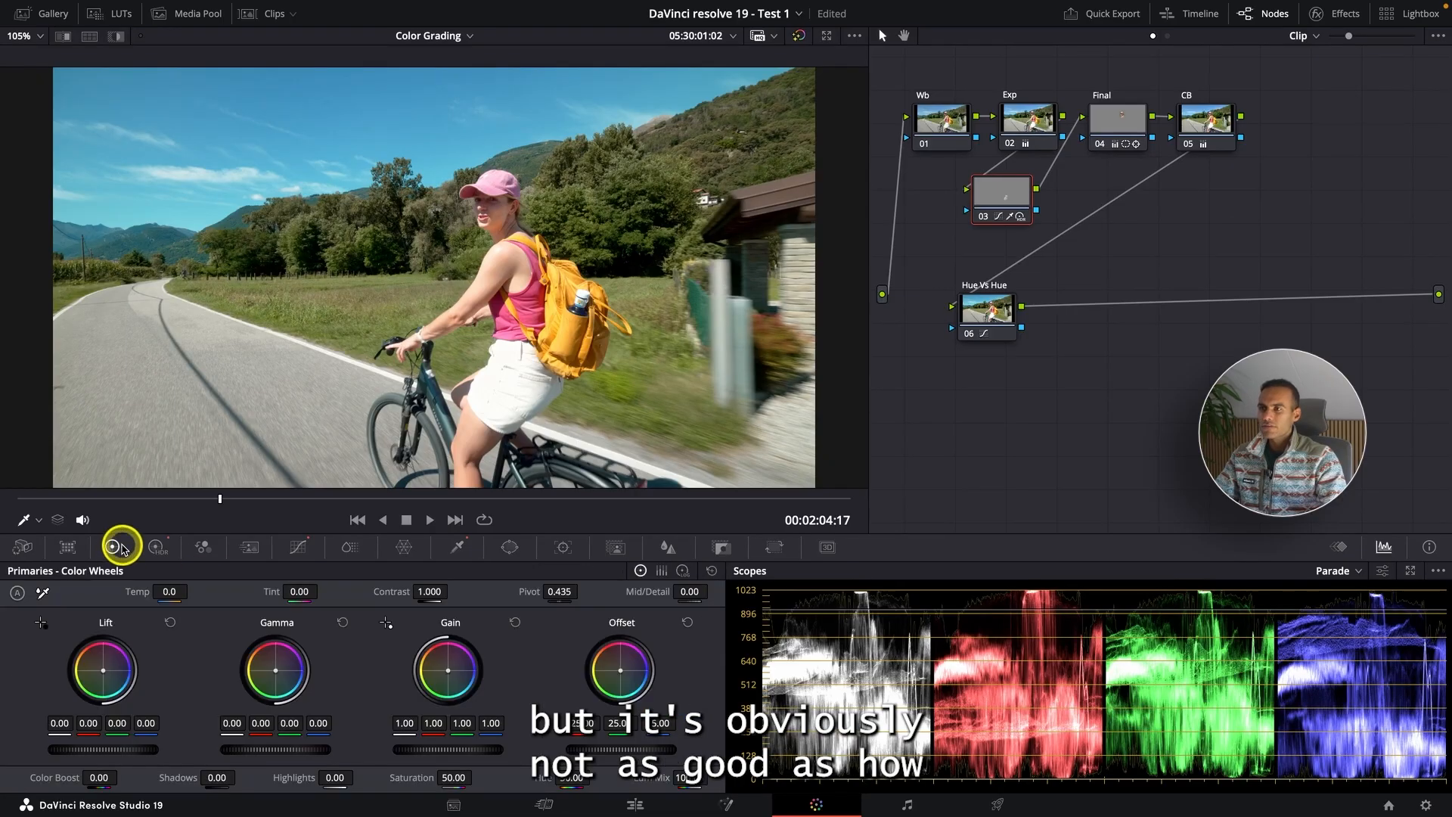
click(1043, 126)
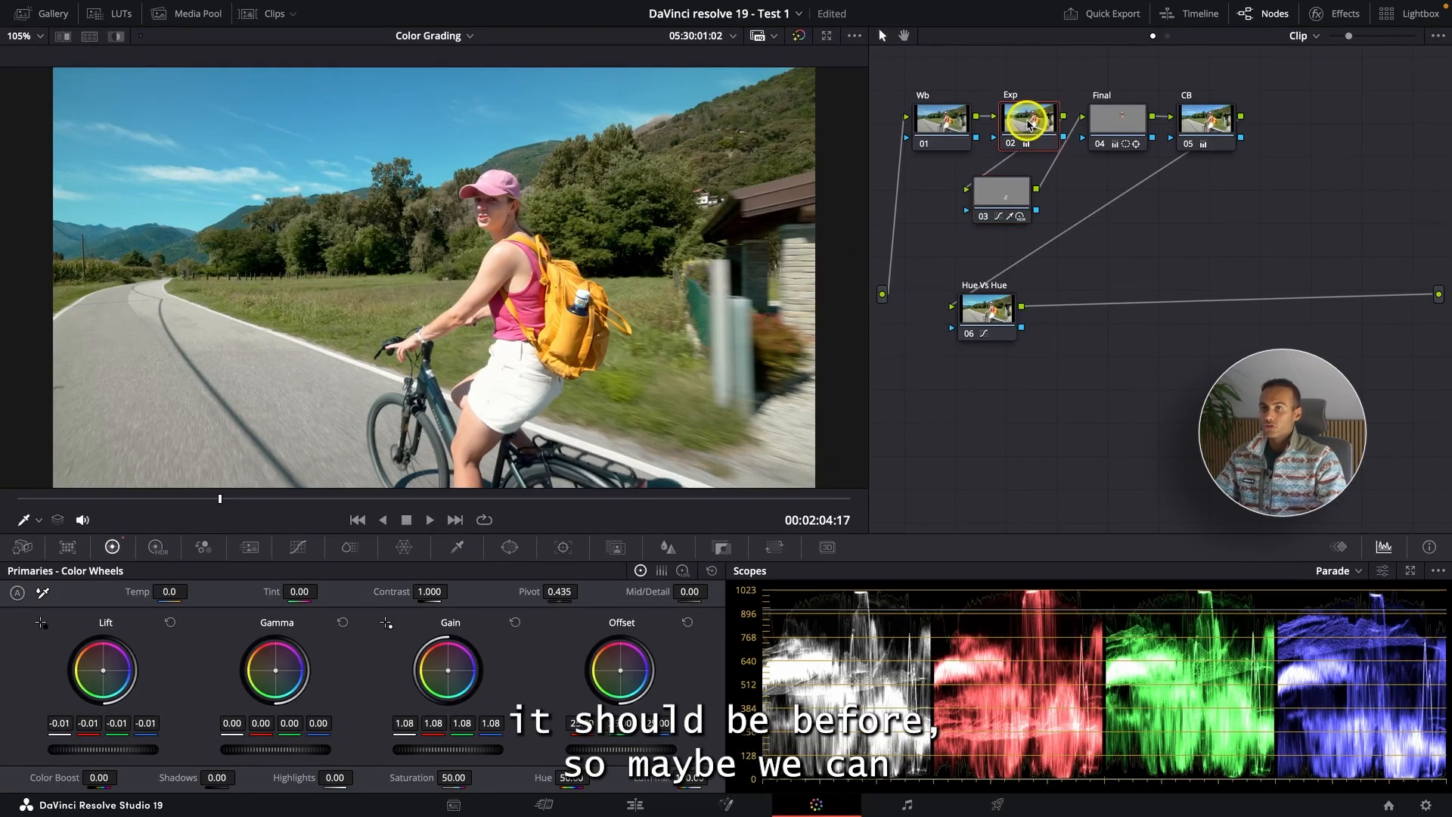
drag(462, 749, 413, 748)
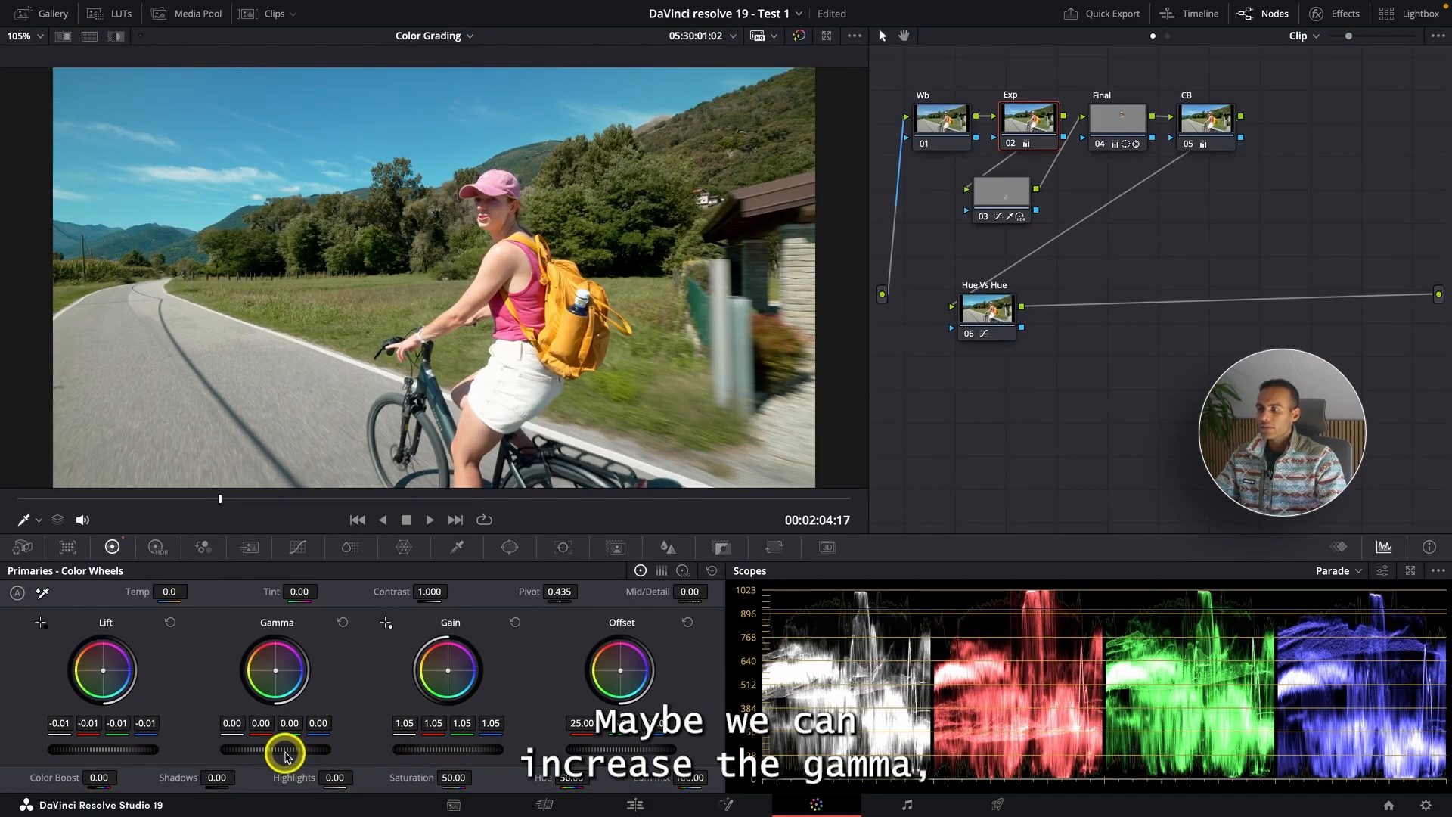
drag(279, 751, 328, 747)
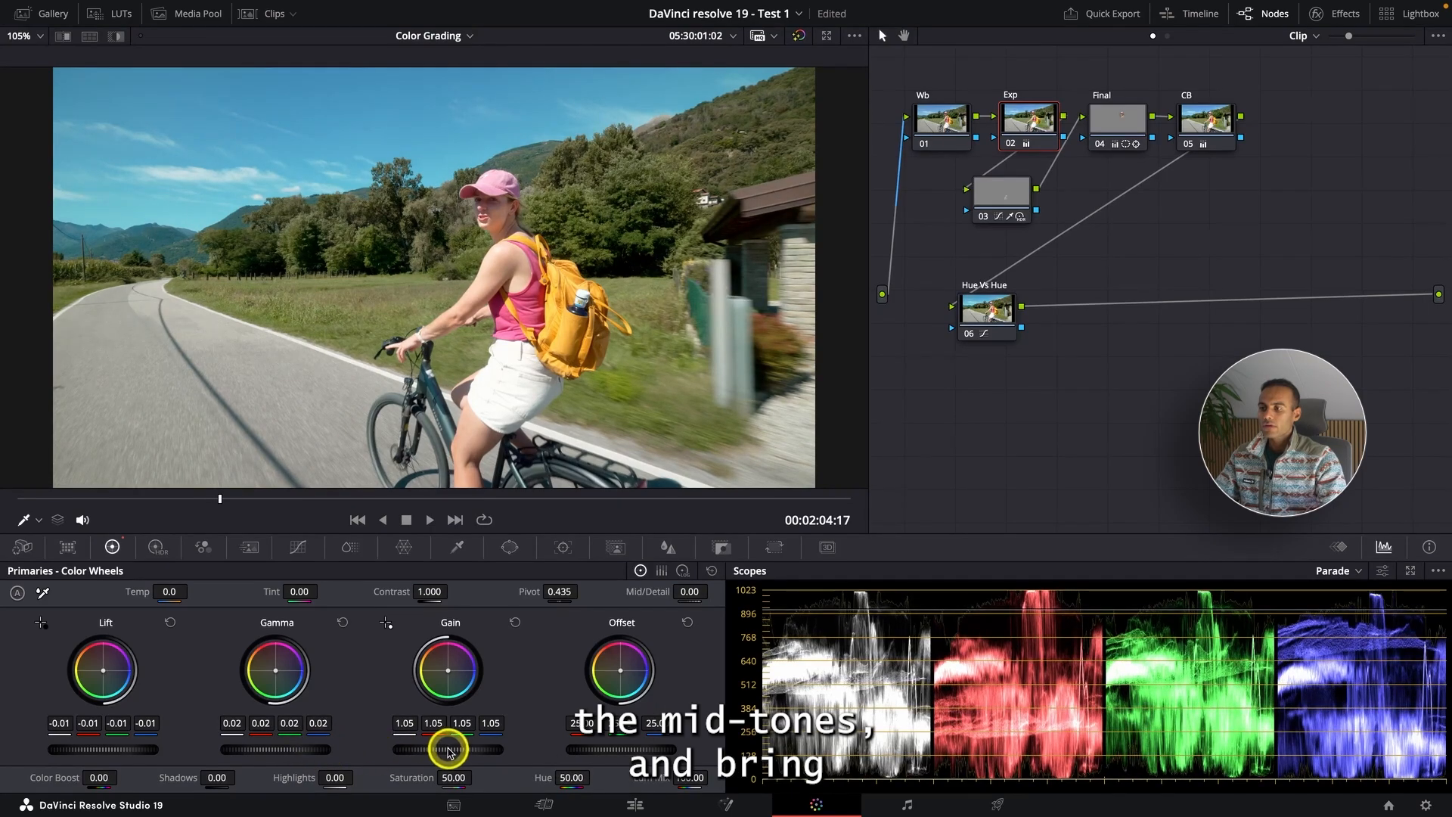
drag(446, 747, 421, 749)
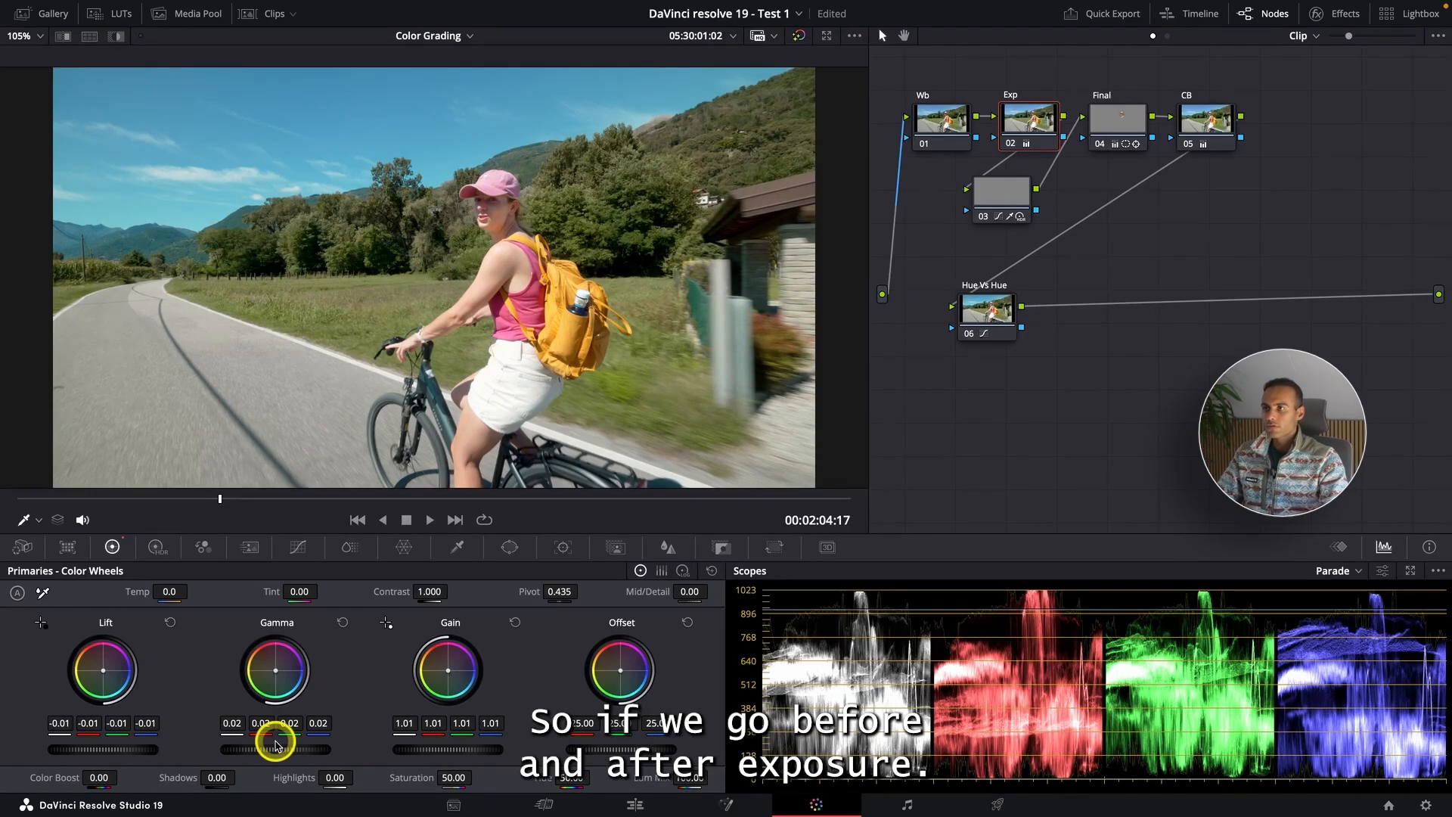
key(ctrl+d)
key(super+d)
key(super+f)
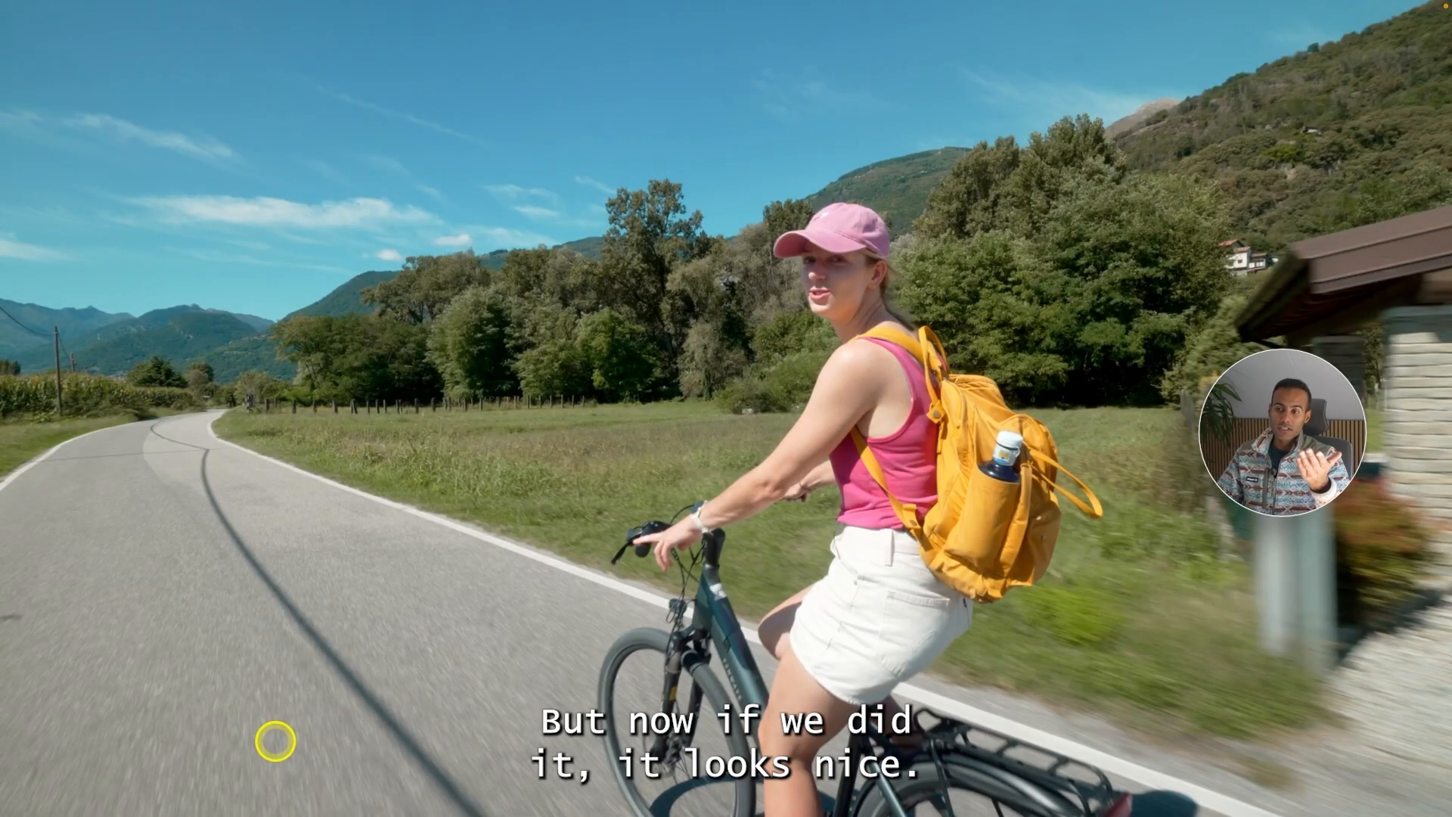
key(super+f)
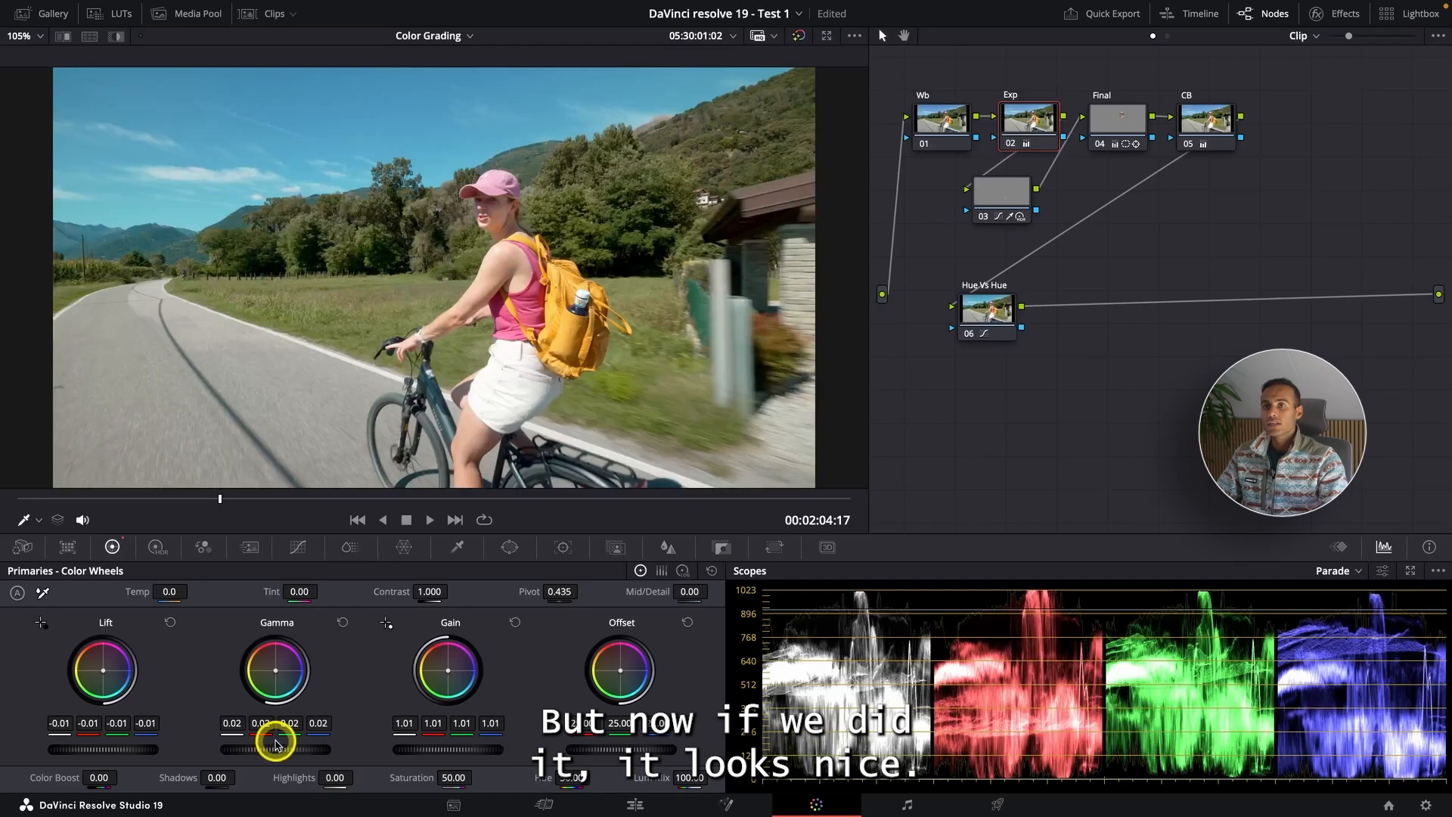
Step: Review the contribution of the highlight, Final, CB and Hue Vs Hue nodes by switching them off and on
click(1010, 199)
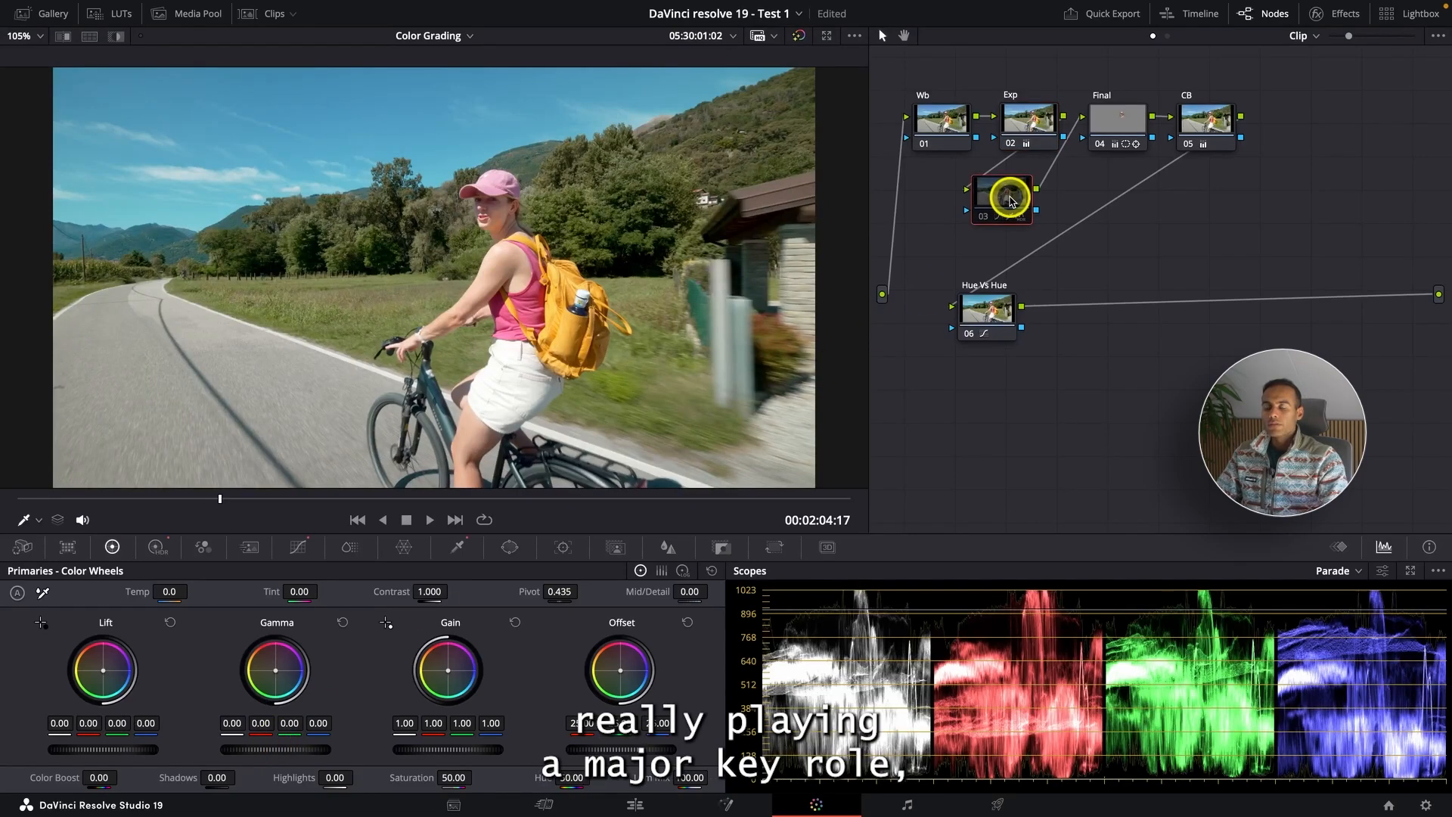
drag(1010, 201, 992, 202)
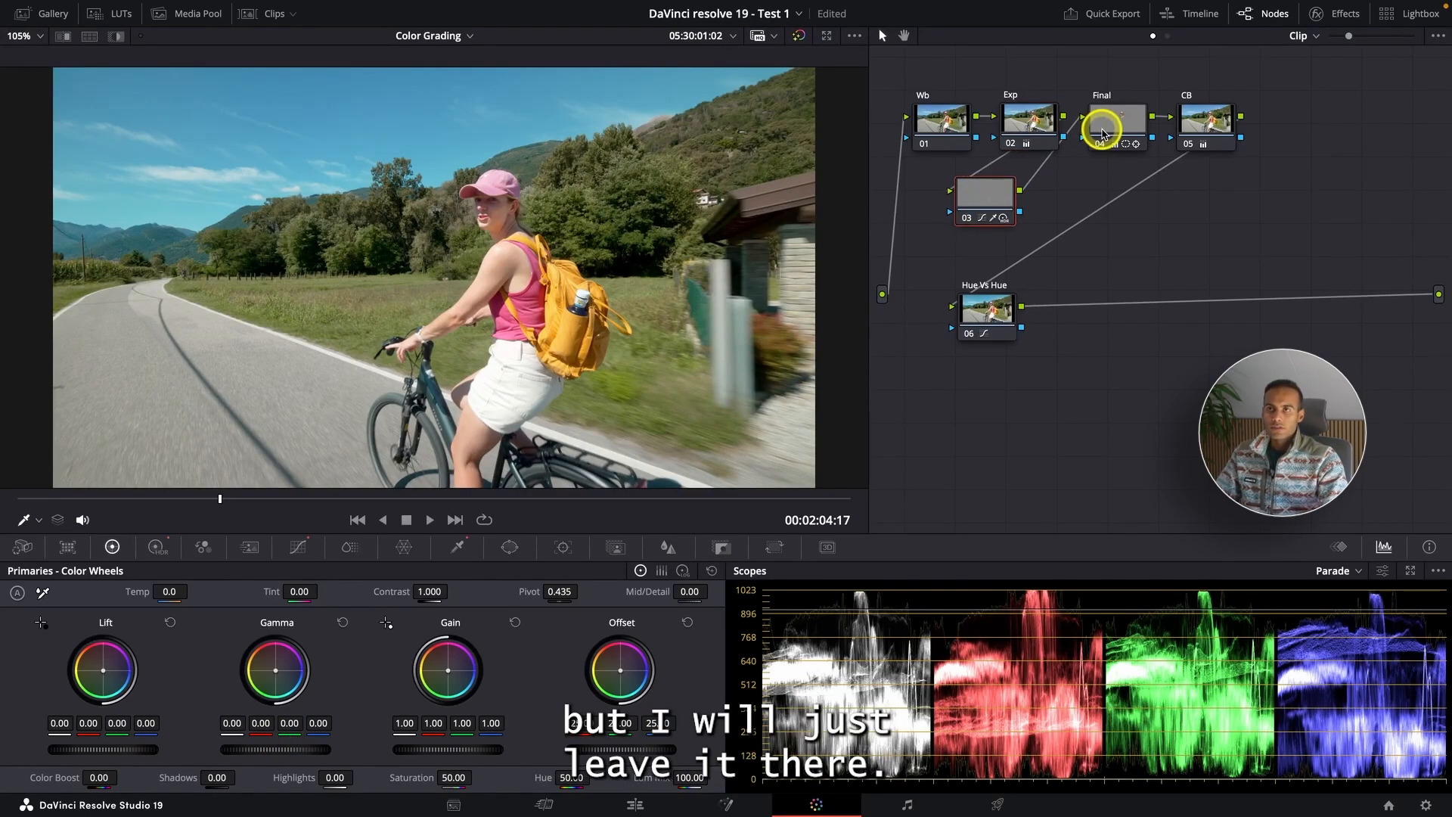
drag(1107, 128, 1109, 132)
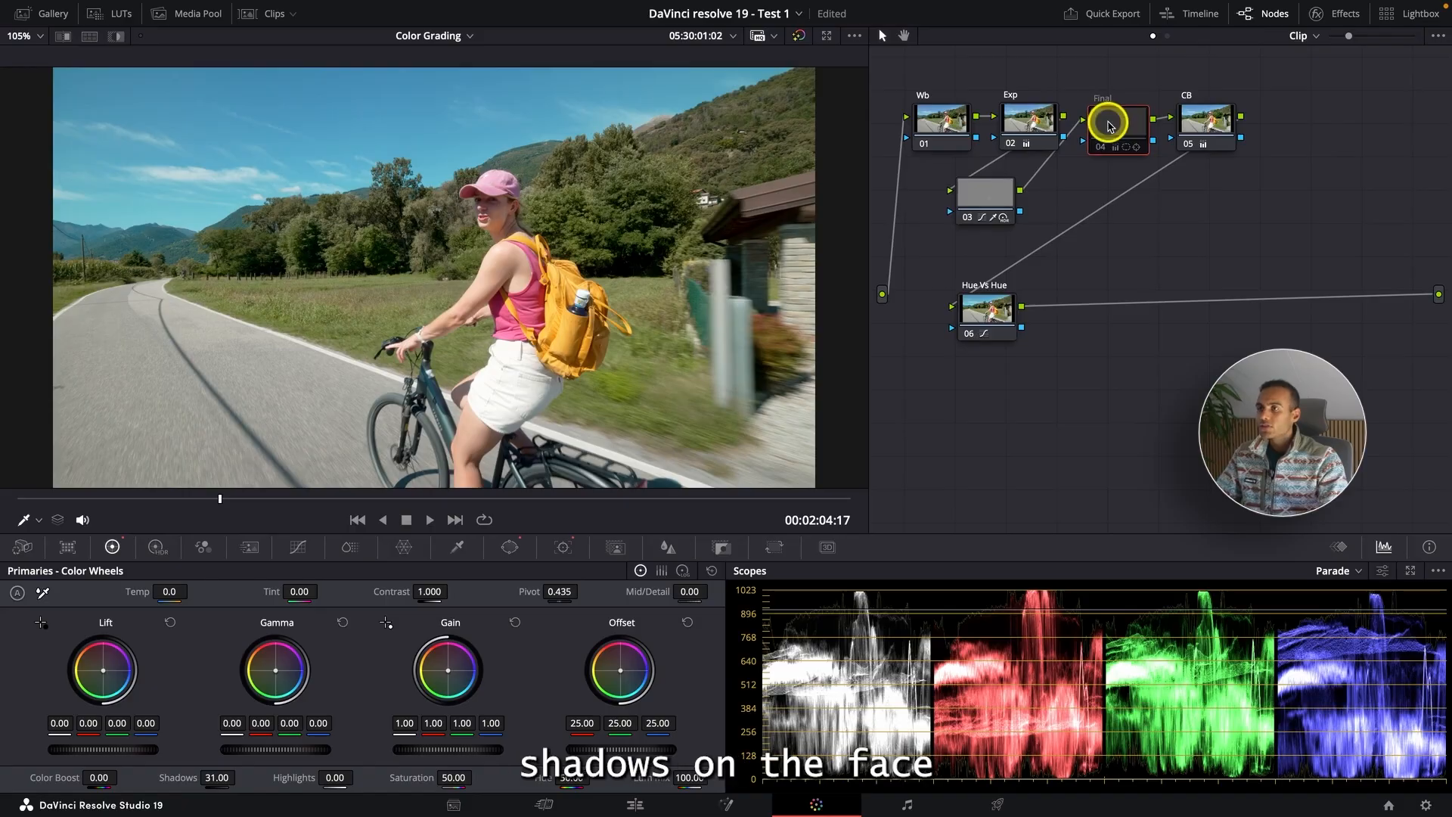
drag(1202, 125, 1204, 129)
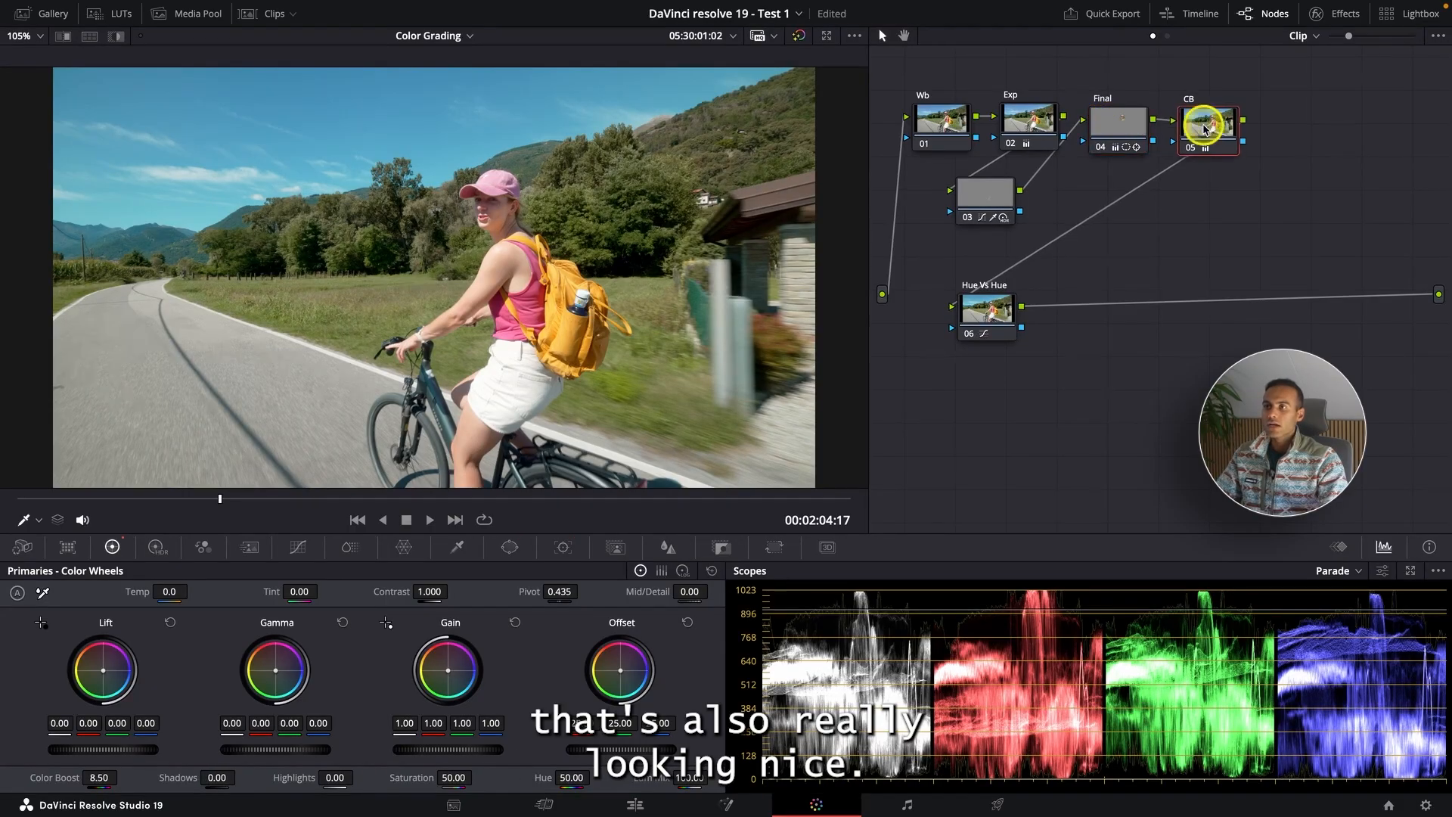
drag(982, 285, 983, 280)
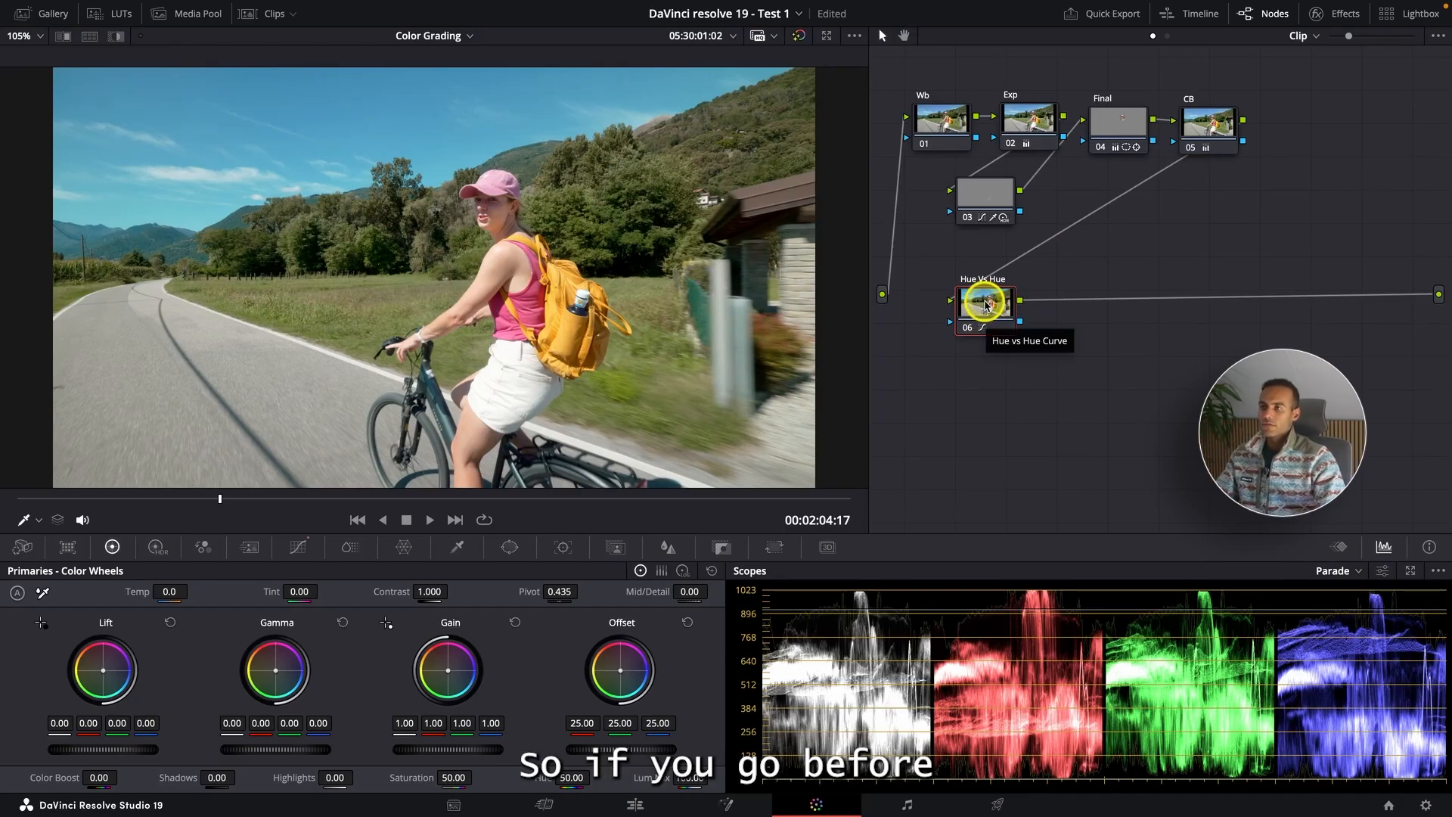
key(super+d)
key(super+d)
key(super+d)
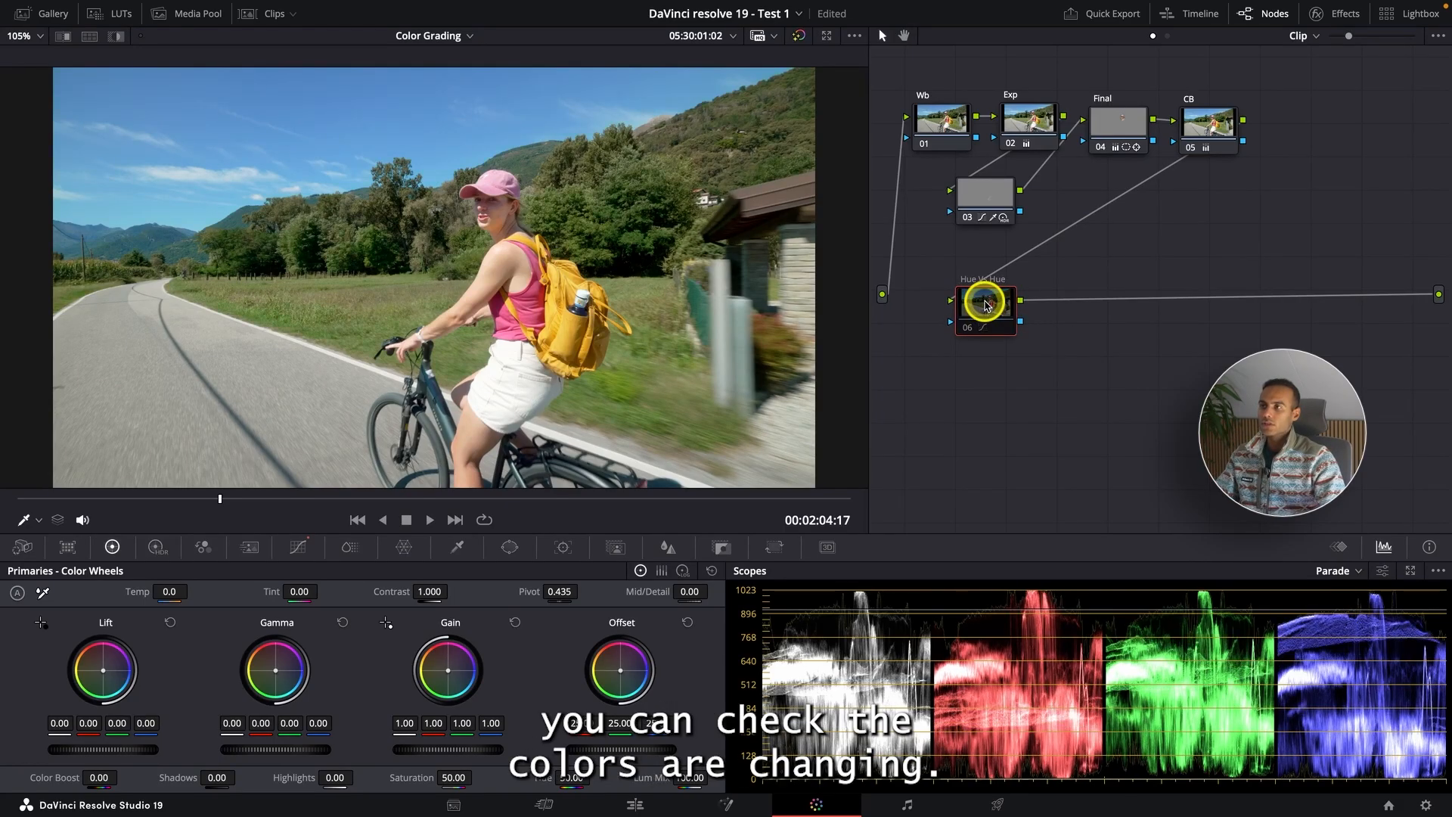
key(super+d)
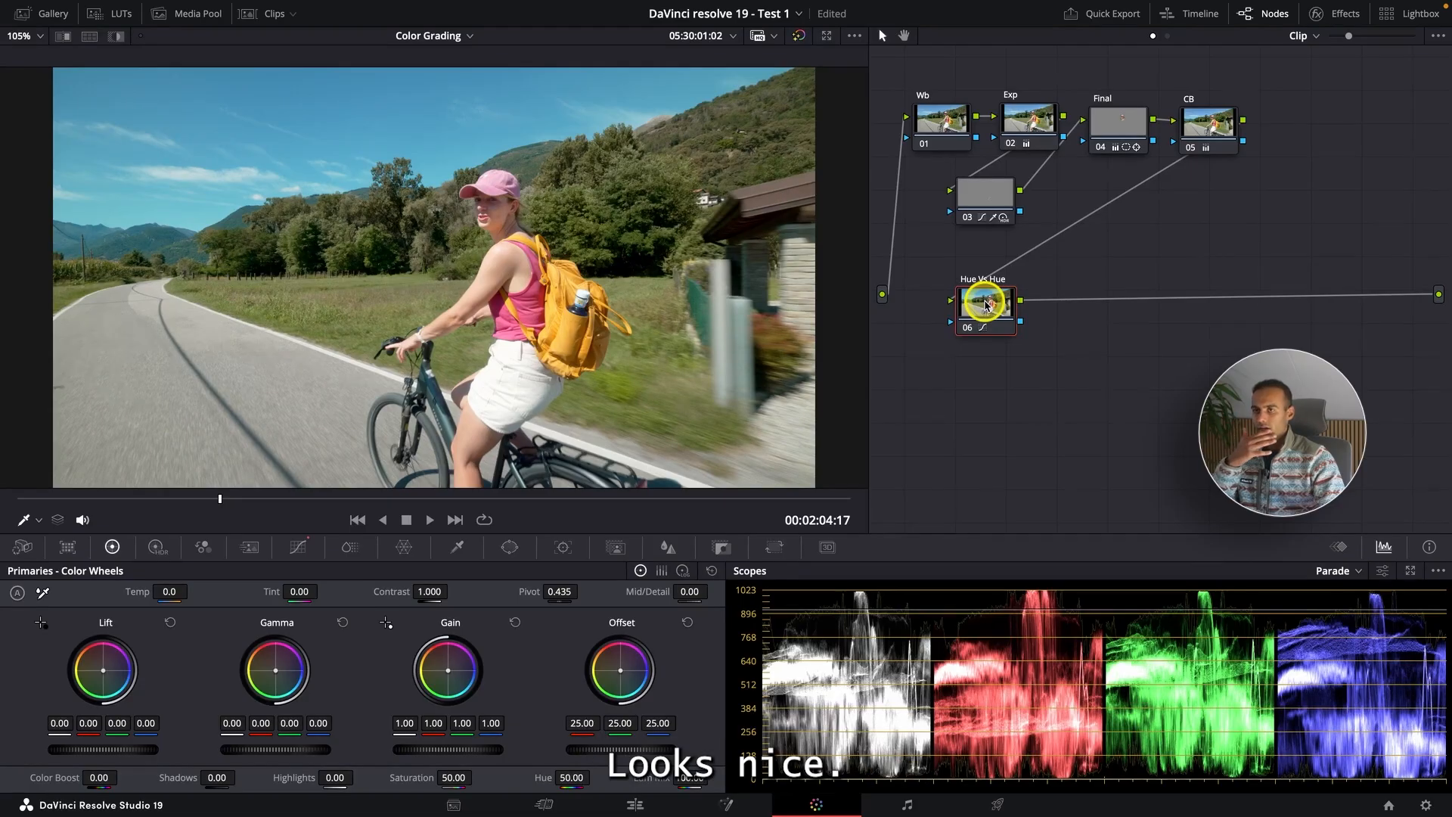
Step: Add a parallel node to the Hue Vs Hue node
right_click(986, 304)
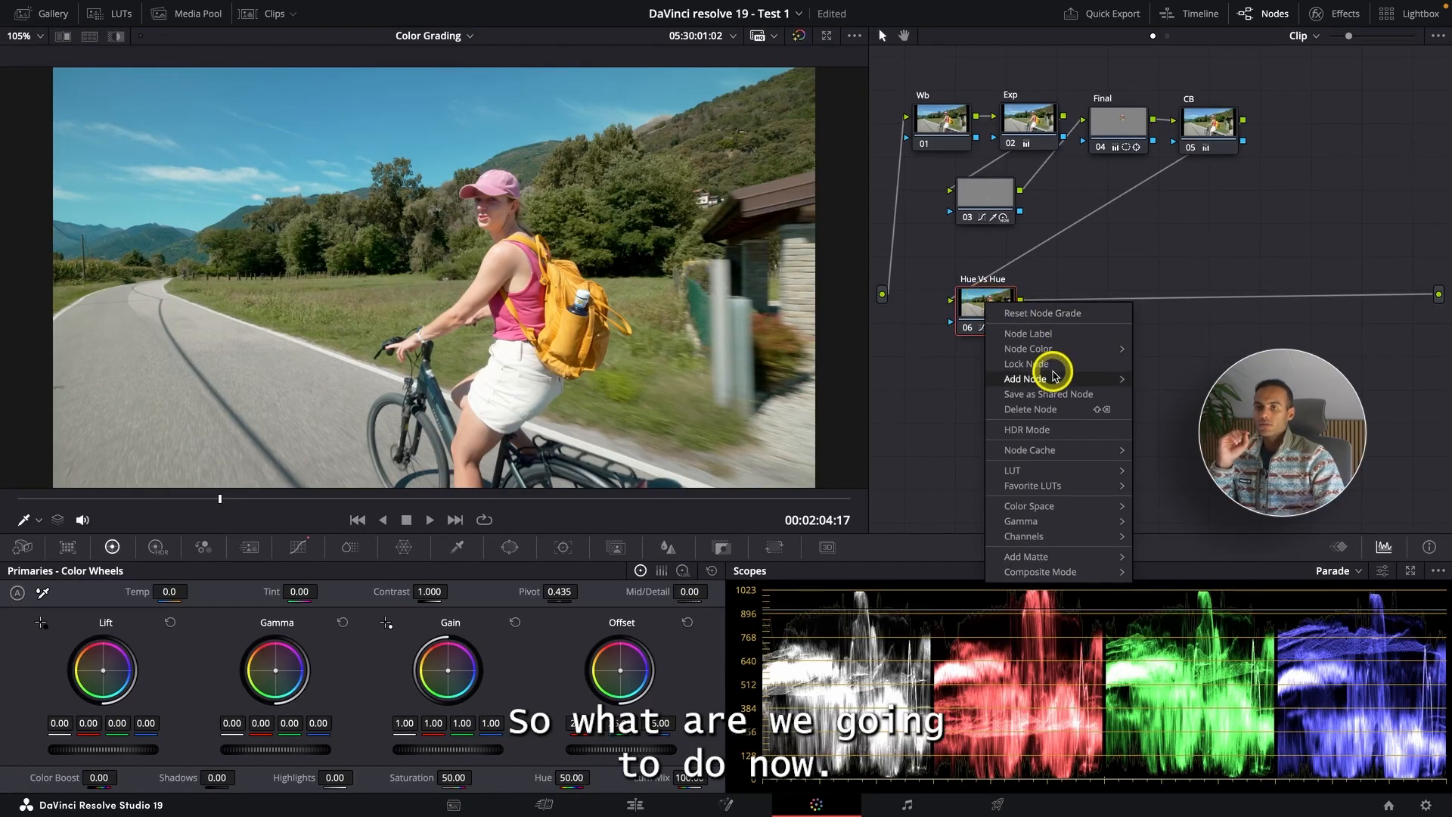
mouse_move(1047, 378)
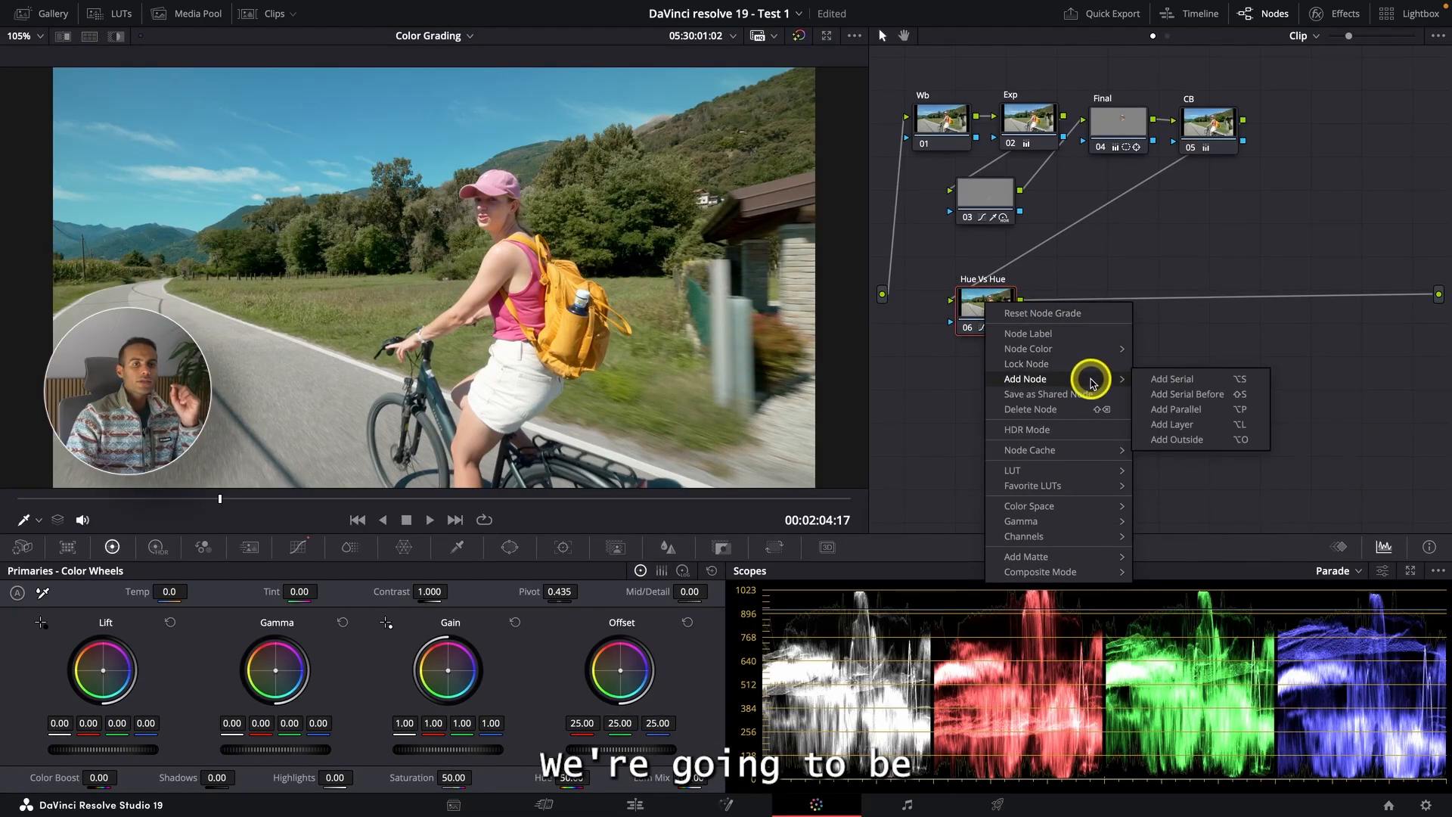
click(1176, 409)
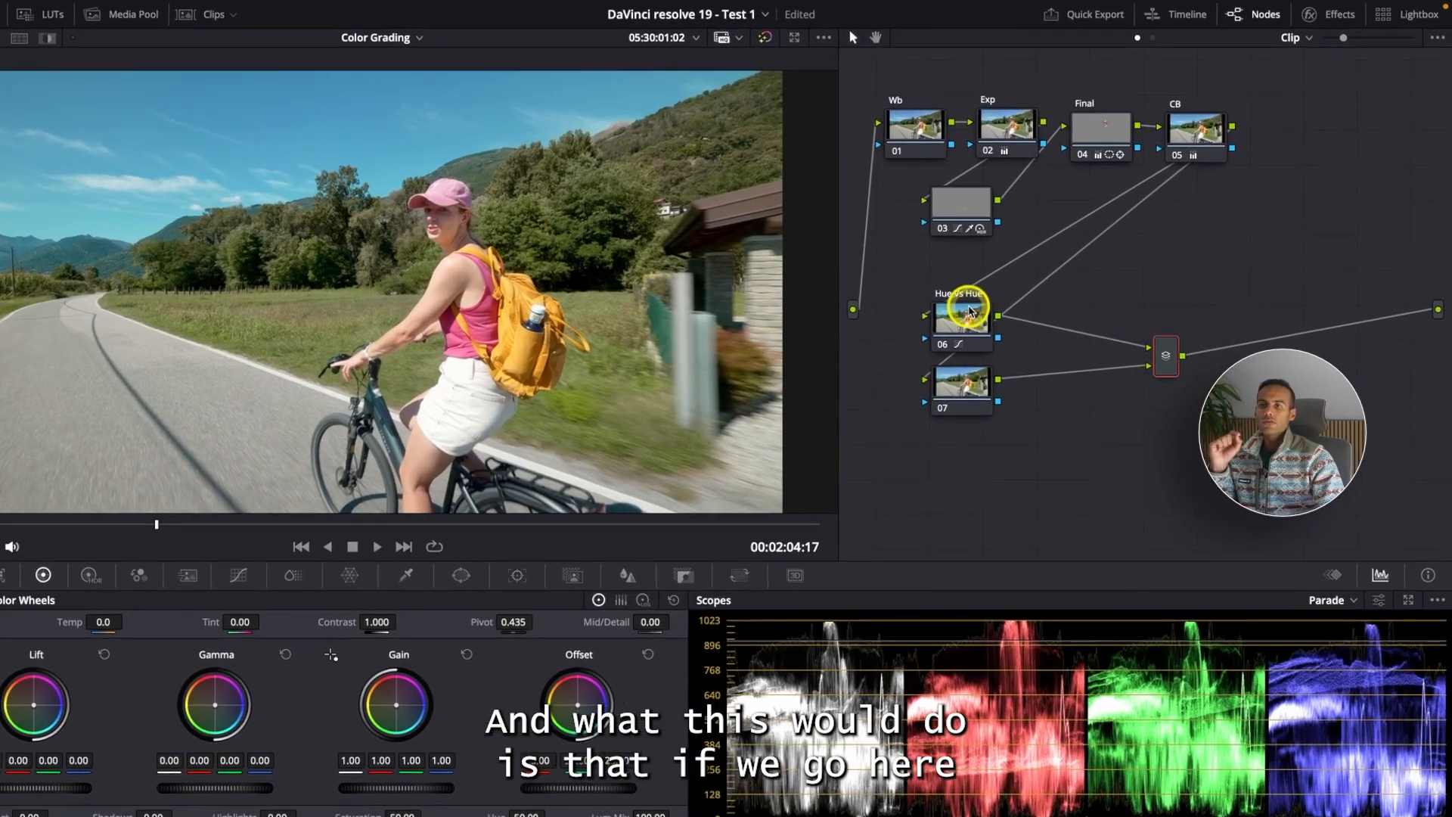
Step: Arrange the Hue Vs Hue node, the new parallel node and the parallel mixer in a compact group after the CB node
drag(970, 310, 1319, 115)
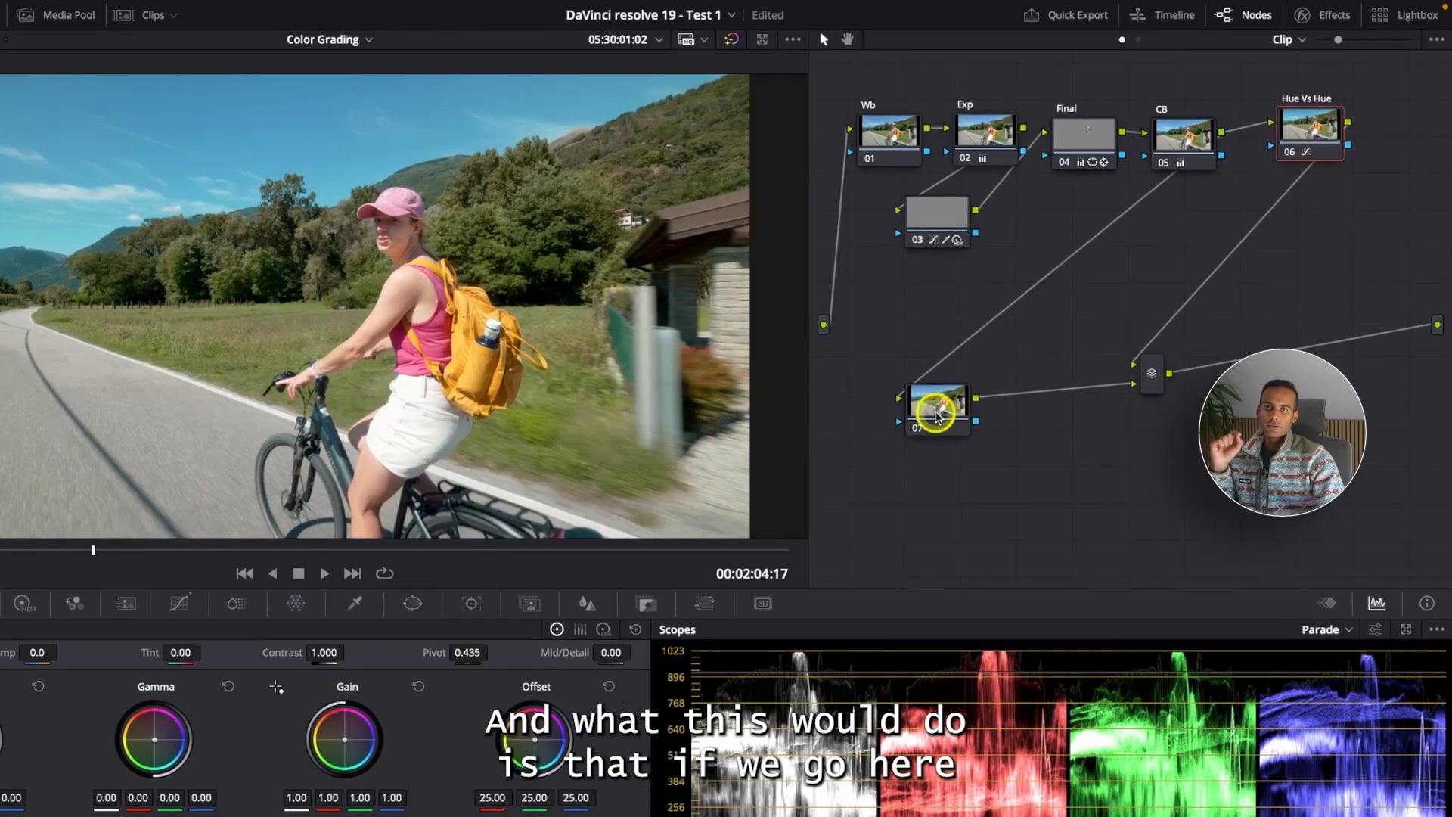
drag(936, 414, 1314, 195)
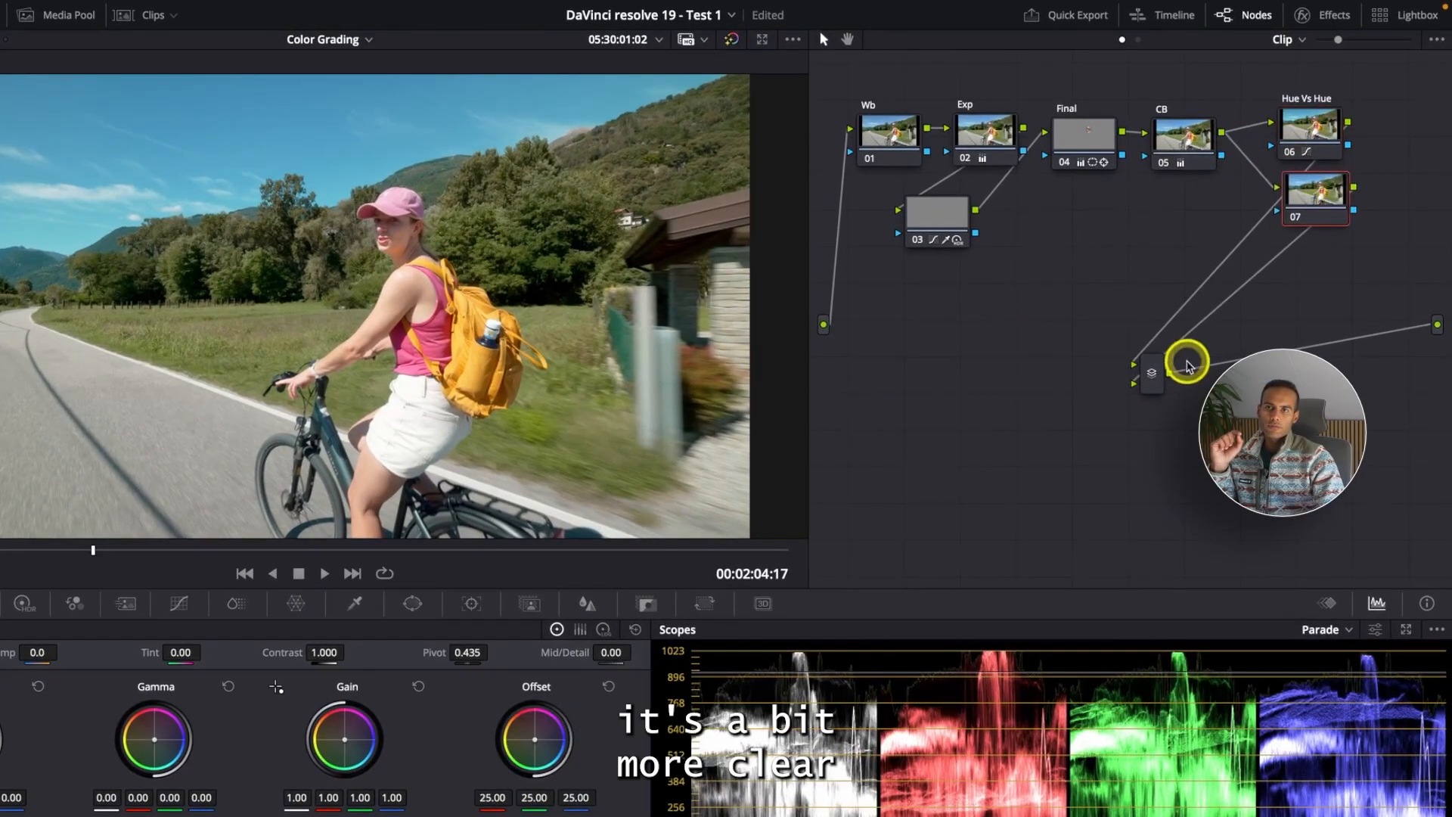
drag(1179, 366, 1397, 165)
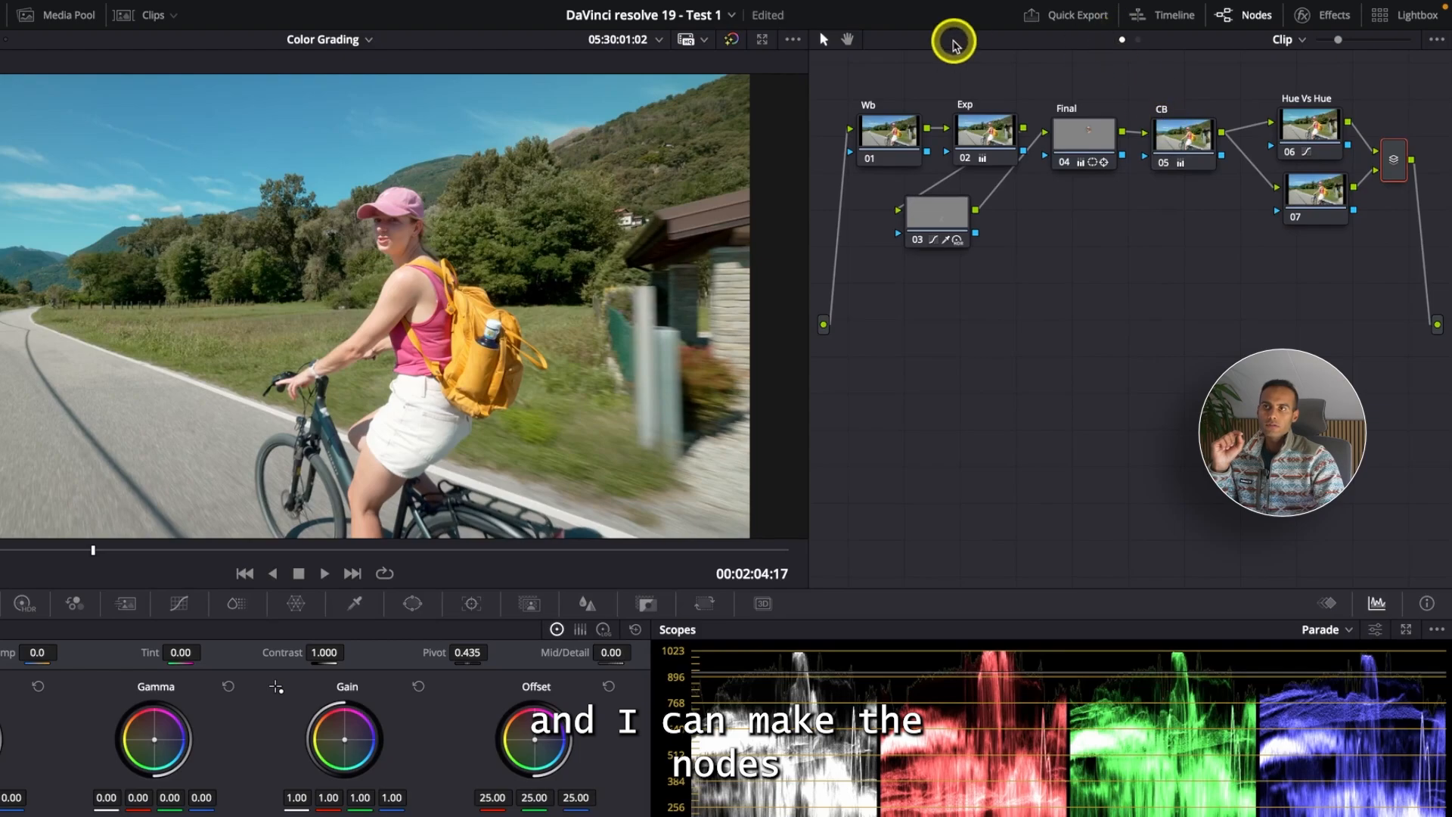
click(1329, 42)
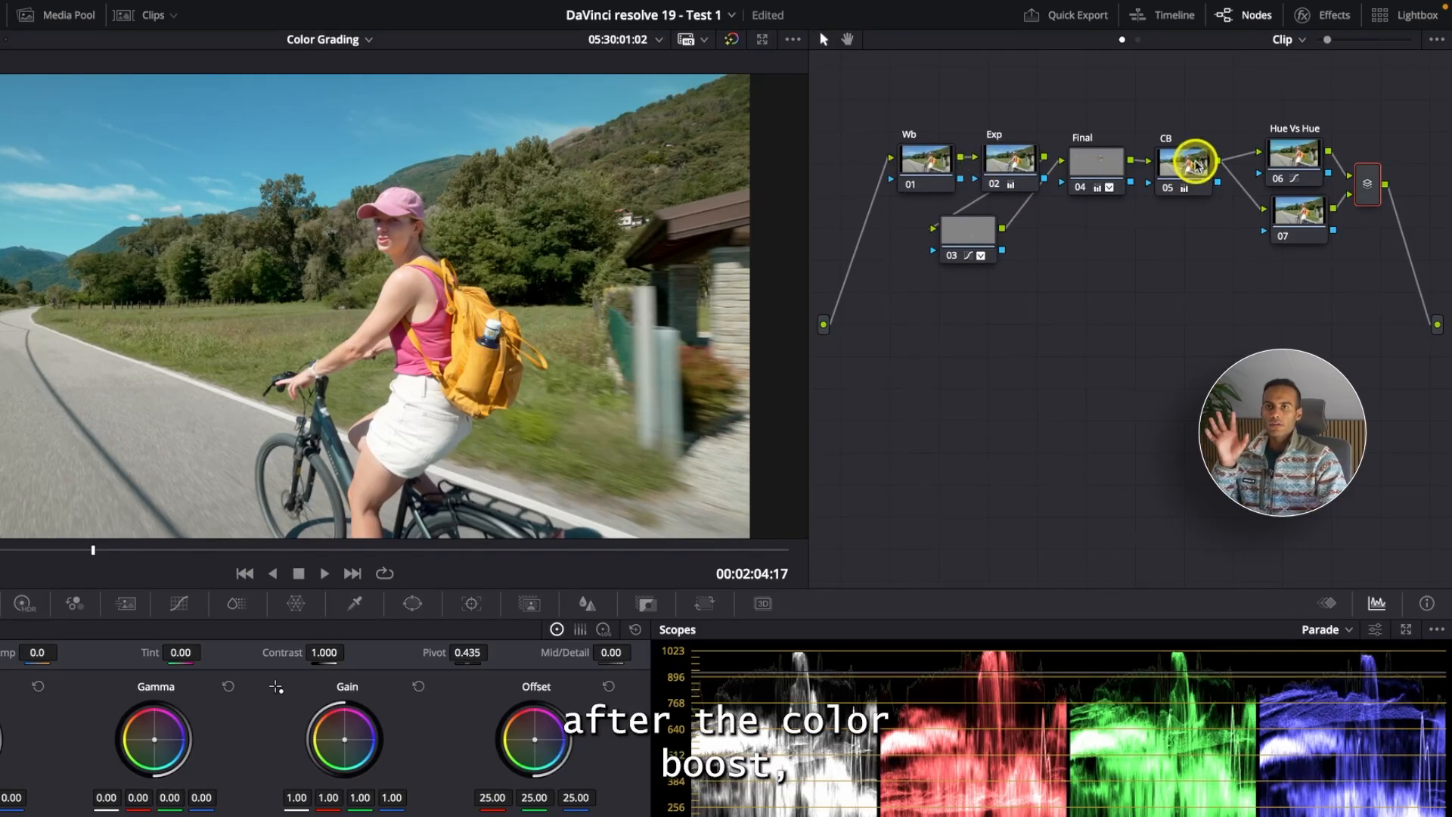
drag(1273, 147, 1277, 125)
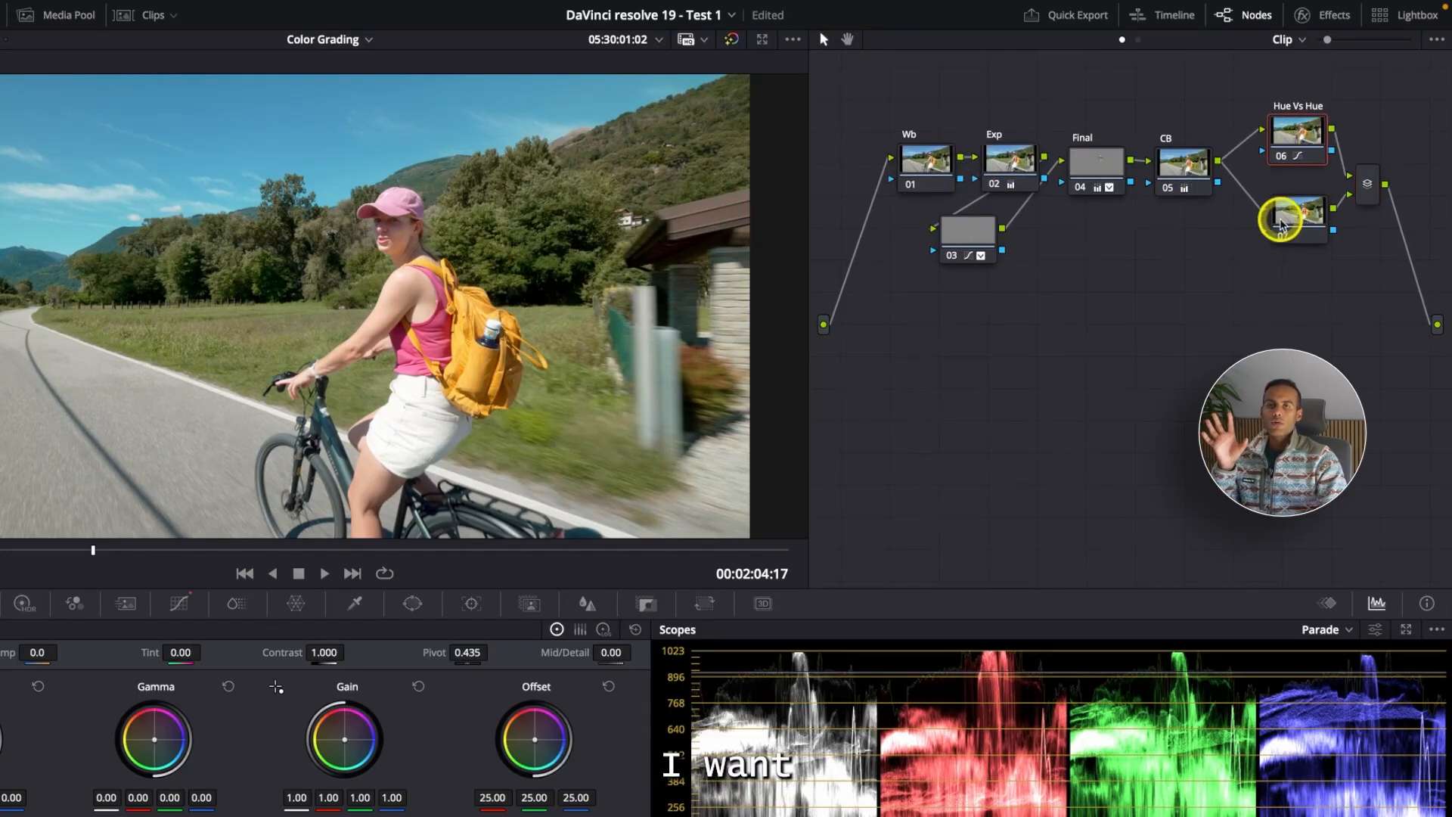
drag(1281, 224, 1296, 213)
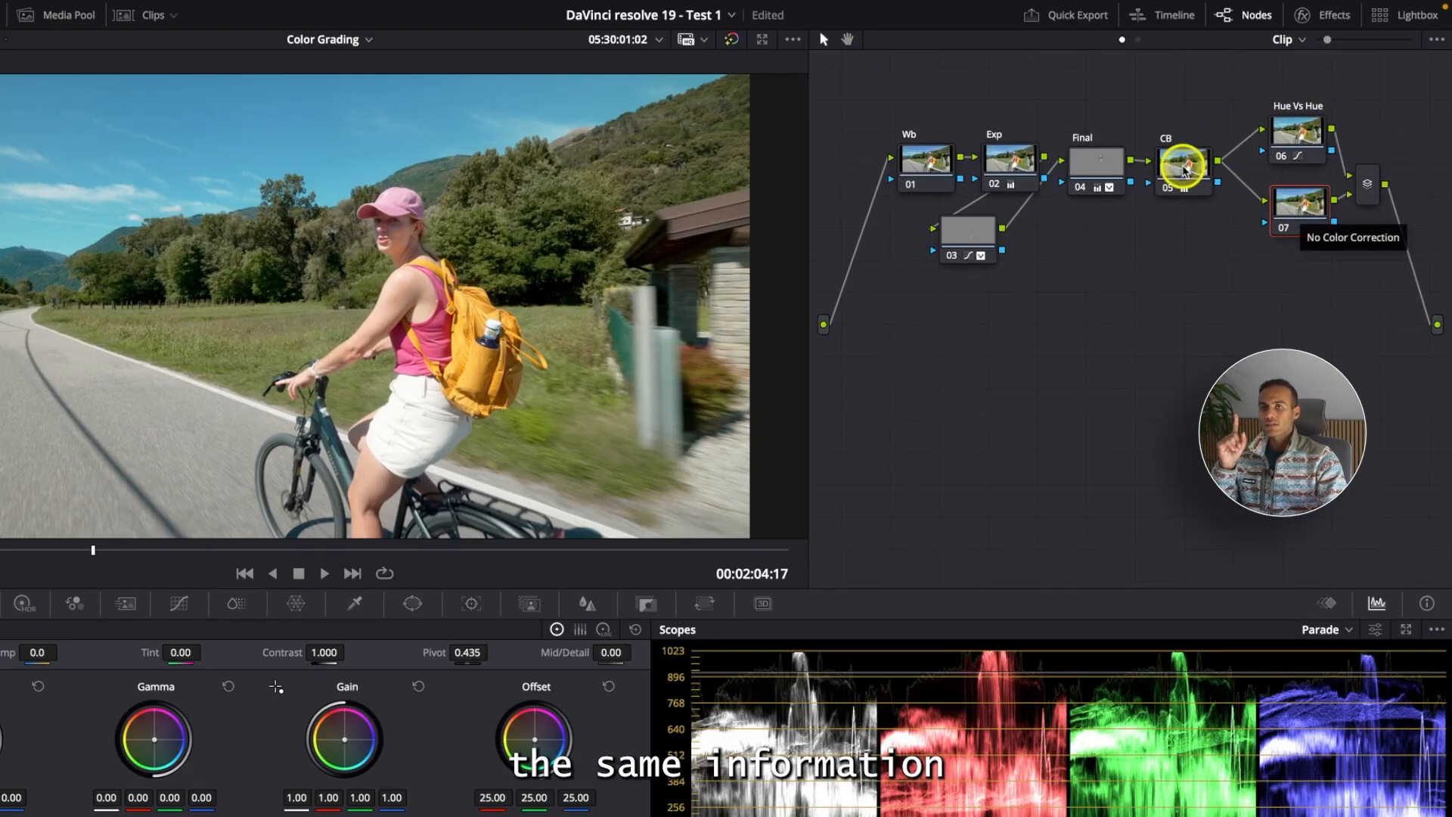
Step: Show the Hue Vs Sat curve for the new parallel node 07 and label the node "Hue vs Sat"
right_click(1294, 217)
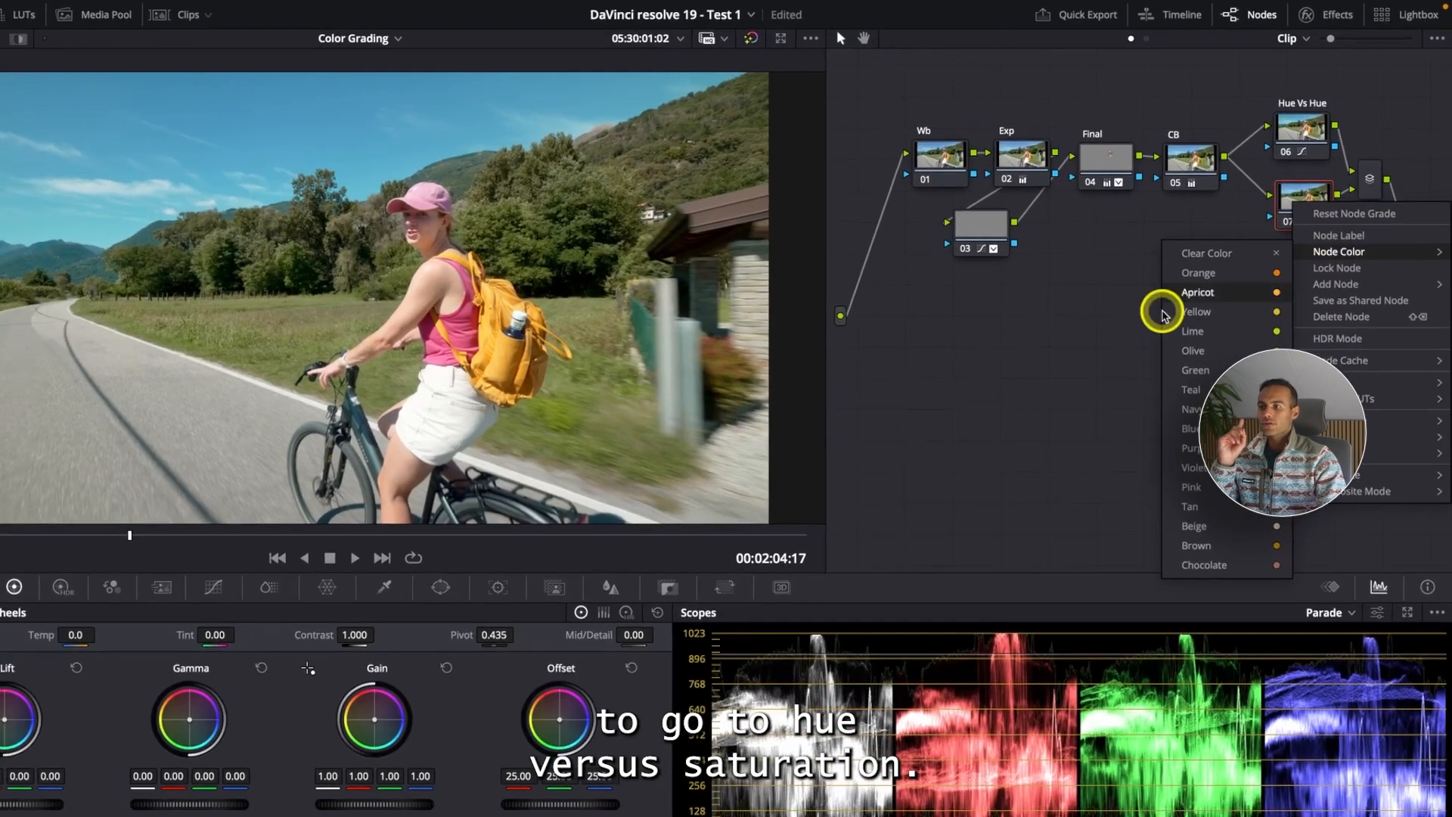
click(472, 677)
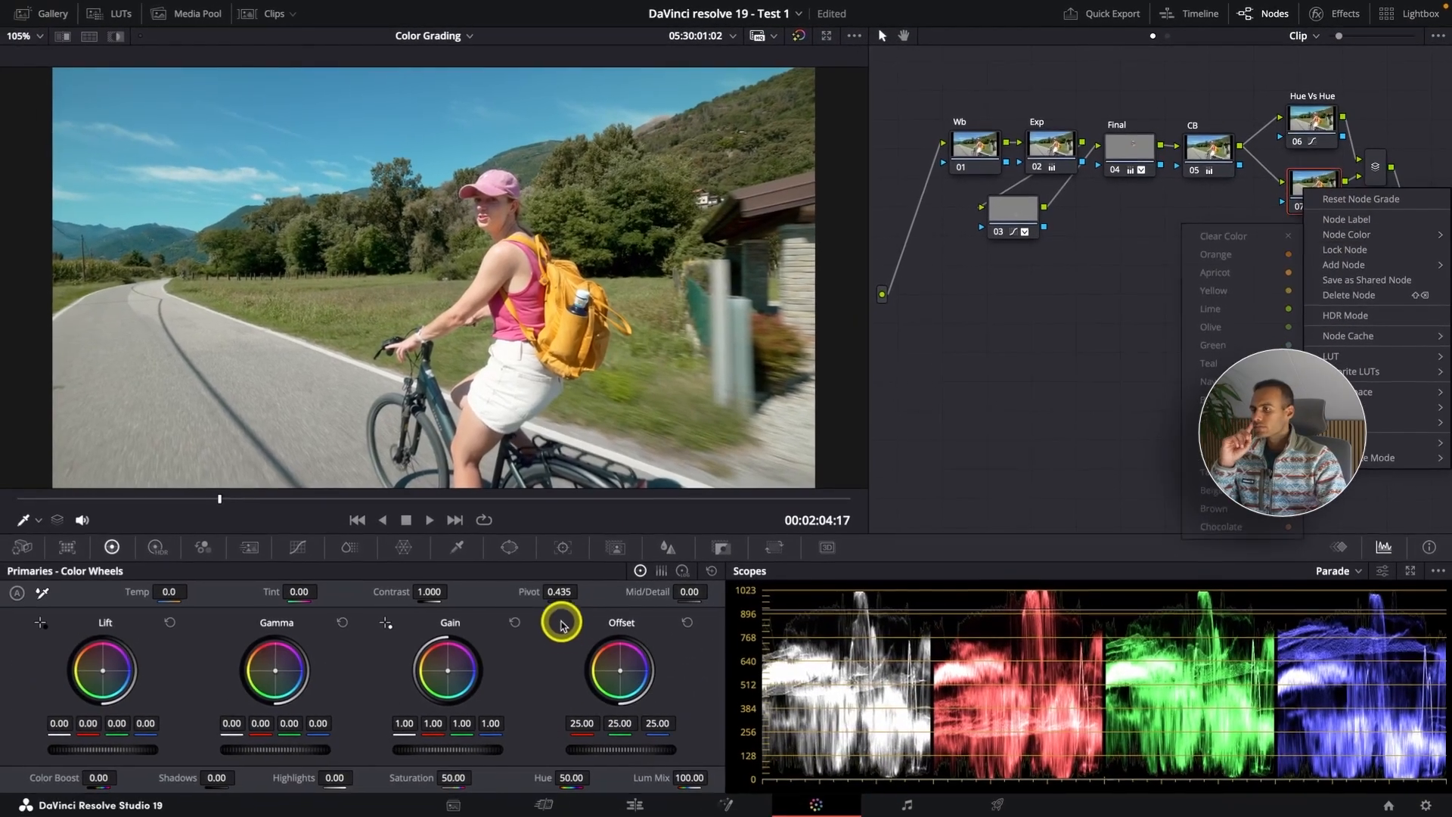
click(298, 546)
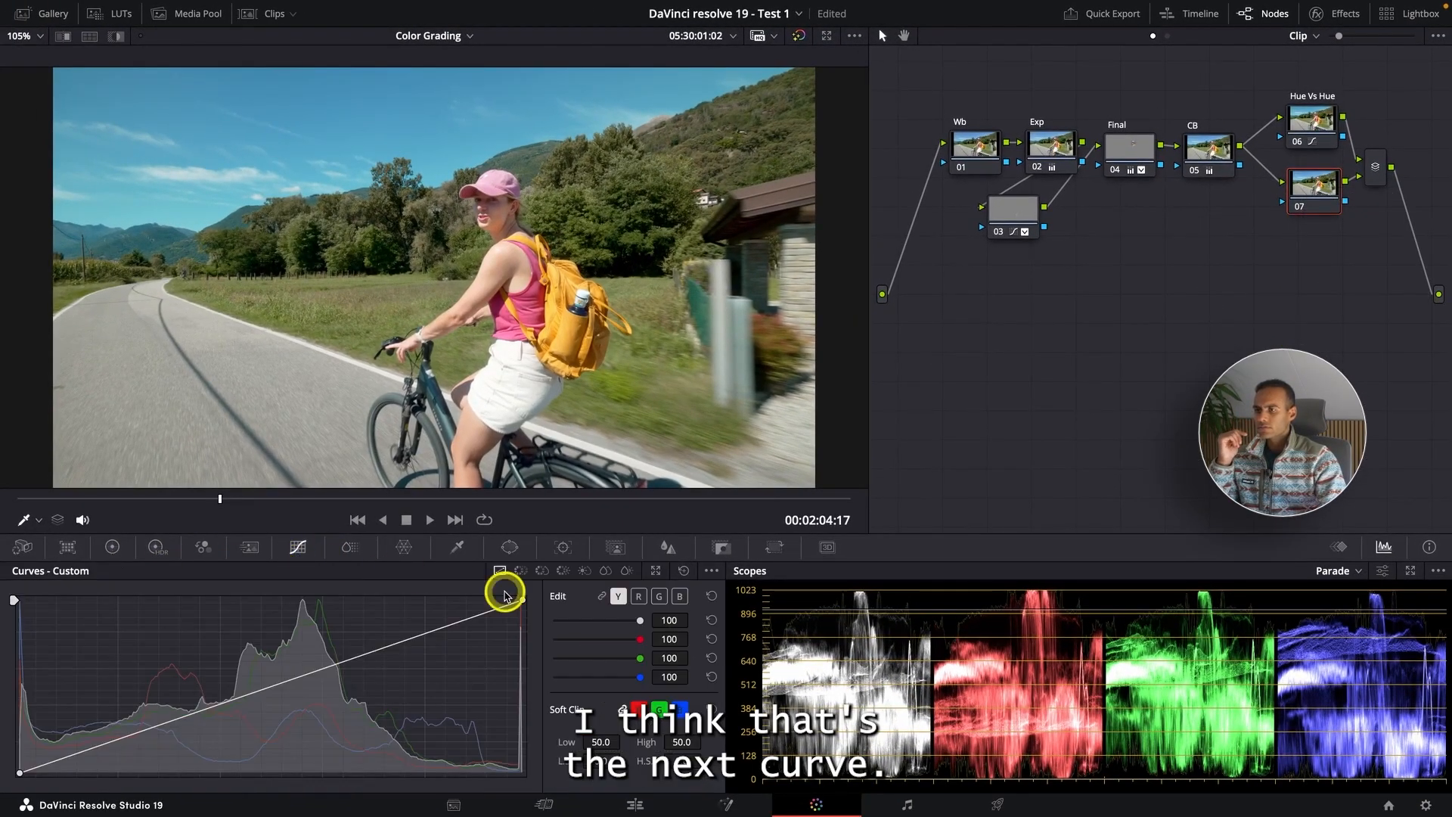
click(518, 575)
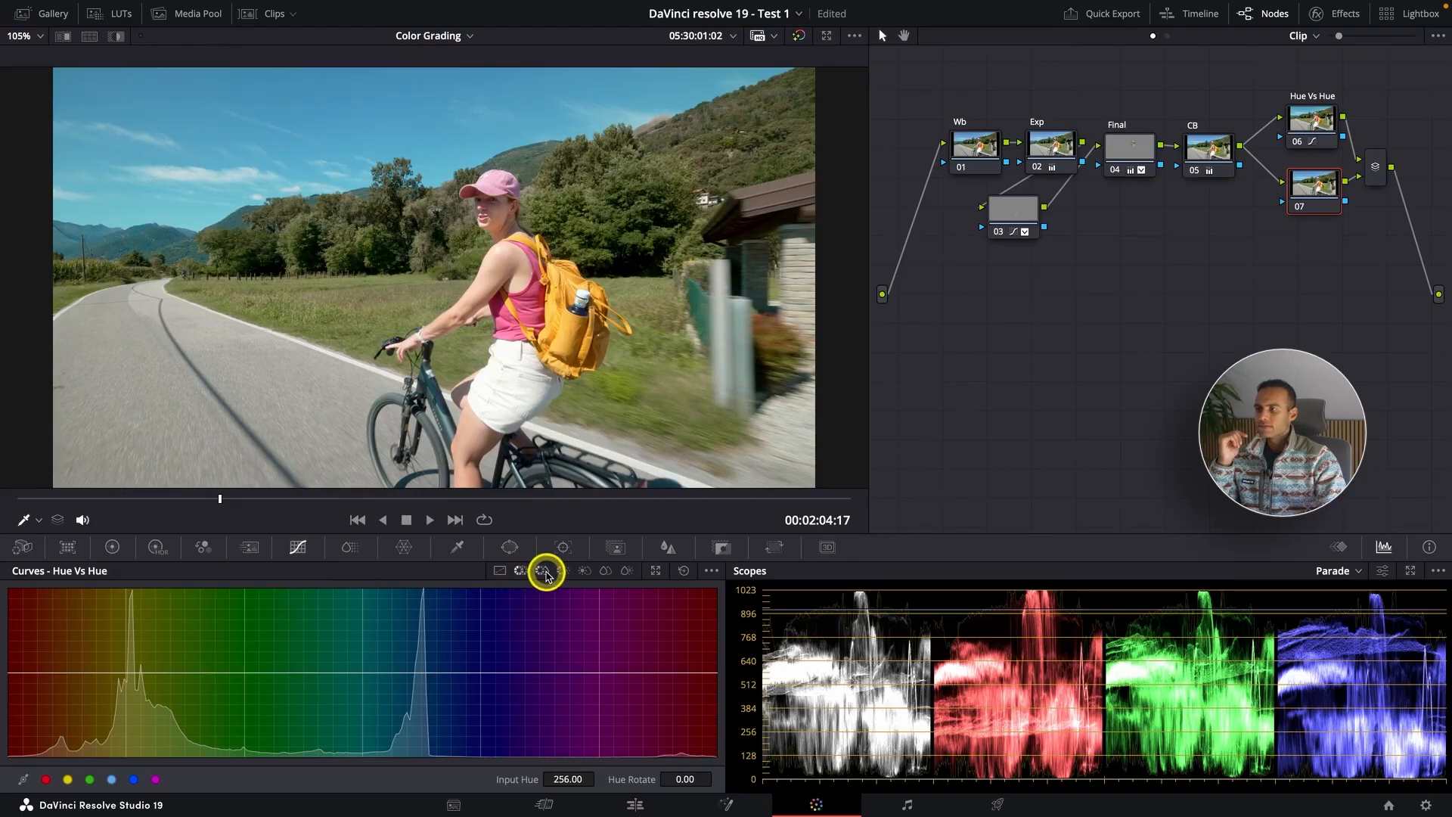
click(544, 572)
right_click(1306, 185)
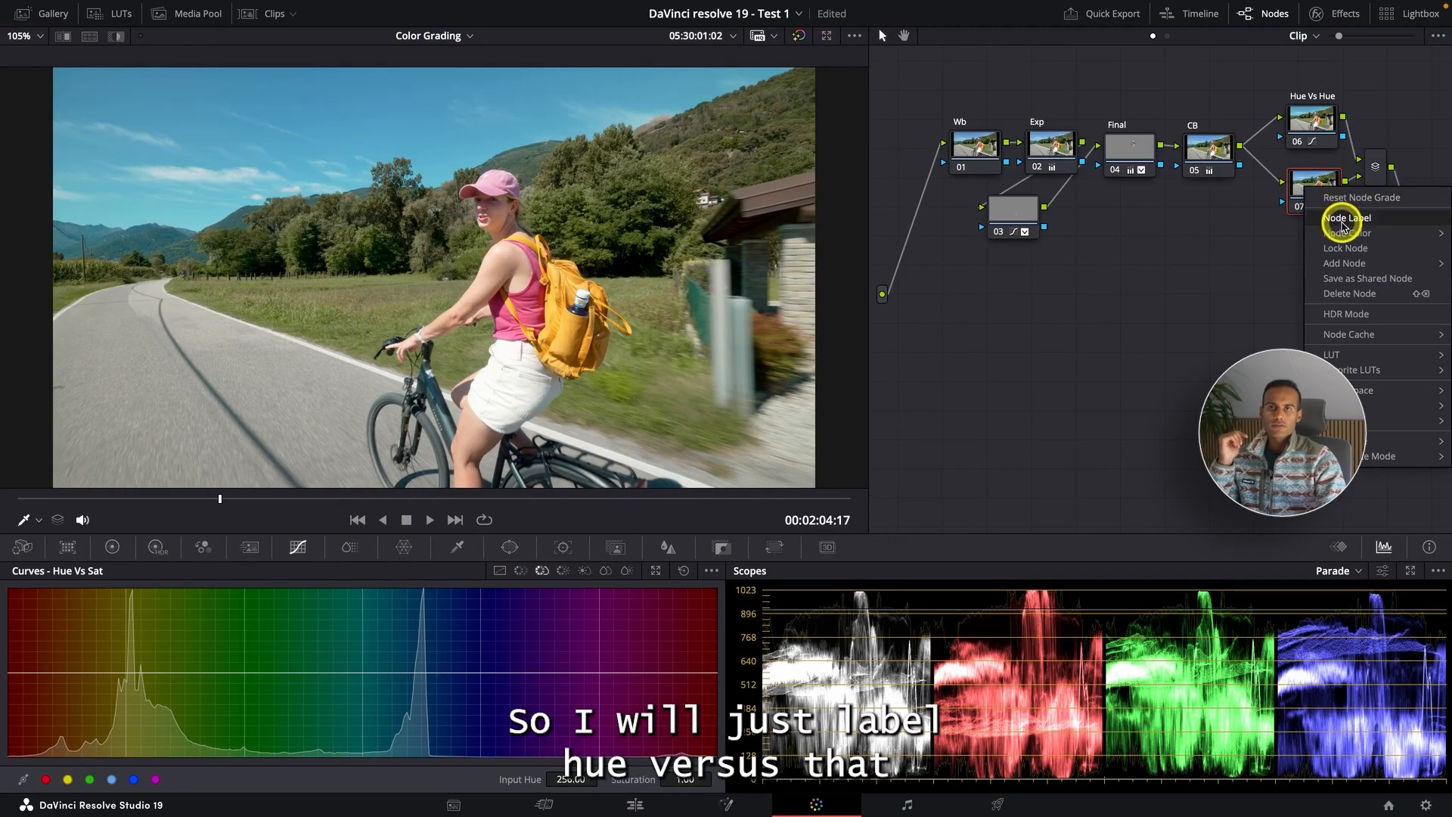
click(1343, 219)
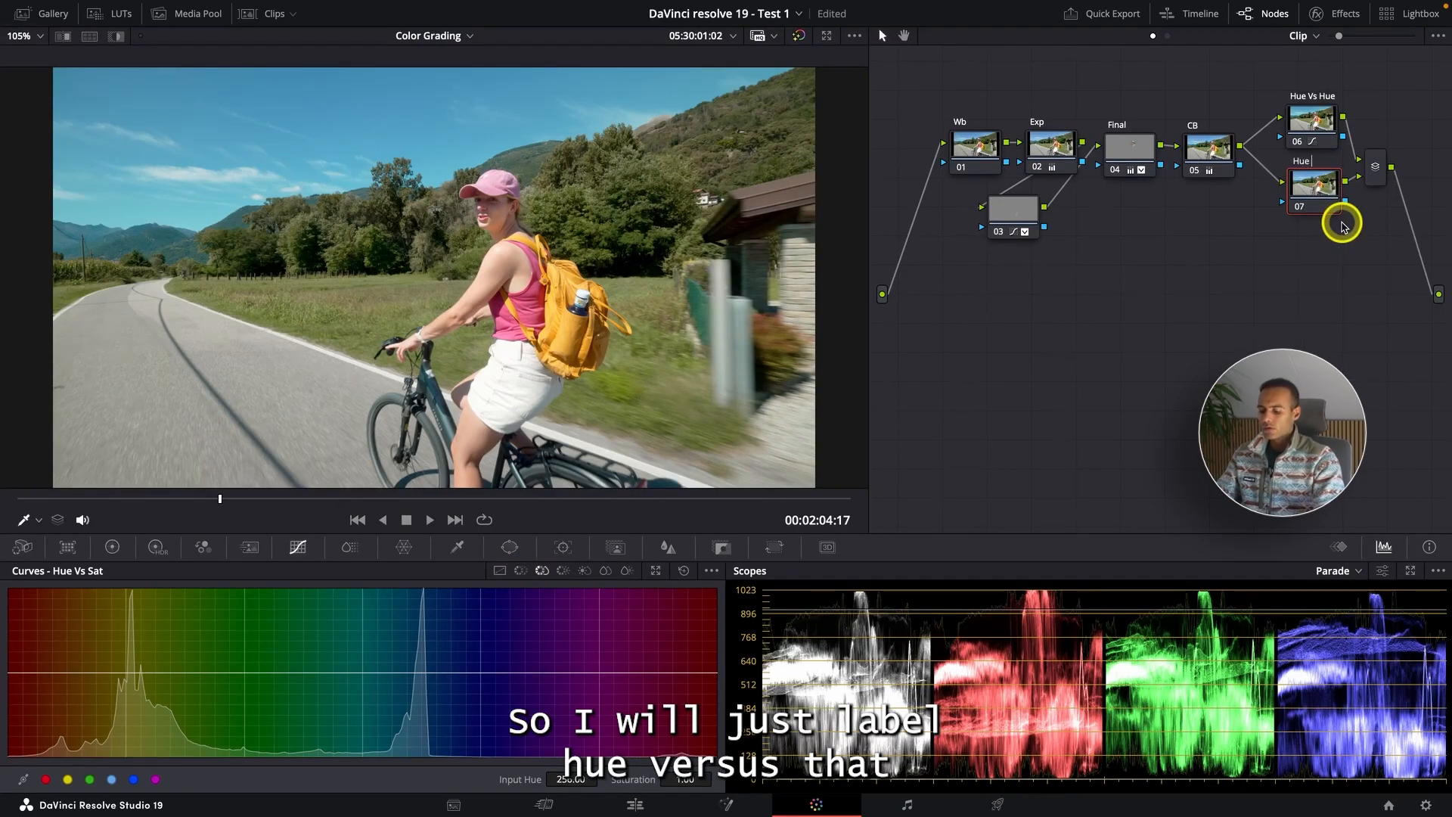
text(Hue vs Sat)
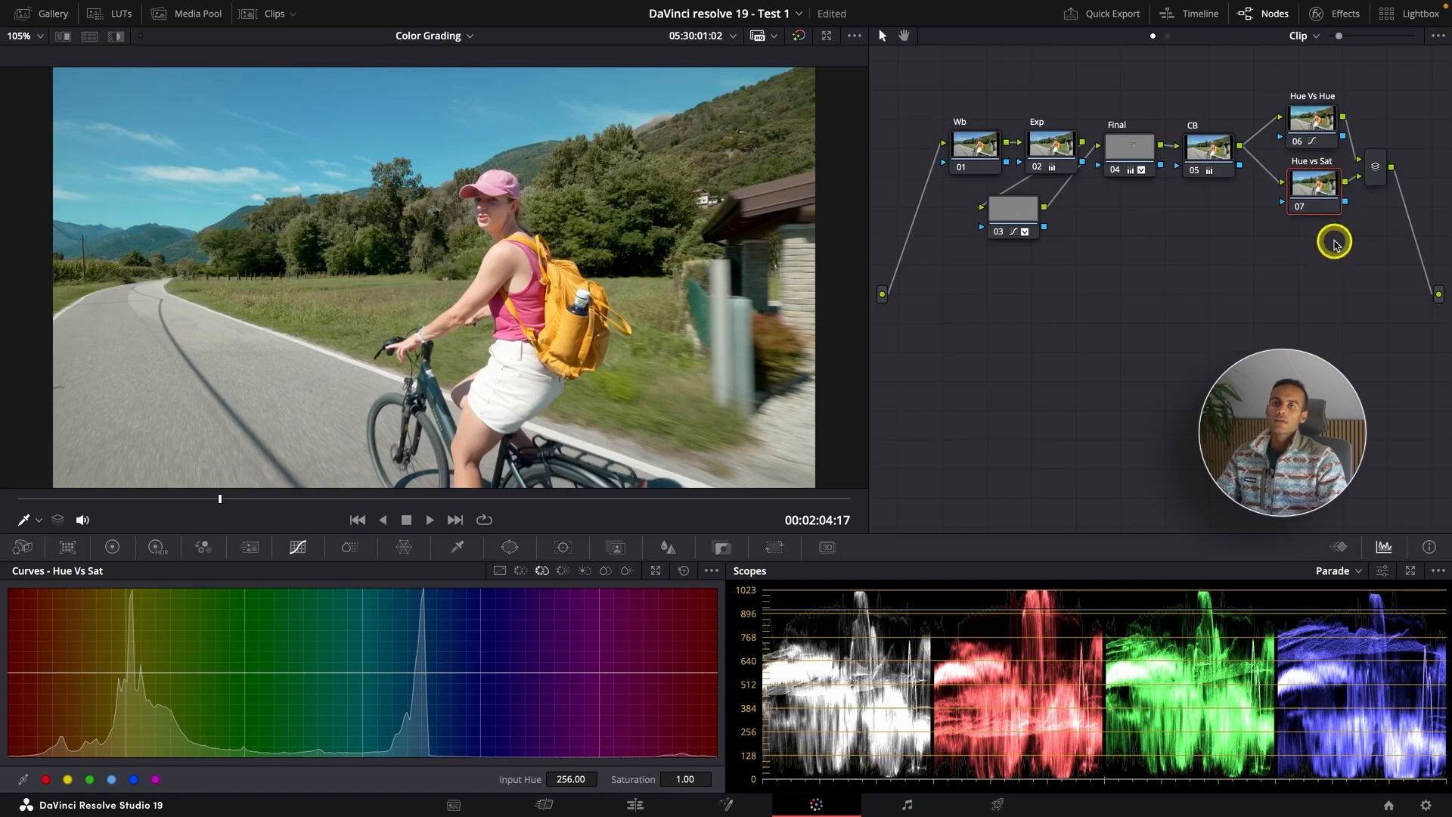
Step: Add another parallel node below the Hue vs Sat node, label it "Hue vs Lum", and space out the parallel nodes and mixer
drag(1319, 204, 1315, 227)
drag(1373, 168, 1384, 171)
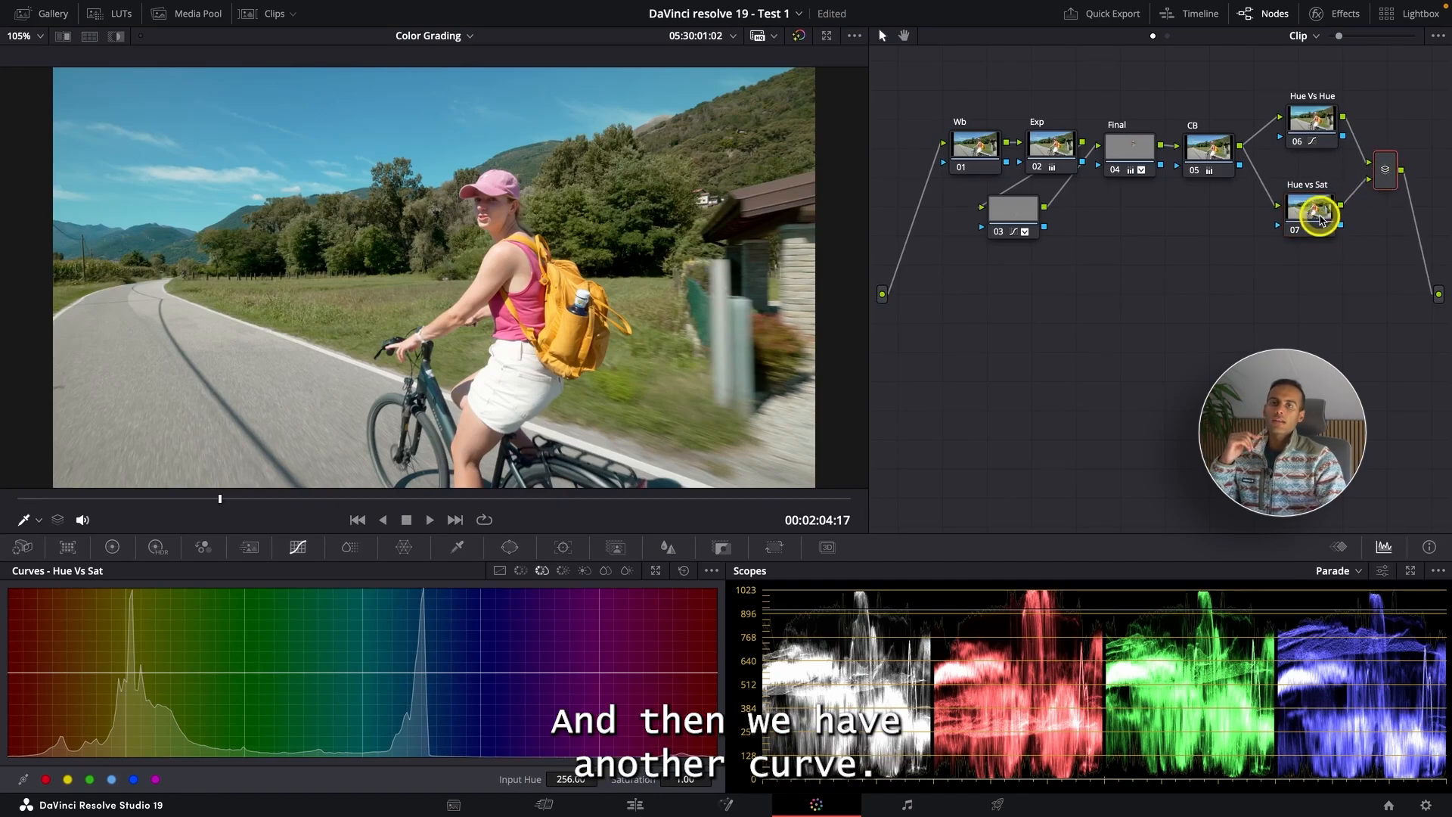
right_click(1308, 220)
mouse_move(1351, 292)
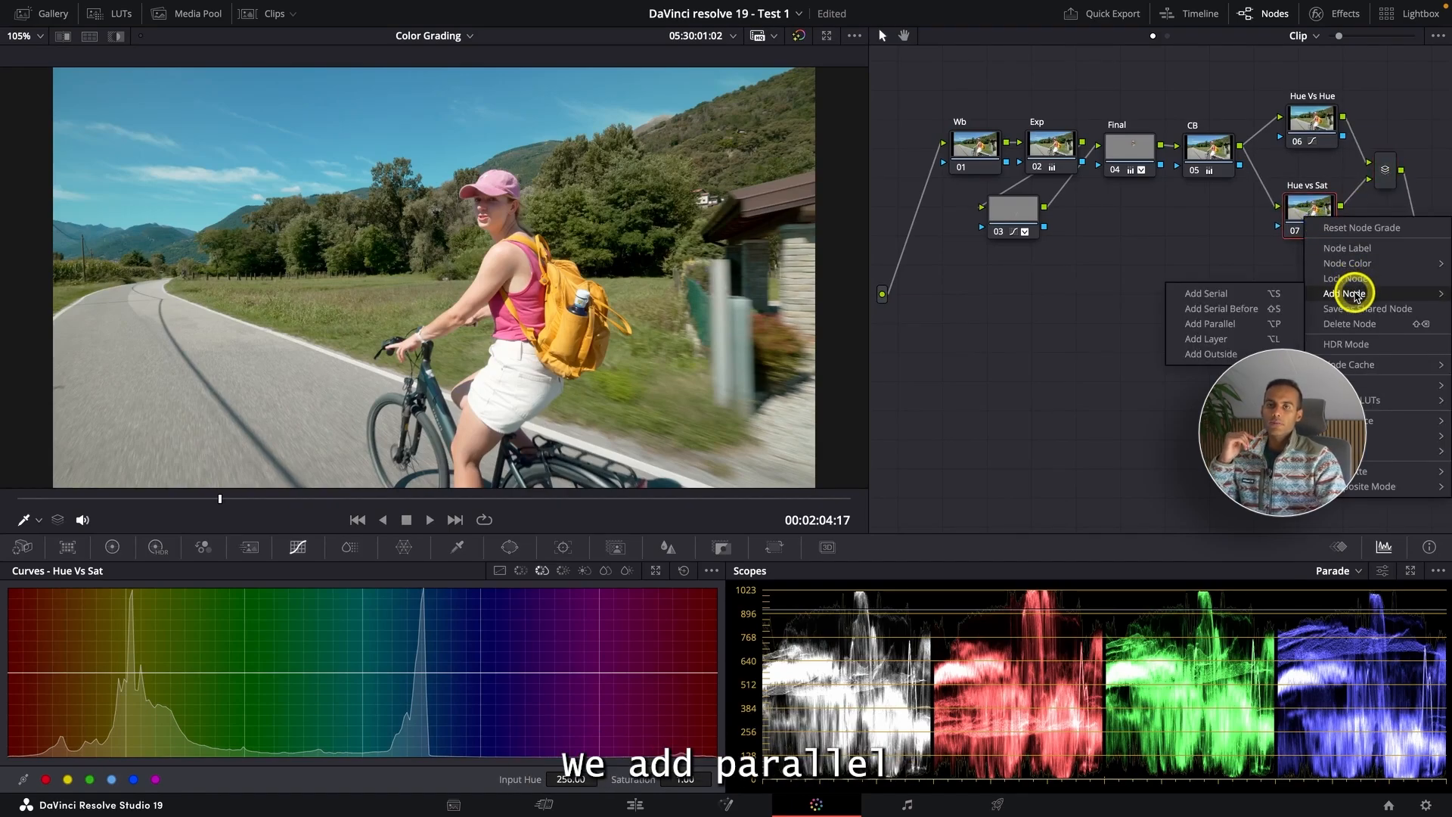
click(1236, 314)
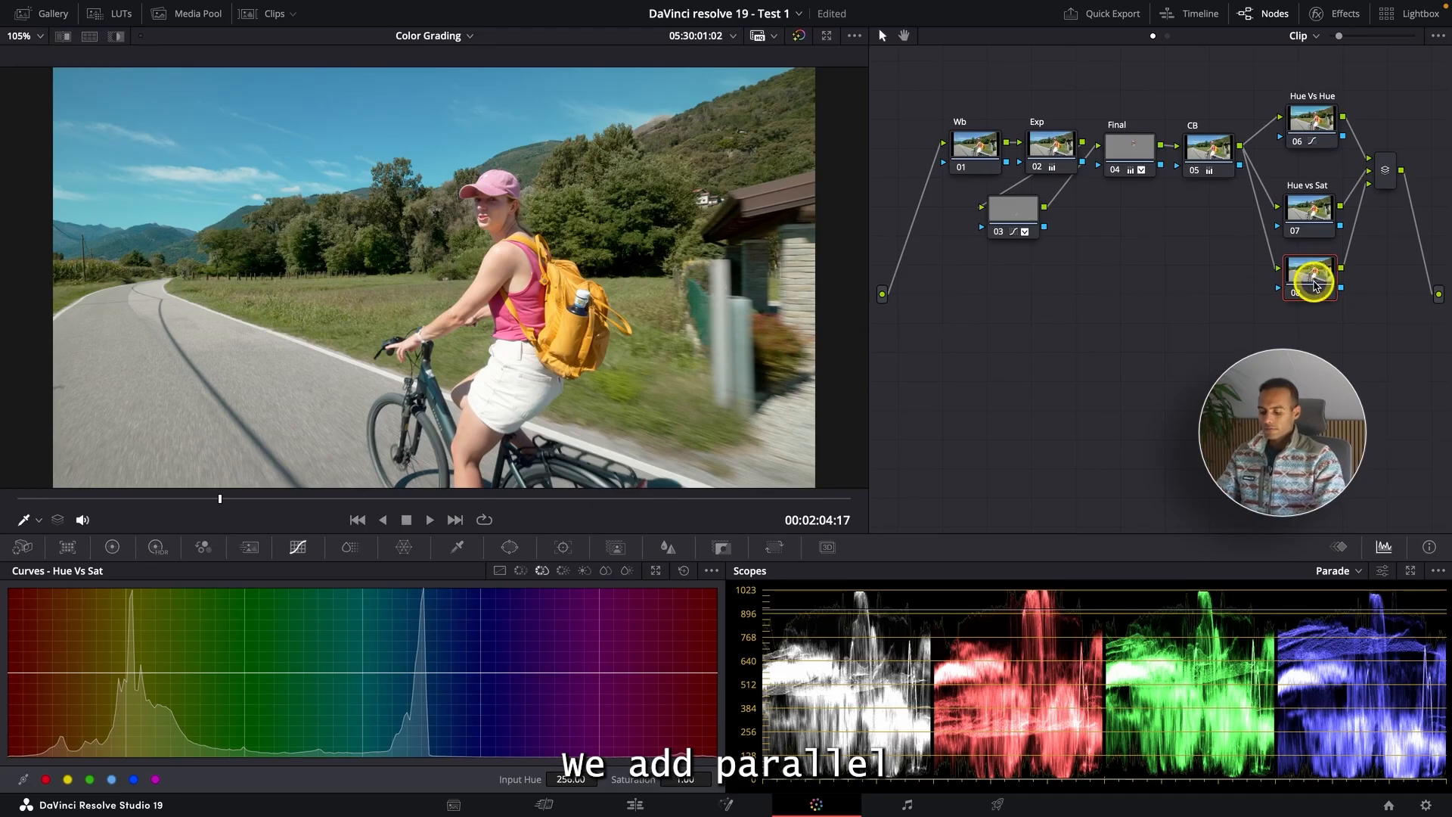
right_click(1314, 286)
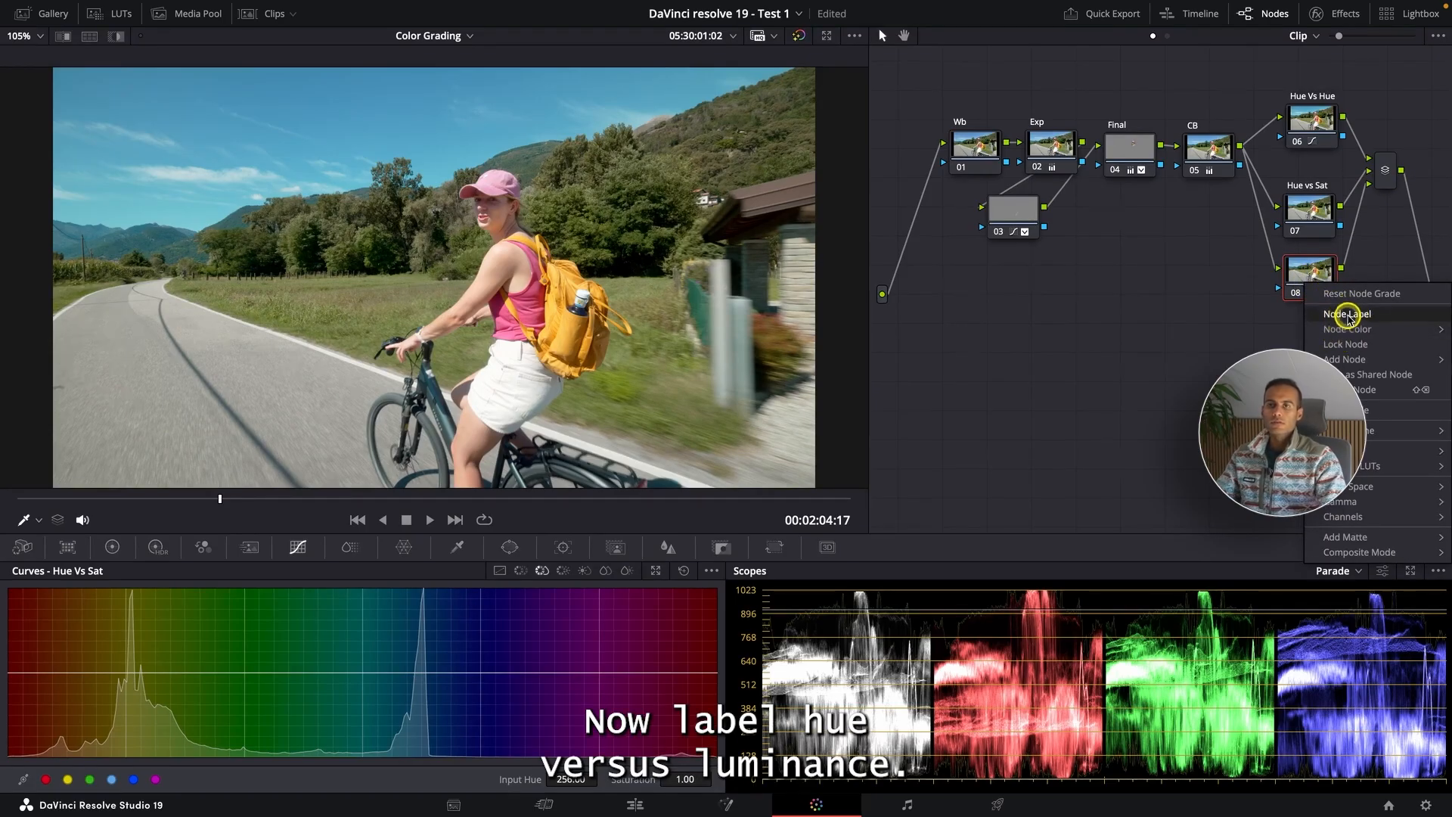
click(1347, 315)
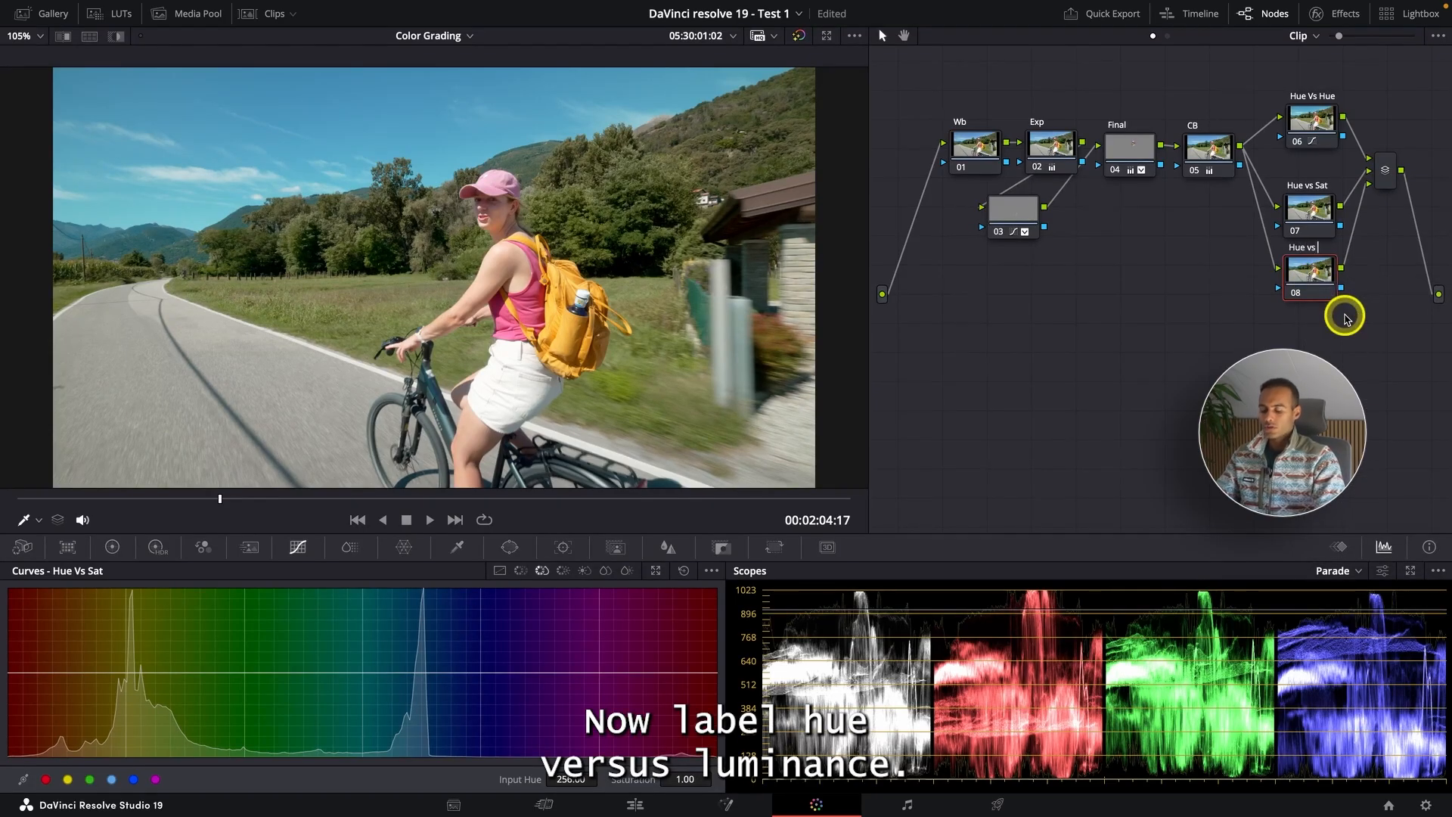
drag(1386, 181, 1393, 222)
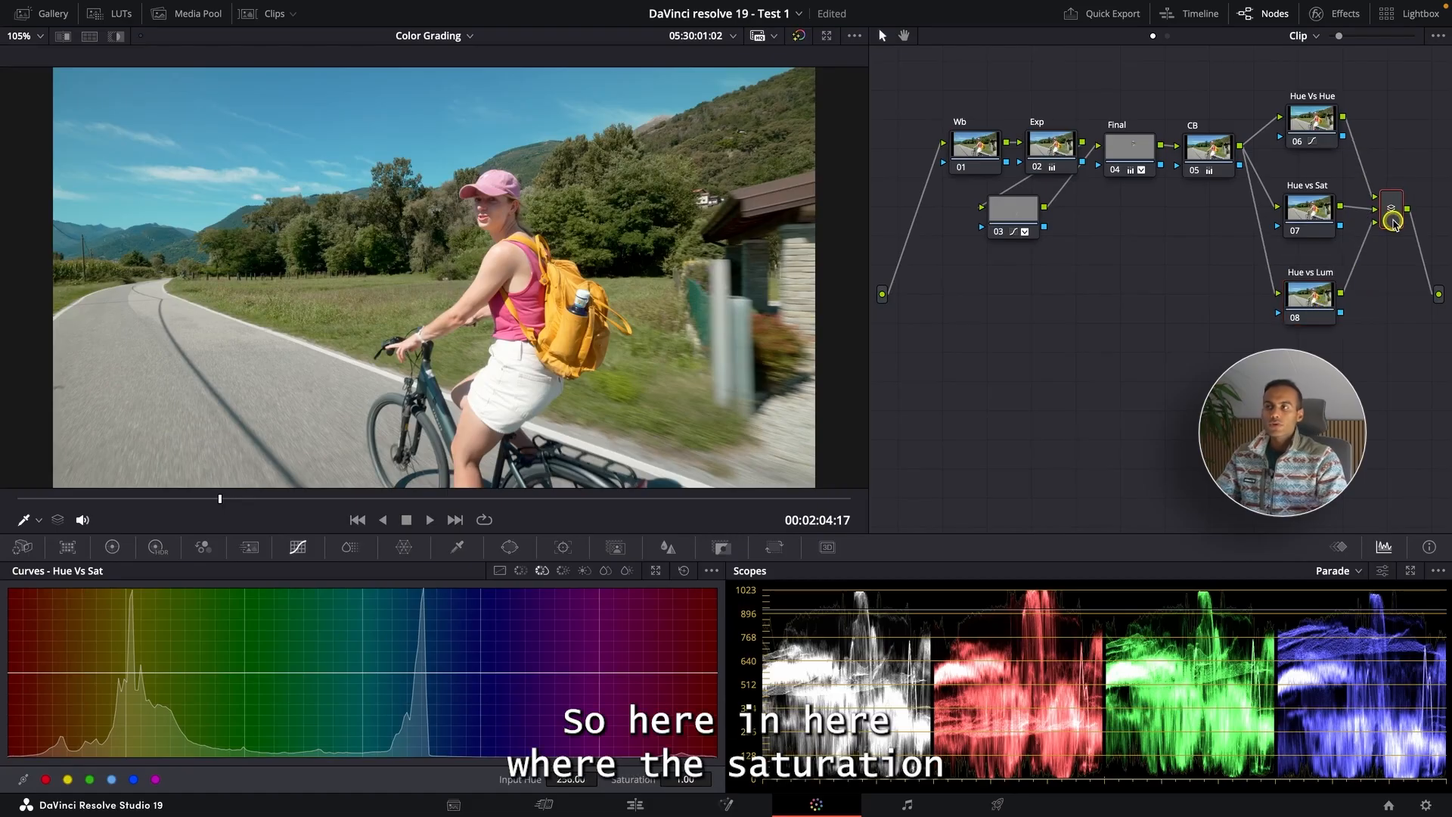
Step: Review the Hue Vs Hue curve on the Hue Vs Hue node
click(1321, 206)
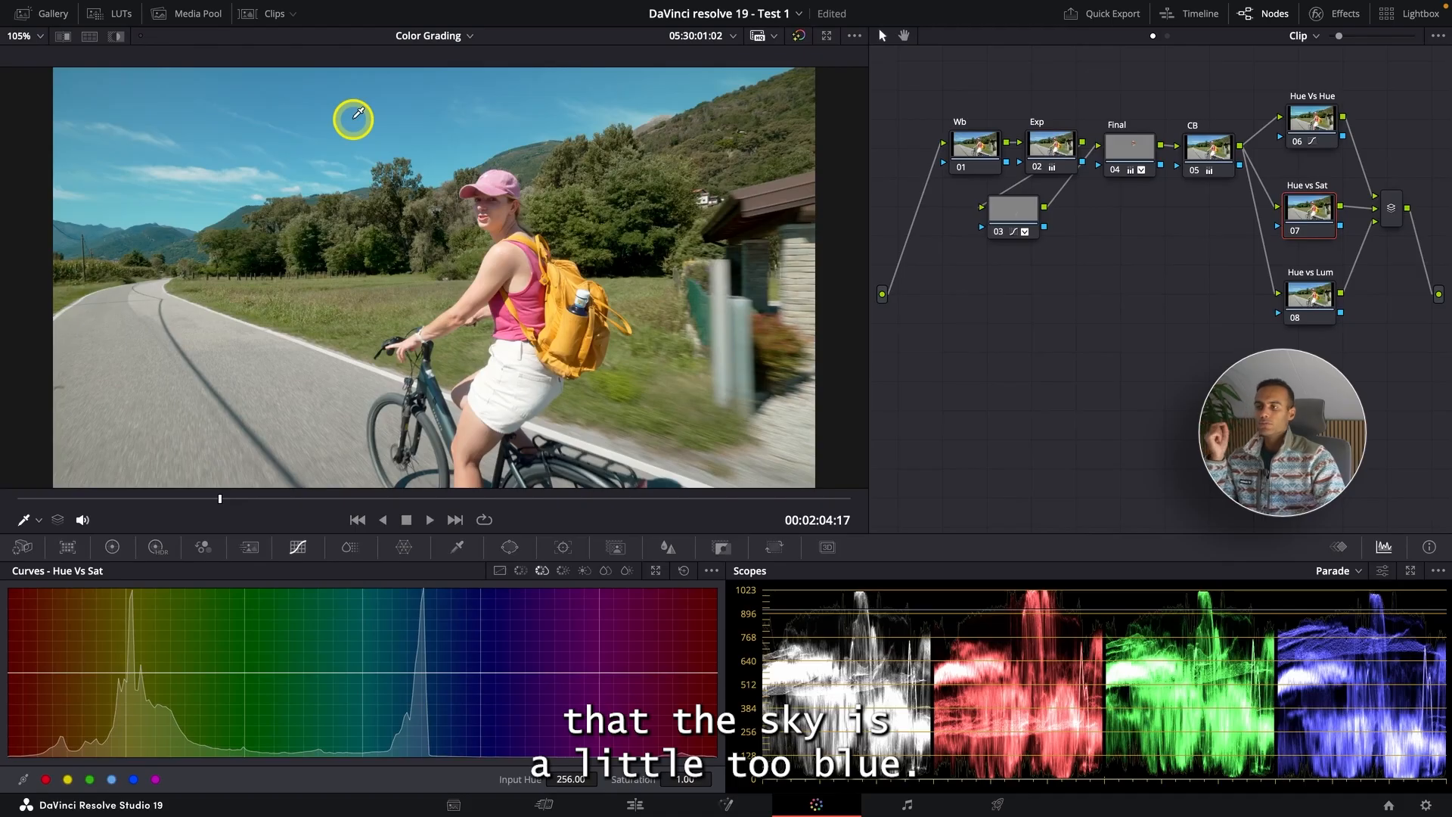
click(519, 570)
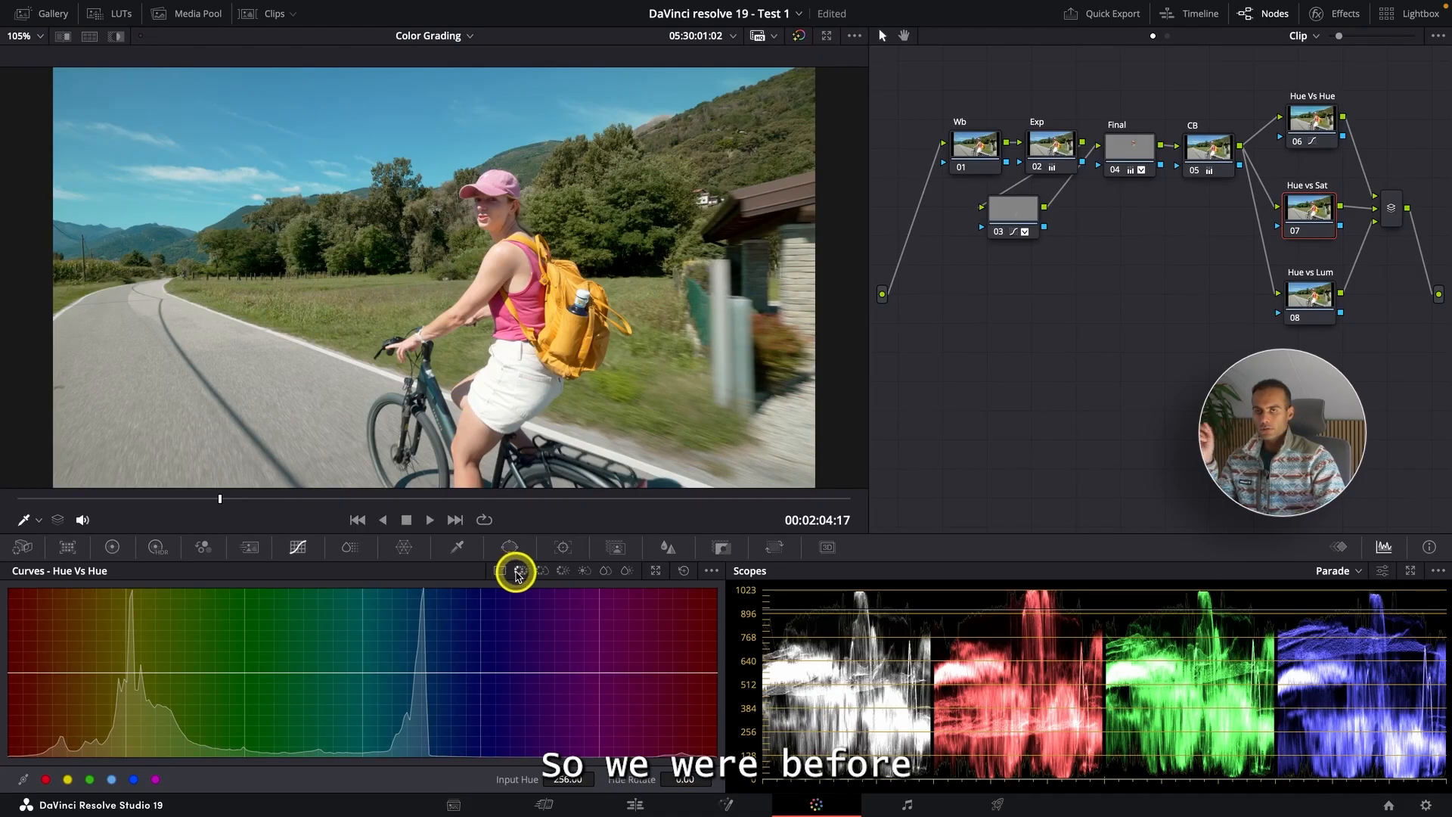
click(1308, 121)
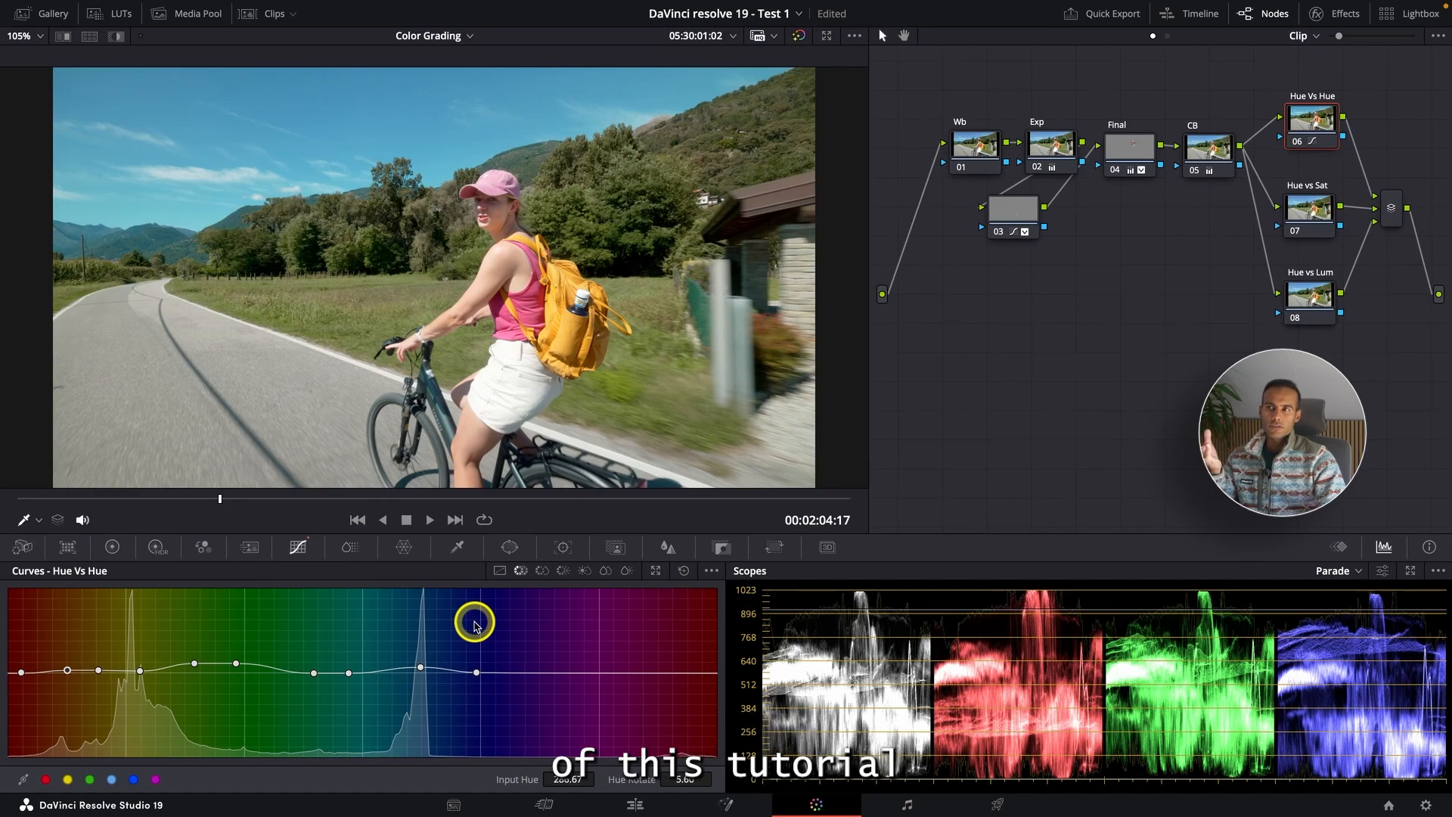
click(1317, 215)
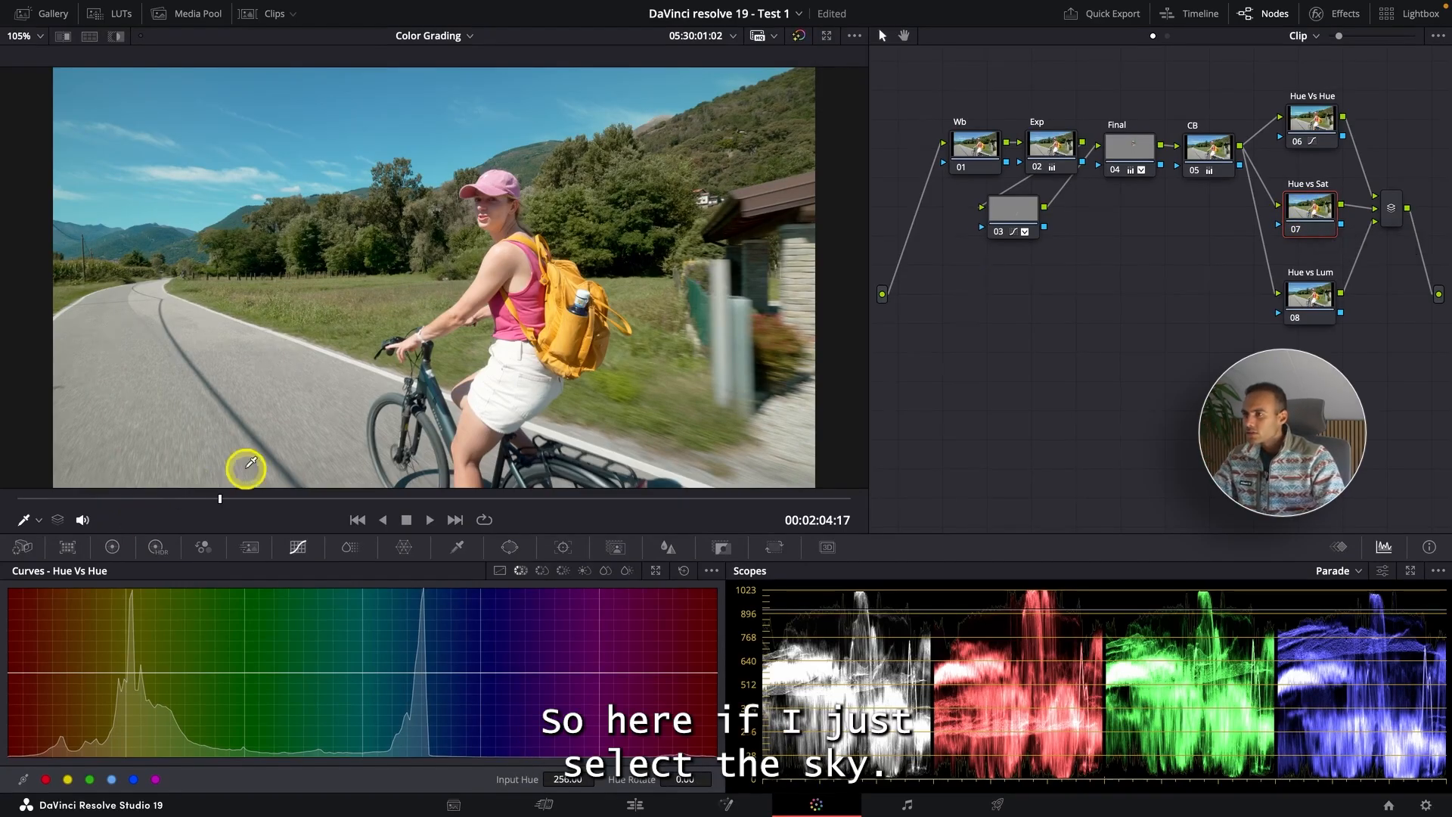
click(318, 87)
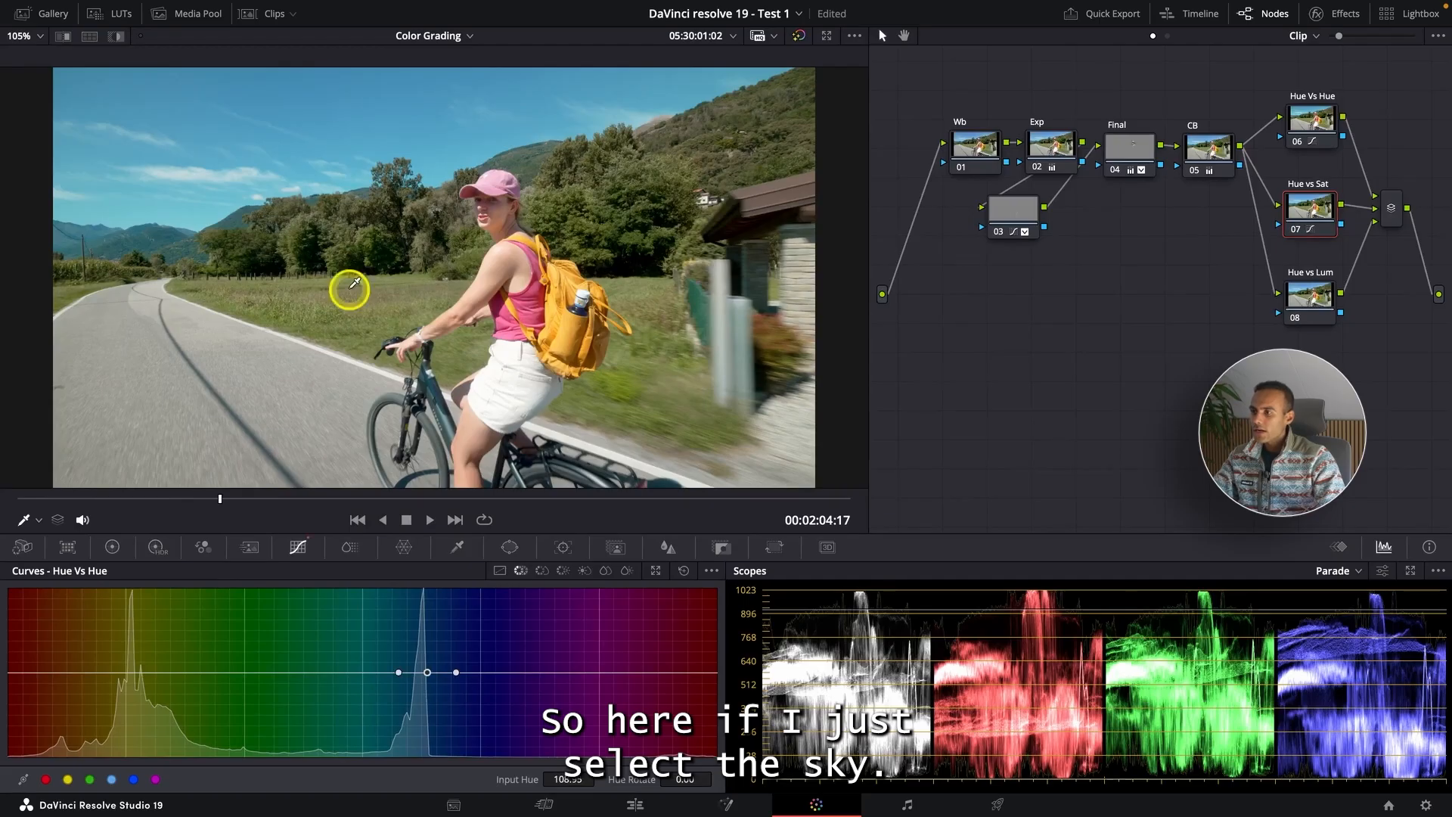
drag(398, 672, 368, 672)
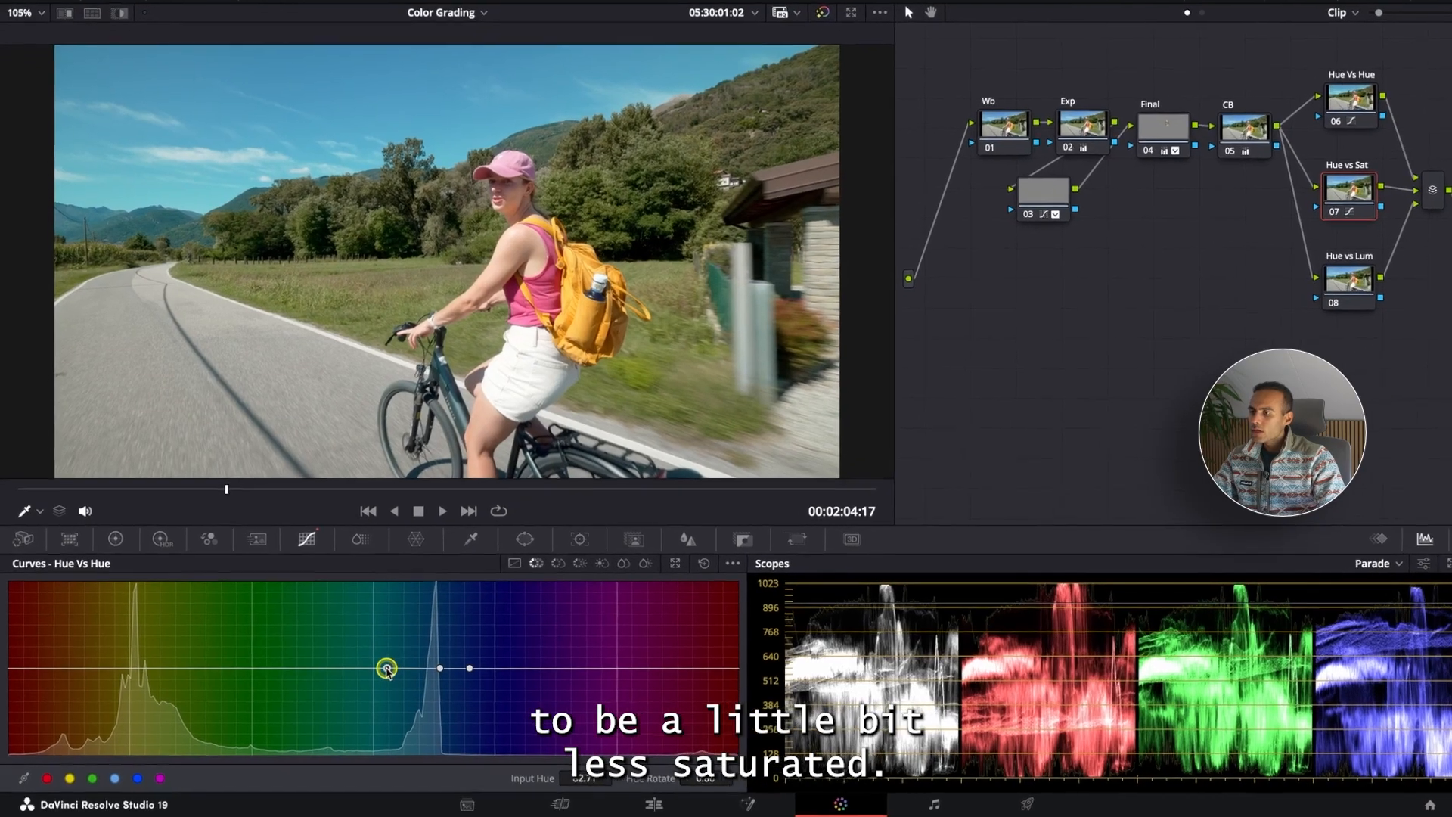
mouse_move(503, 658)
mouse_down()
mouse_move(545, 656)
mouse_move(505, 656)
mouse_move(525, 659)
mouse_up()
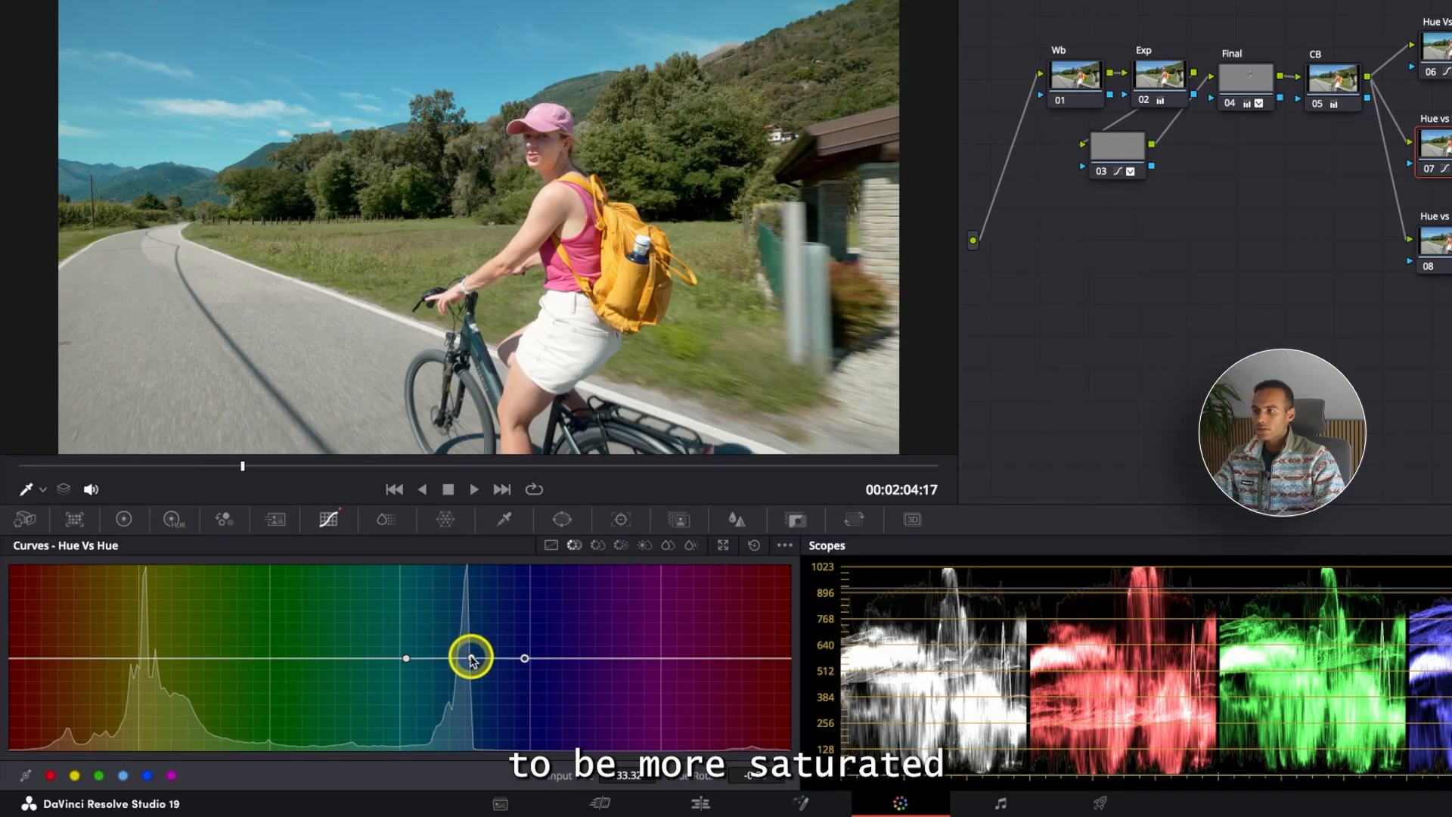
click(753, 546)
Step: On the Hue vs Sat node's Hue Vs Sat curve, sample the sky, widen the blue range and lower its saturation to 0.94
click(597, 546)
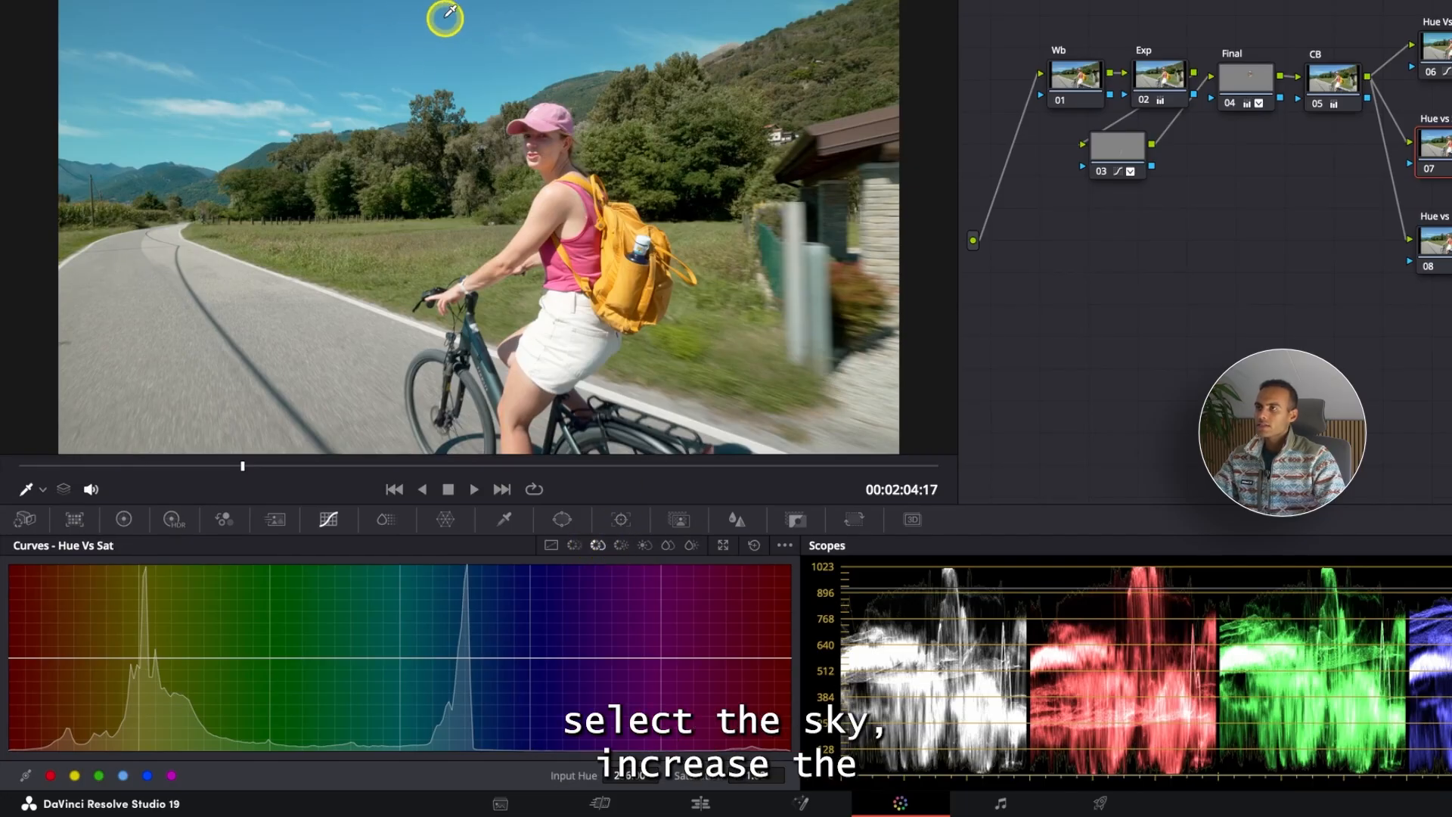
drag(439, 657, 388, 659)
mouse_move(502, 657)
mouse_down()
mouse_move(535, 657)
mouse_move(507, 658)
mouse_up()
click(471, 658)
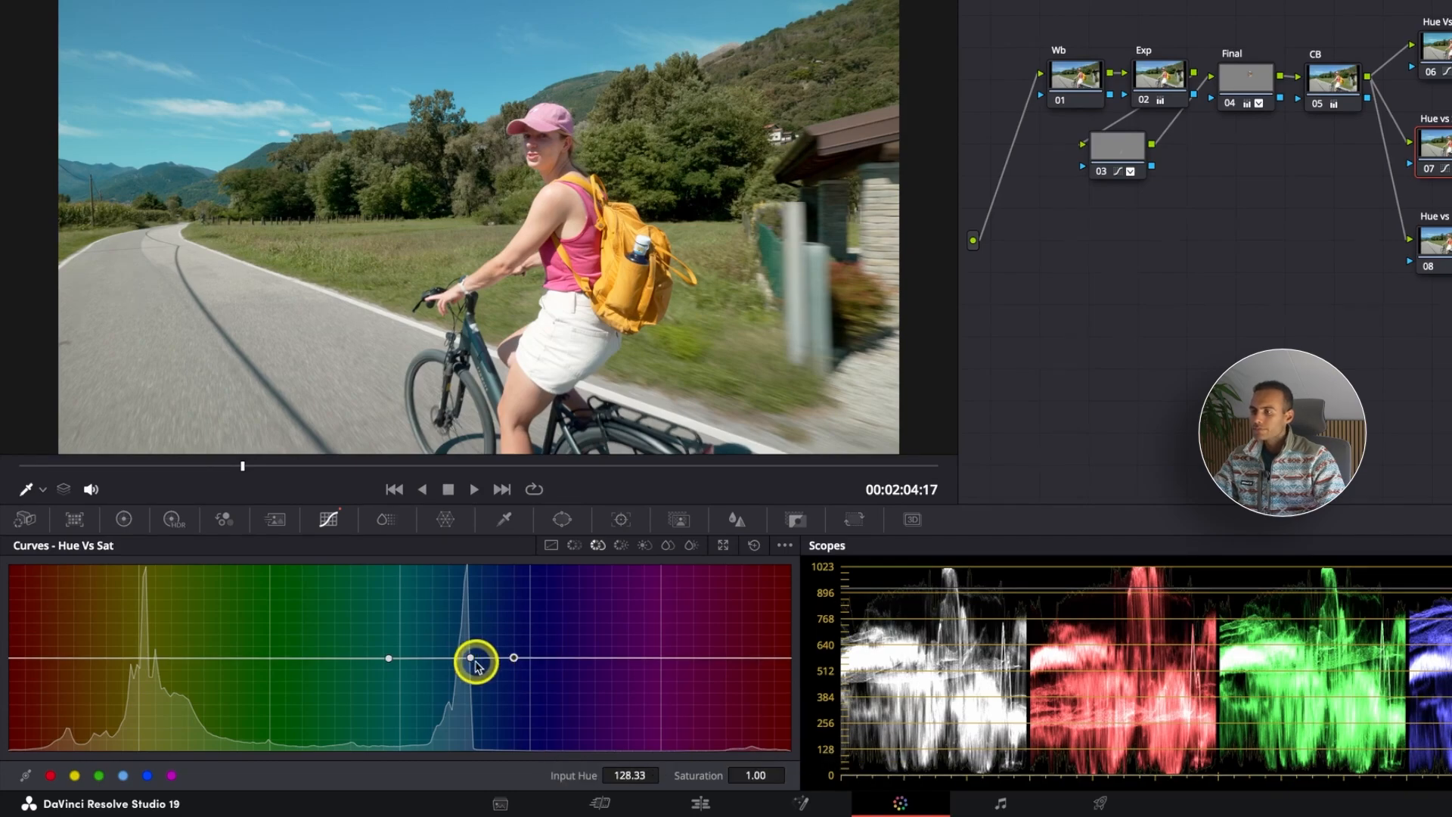
click(470, 657)
mouse_move(471, 658)
mouse_down()
mouse_move(460, 713)
mouse_move(460, 594)
mouse_move(454, 666)
mouse_up()
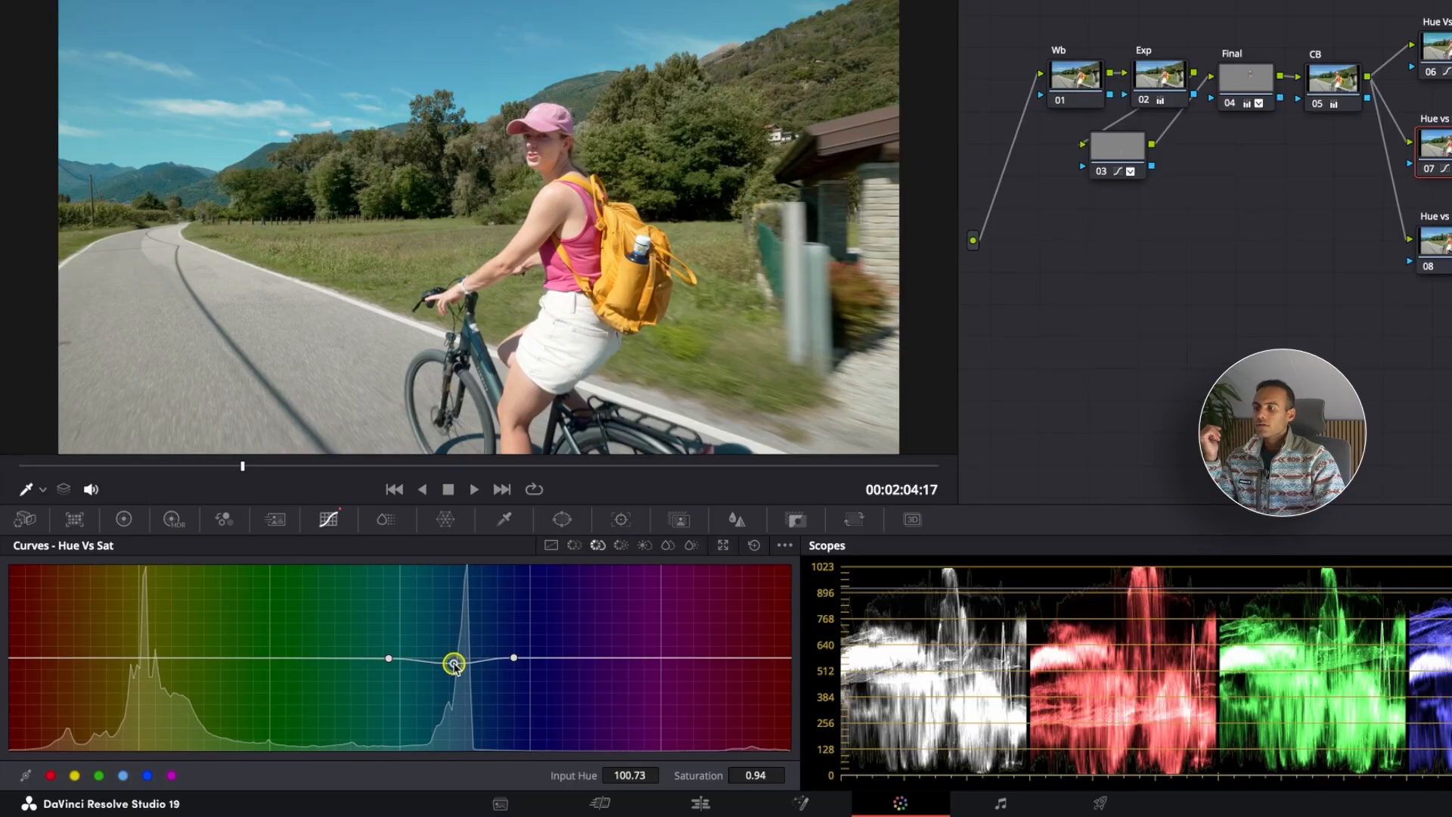
Step: Compare the sky before and after full screen, and lower its saturation slightly further on the Hue Vs Sat curve
key(ctrl+f)
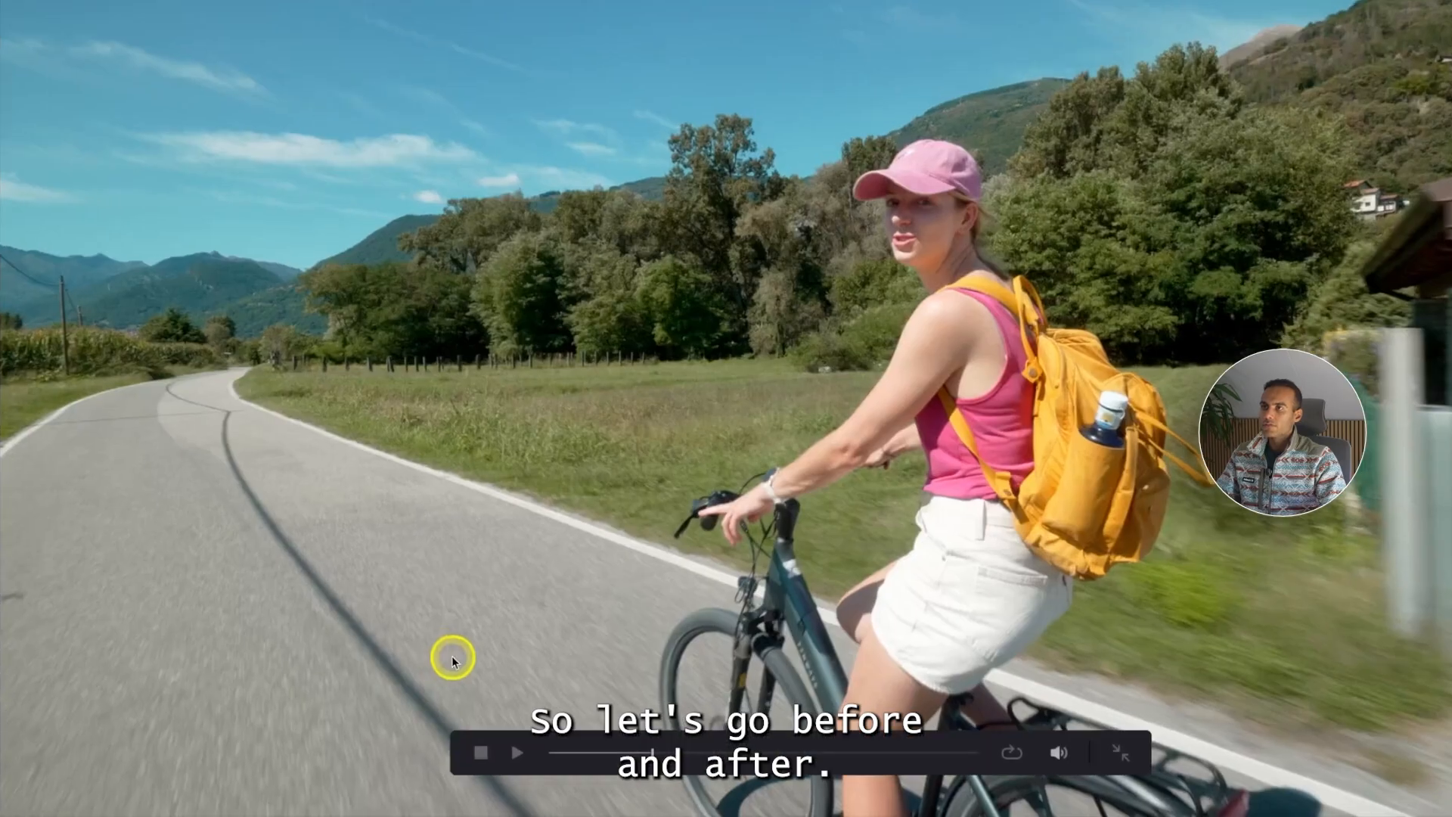
key(ctrl+f)
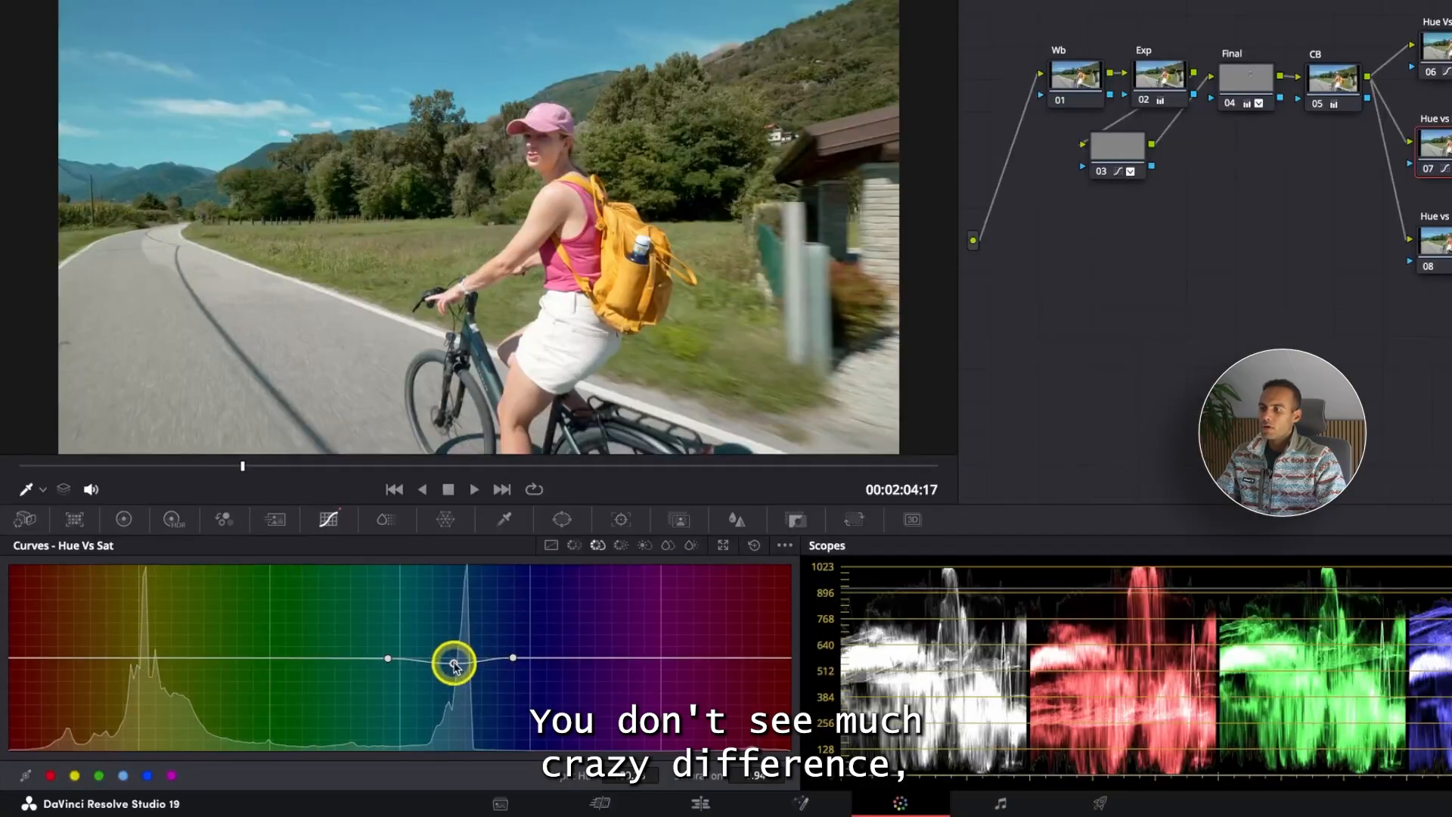
drag(456, 665, 457, 669)
key(ctrl+d)
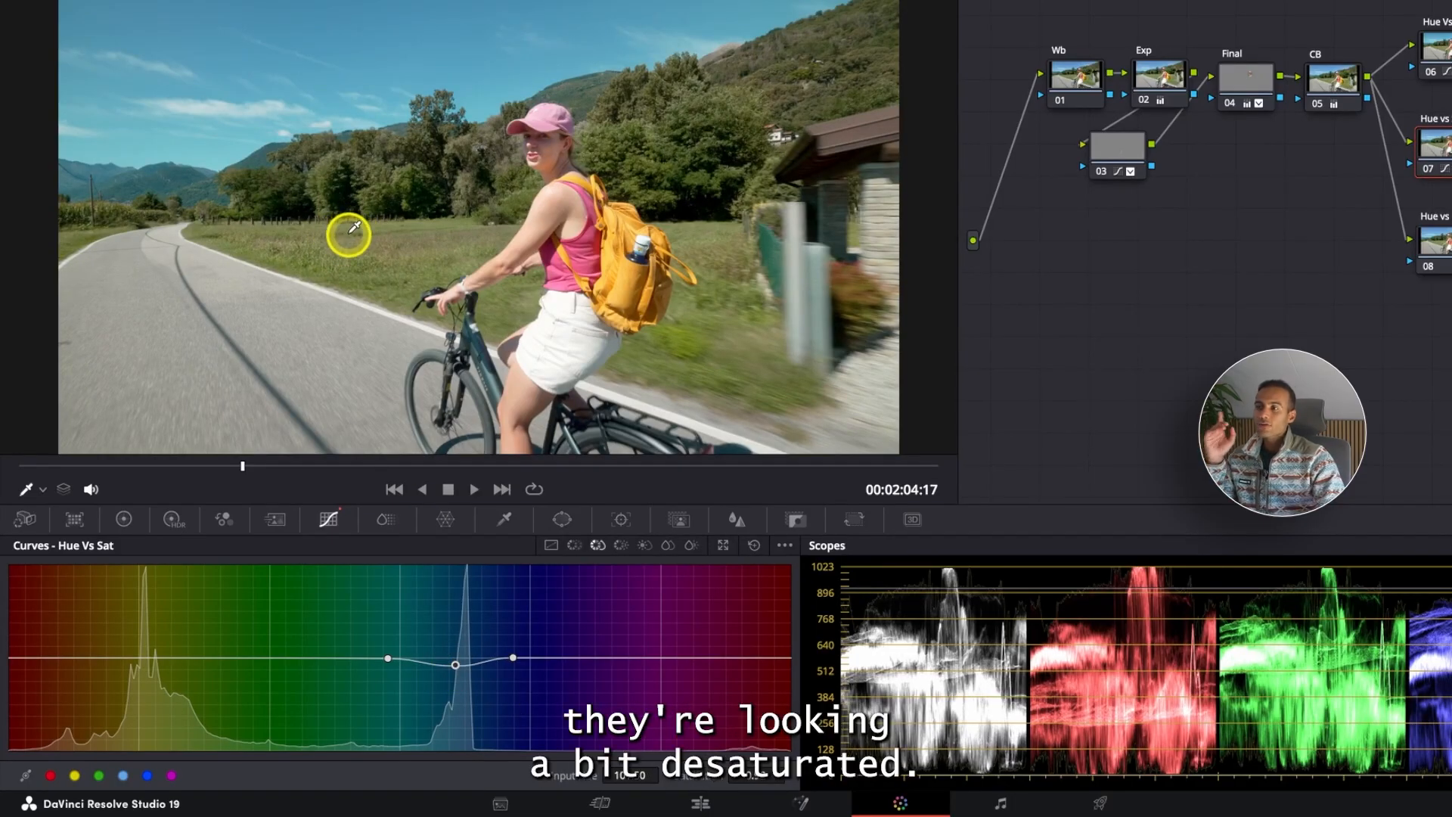
Step: Sample the trees on the Hue Vs Sat curve and raise the greens' saturation to about 1.13, extending the range towards yellow
click(262, 178)
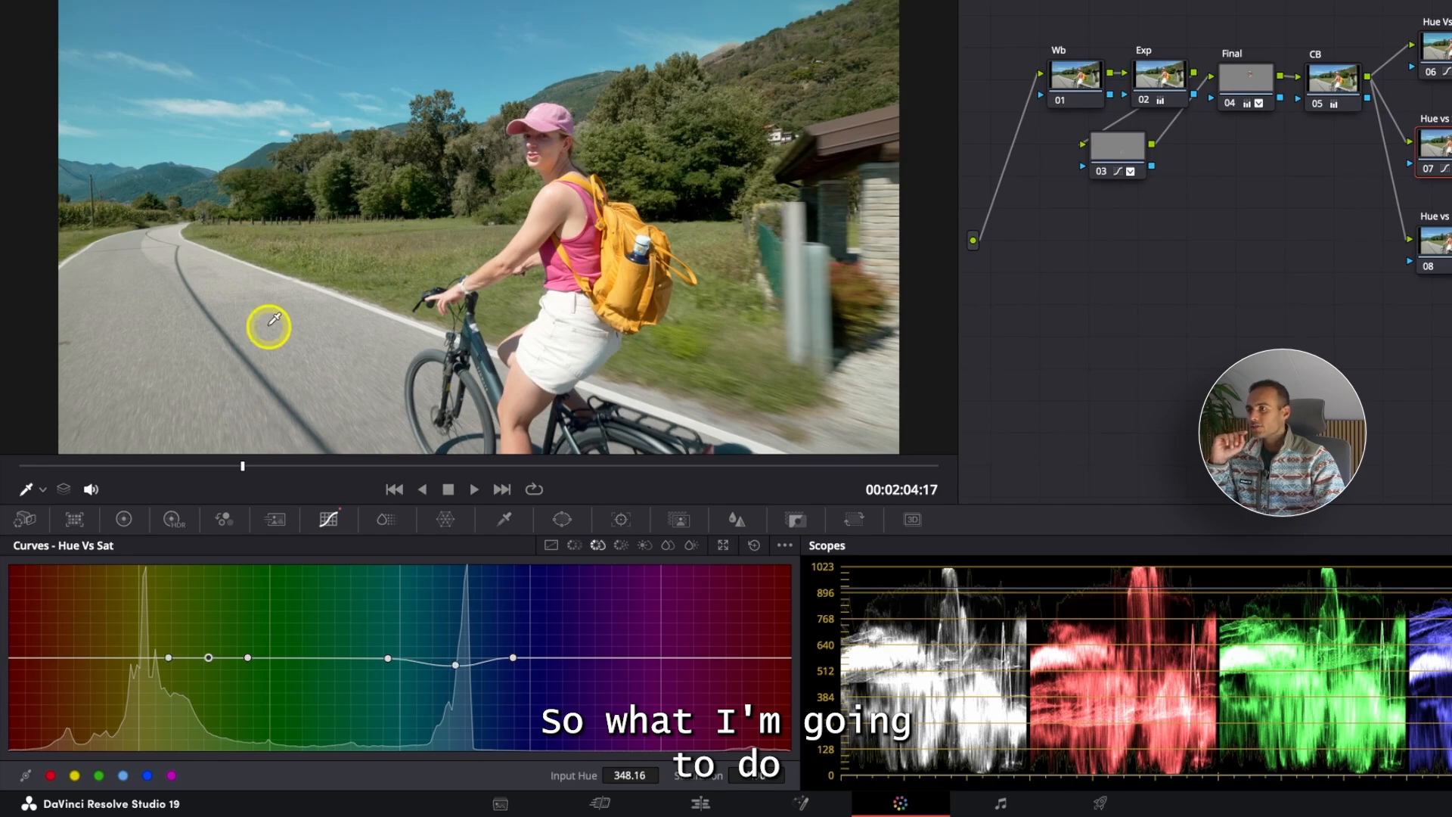
click(303, 658)
drag(254, 655, 261, 648)
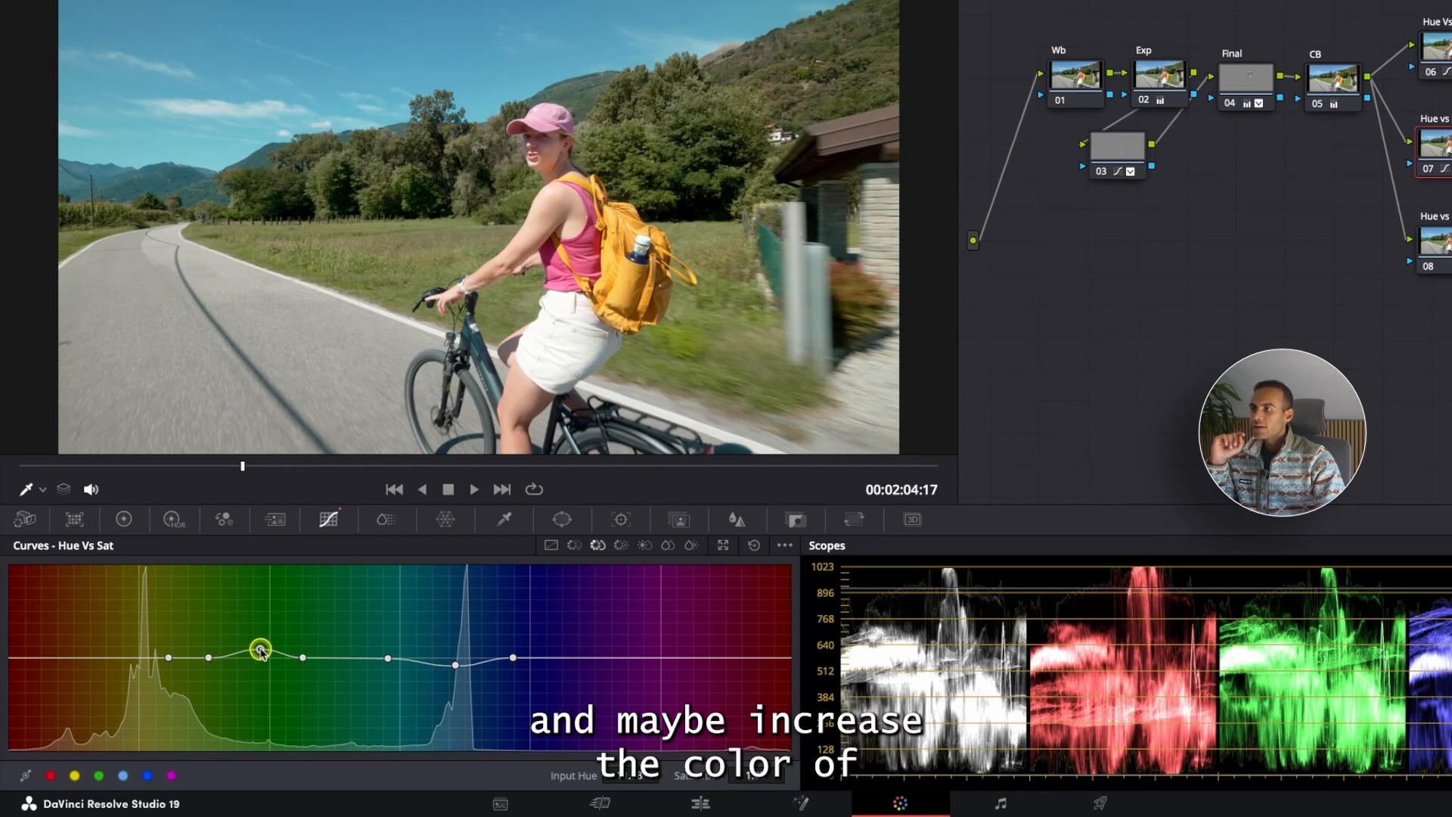
click(208, 657)
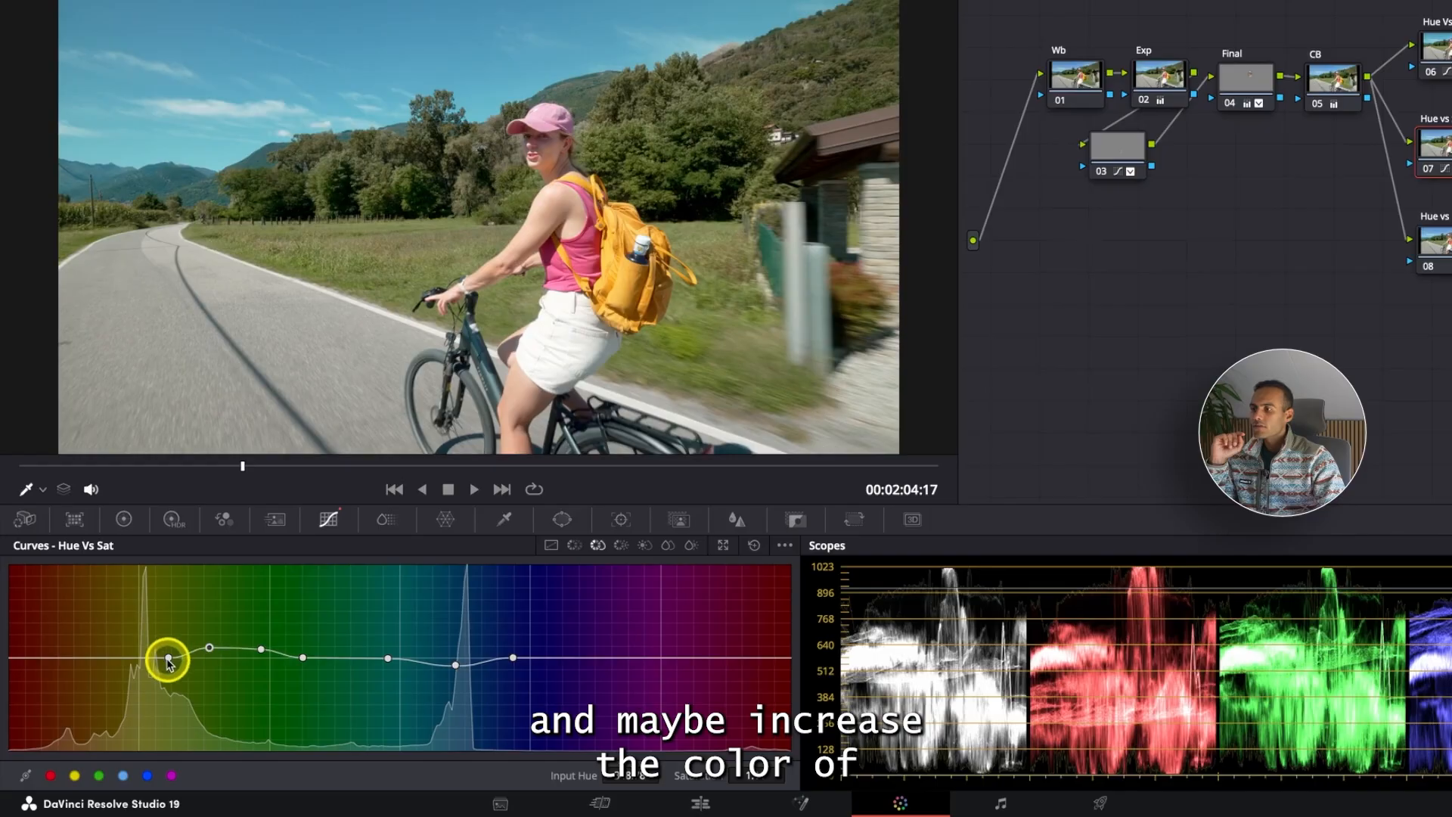
click(142, 658)
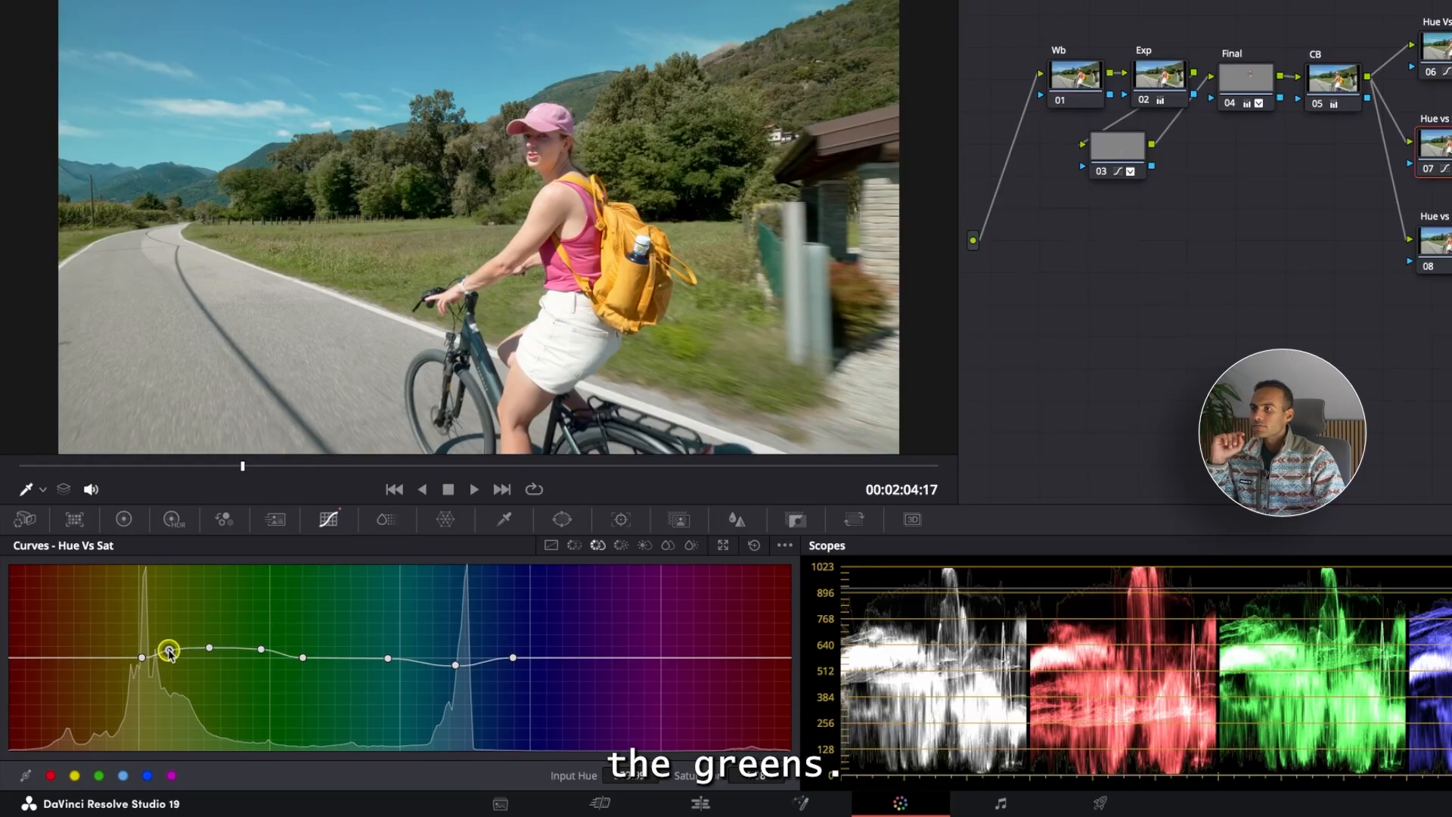
drag(203, 655, 213, 651)
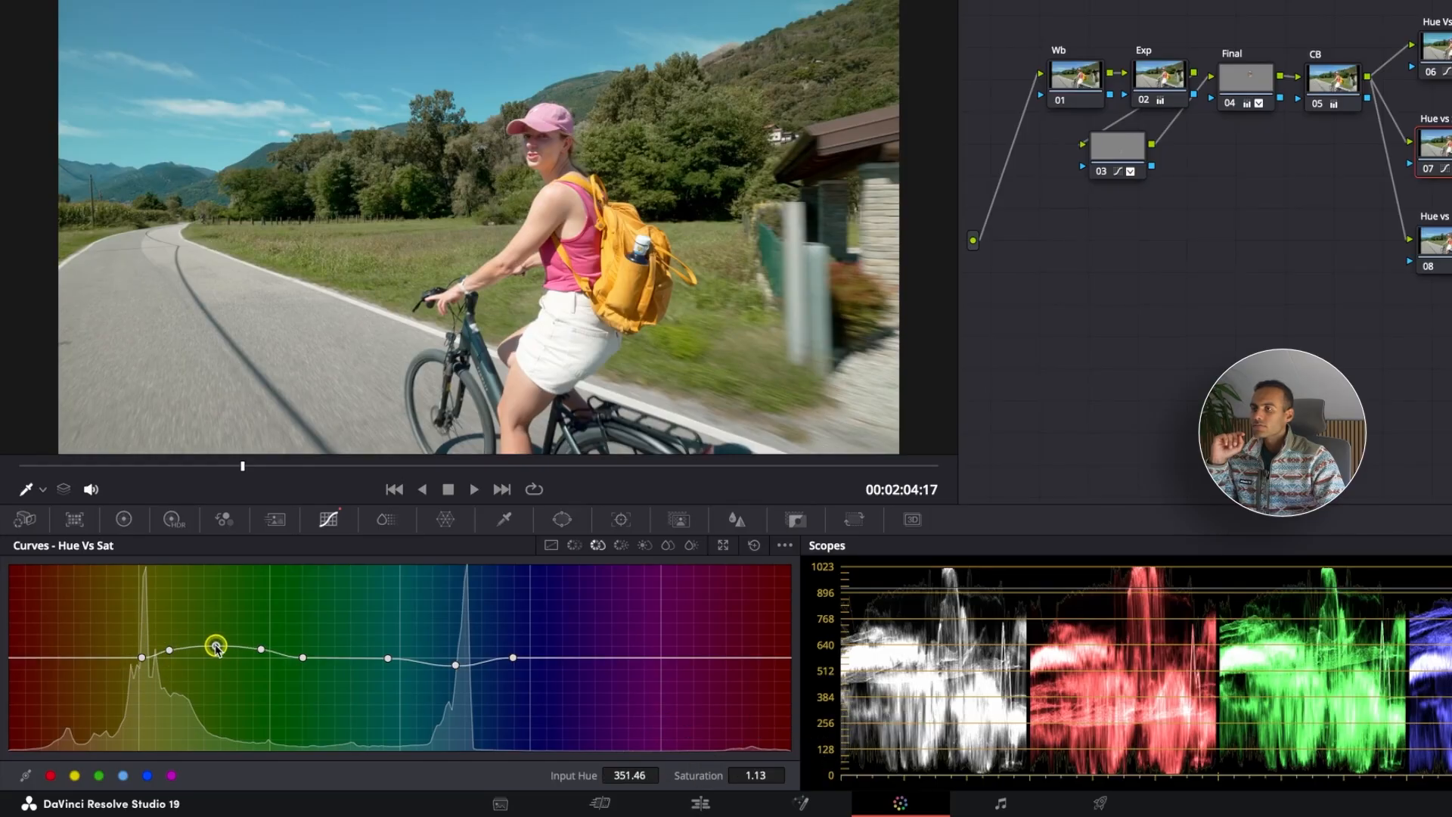
Step: Raise the green saturation further on the Hue Vs Sat curve and widen the raised range towards cyan
click(171, 651)
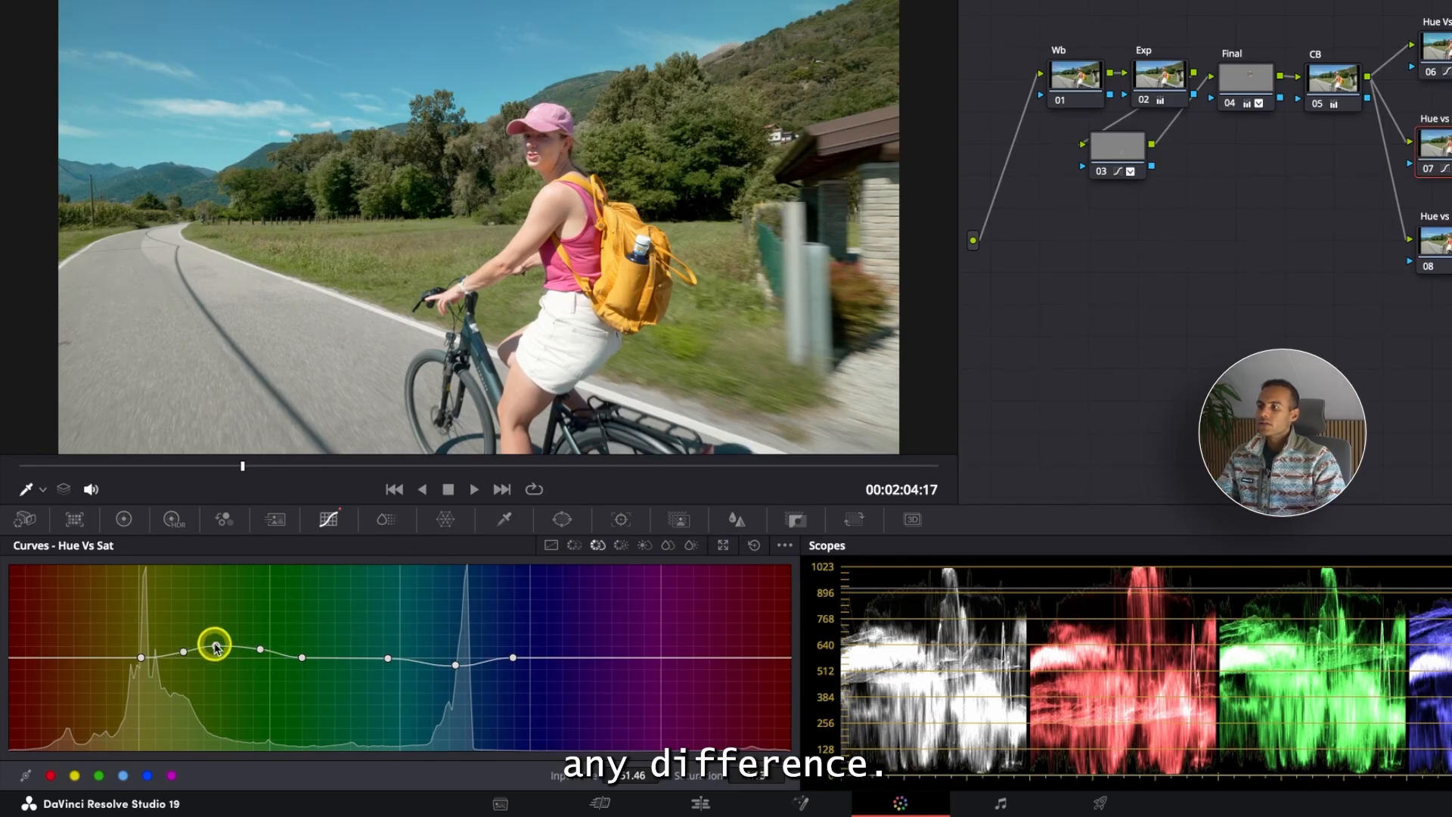
drag(216, 645, 310, 645)
click(331, 657)
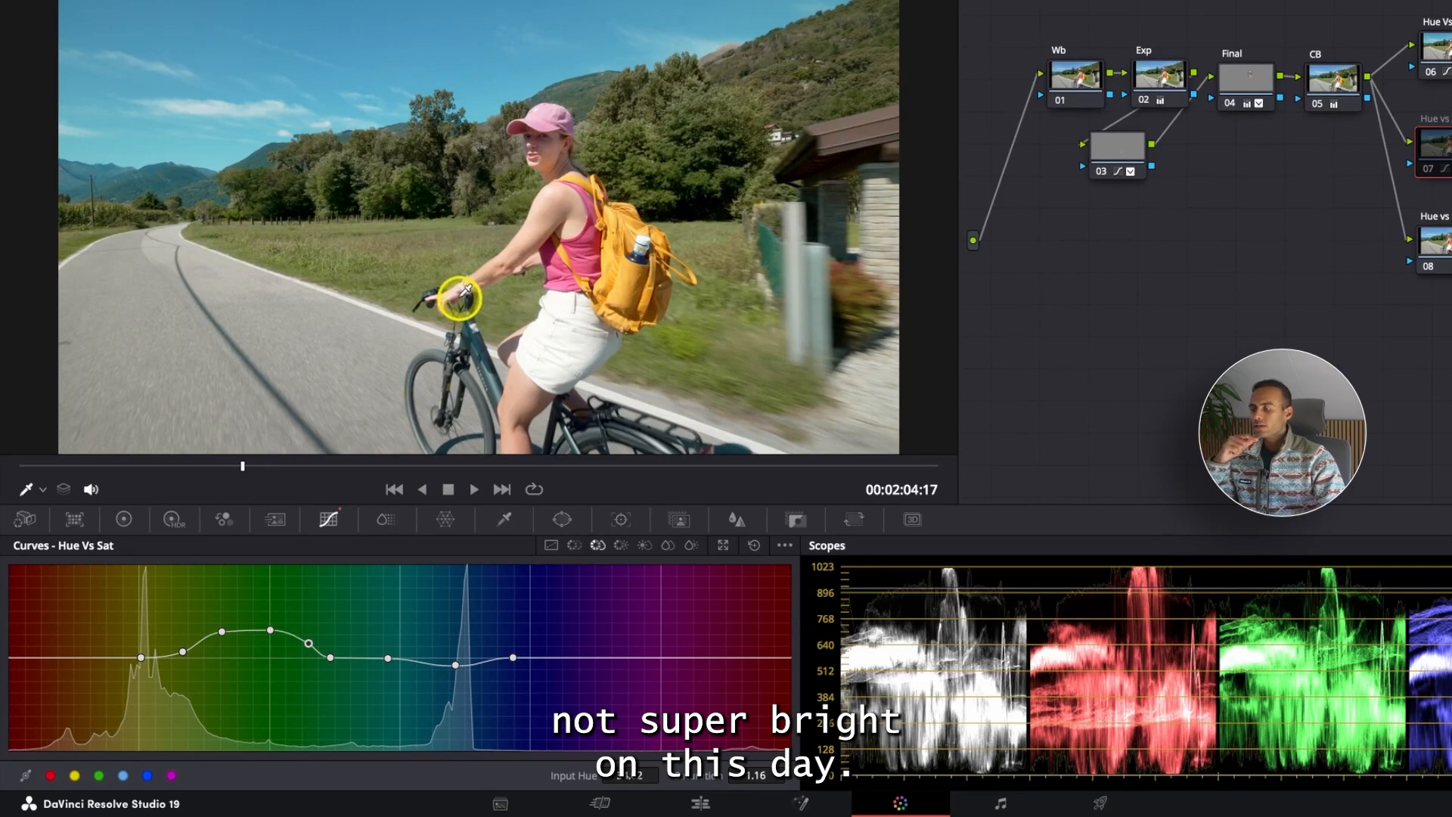
Step: Sample the backpack on the Hue Vs Sat curve and lower the orange and yellow saturation to 0.86
click(635, 283)
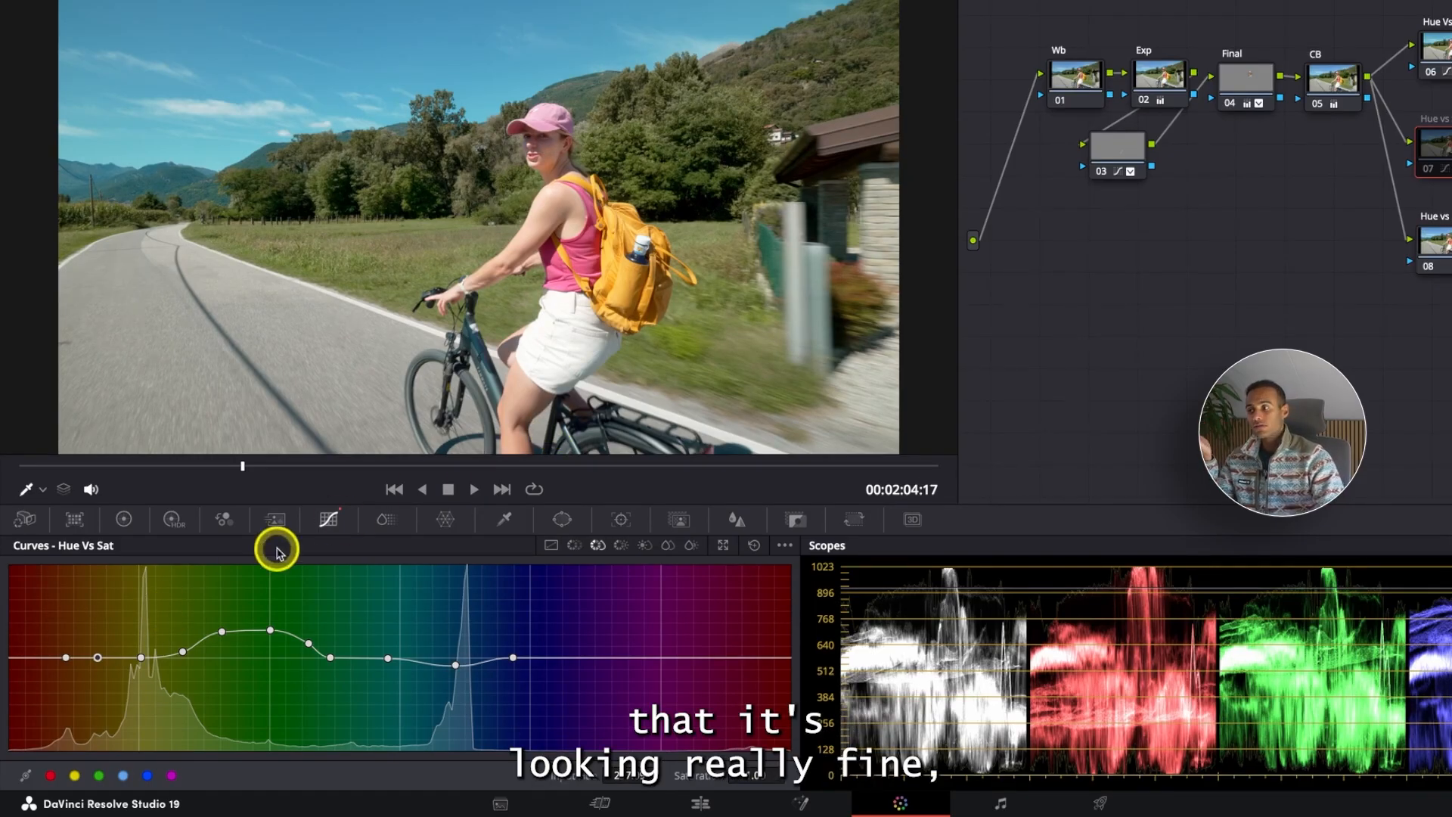
drag(108, 663, 103, 668)
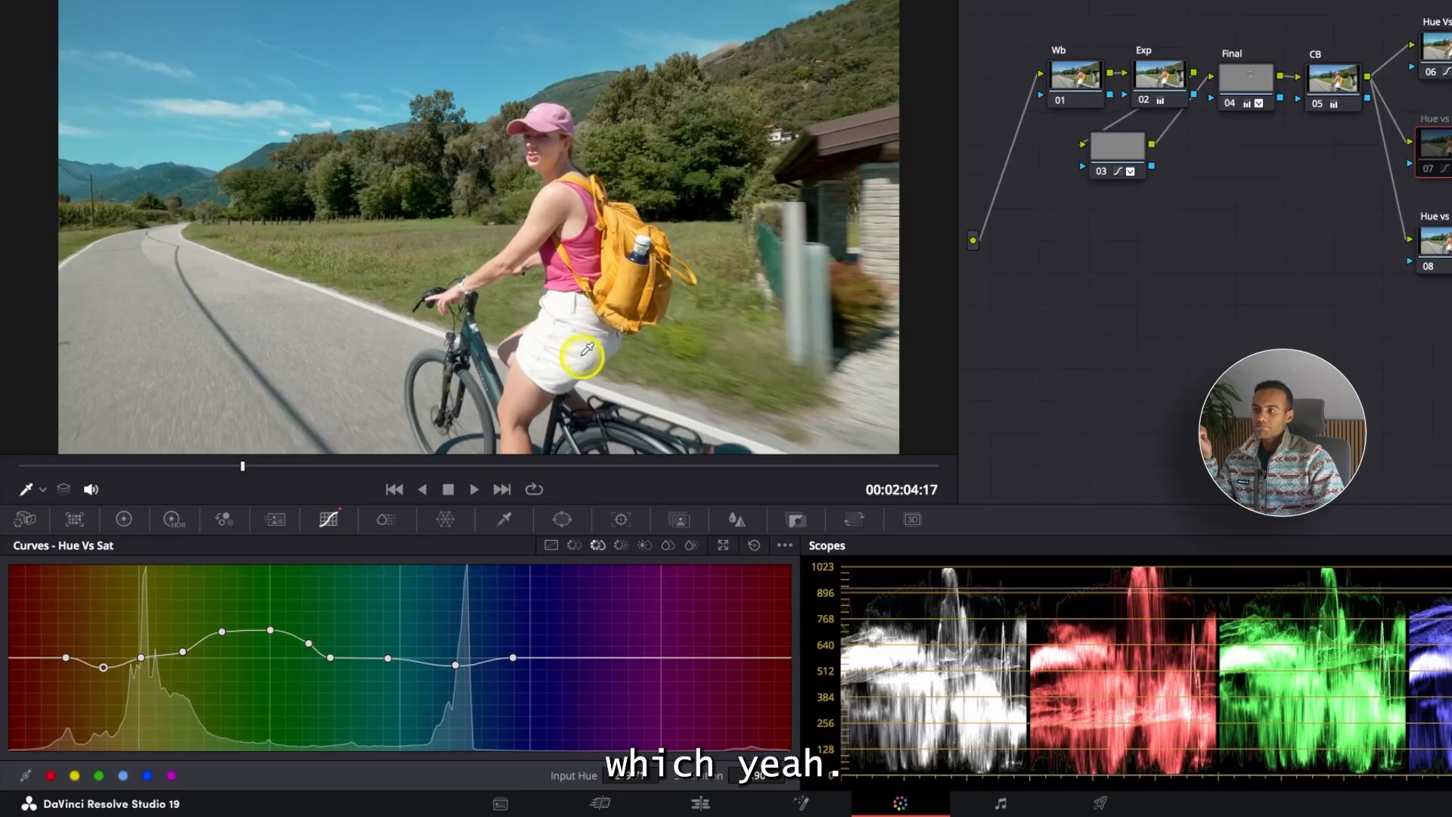
drag(142, 658, 145, 661)
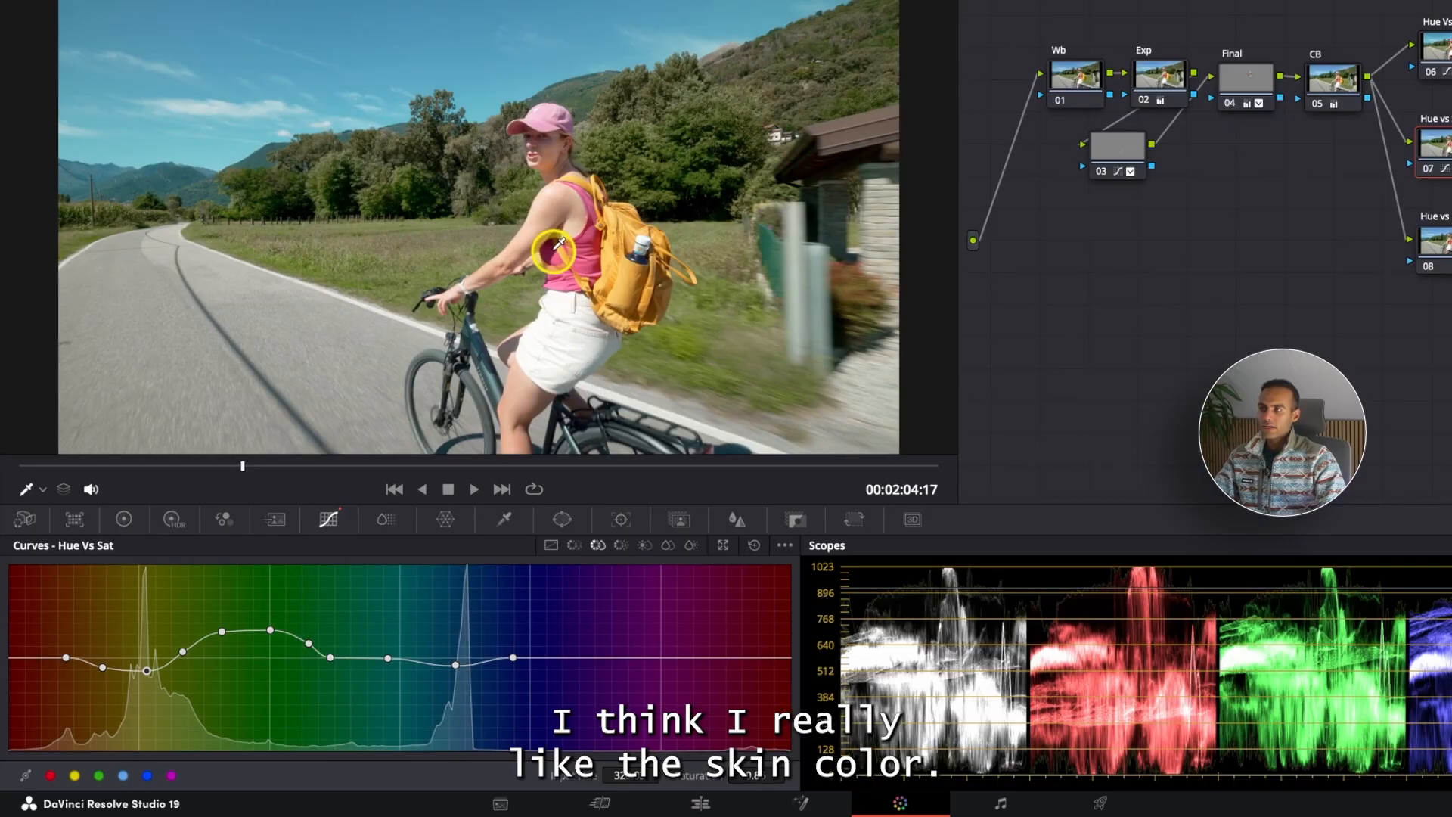
Step: Compare the image with the Hue vs Sat node off and on, full screen and against the parade scope
key(ctrl+f)
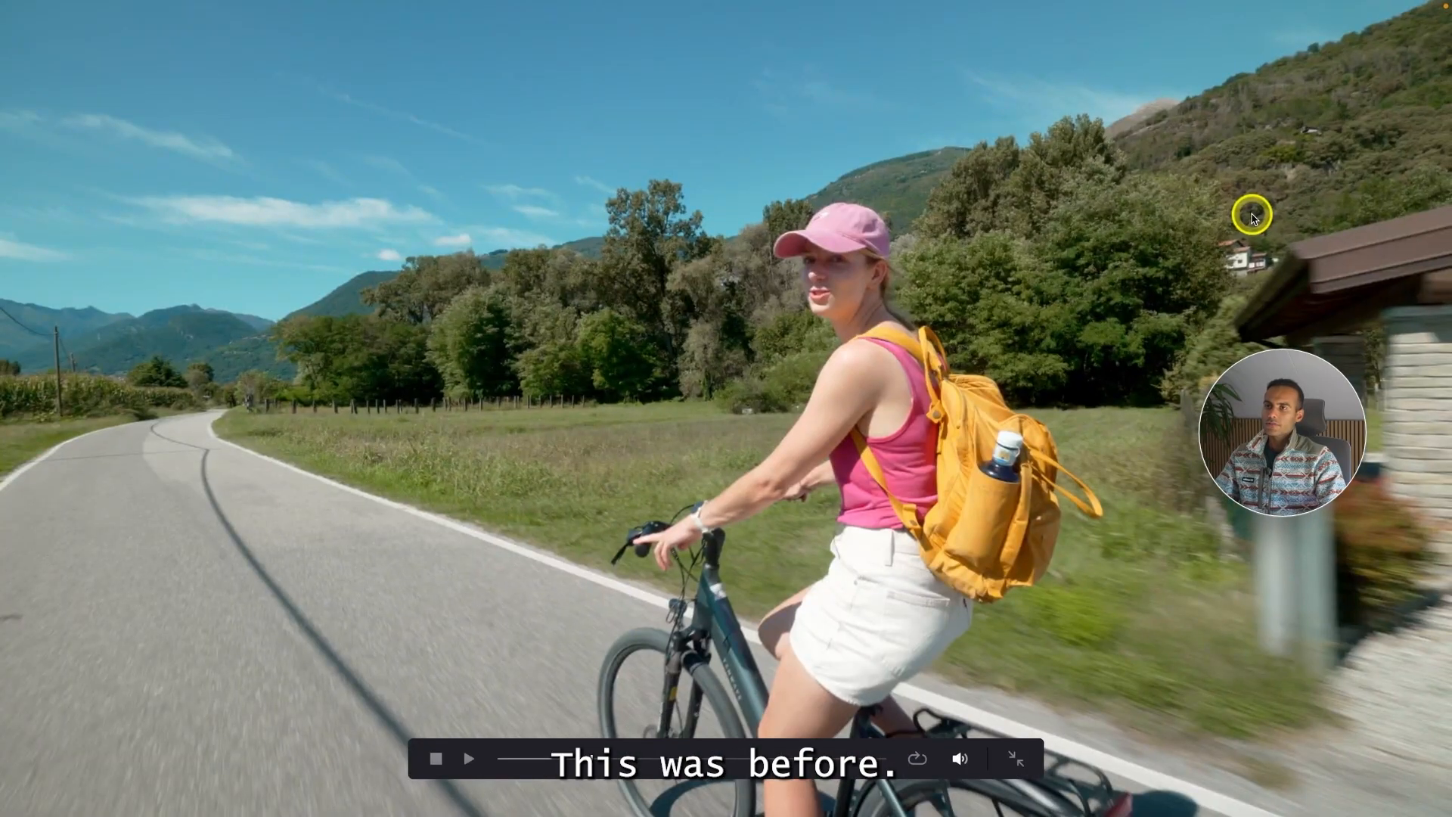
key(ctrl+f)
key(ctrl+d)
key(ctrl+d)
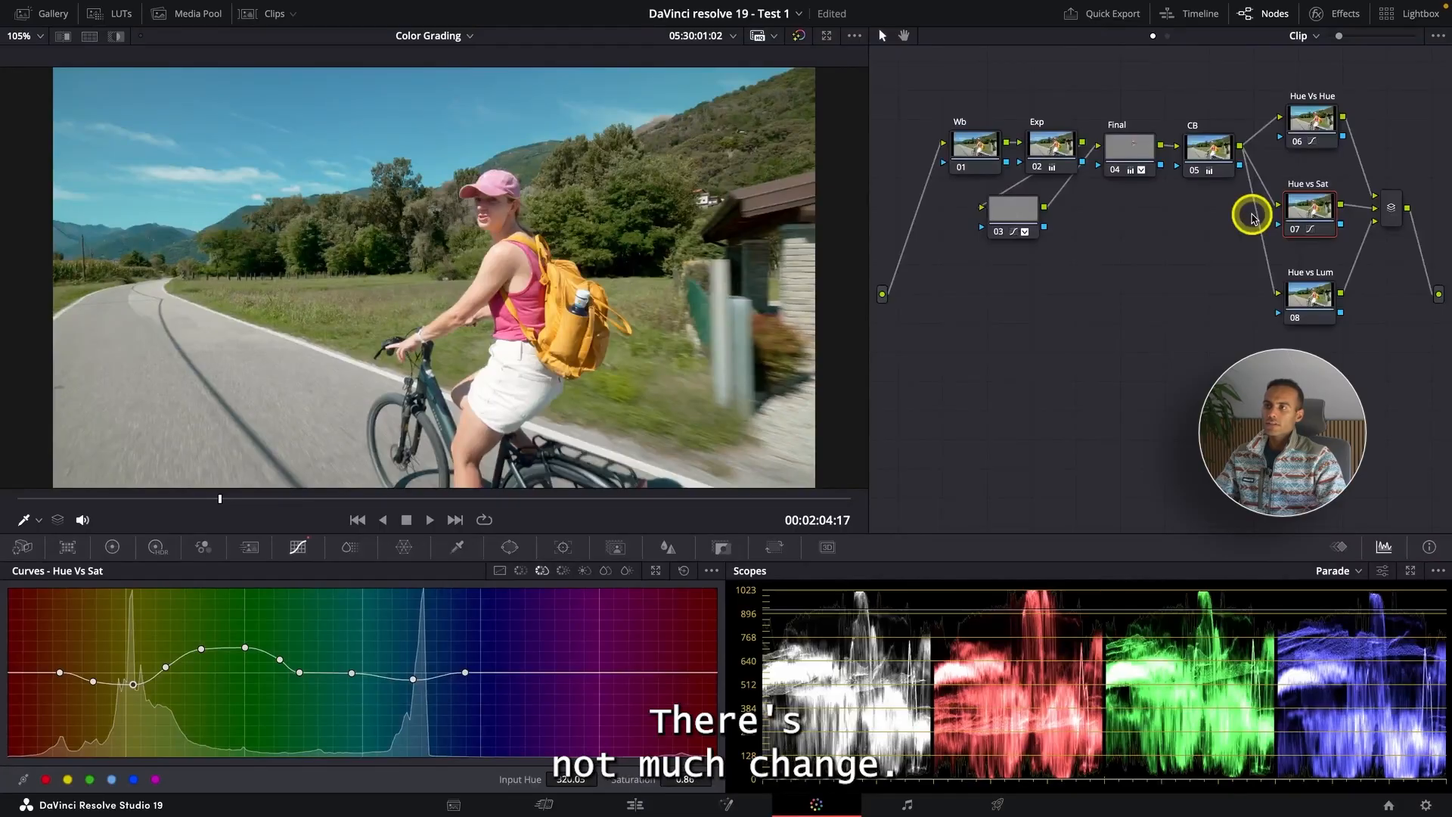
key(ctrl+d)
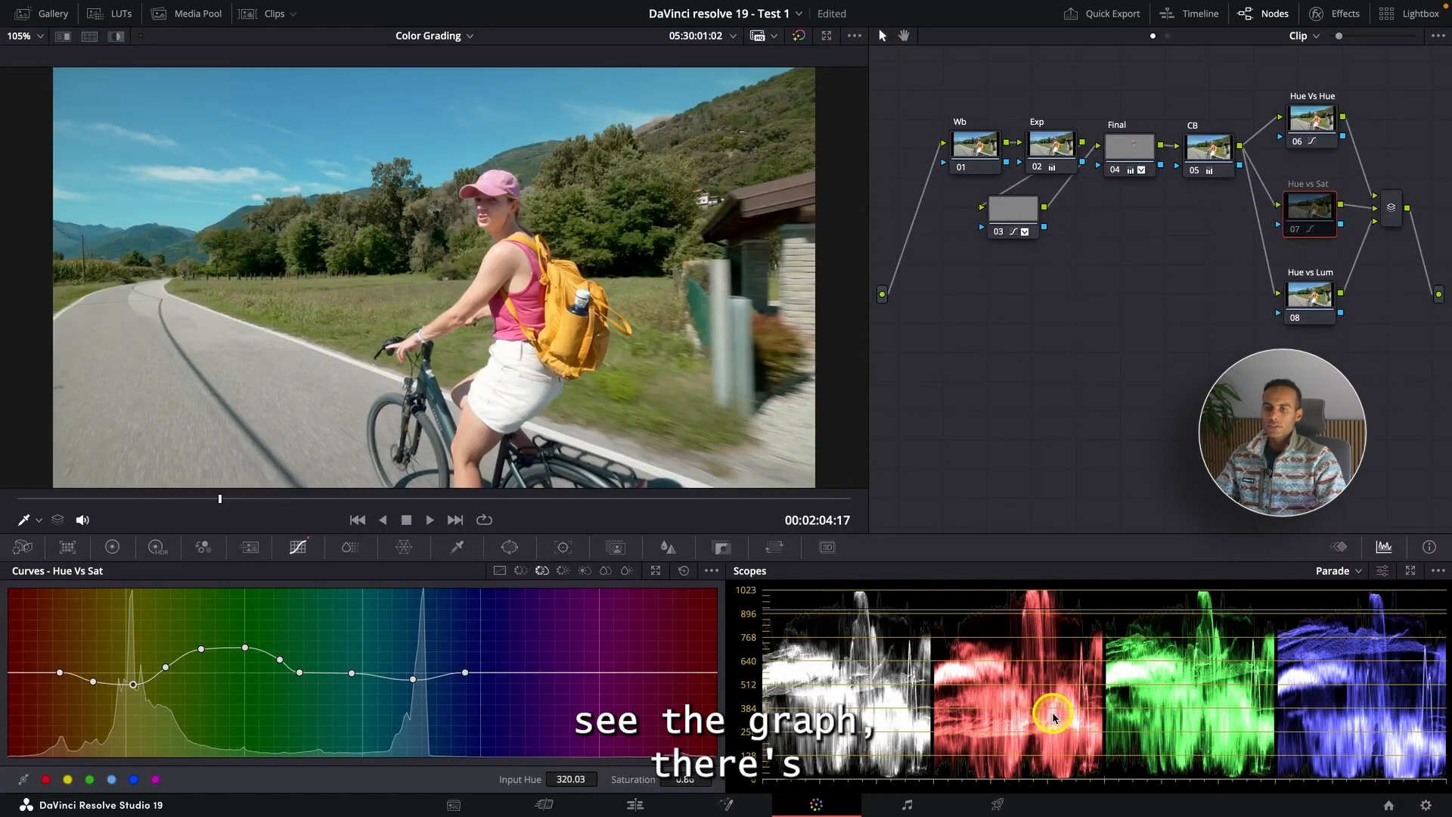
key(ctrl+d)
key(ctrl+d)
key(ctrl+d)
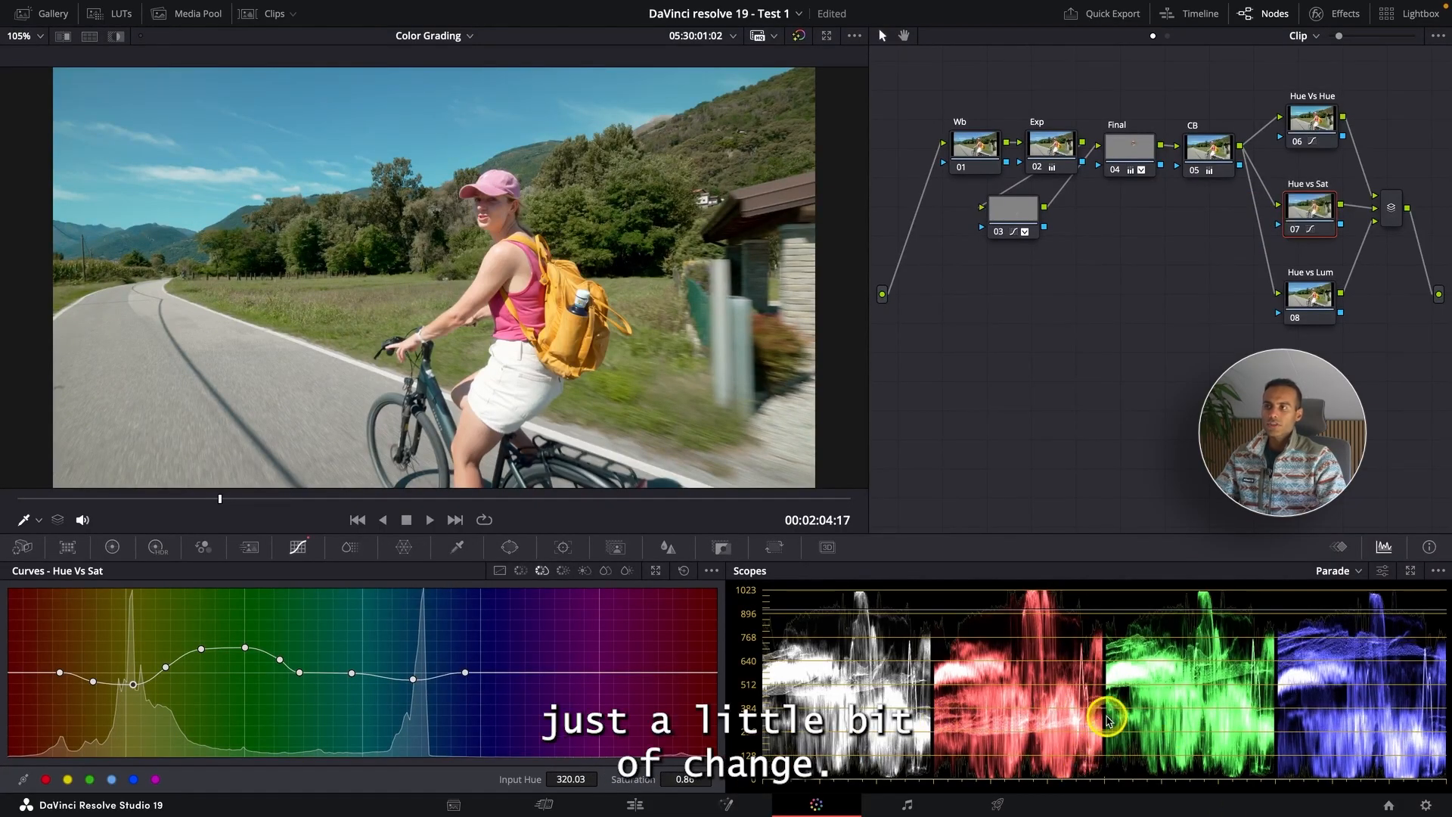
key(ctrl+d)
key(ctrl+d)
Step: On the Hue vs Lum node's Hue Vs Lum curve, sample the sky and raise the blue and cyan luminance to about 1.08
click(1319, 298)
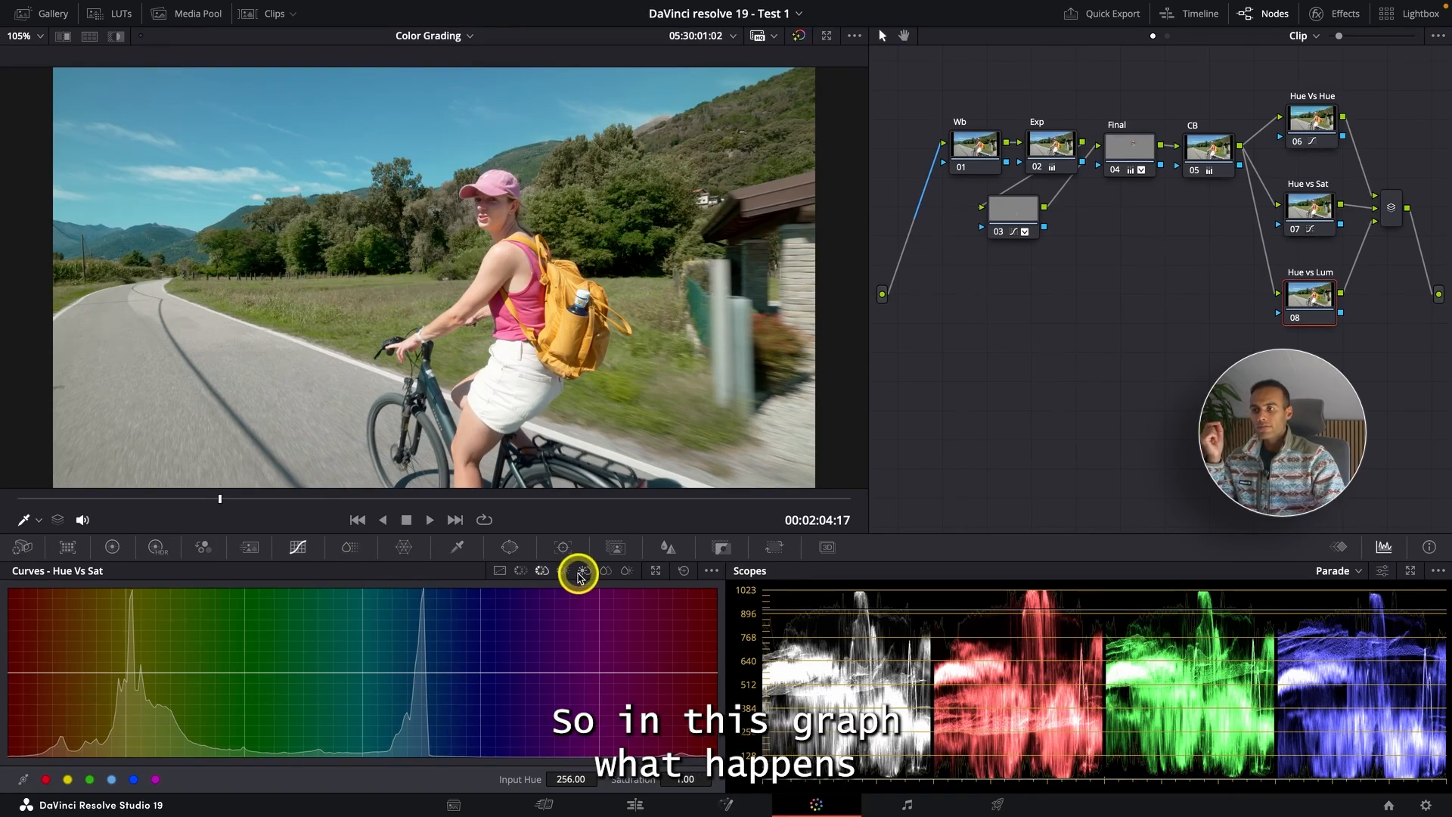
click(564, 573)
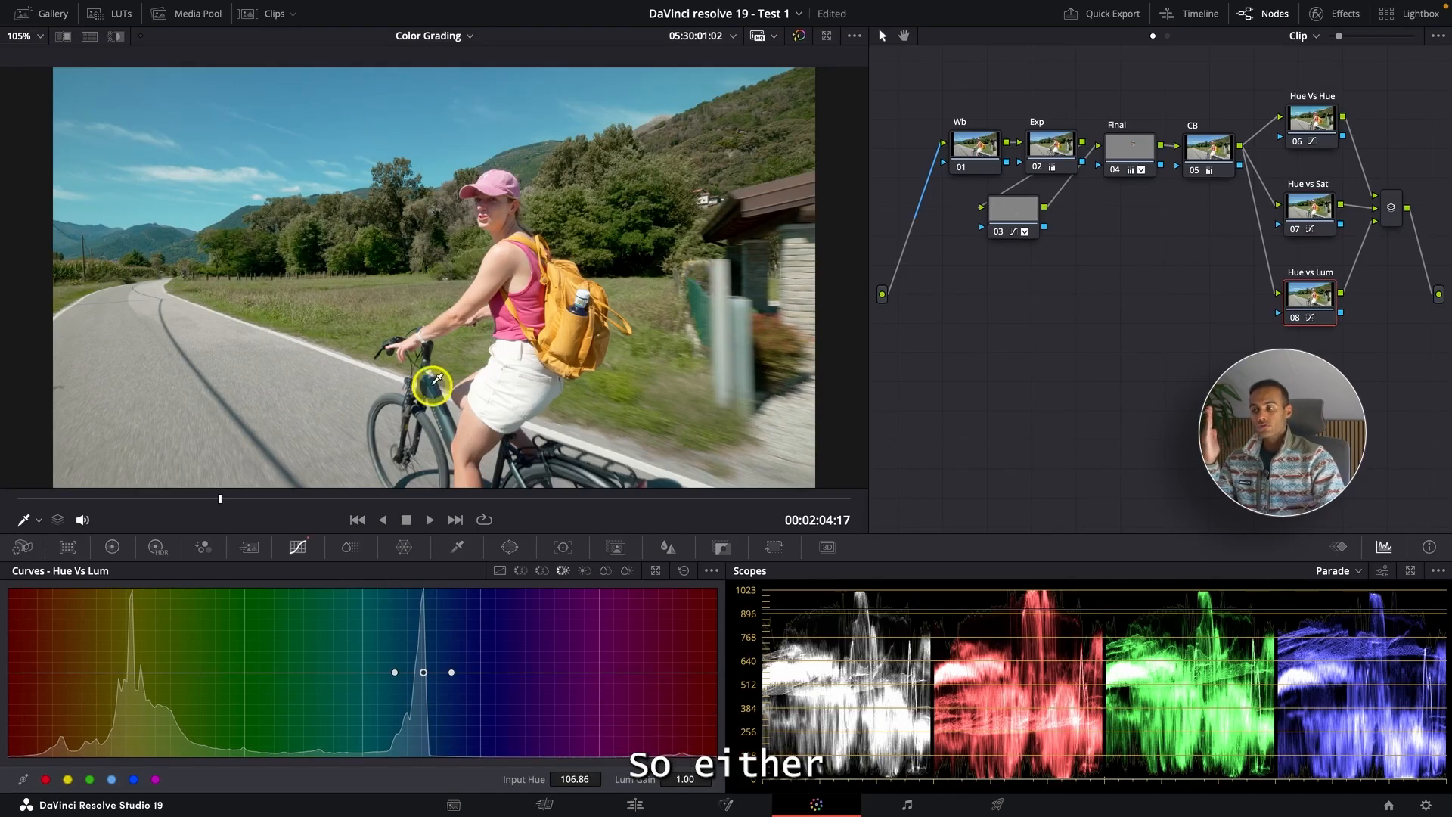
mouse_move(424, 671)
mouse_down()
mouse_move(425, 641)
mouse_move(427, 711)
mouse_move(421, 665)
mouse_up()
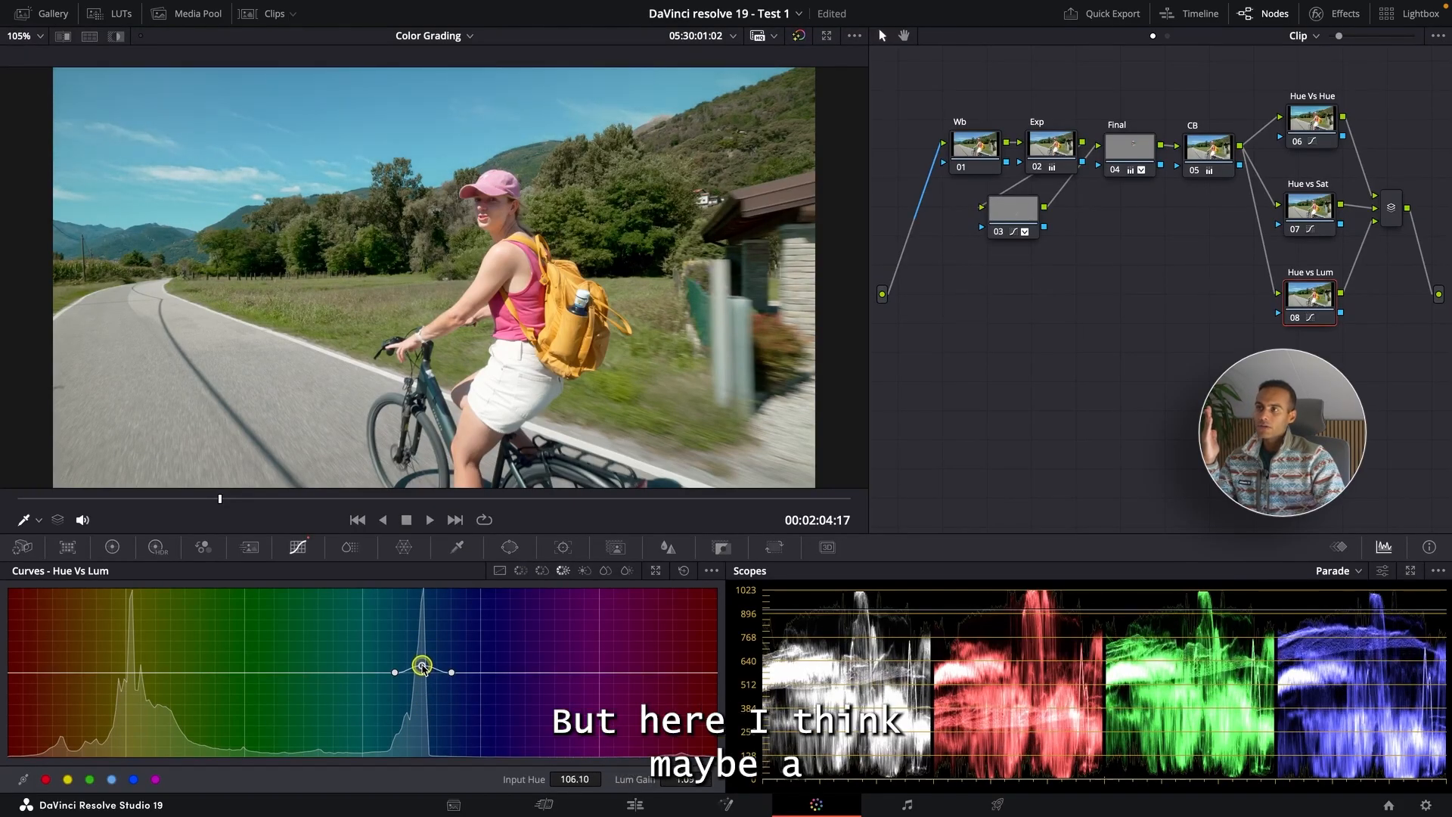
click(351, 673)
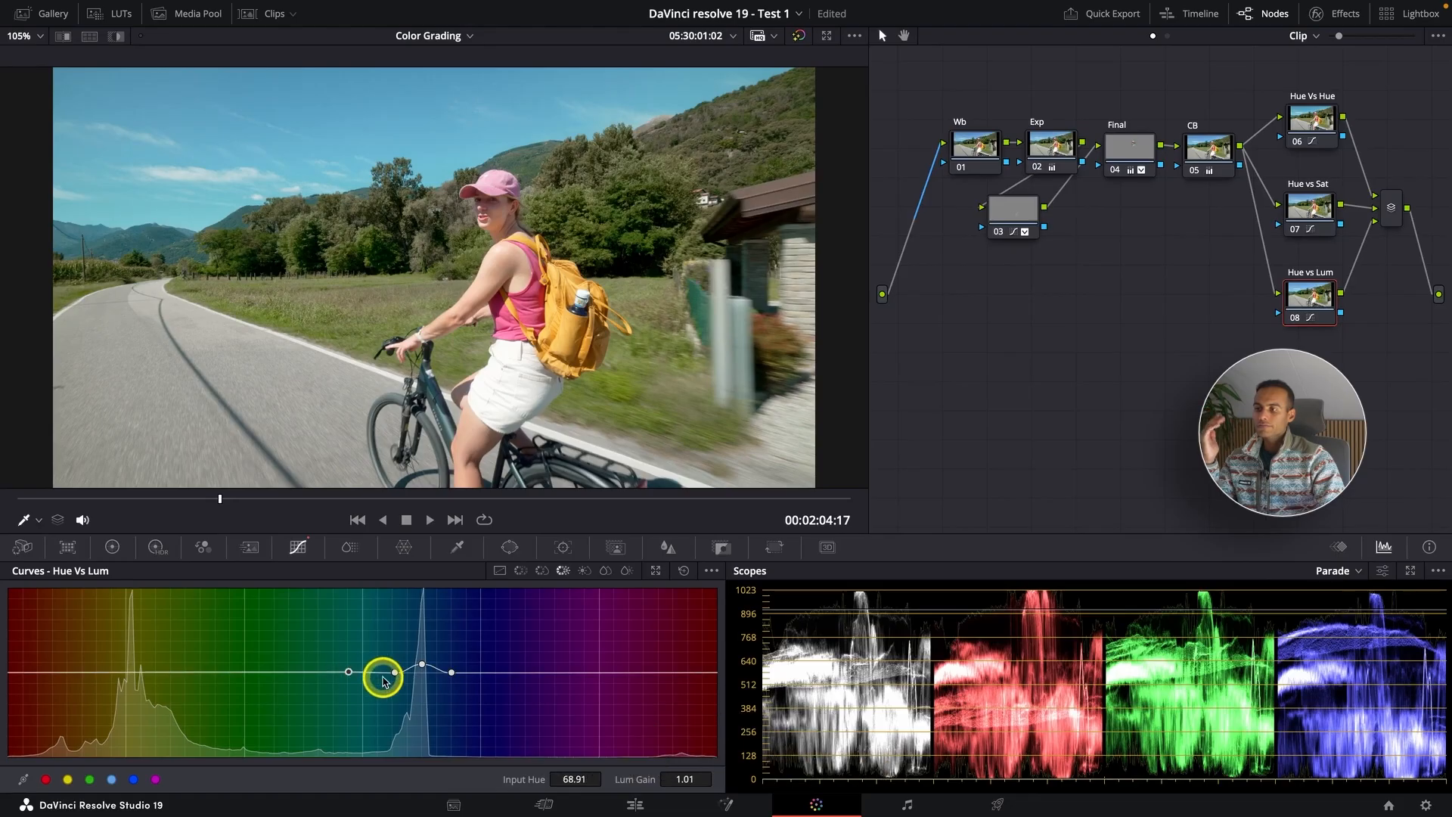
drag(395, 671, 388, 664)
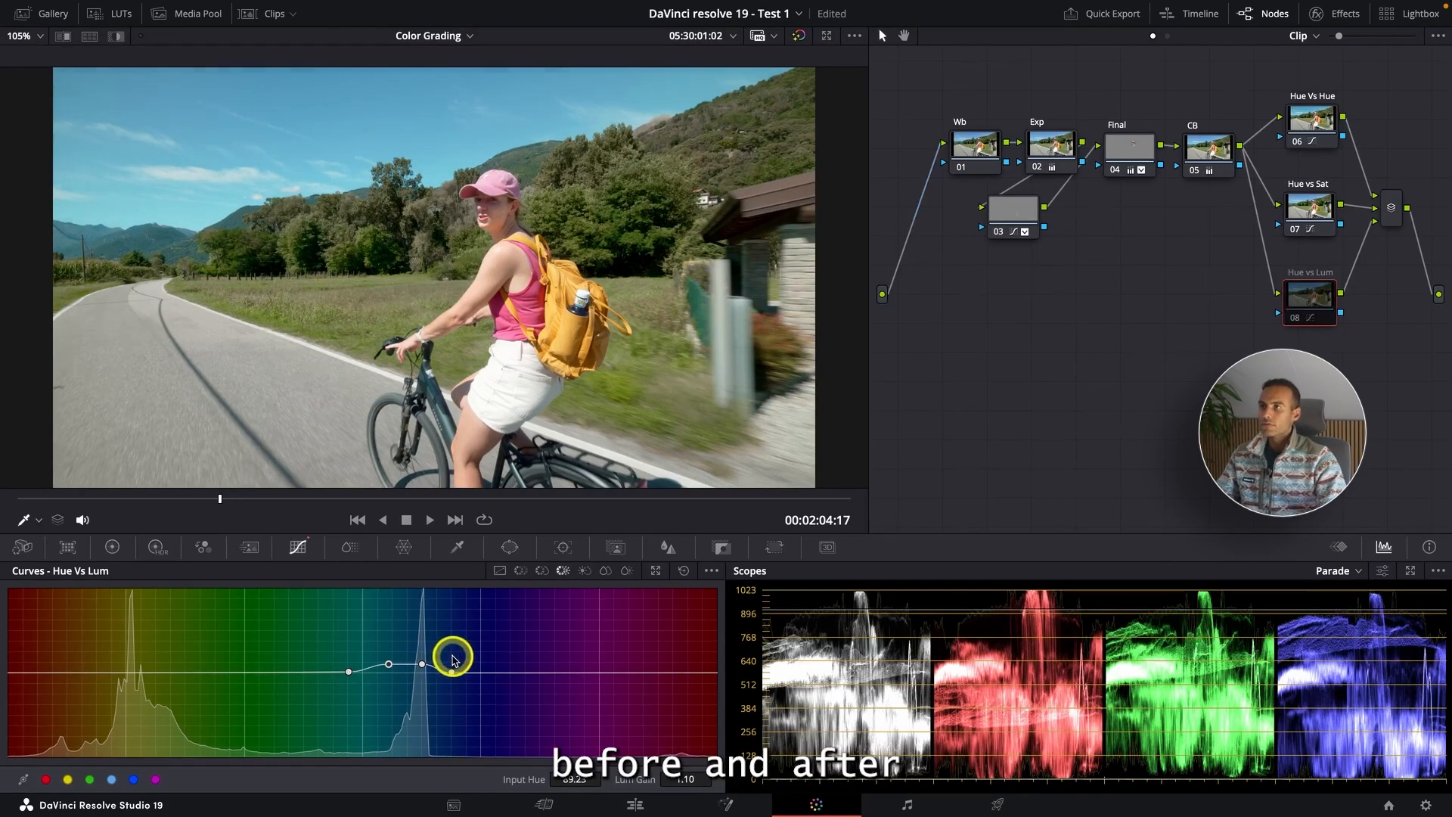
drag(389, 664, 388, 668)
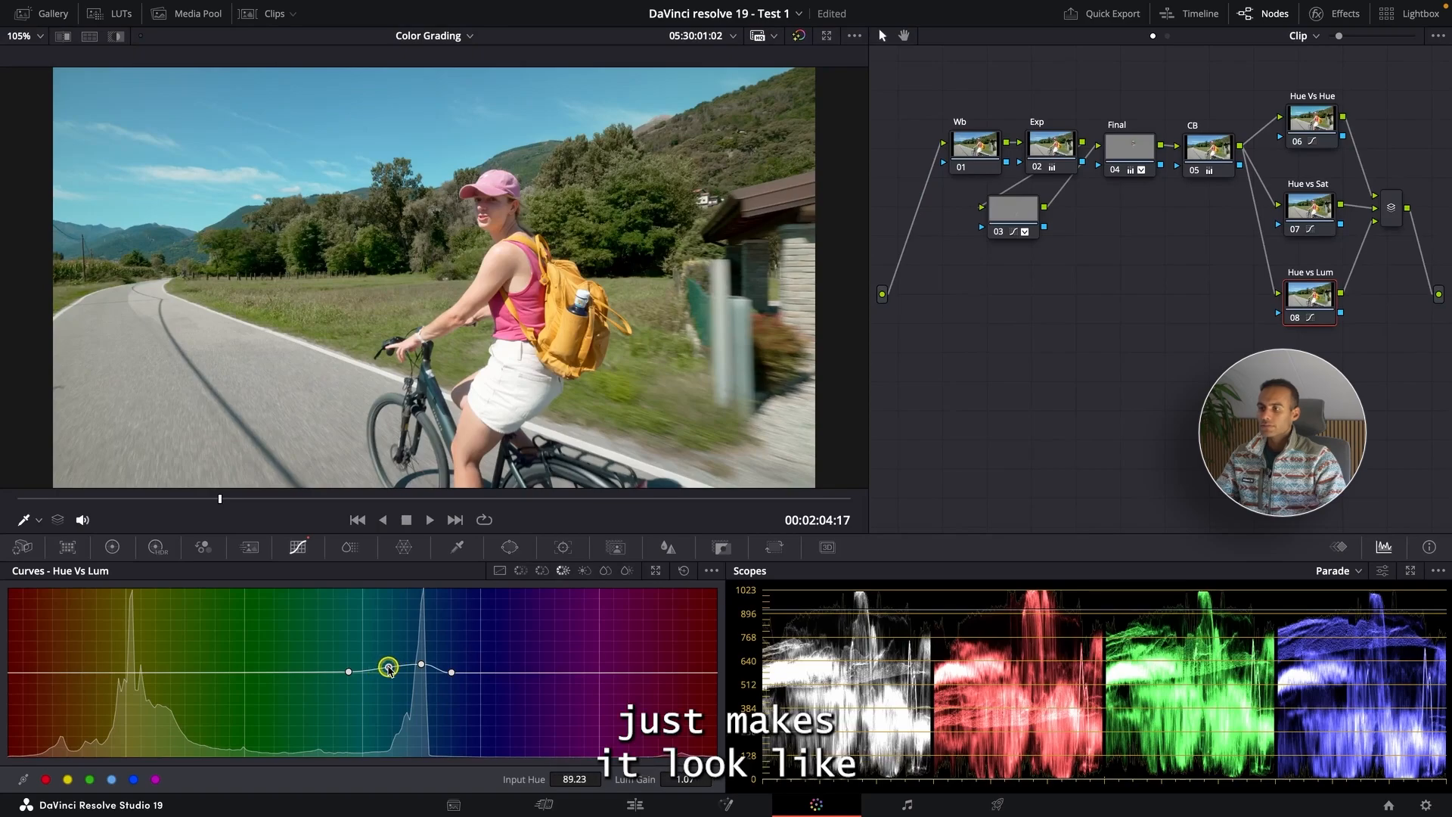
click(421, 664)
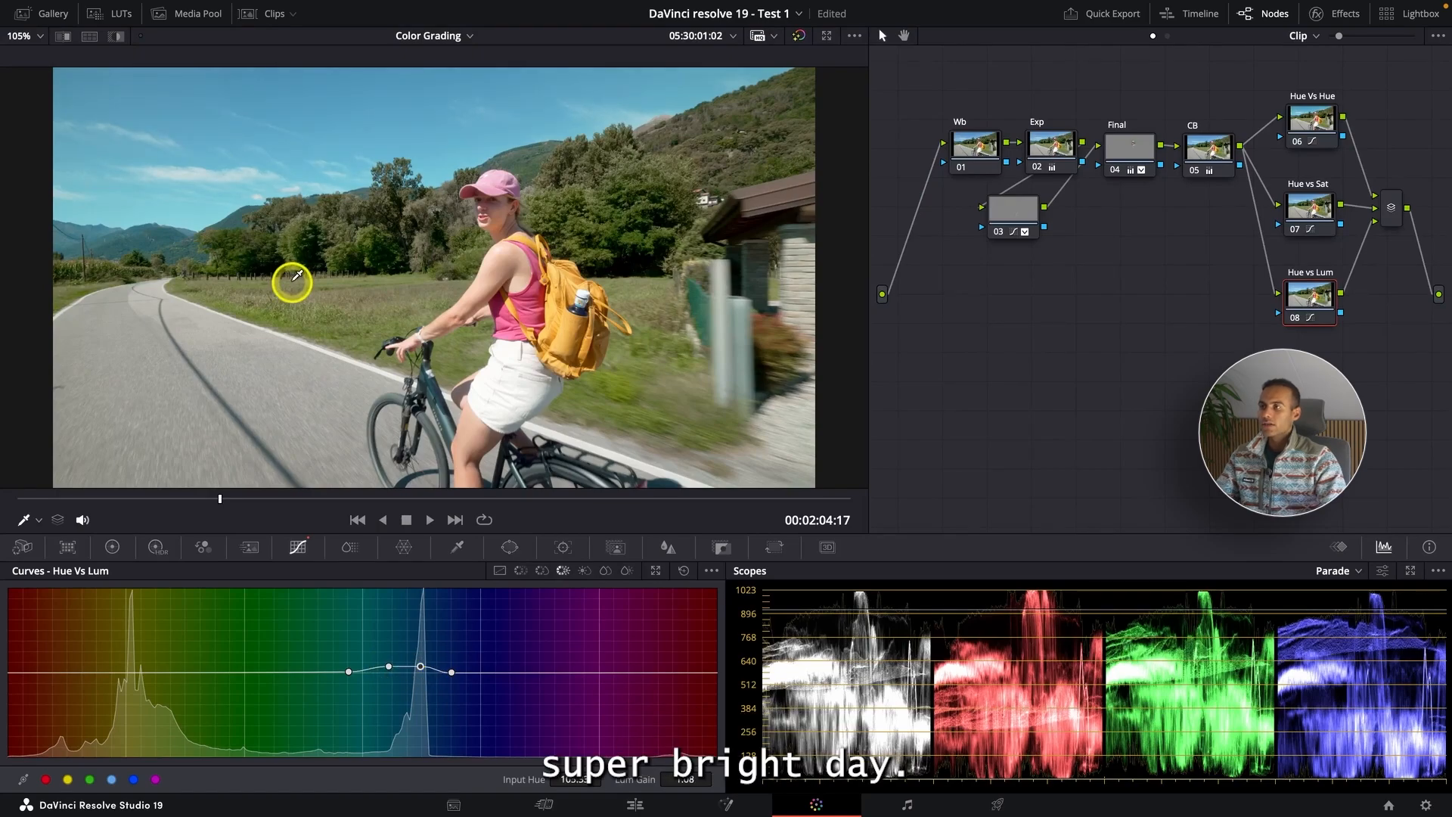
Step: Sample the trees on the Hue Vs Lum curve, lower the greens' luminance to 0.87, and compare before and after
click(226, 246)
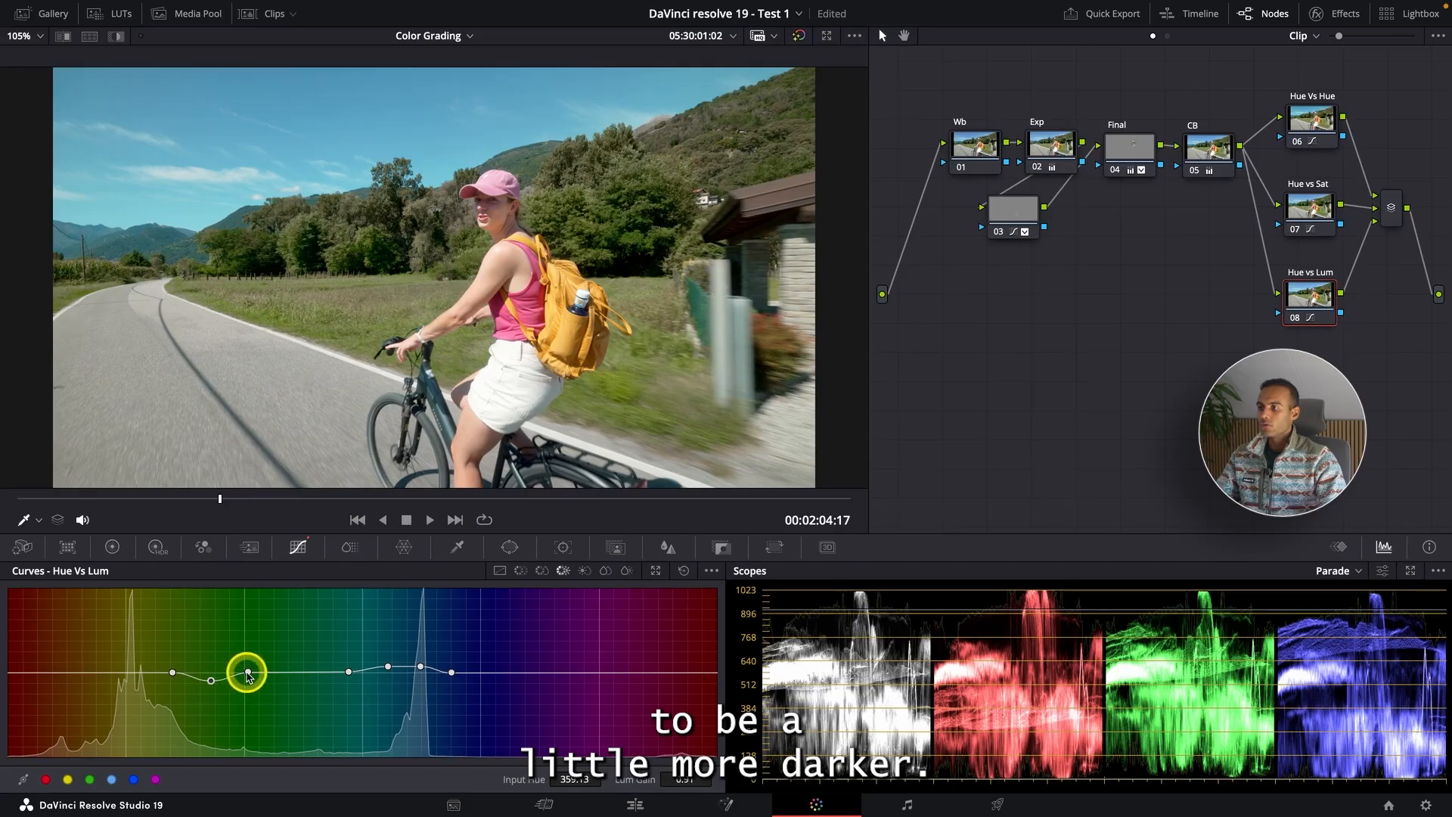
drag(255, 684, 255, 685)
key(super+d)
key(super+d)
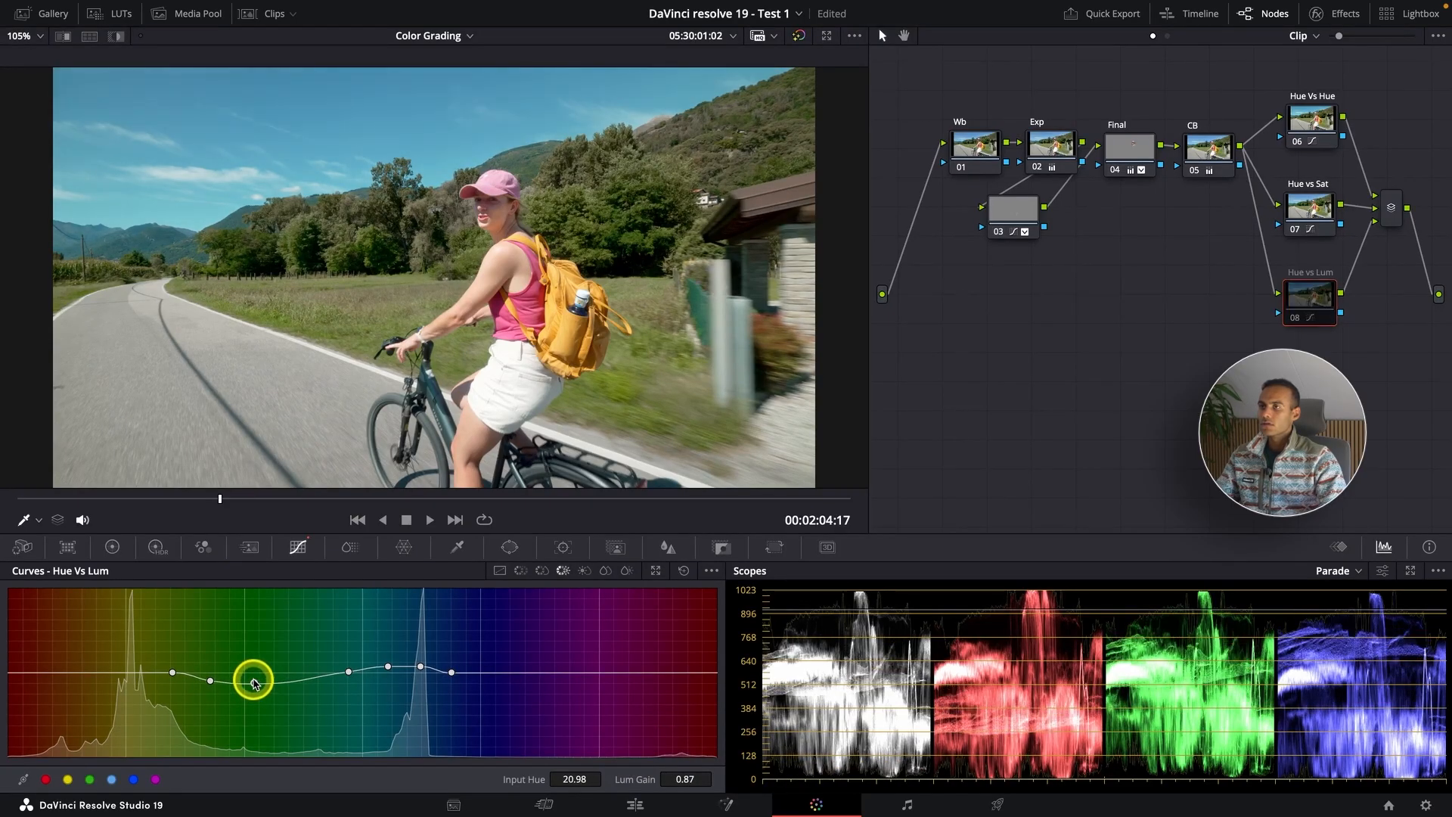
key(super+d)
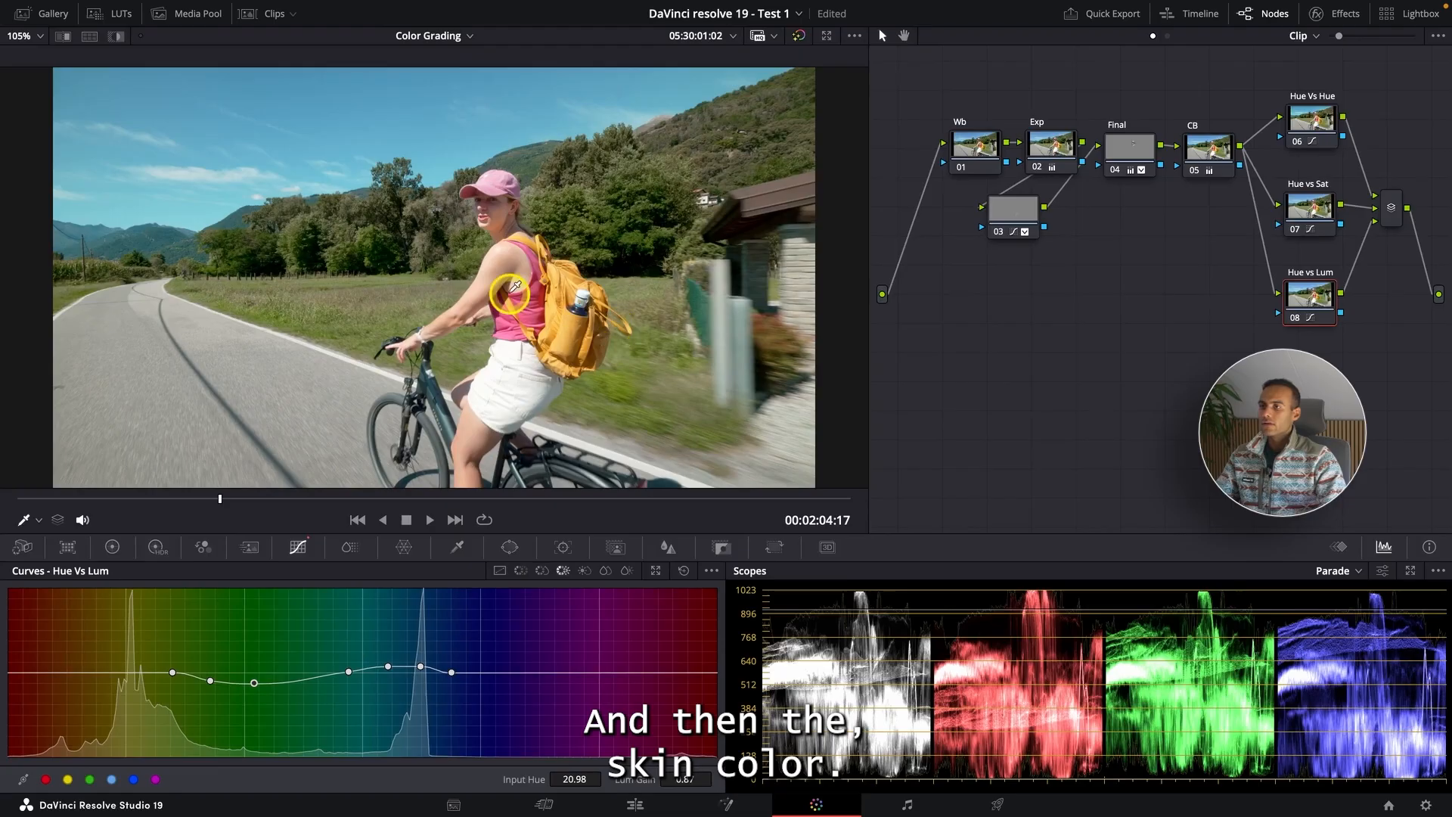
Step: Sample the skin on the cyclist's arm, raise its luminance to 1.07 on the Hue Vs Lum curve, and compare before and after
click(497, 258)
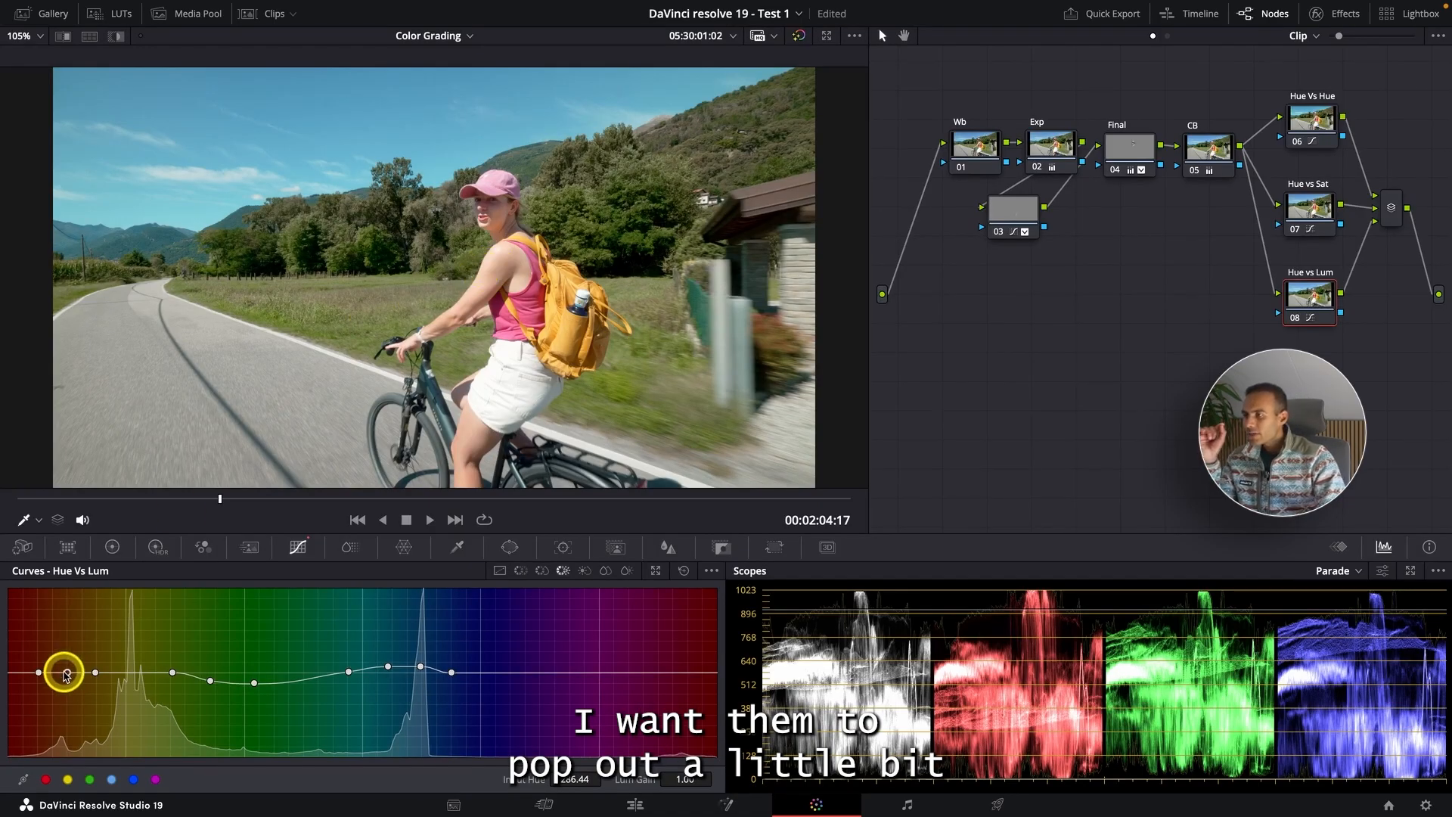
mouse_move(66, 673)
mouse_down()
mouse_move(66, 644)
mouse_move(67, 667)
mouse_up()
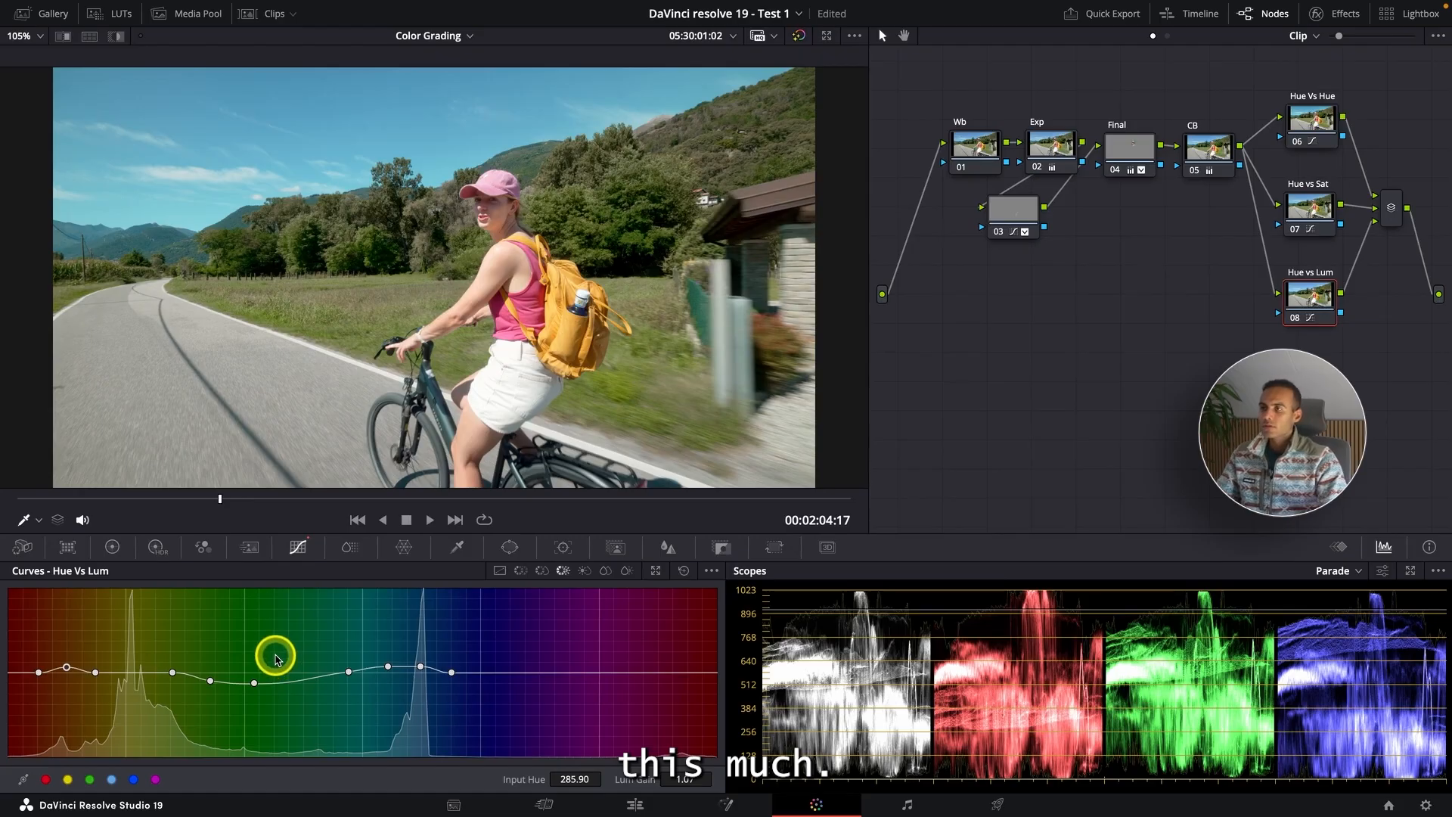
key(ctrl+d)
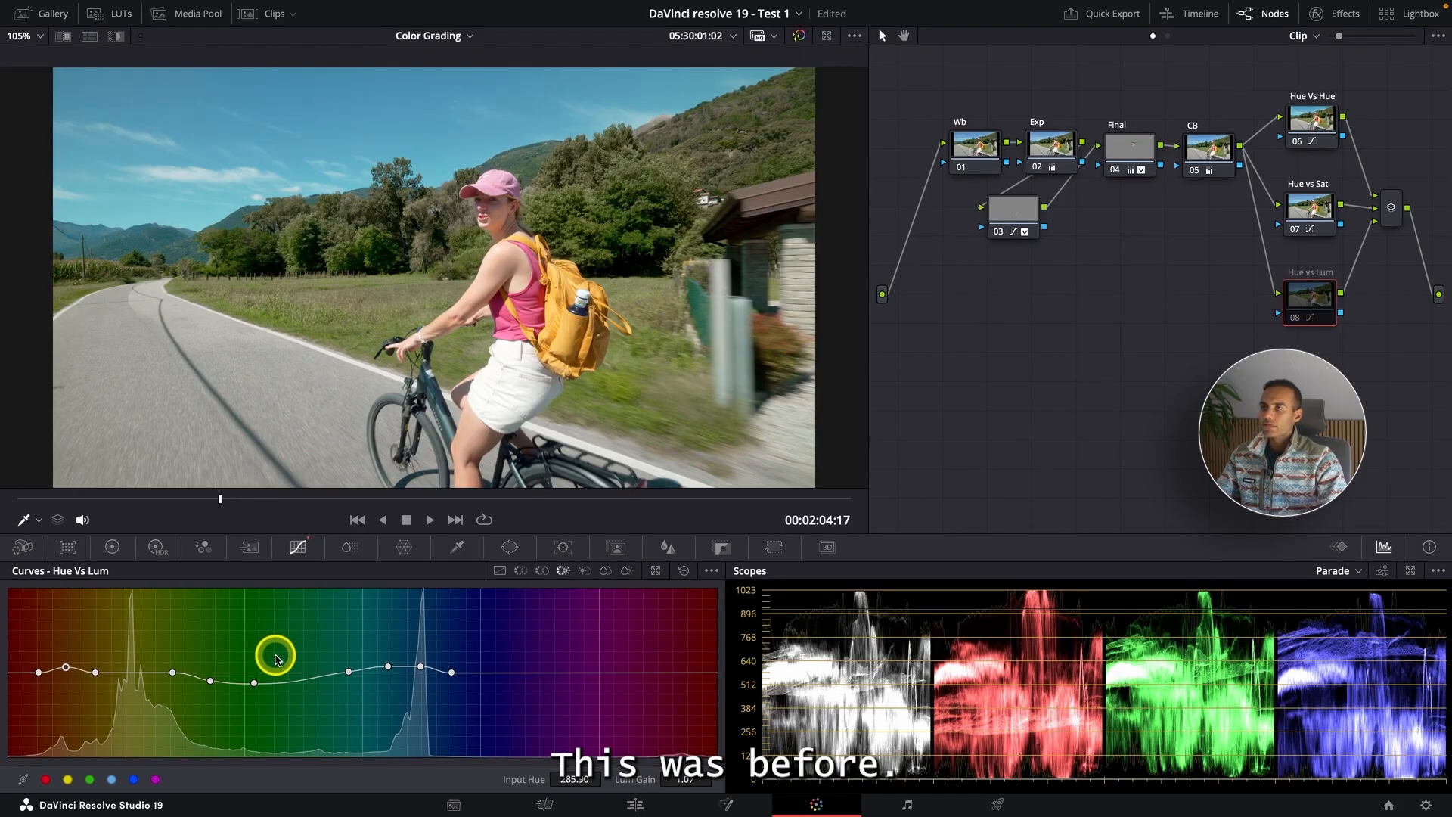
key(ctrl+d)
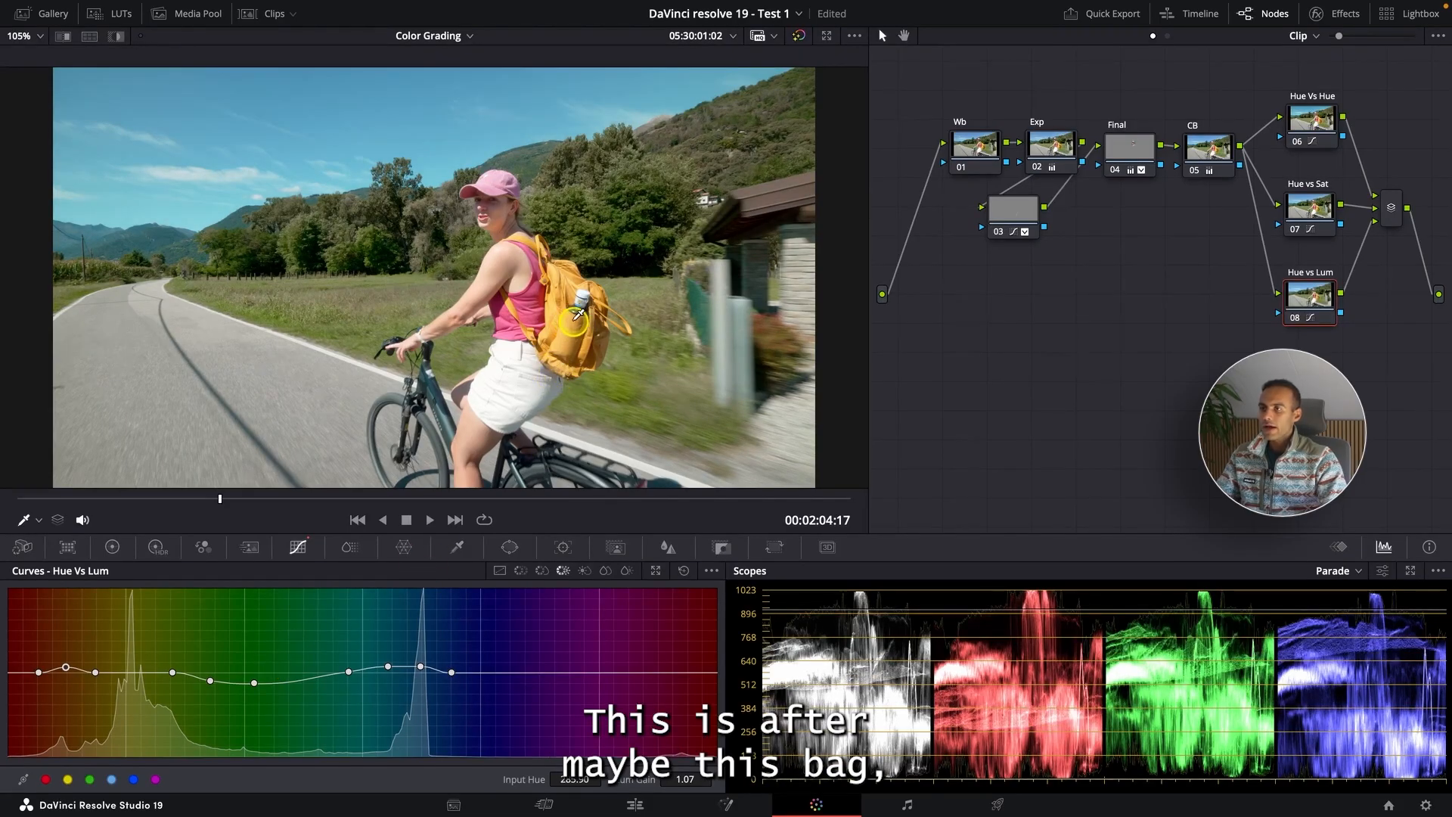
Step: Sample the backpack on the Hue Vs Lum curve, lower the orange to yellow-green luminance to about 0.90, and check it full screen
click(574, 321)
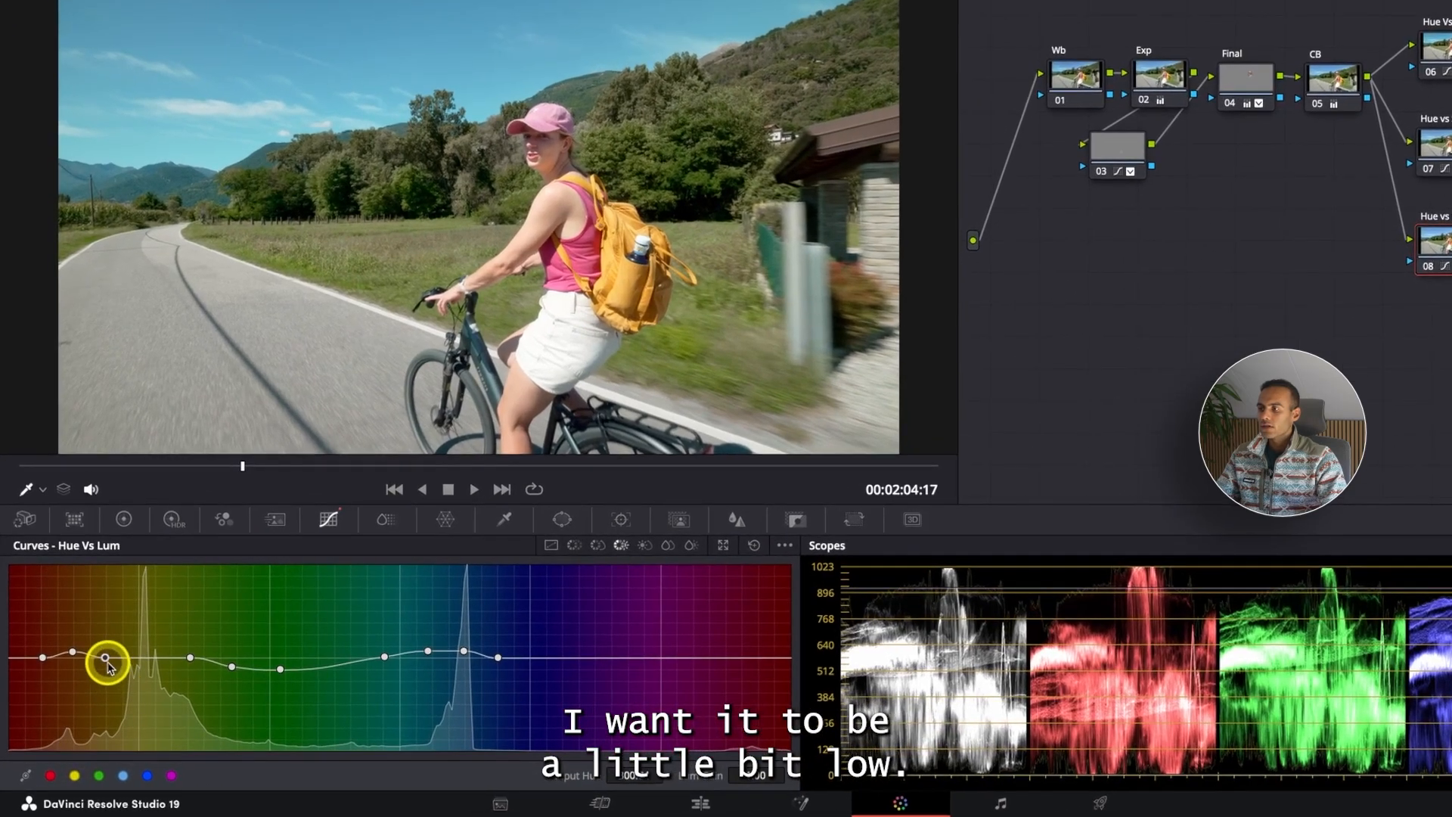
drag(95, 672, 110, 669)
click(133, 666)
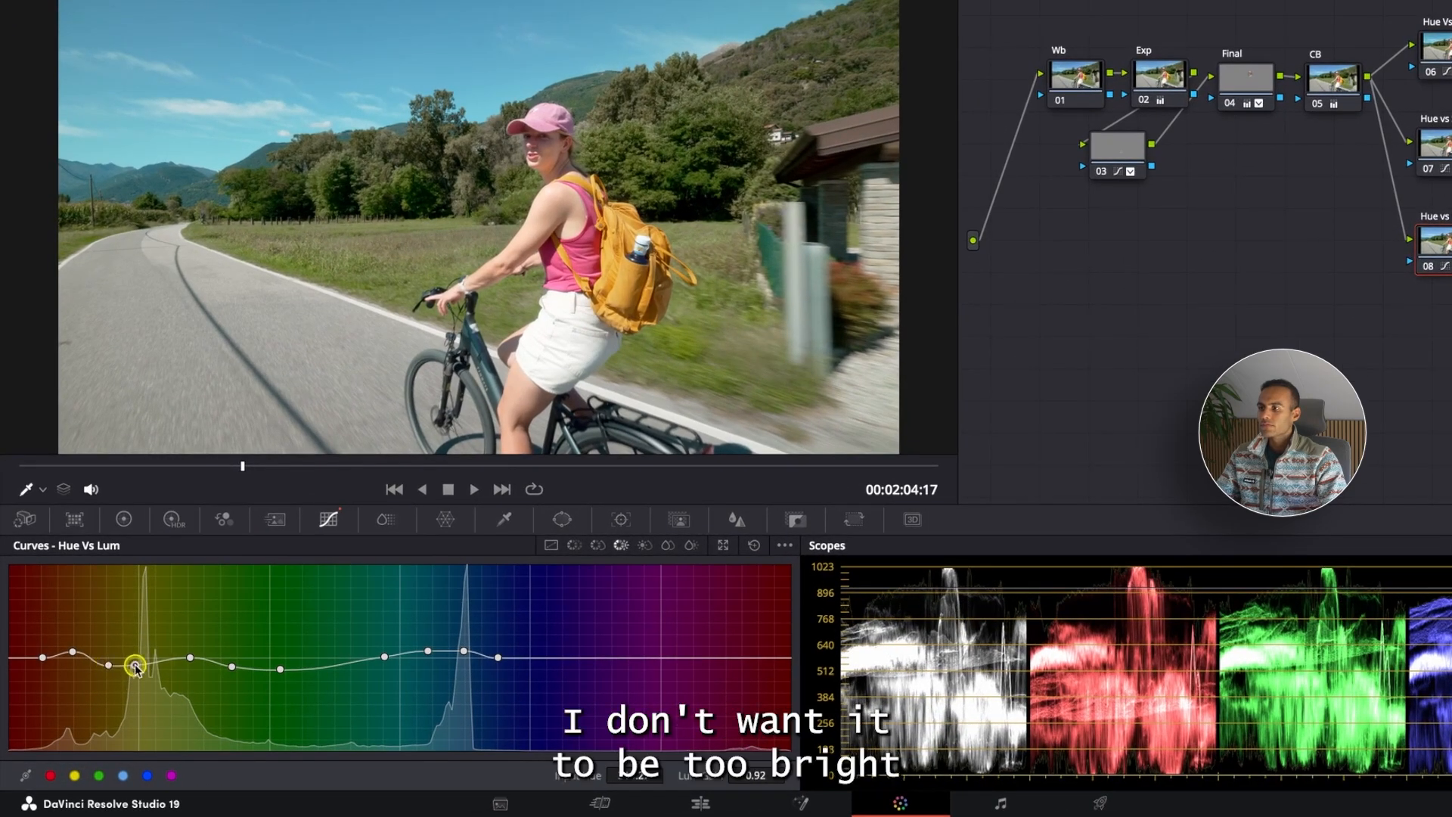
drag(108, 665, 113, 665)
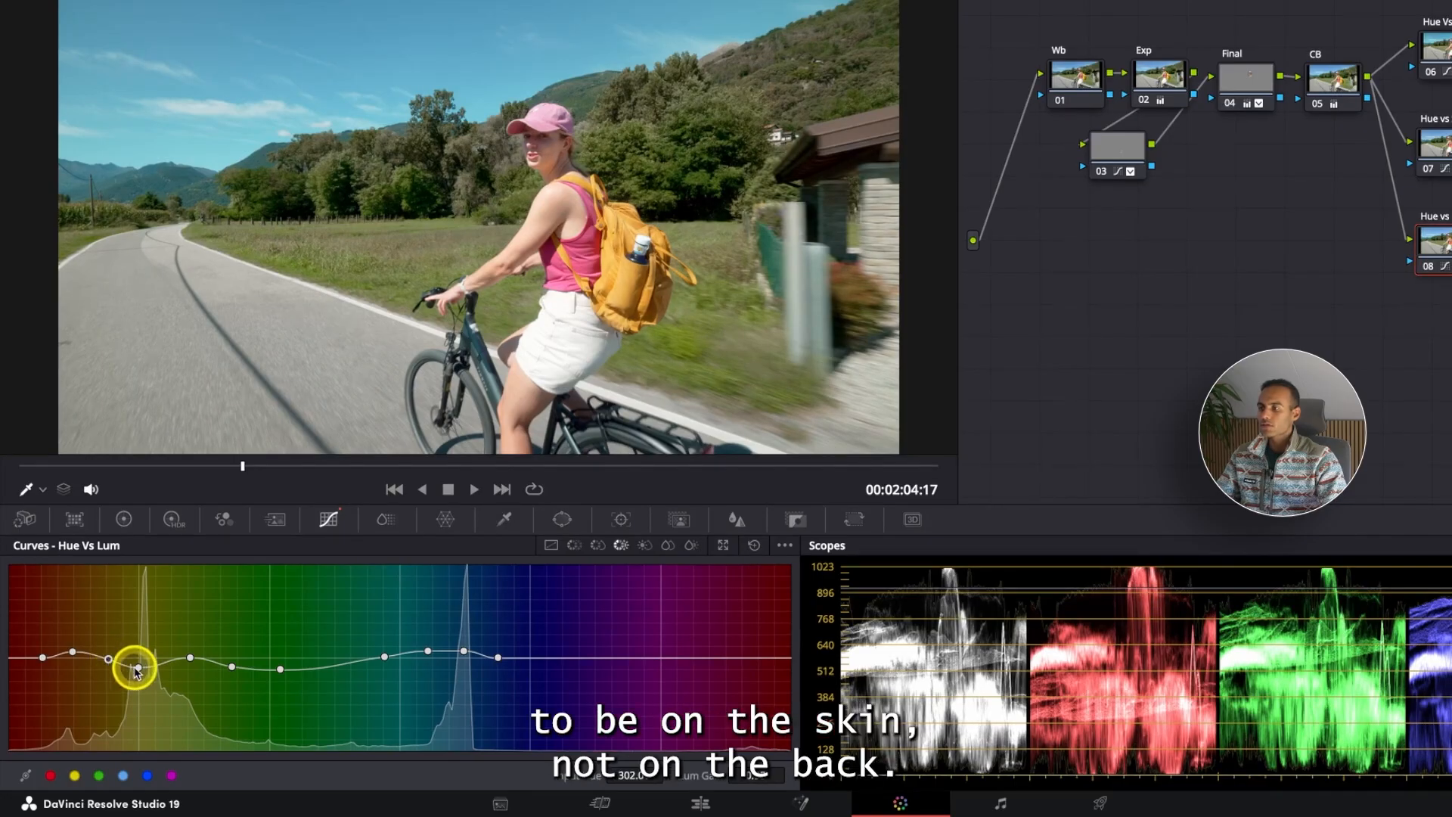
click(164, 665)
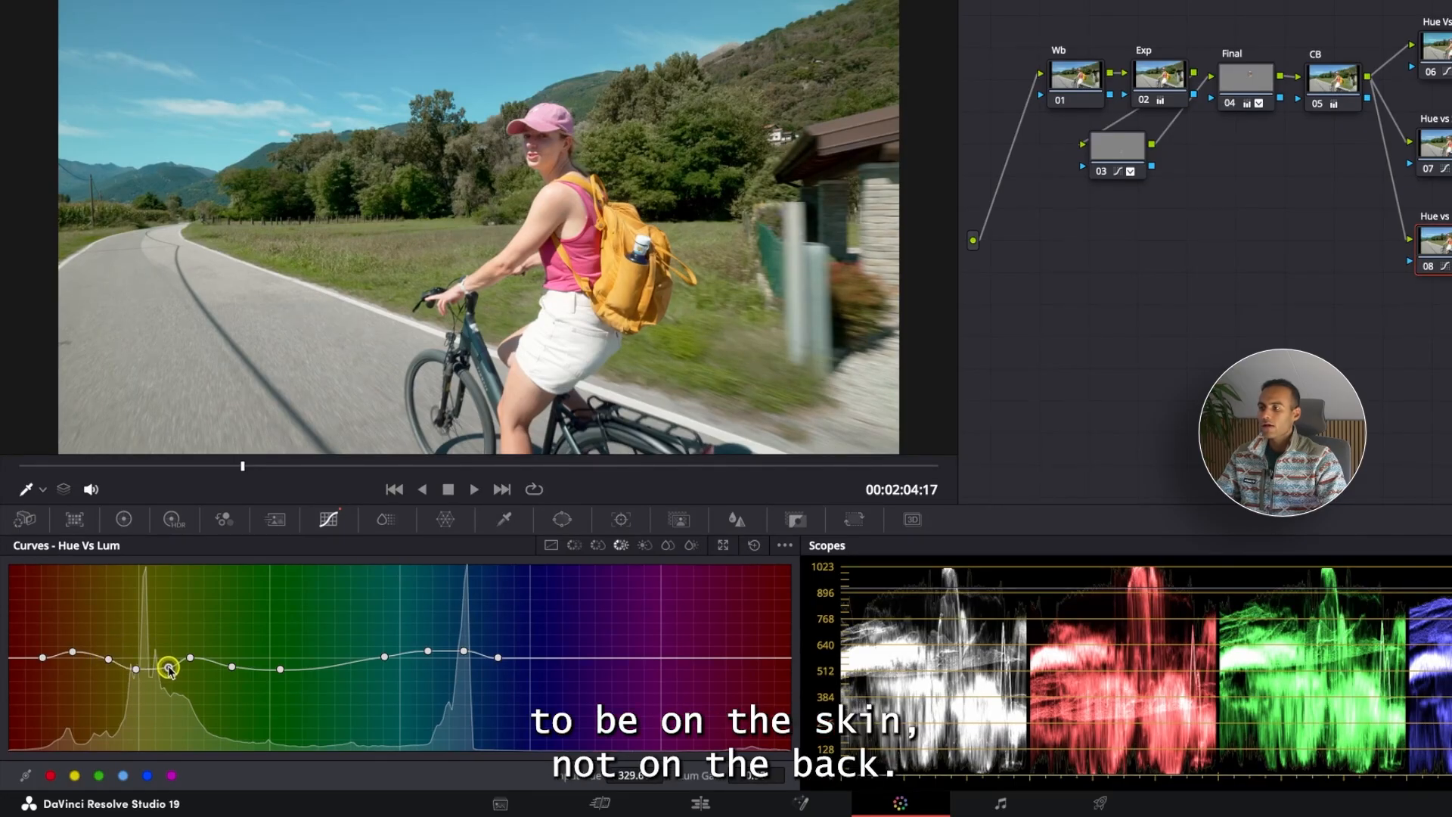
drag(191, 662, 193, 668)
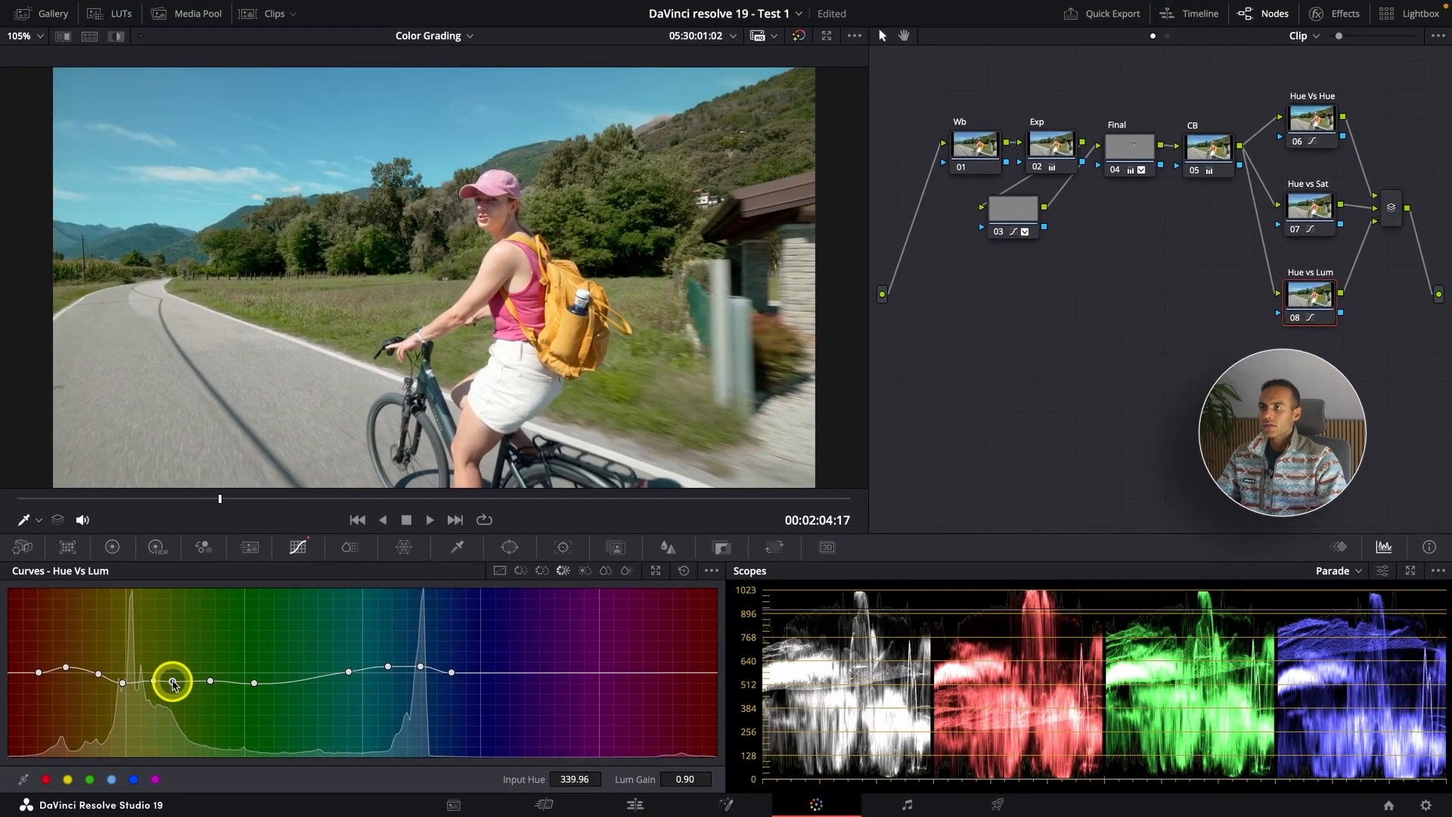
key(ctrl+f)
key(ctrl+f)
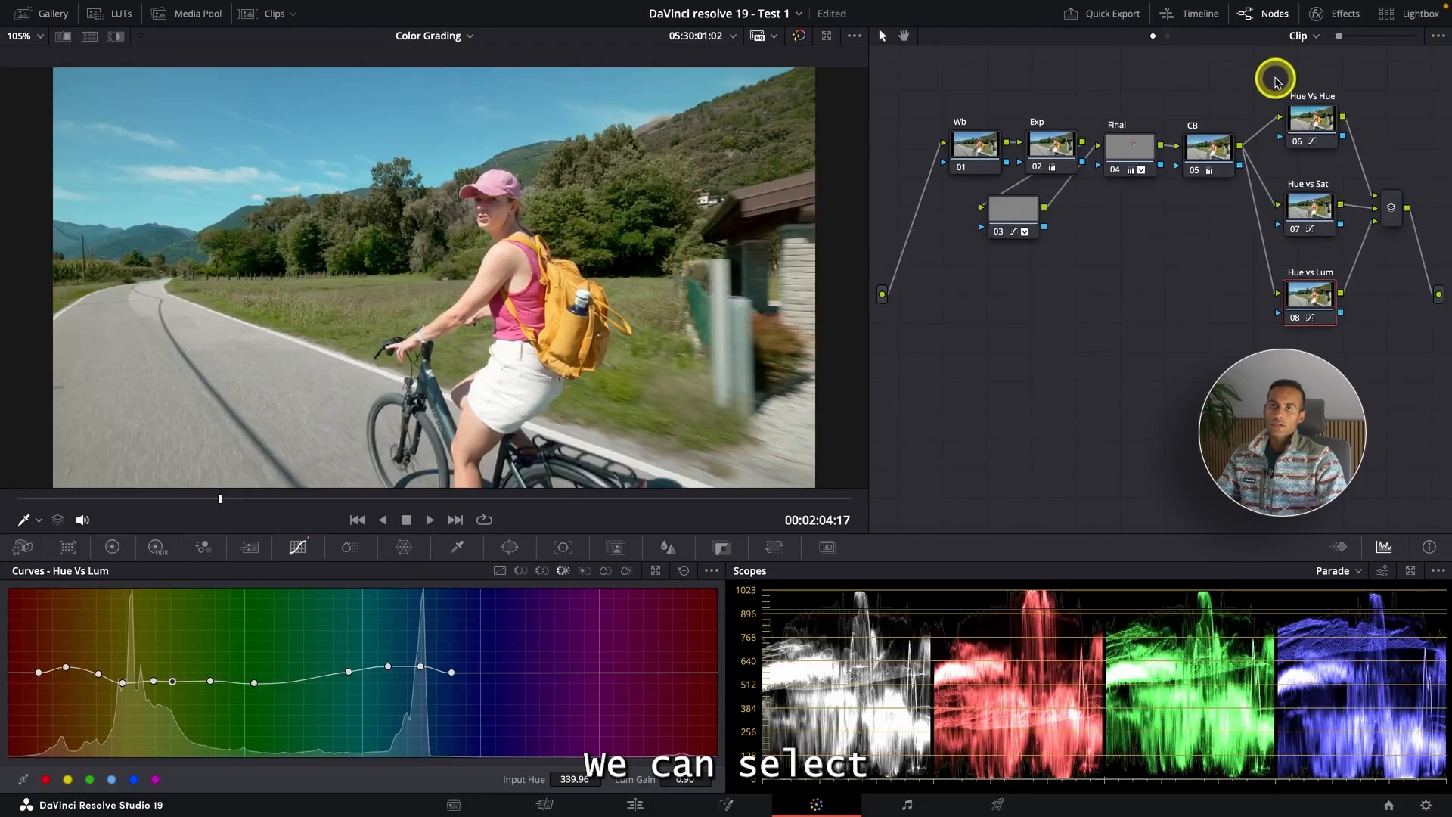
Step: Select the Hue Vs Hue, Hue vs Sat and Hue vs Lum nodes and compare the image before and after them in full screen
drag(1260, 66, 1317, 220)
drag(1344, 348, 1343, 346)
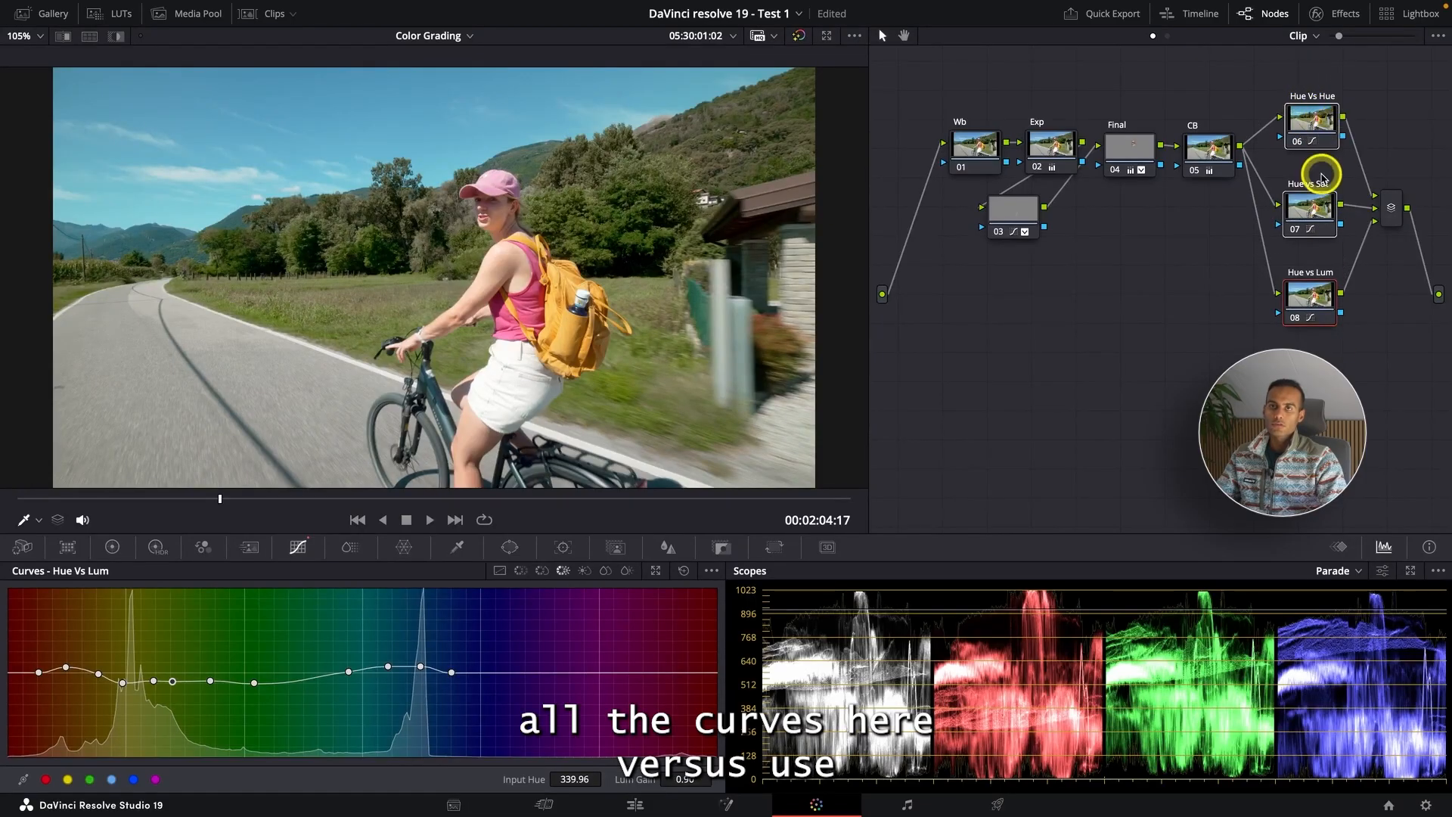
key(ctrl+f)
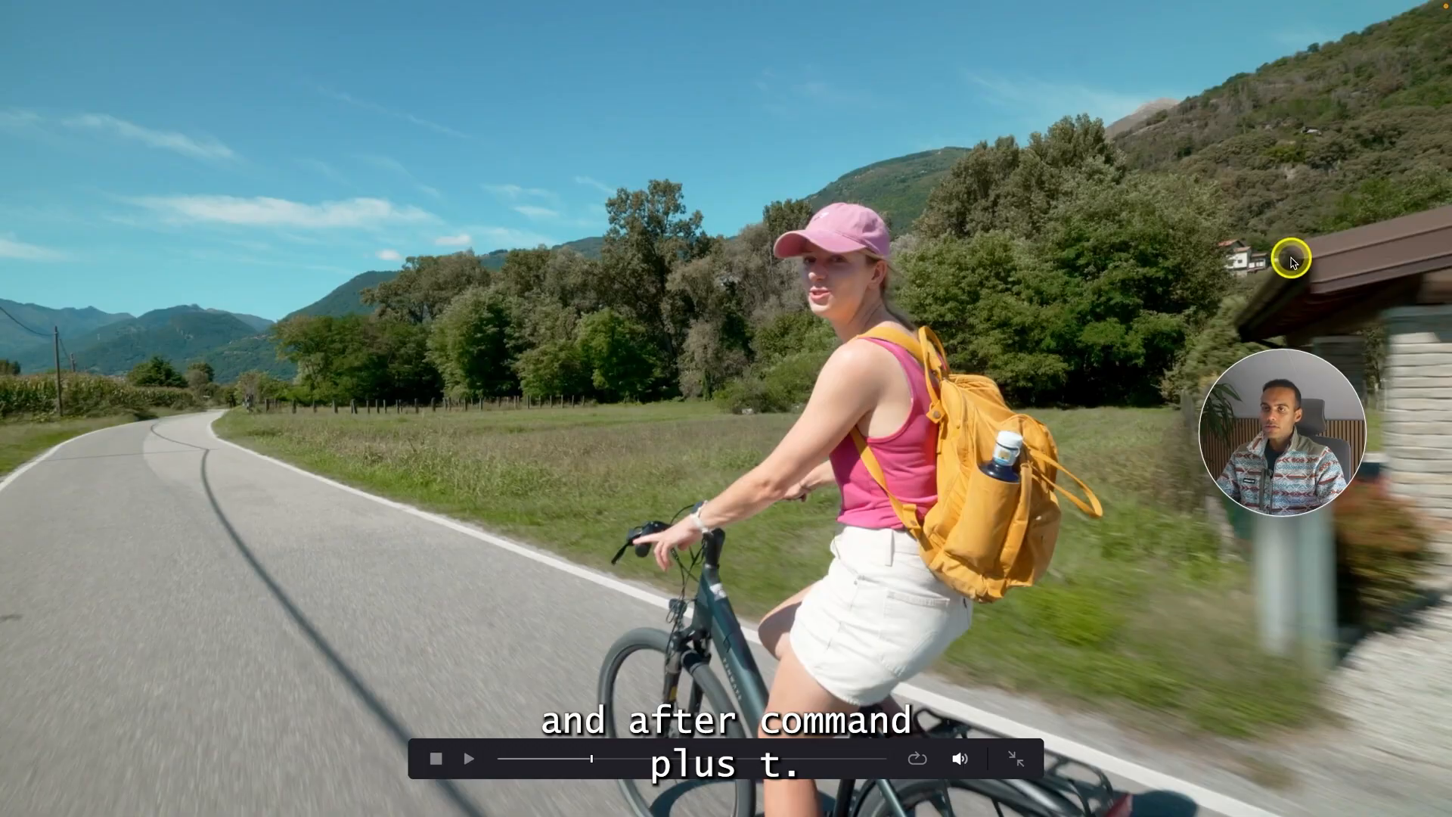
key(super+d)
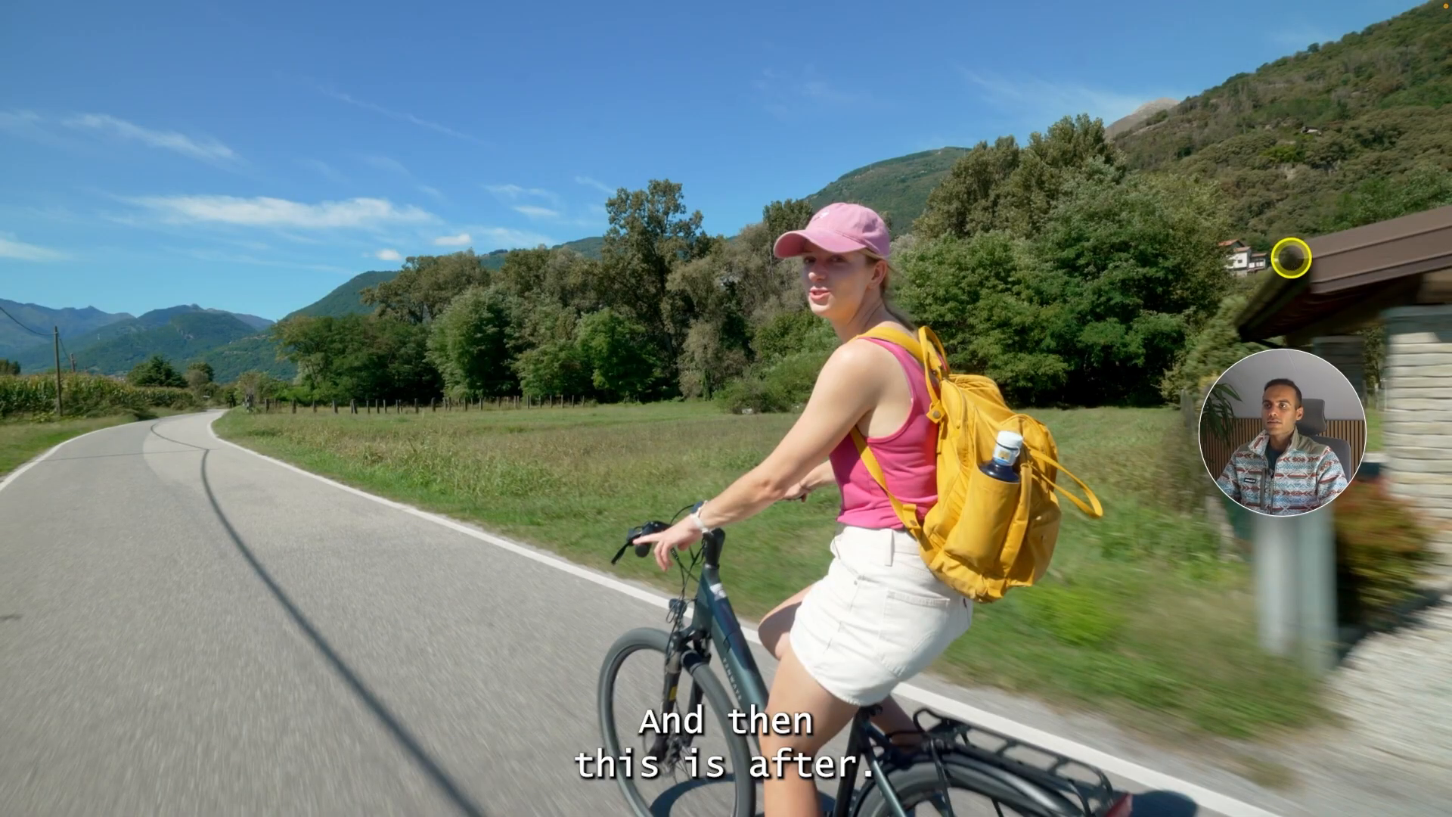
key(super+d)
key(super+d)
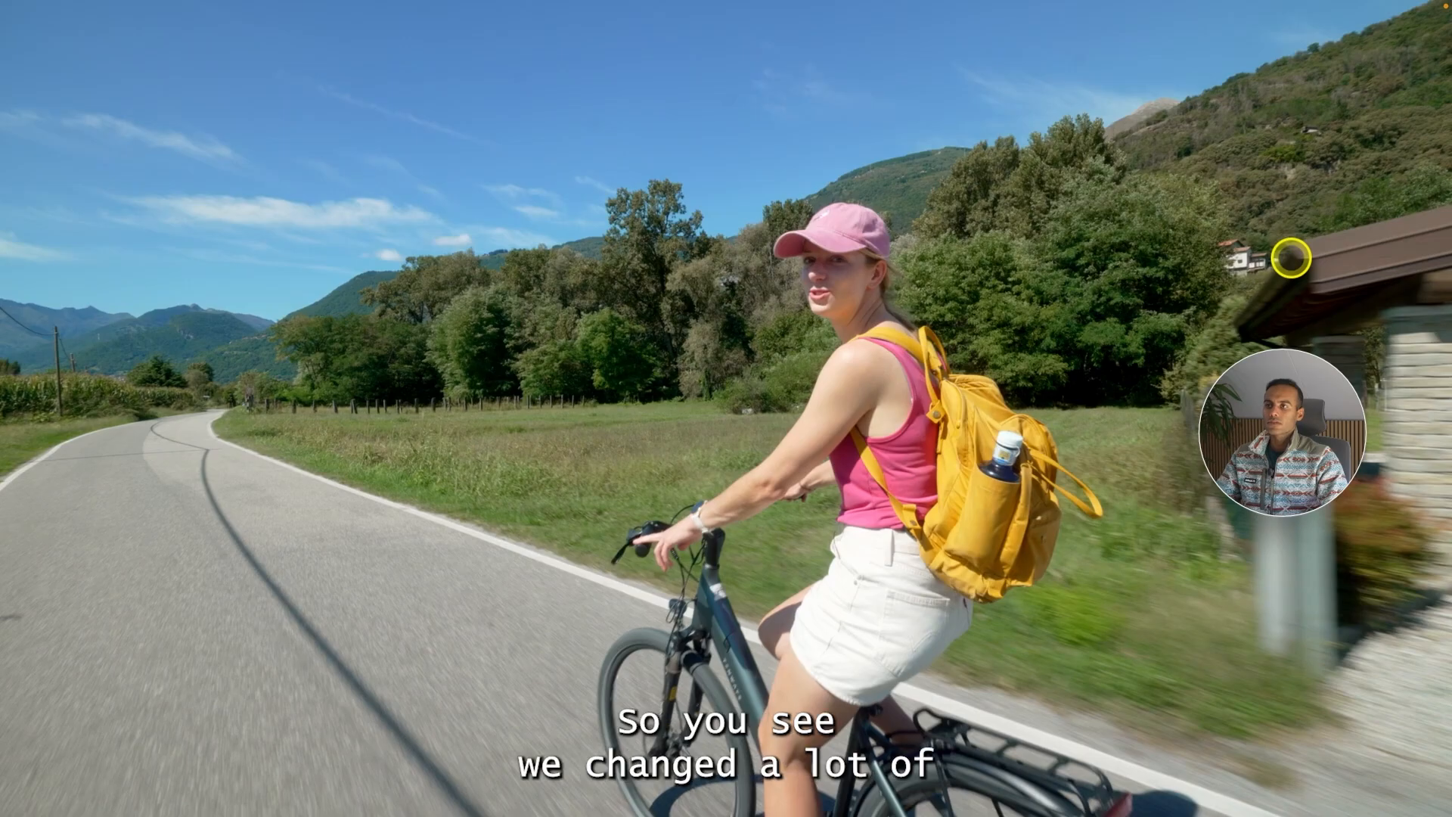
key(super+d)
key(super+f)
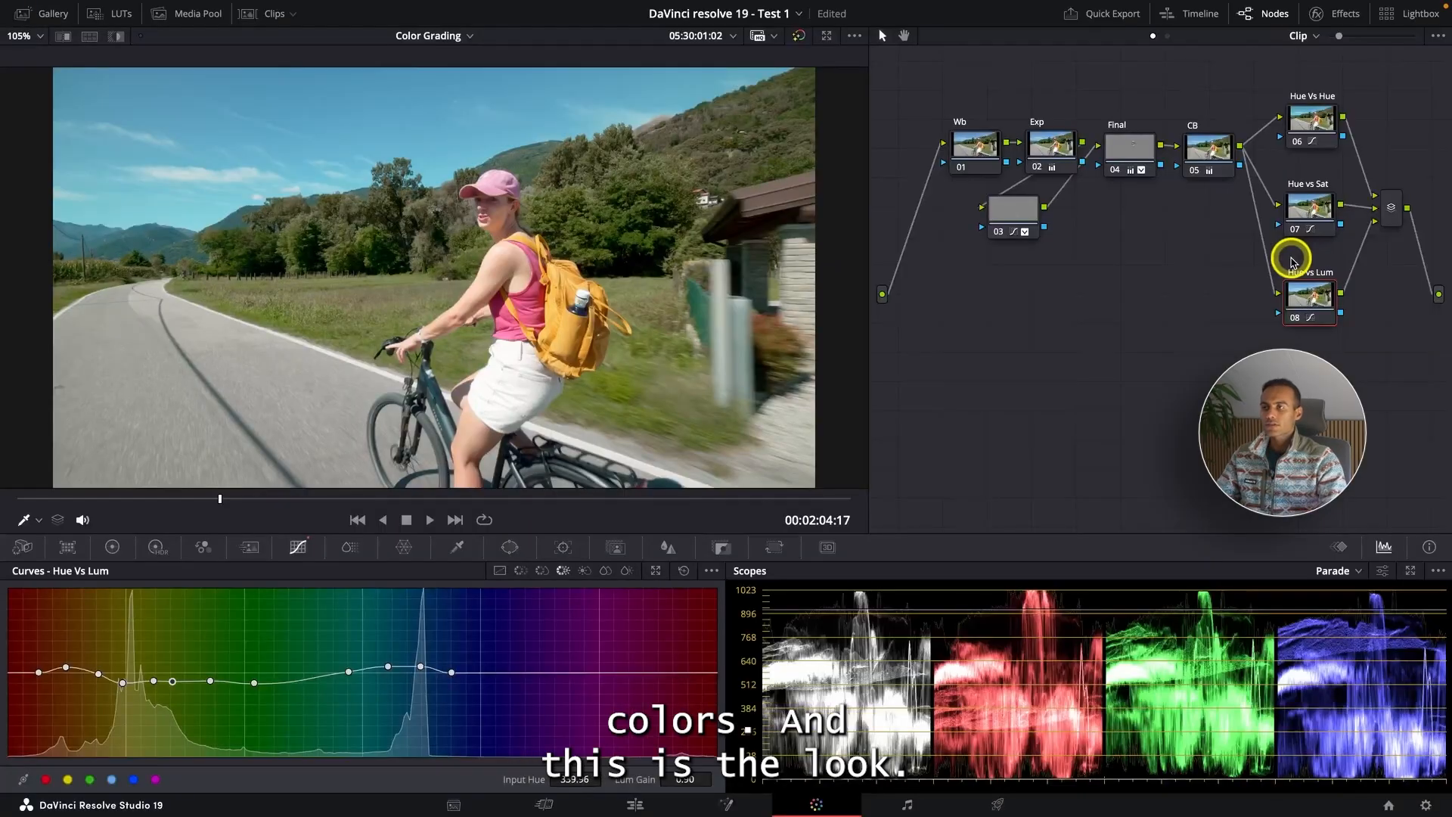
key(super+d)
key(super+d)
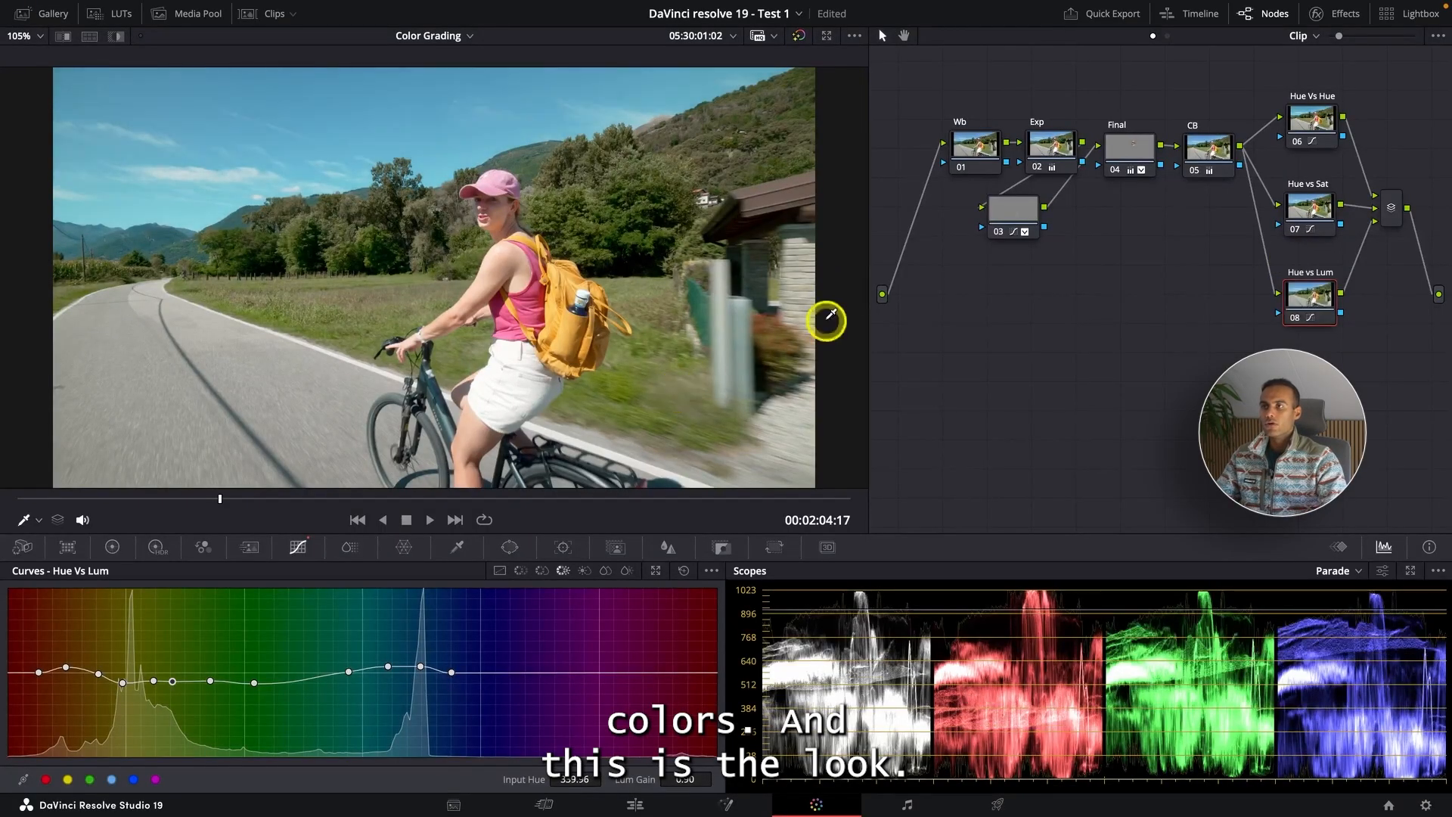
Step: Move the Hue vs Sat and Hue vs Lum nodes up for tighter spacing, and select node 03
drag(1323, 215, 1325, 203)
drag(1302, 305, 1306, 286)
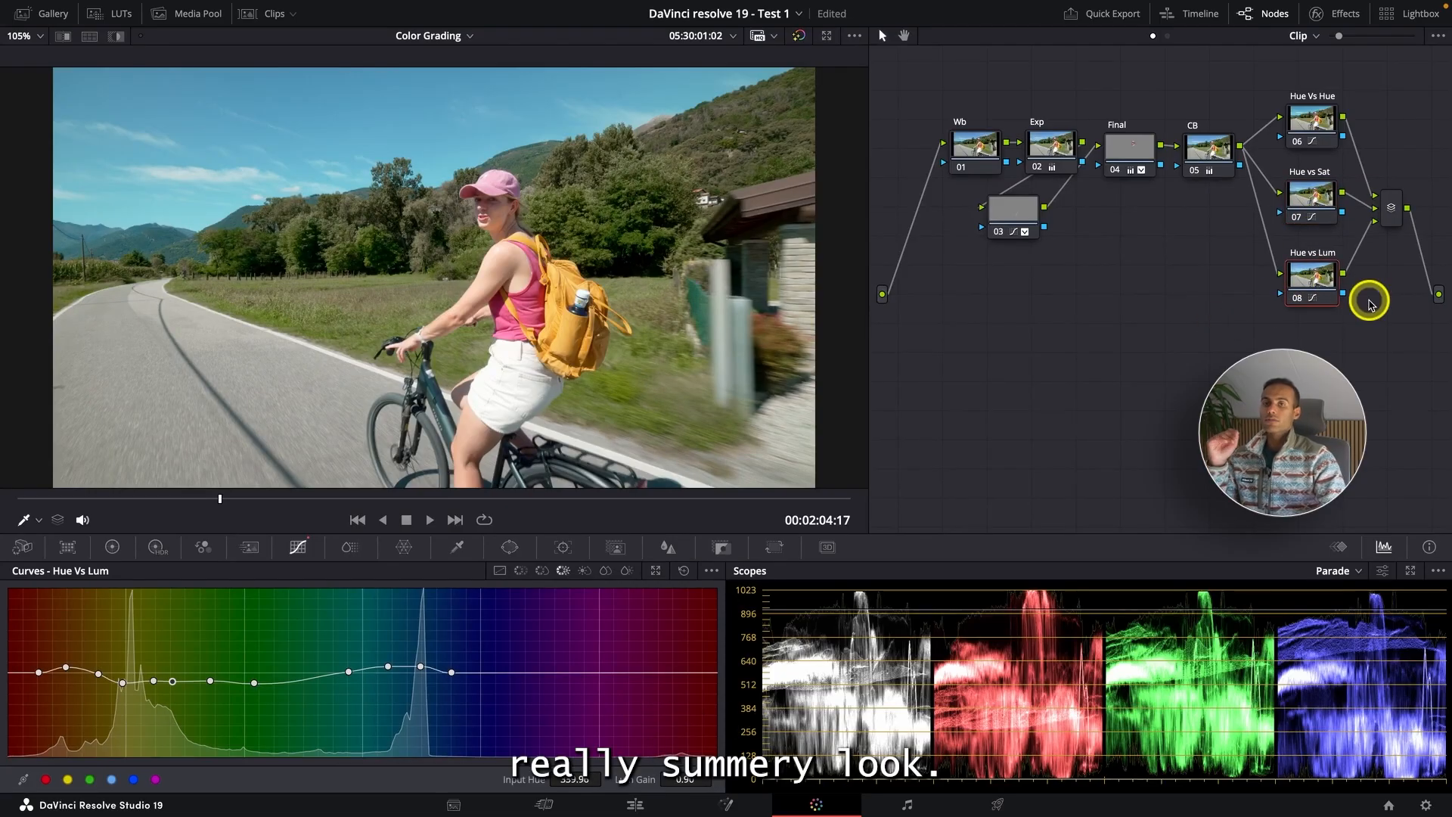
click(1026, 219)
drag(1025, 220, 1033, 230)
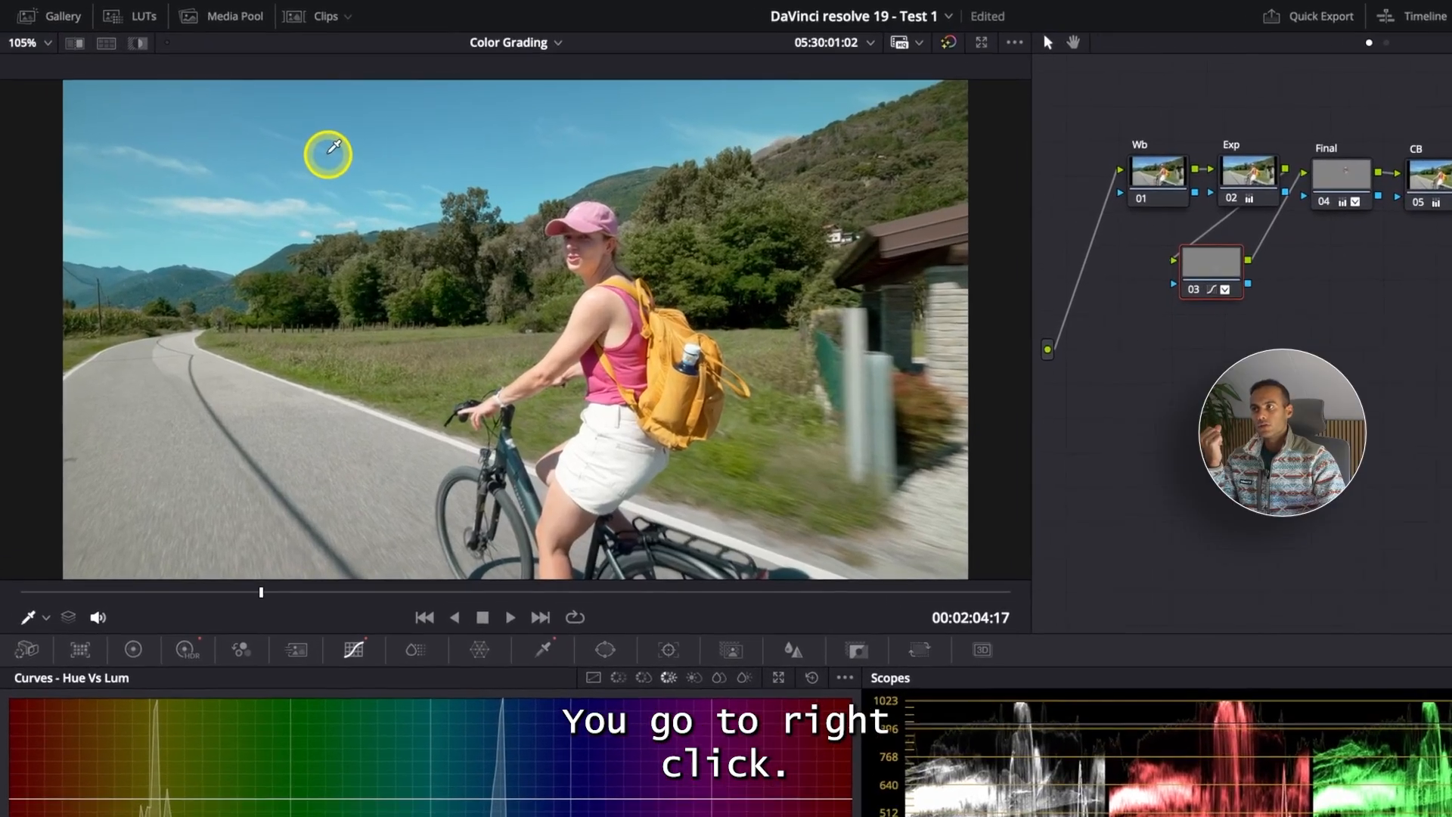
Step: Open the gallery's PowerGrade 1 album, grab a still of the graded cycling clip, and fit the frame in the viewer
right_click(277, 132)
click(65, 17)
click(68, 19)
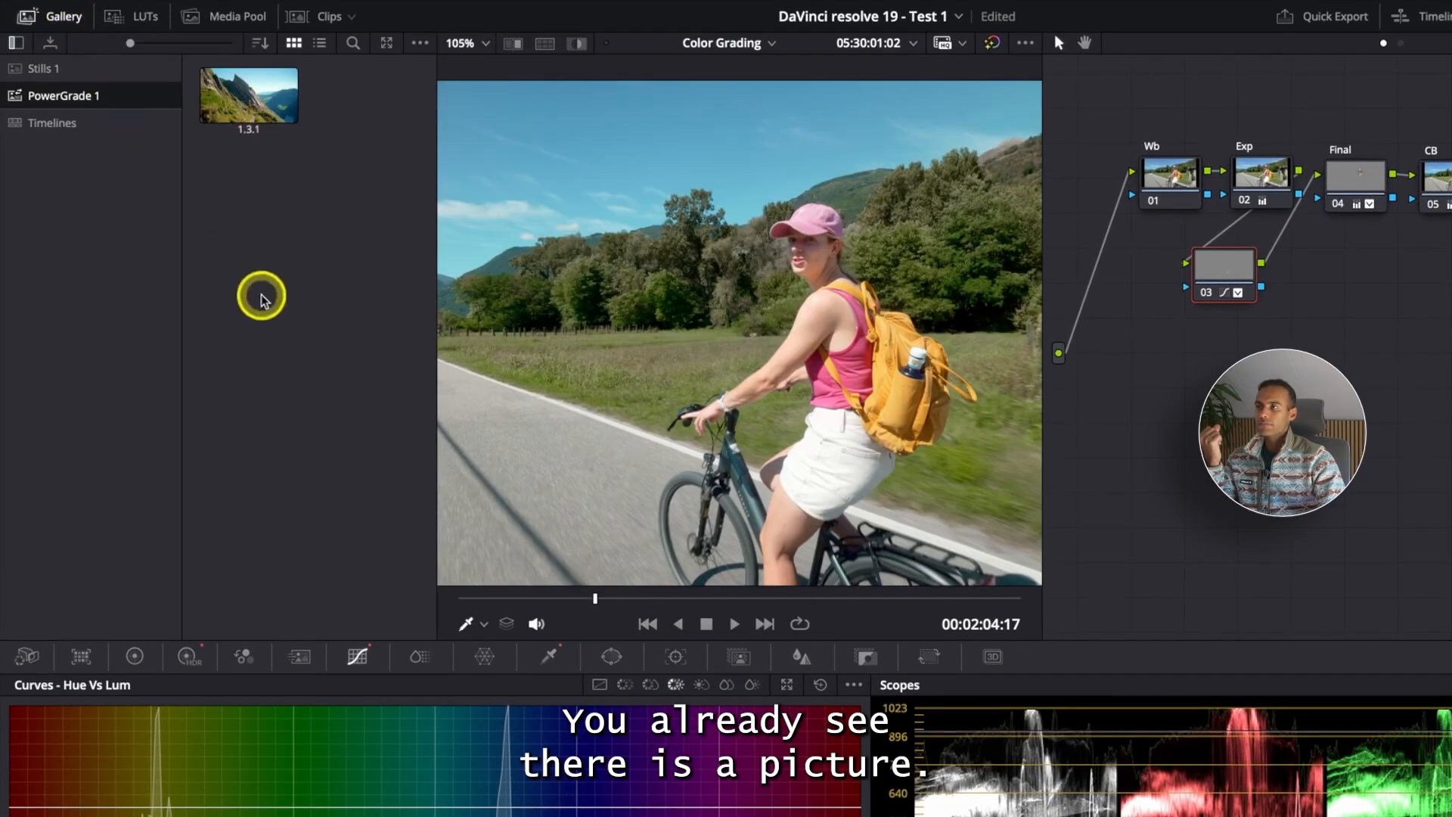
right_click(631, 285)
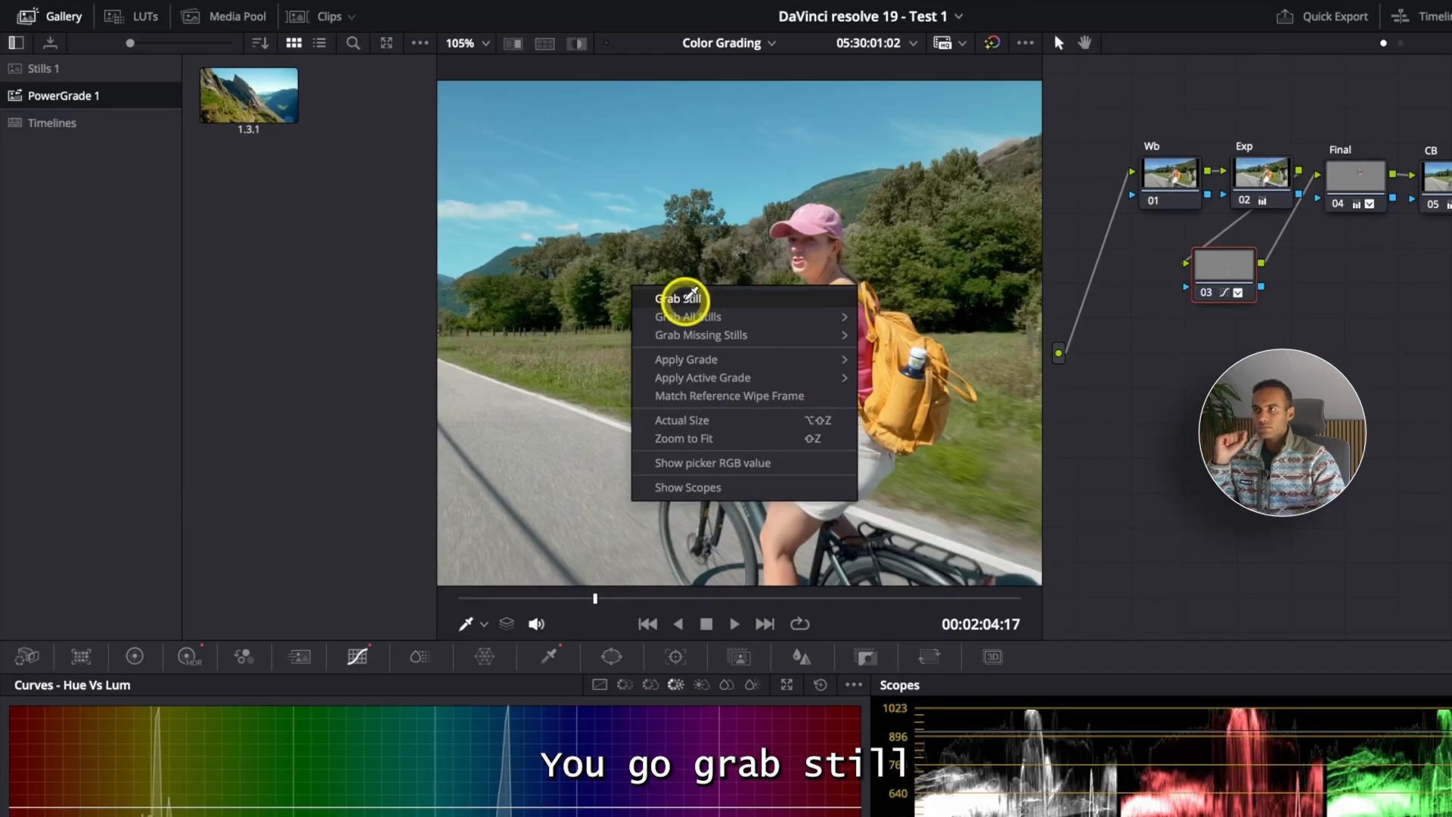
click(684, 298)
key(shift+z)
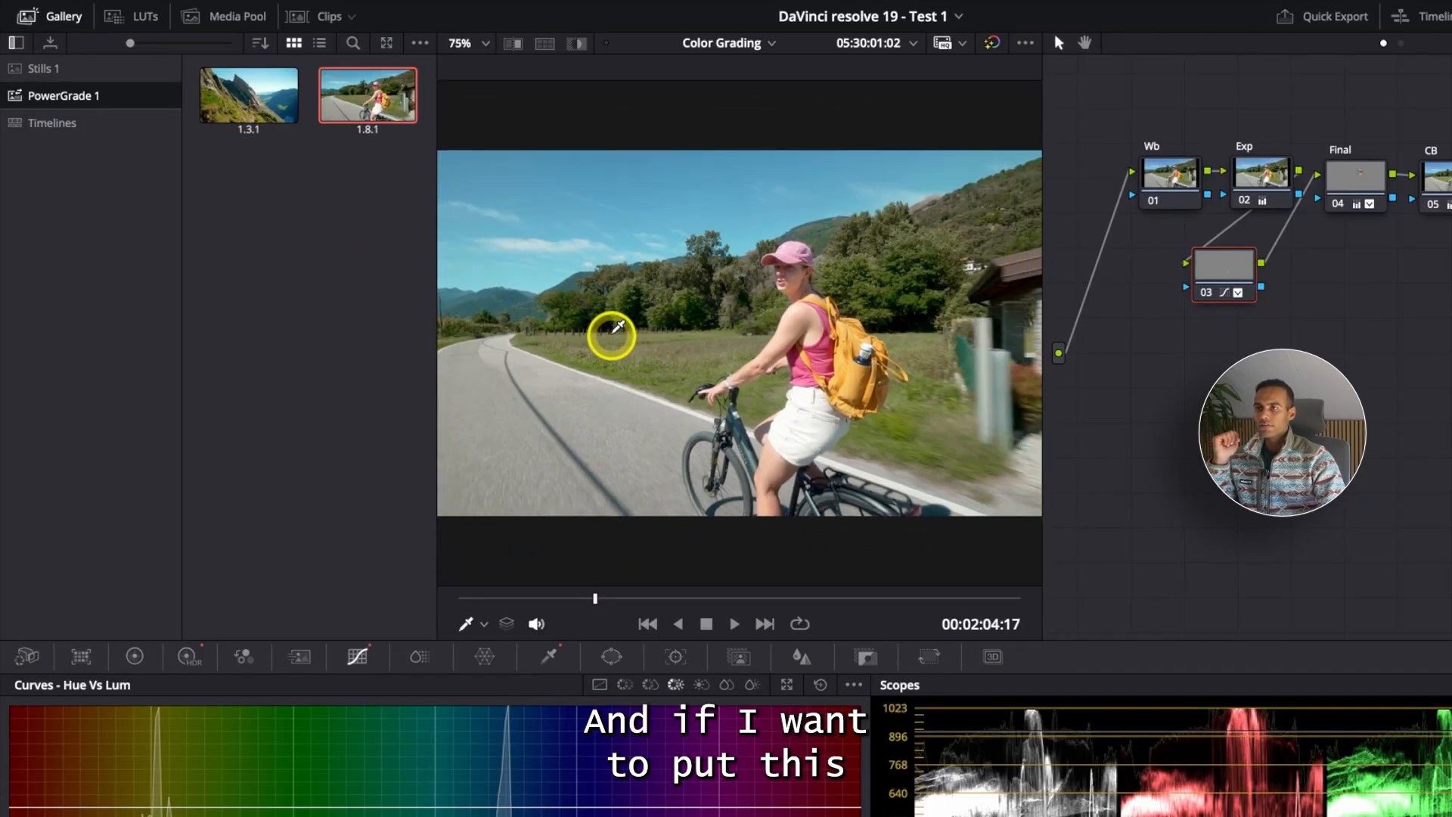
scroll(618, 327, down, 1)
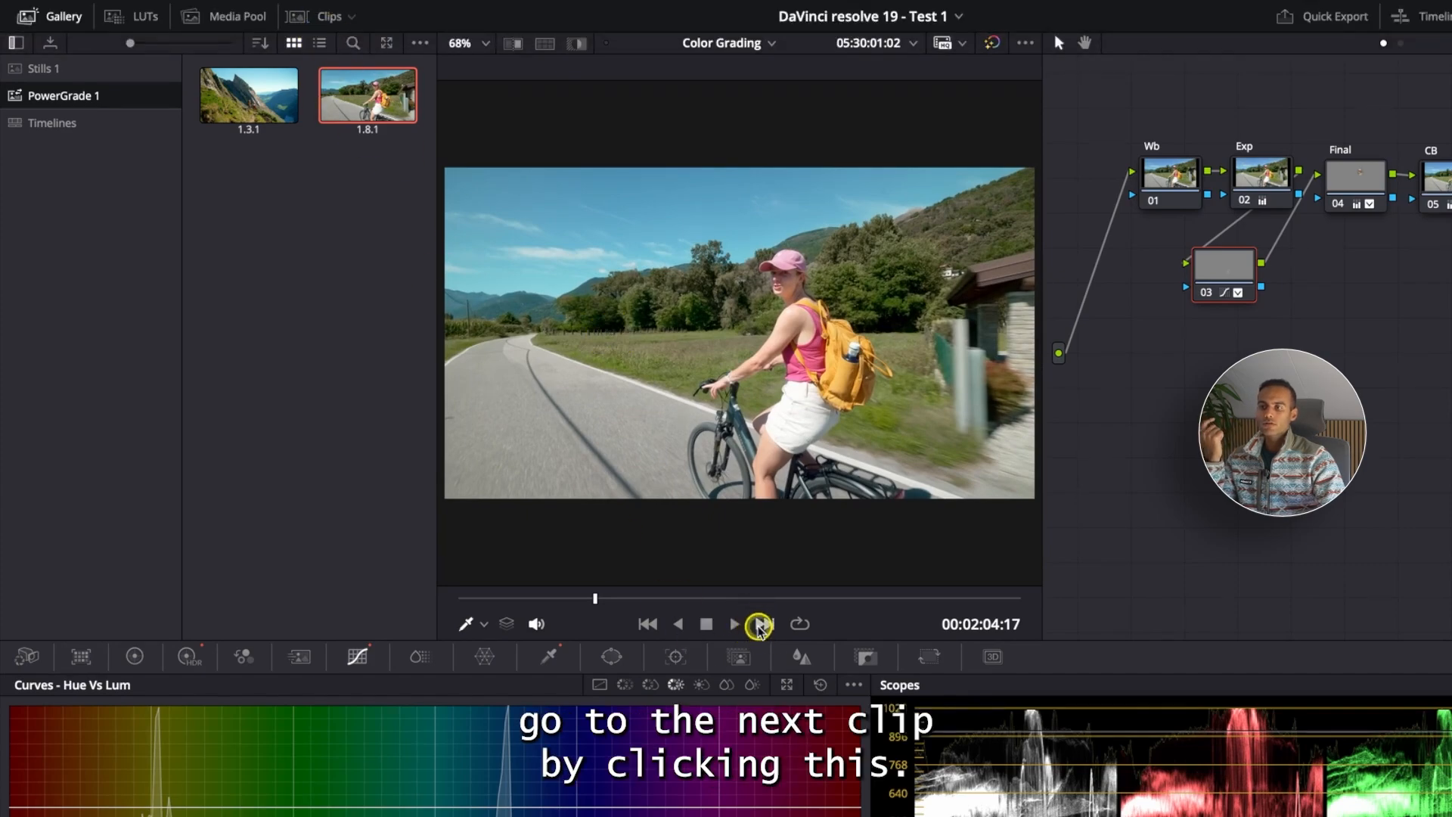
Step: Step back through the timeline to the clip of the woman at the wooden table and display the clip thumbnails
click(648, 624)
click(653, 625)
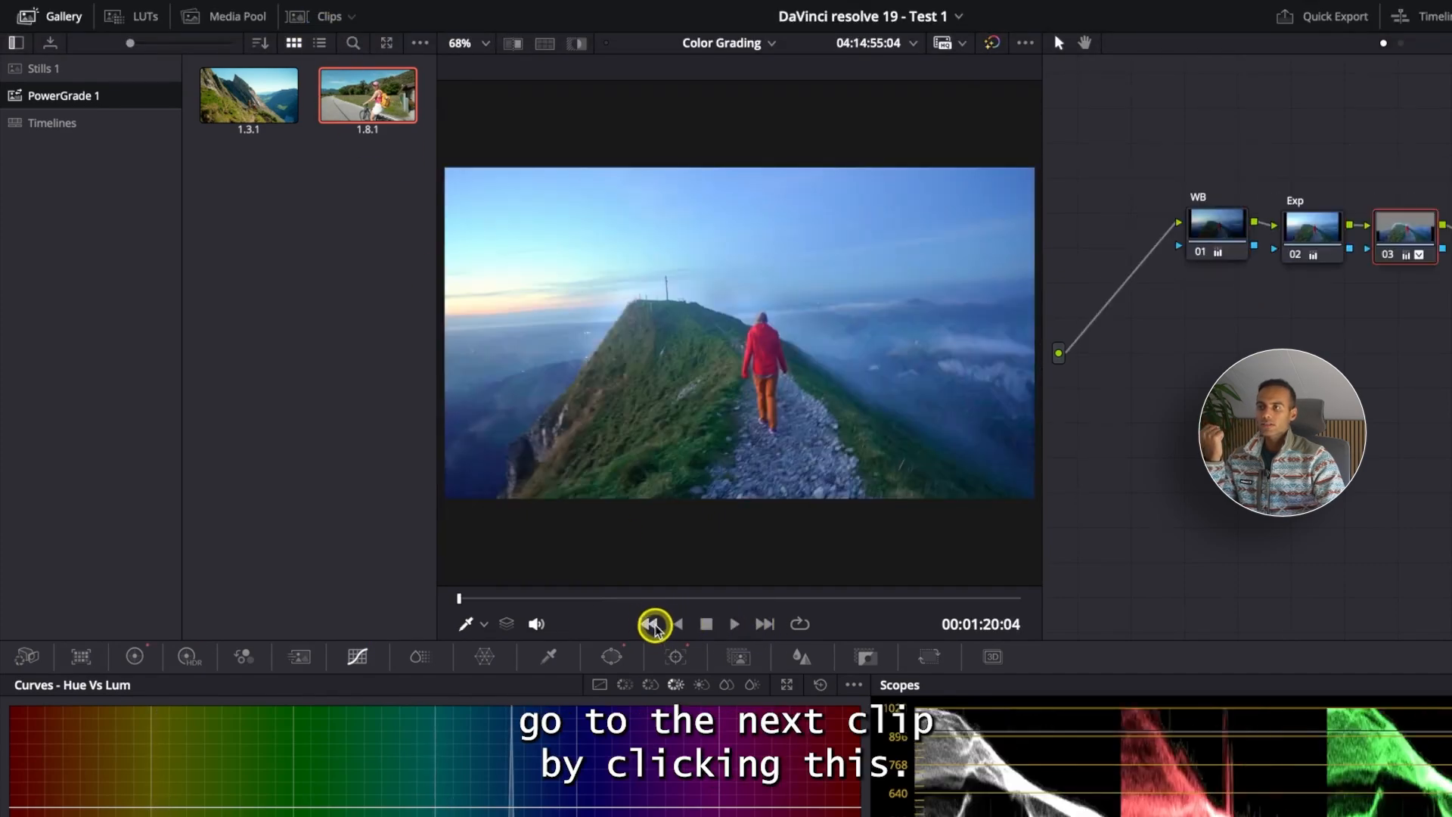
click(653, 626)
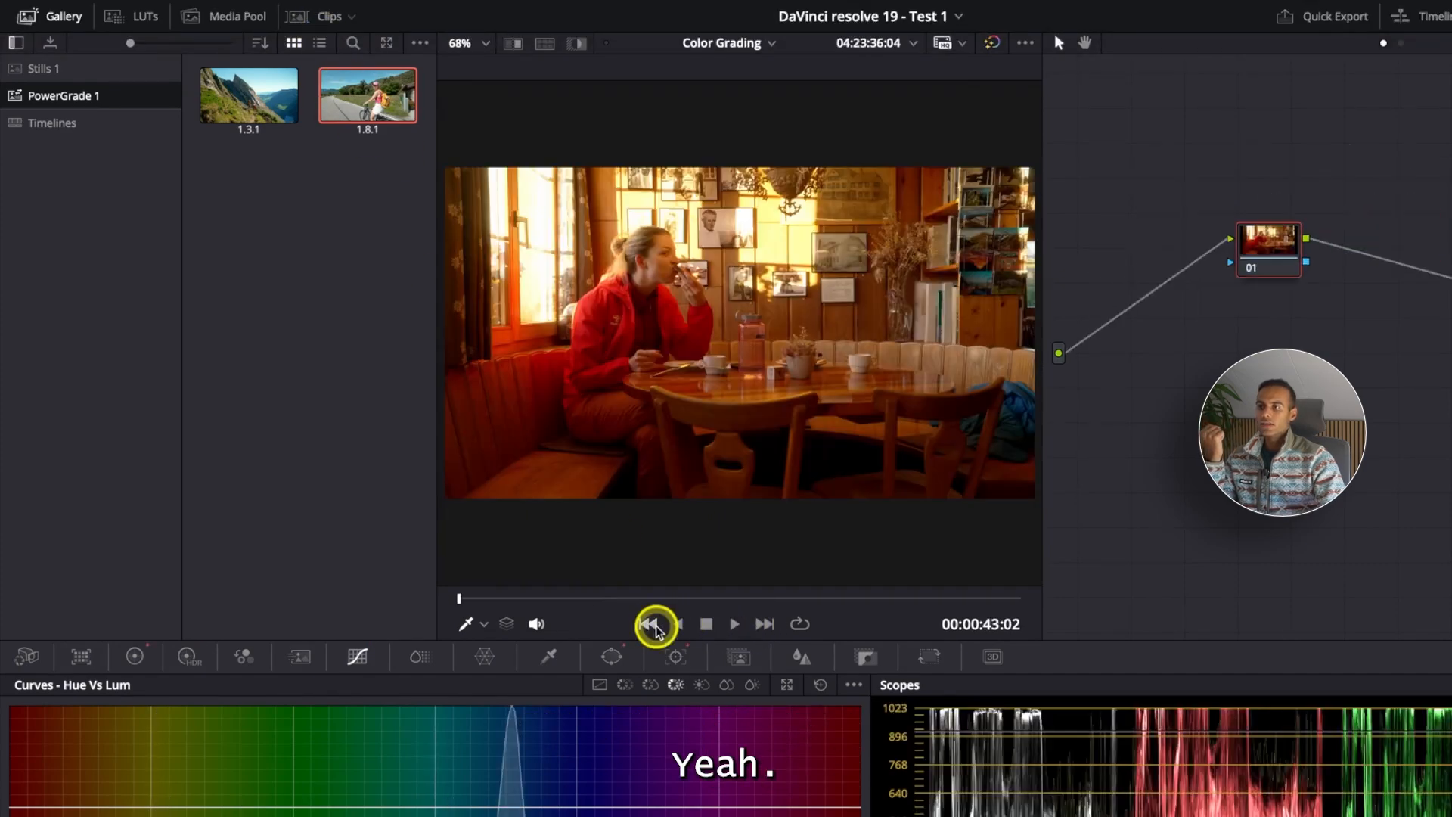
click(297, 21)
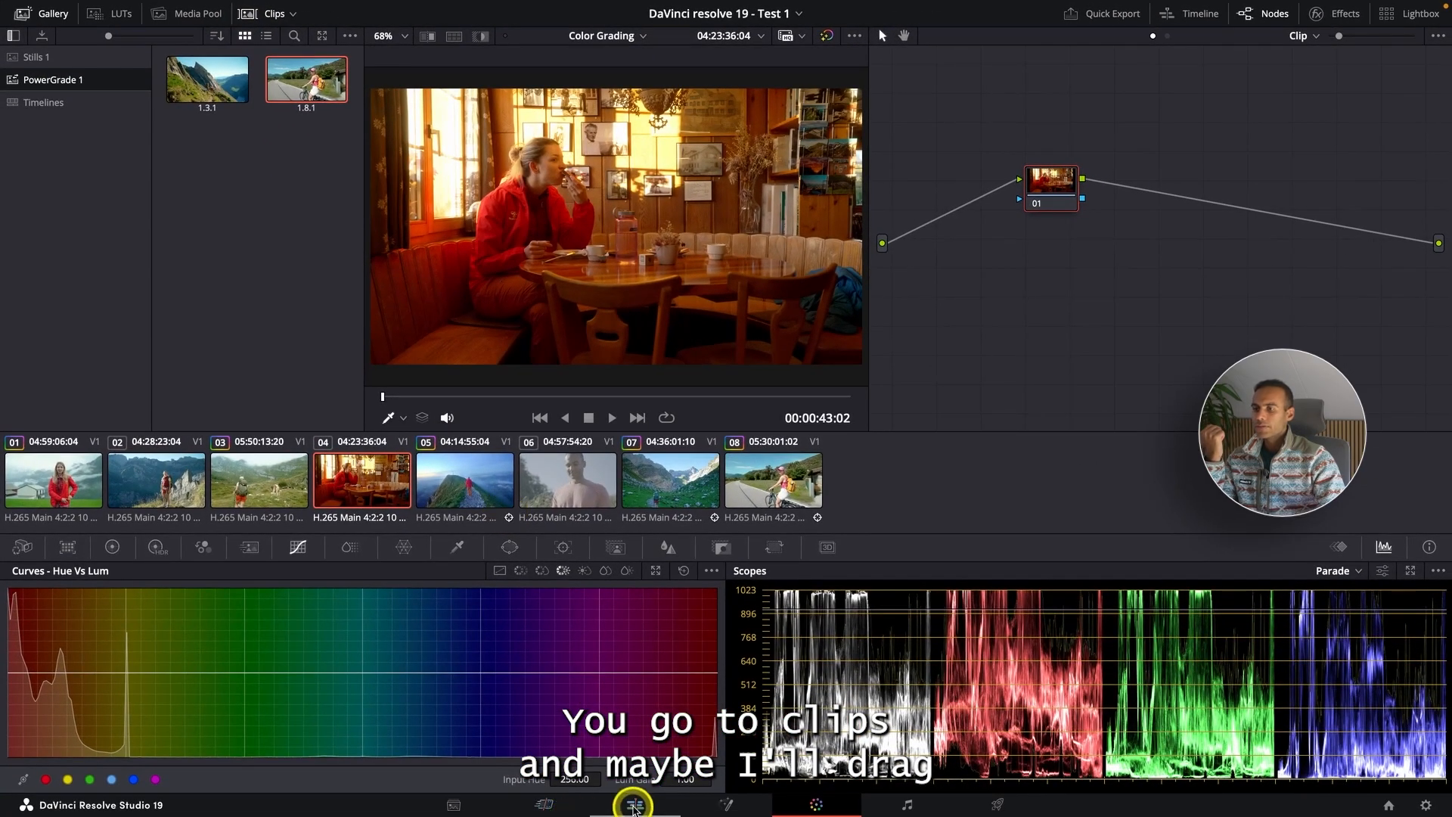
Step: On the Edit page, add only the video of C2636.MP4 to Video 1 directly after the cycling clip C2631.MP4
click(634, 804)
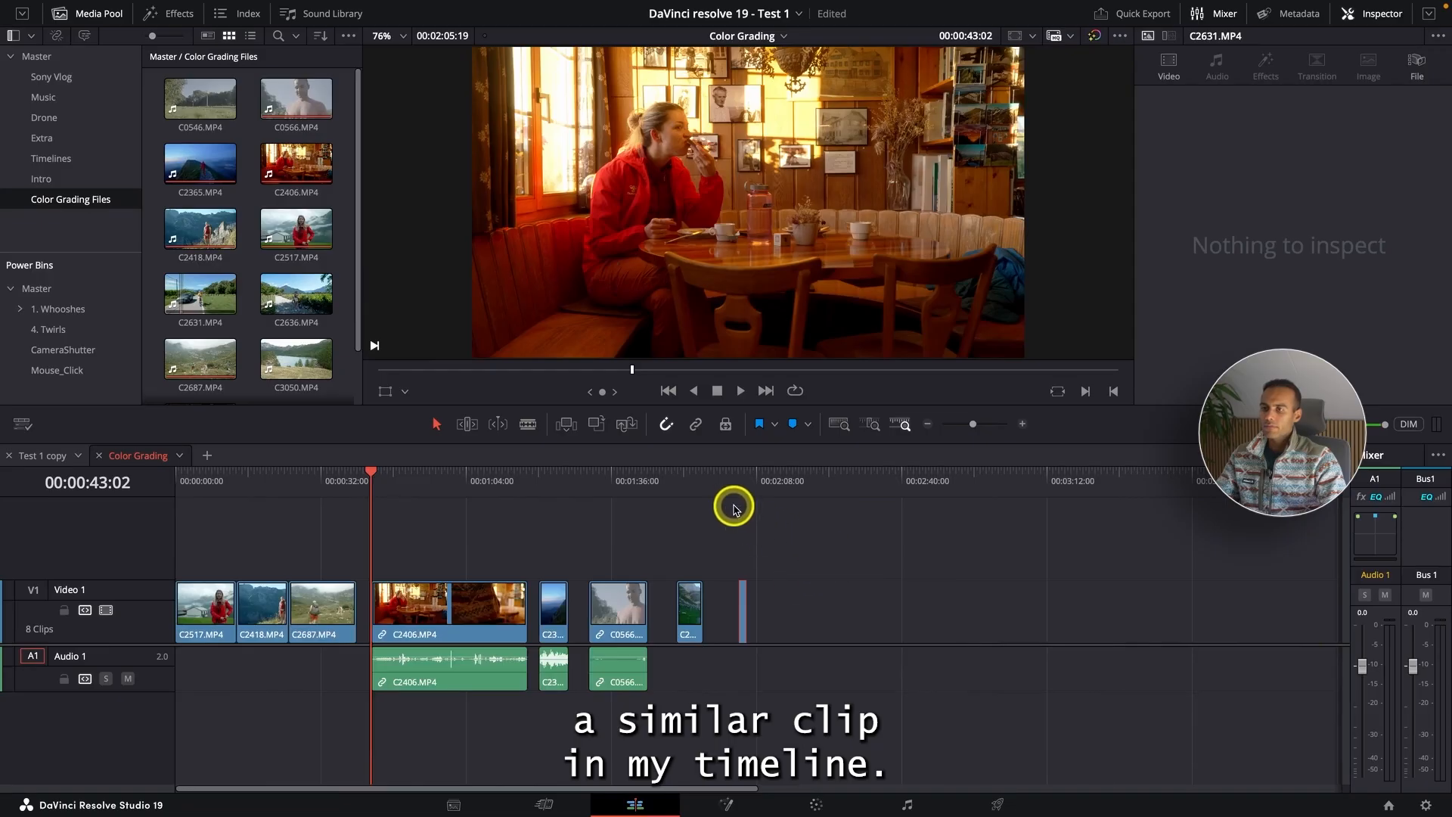
click(742, 479)
key(ctrl+equal)
key(ctrl+equal)
key(ctrl+equal)
key(ctrl+equal)
key(ctrl+equal)
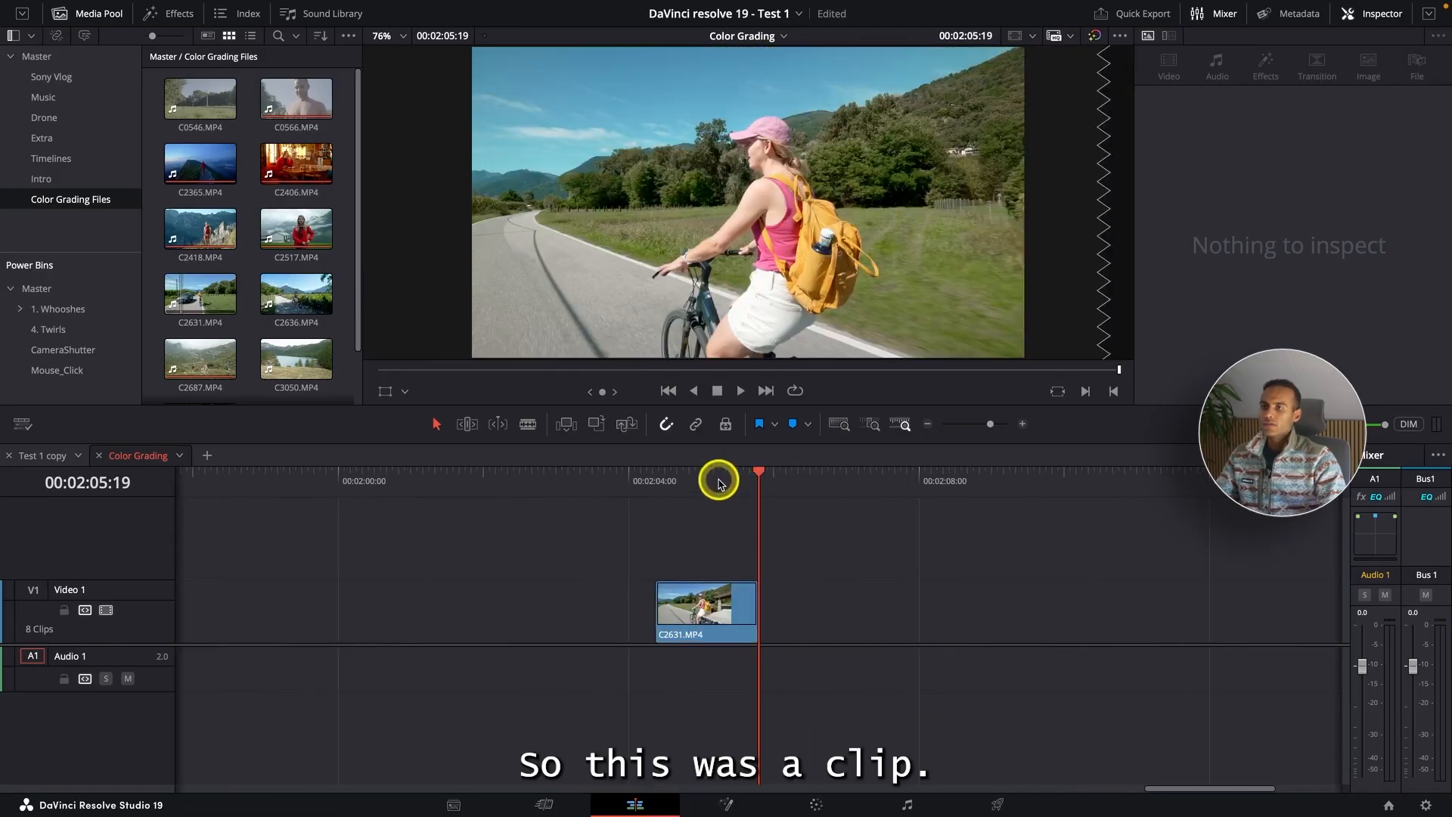
click(719, 479)
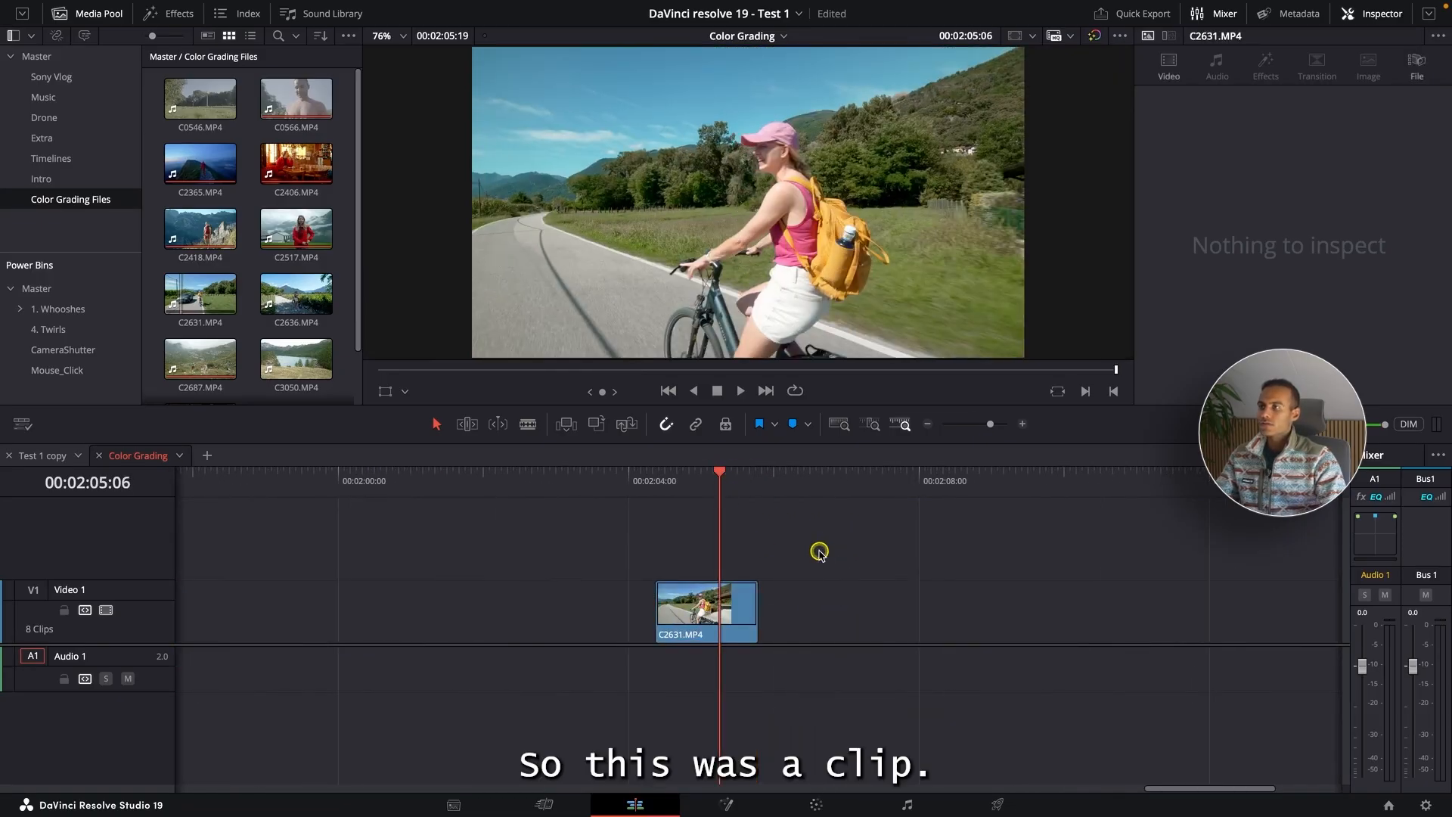
scroll(295, 295, down, 1)
double_click(294, 288)
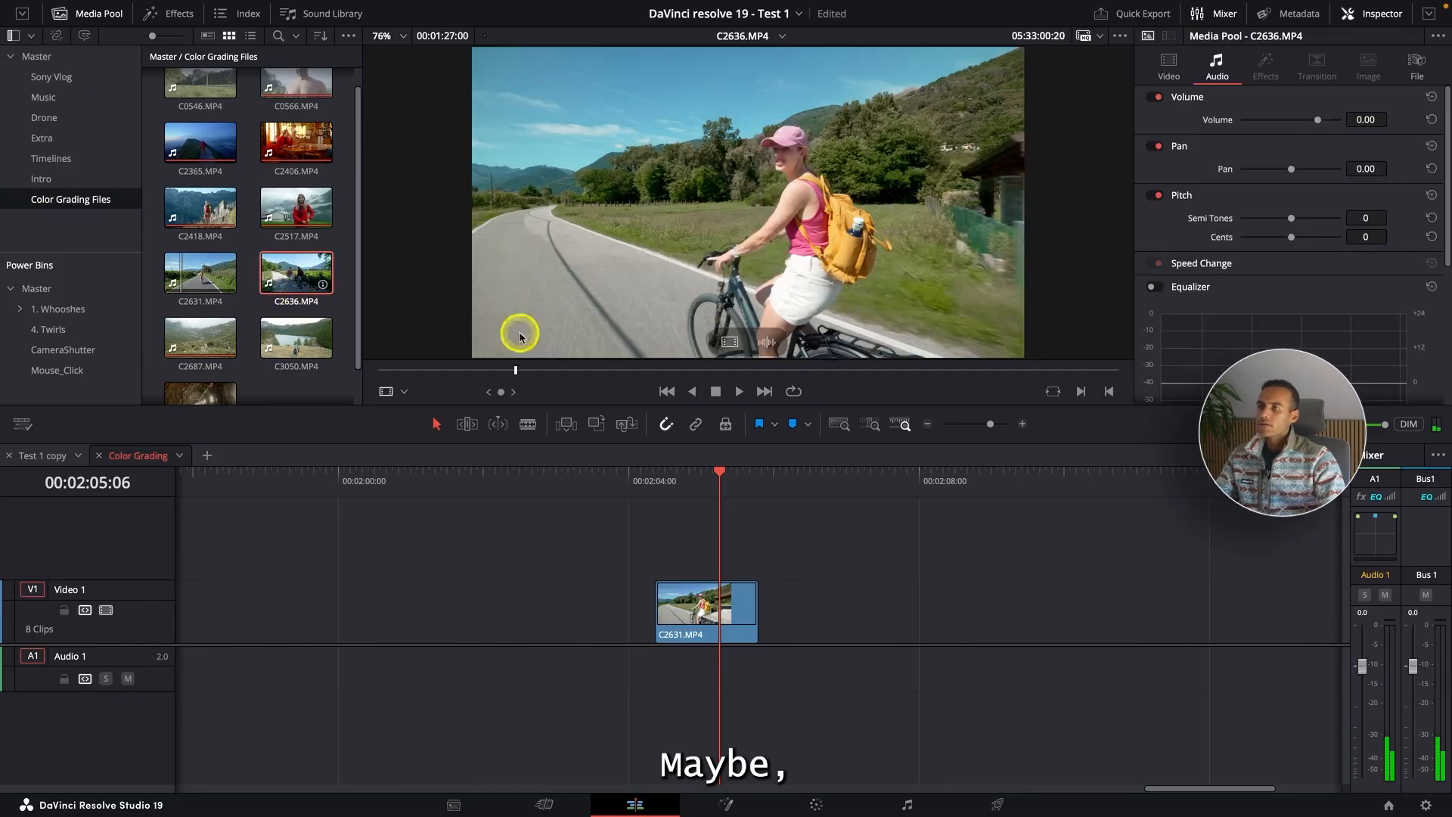
drag(728, 344, 787, 608)
Step: Place the playhead at about 00:02:26:15 on the C2636.MP4 clip, where the couple stands with their bikes
drag(937, 480, 1140, 486)
key(super+minus)
key(super+minus)
drag(875, 488, 1052, 489)
click(1069, 593)
key(super+minus)
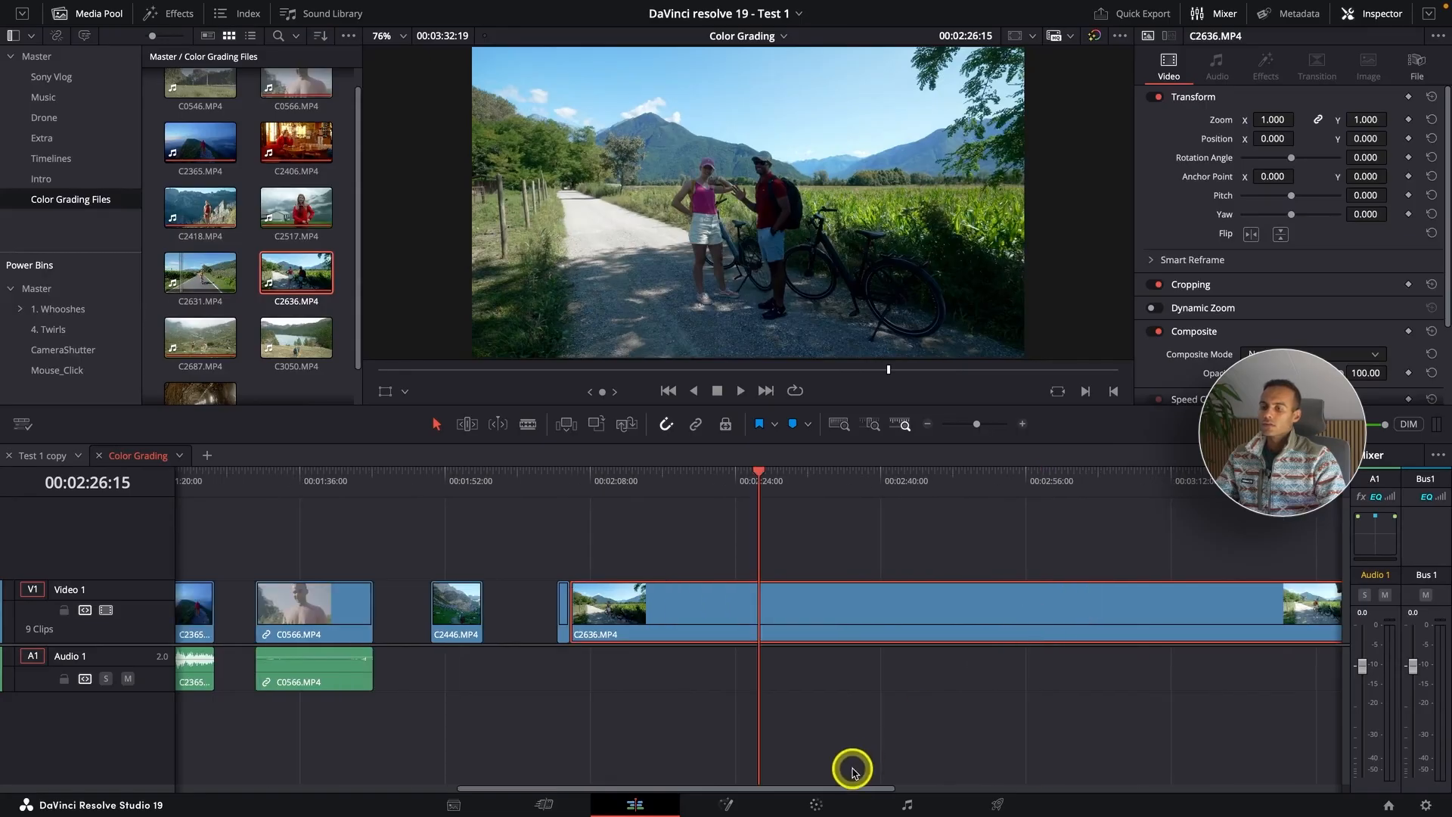
Step: On the Color page, apply the grade of gallery still 1.8.1 to the new C2636.MP4 clip
click(827, 803)
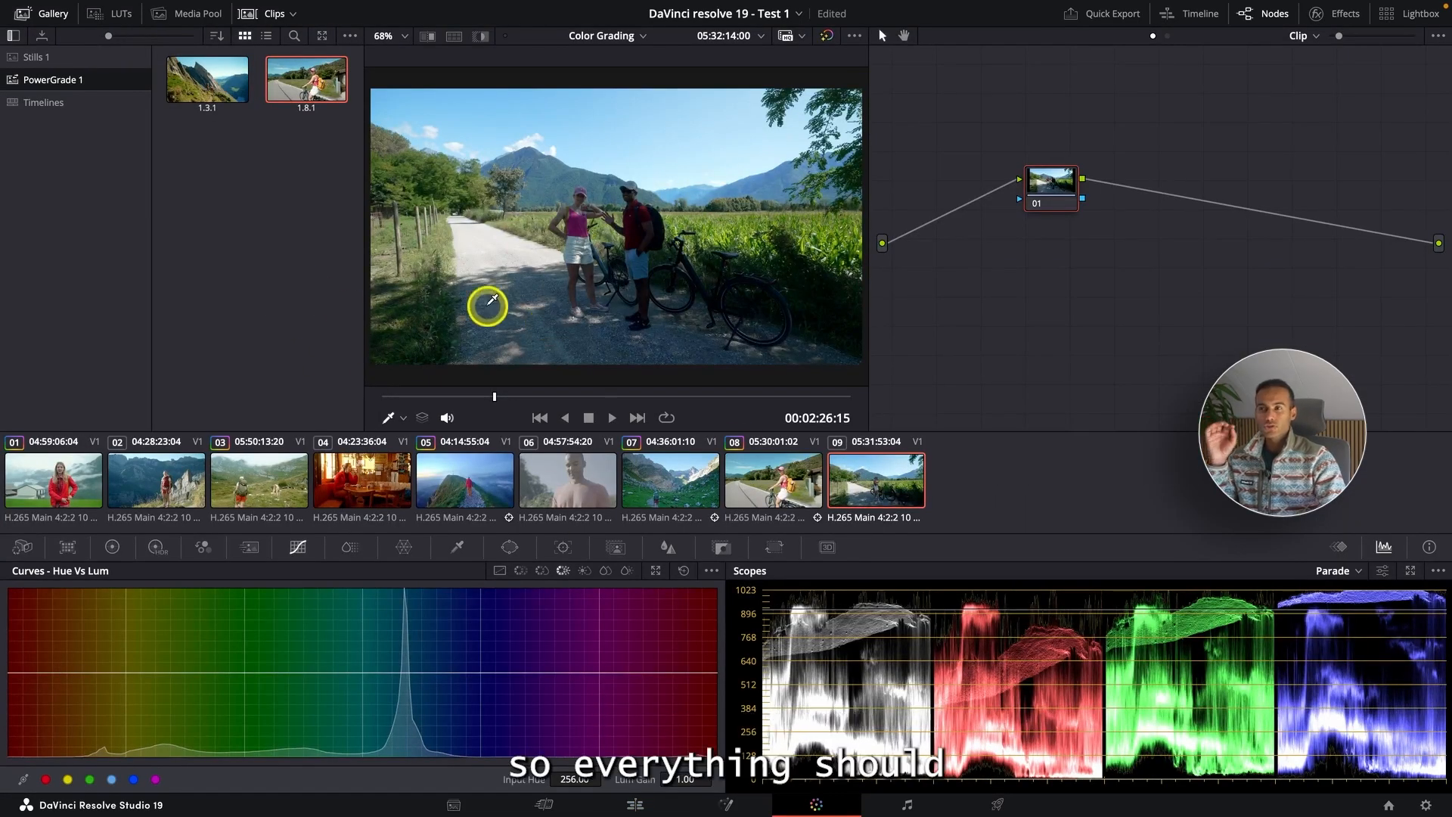
right_click(305, 89)
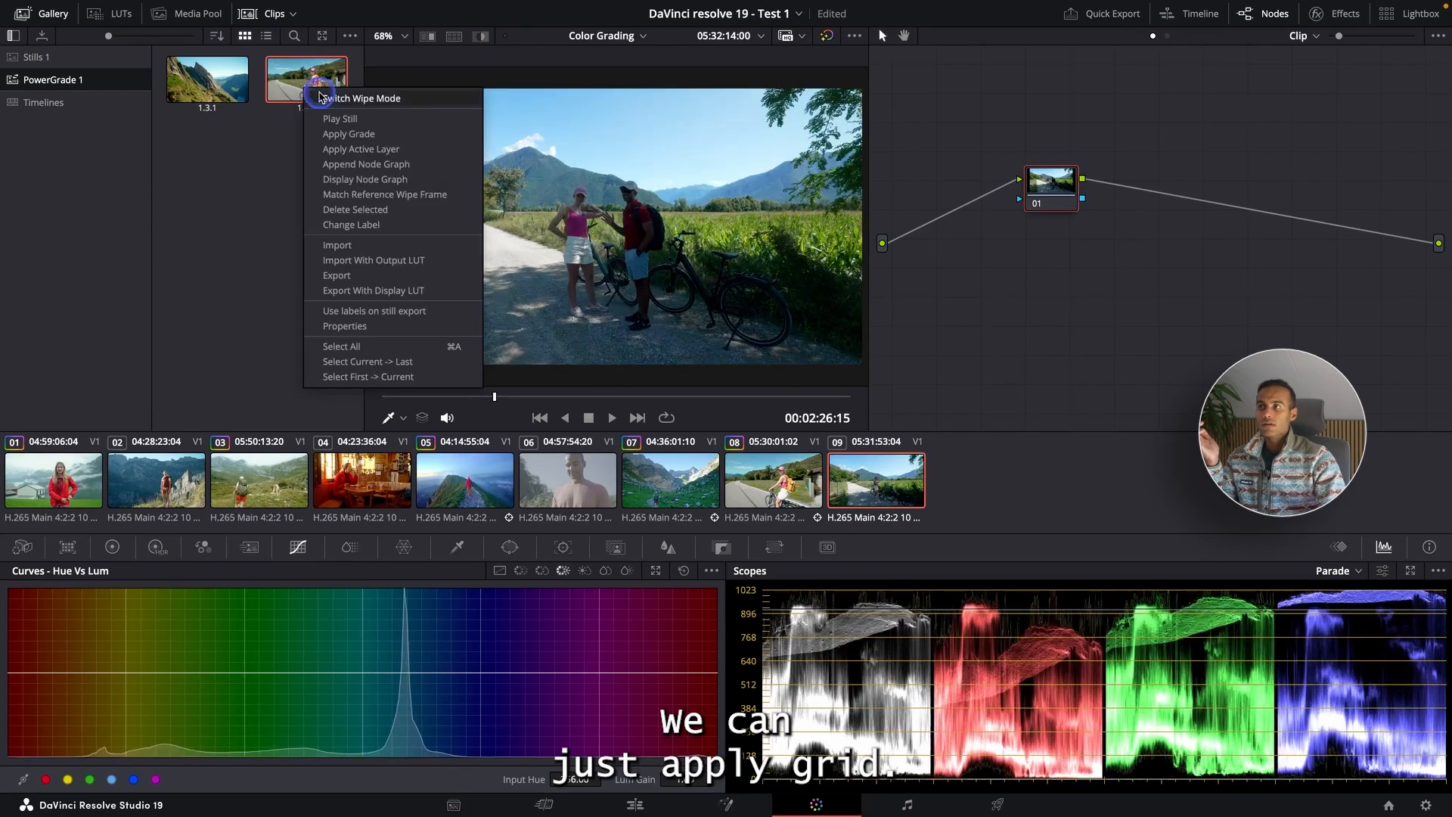
click(347, 134)
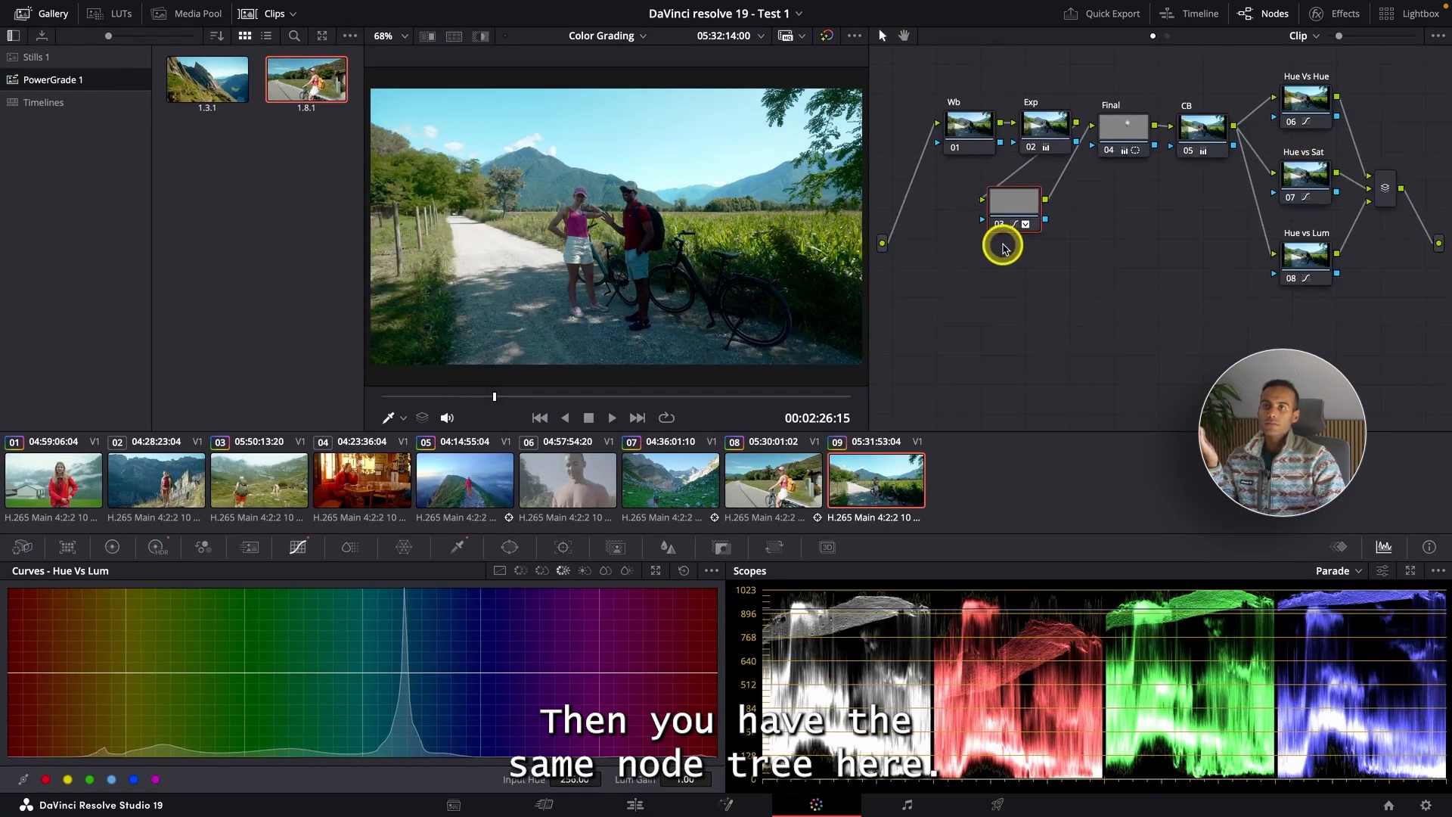
Step: Hide the clip thumbnails and the gallery, enlarge the viewer image, and reset the Final node's grade
click(249, 14)
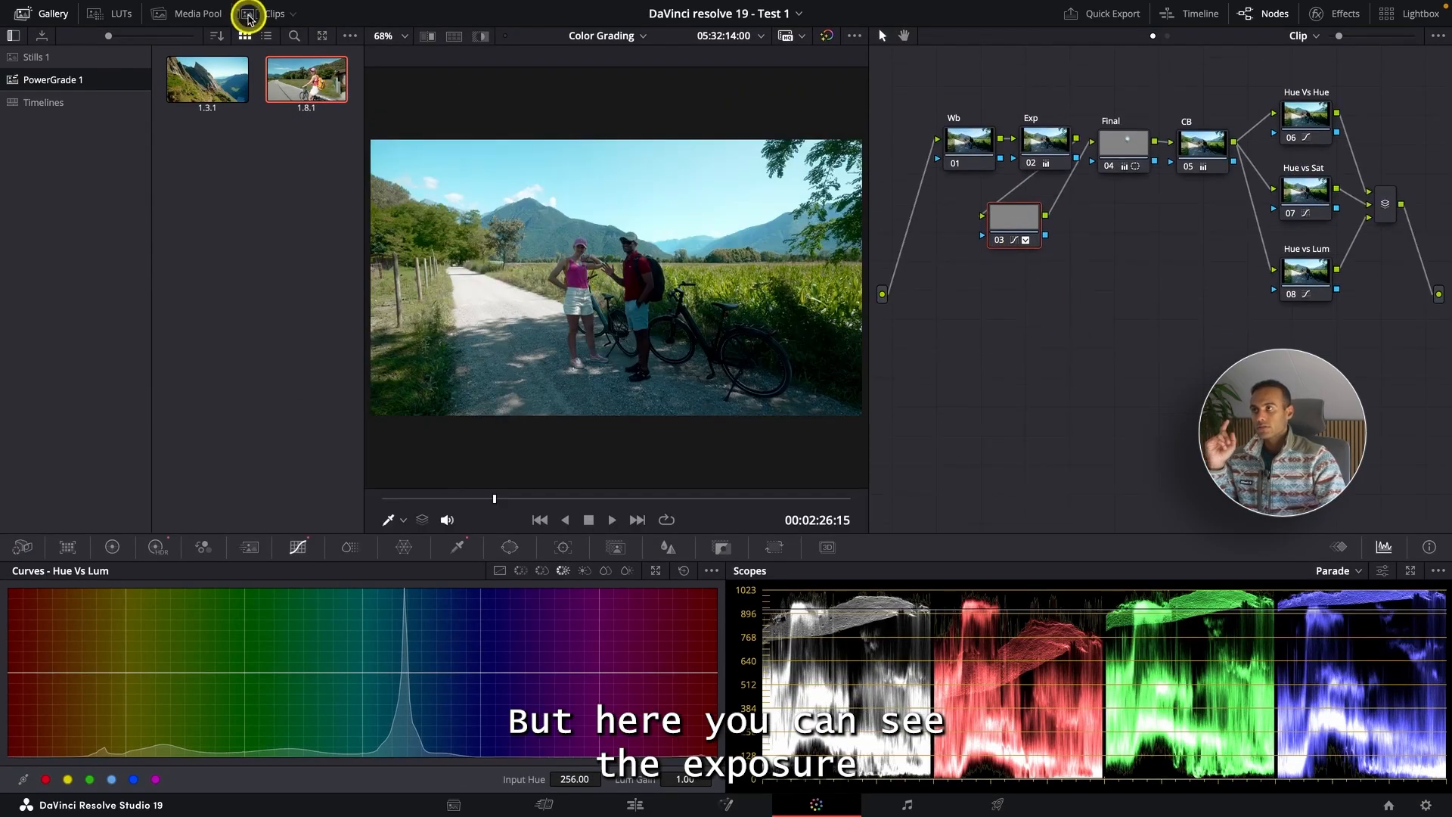
click(62, 16)
scroll(272, 316, up, 5)
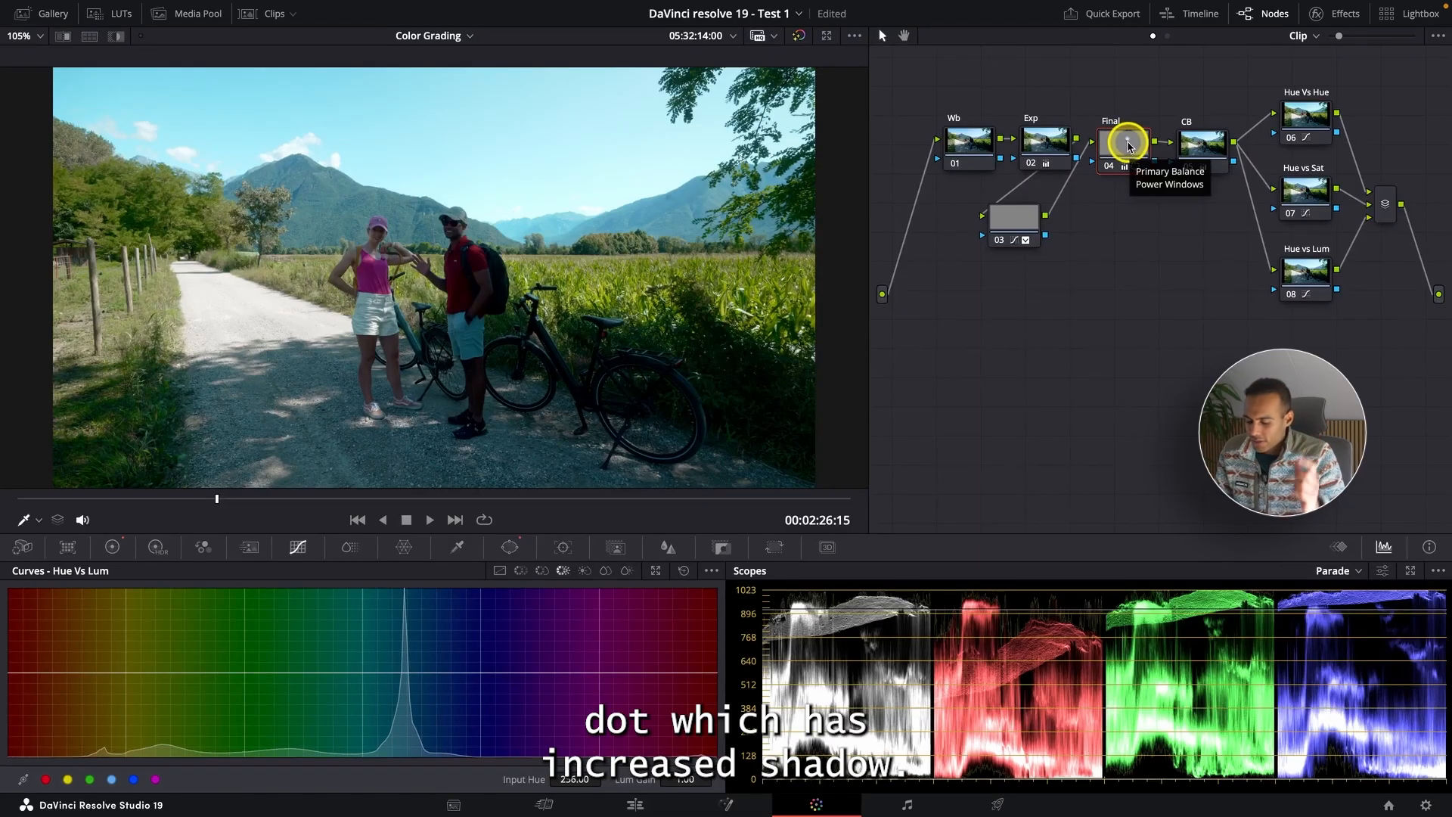
right_click(1126, 146)
click(1156, 152)
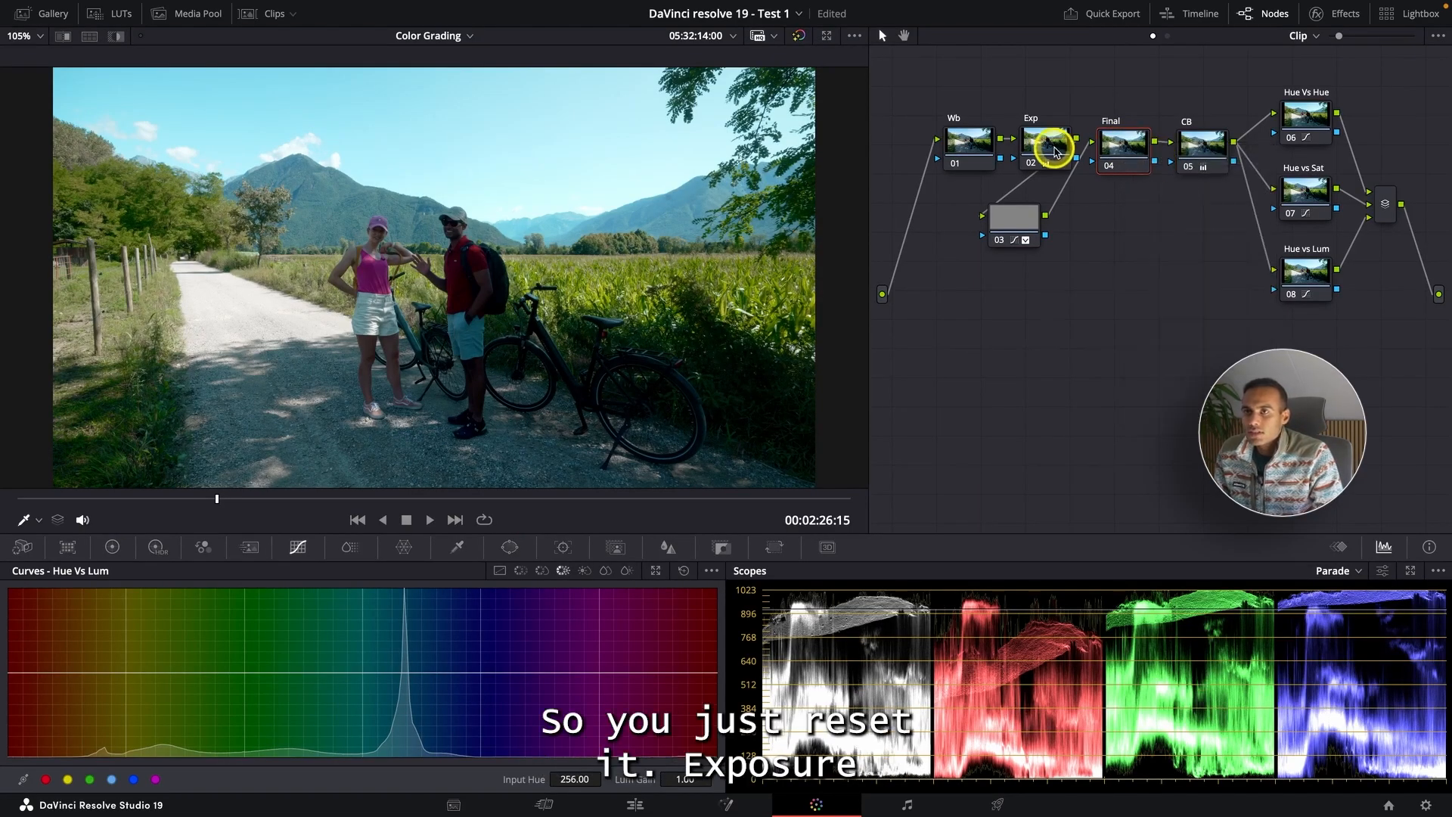
Step: On the Exp node's color wheels, reset Lift, raise Shadows to 48.50 and lower Gain to 0.97
click(112, 547)
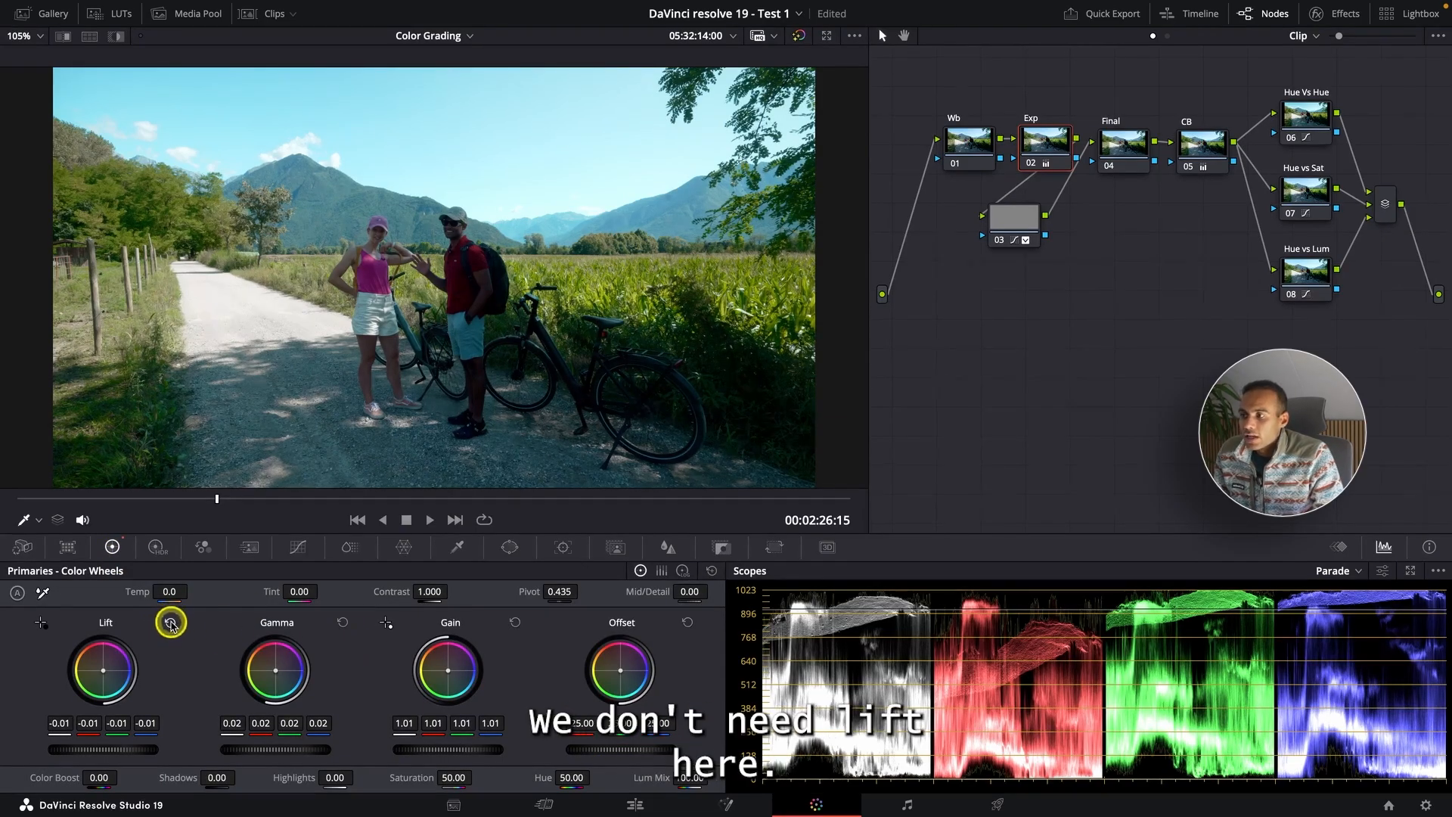
click(171, 623)
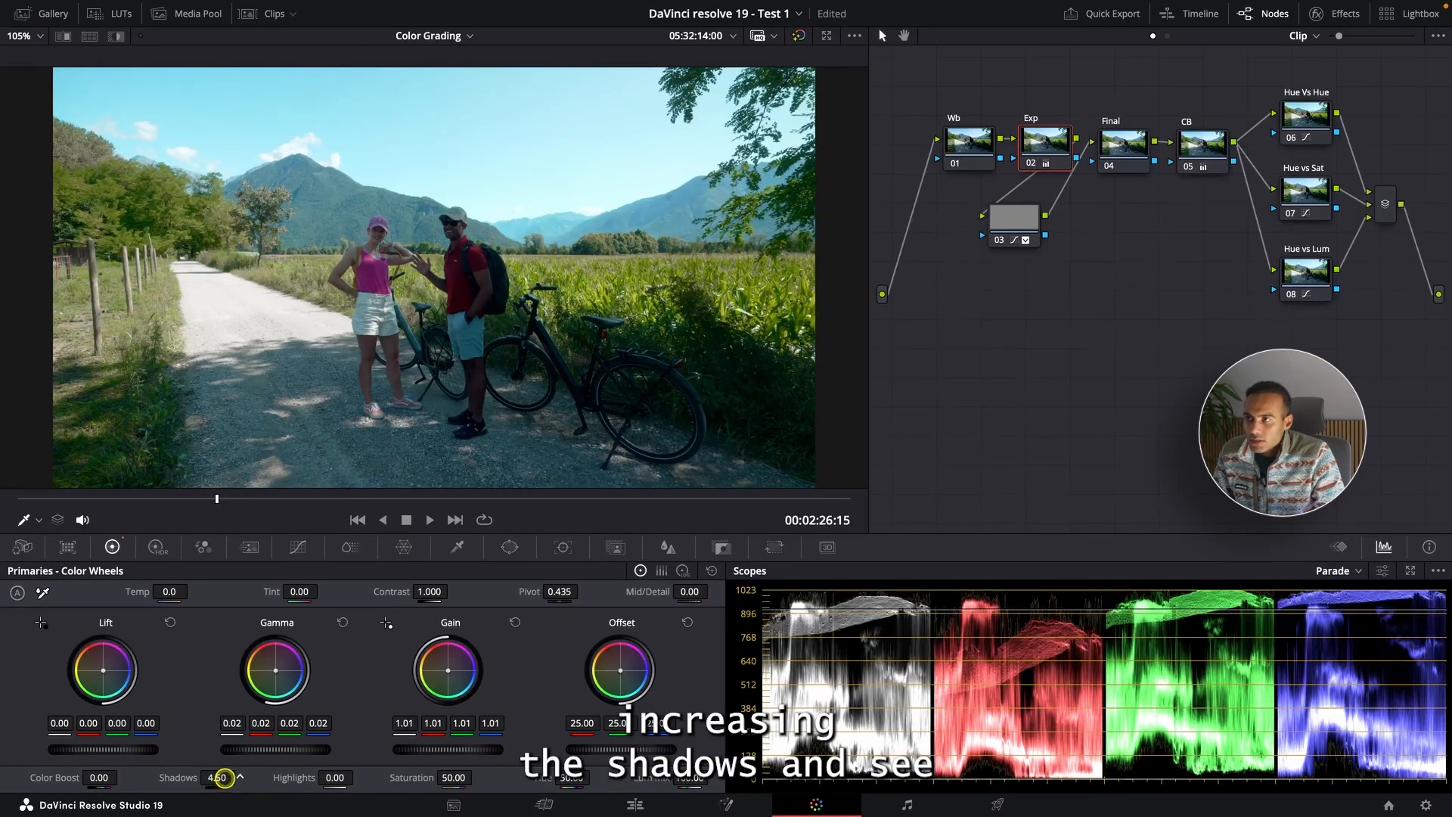
drag(227, 778, 158, 741)
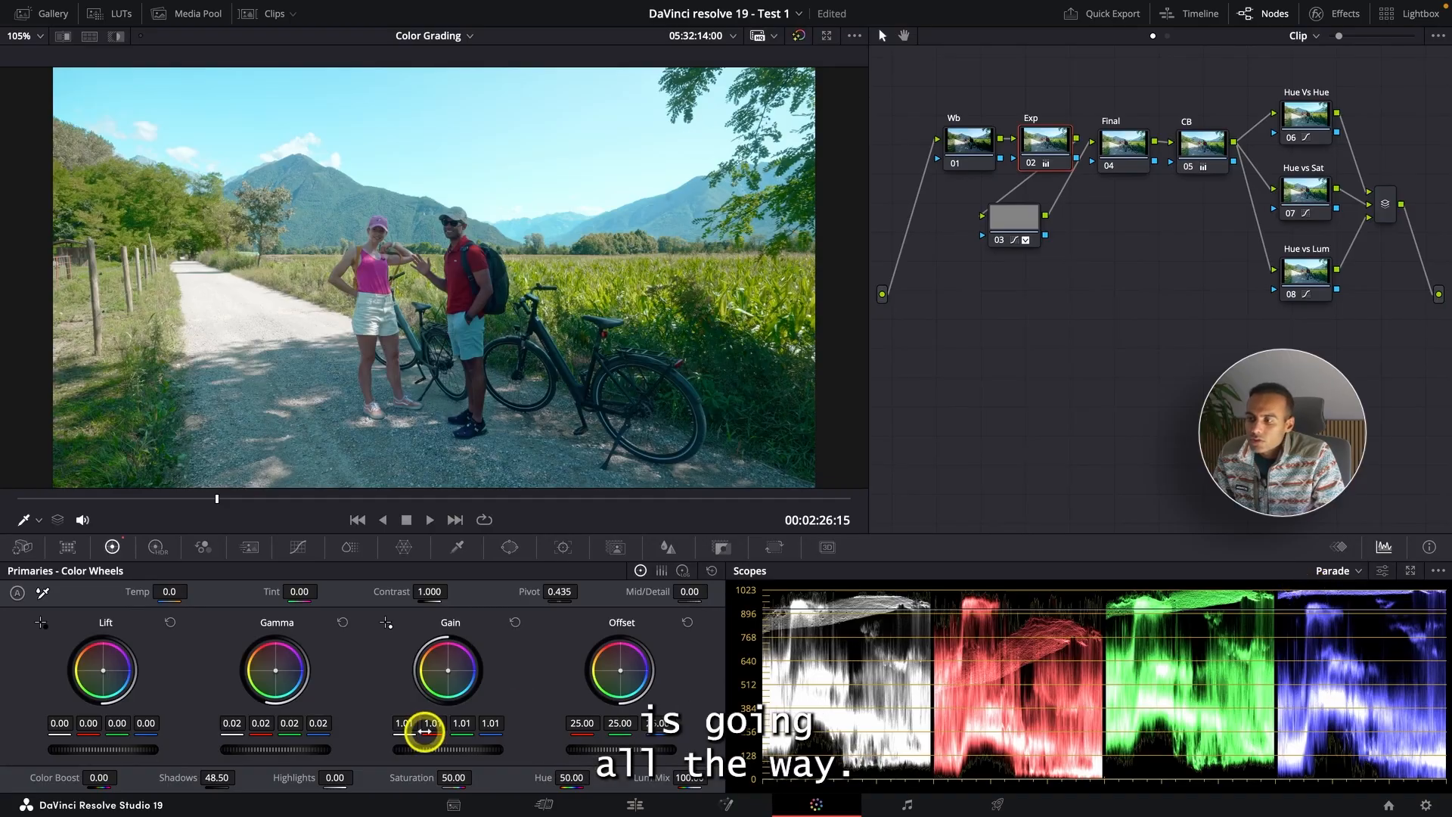
drag(473, 748, 415, 739)
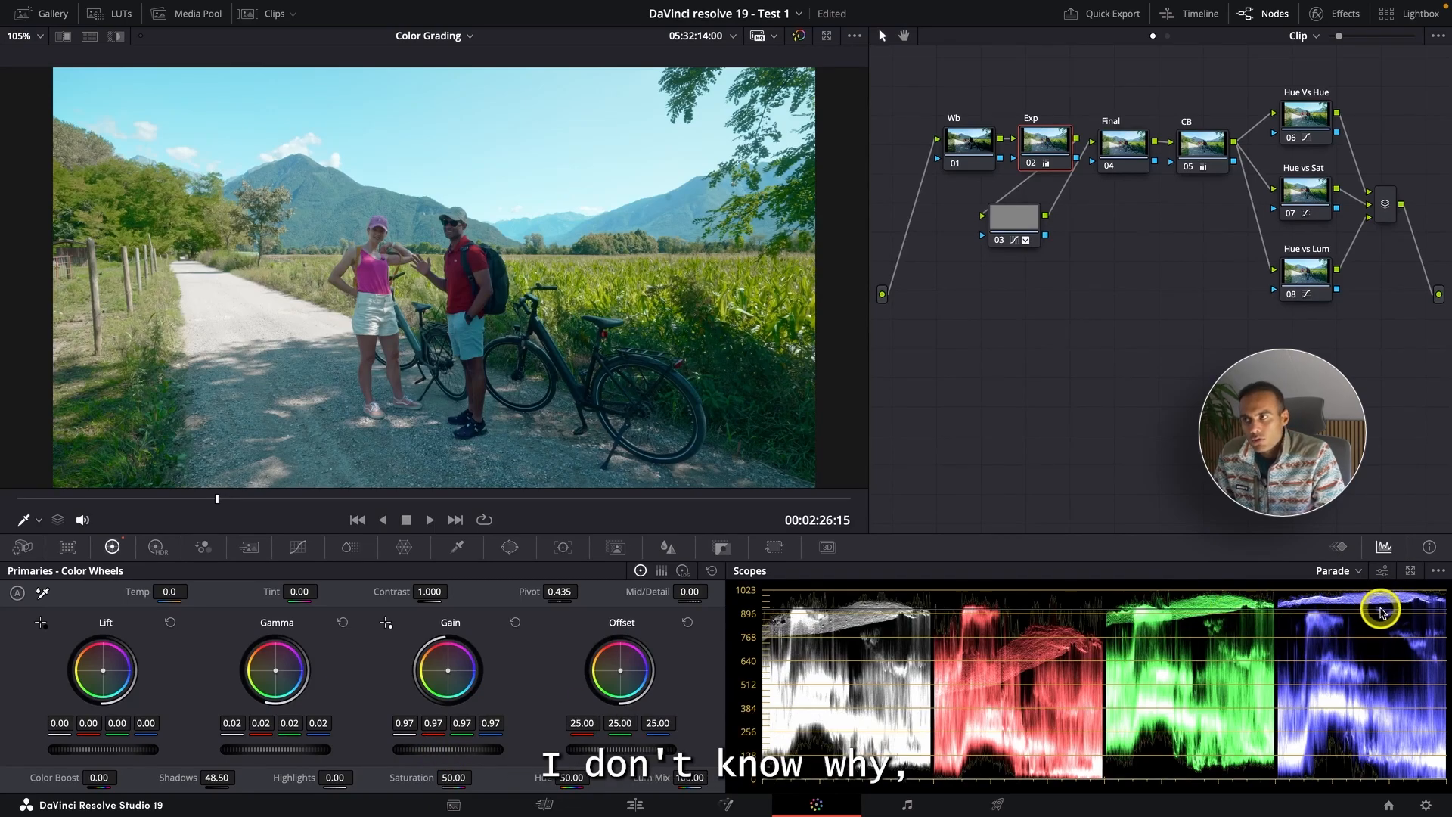
Step: Warm the Wb node by setting its temperature to 230, and compare before and after in full screen
click(966, 142)
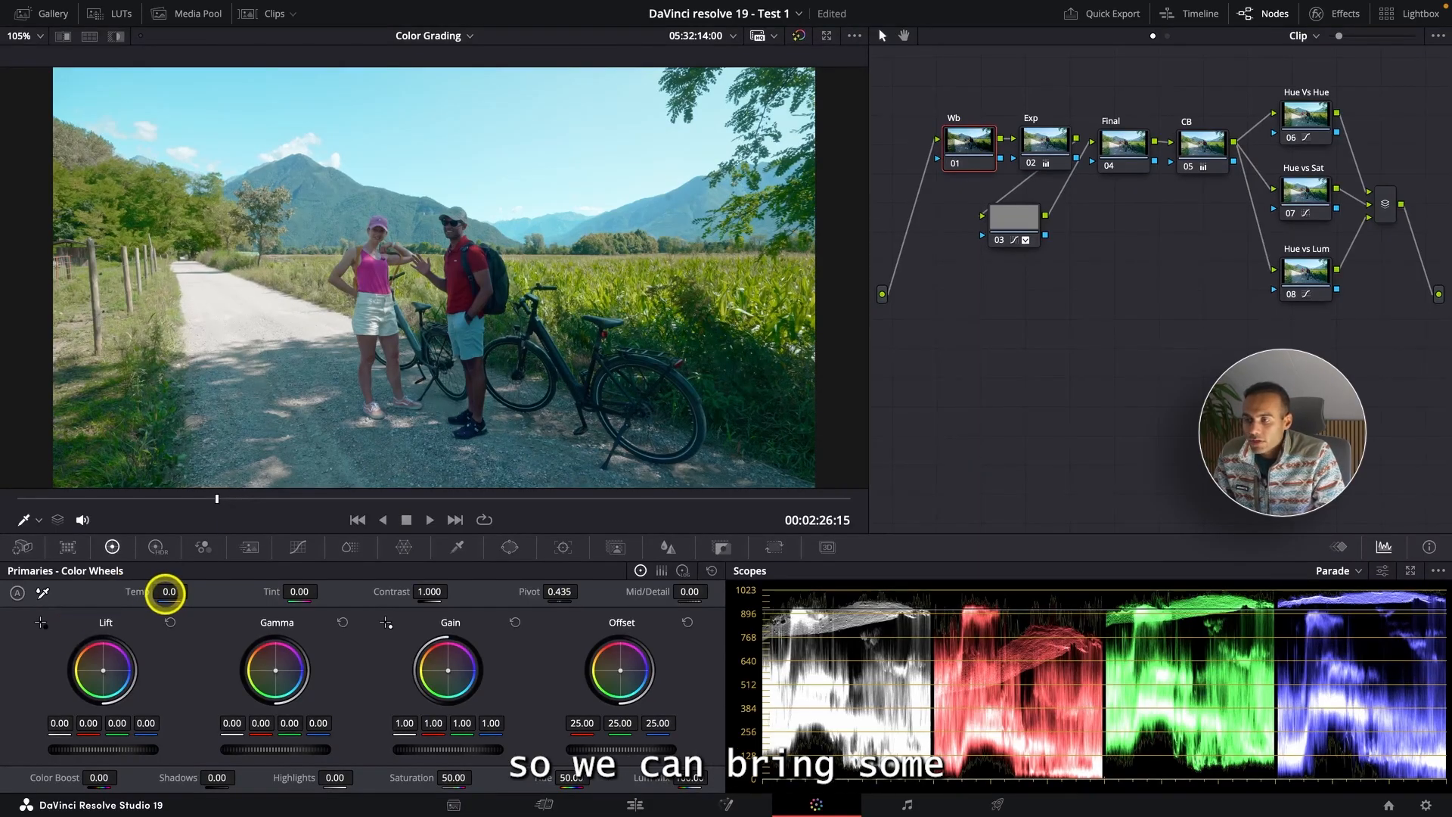
drag(165, 594, 178, 591)
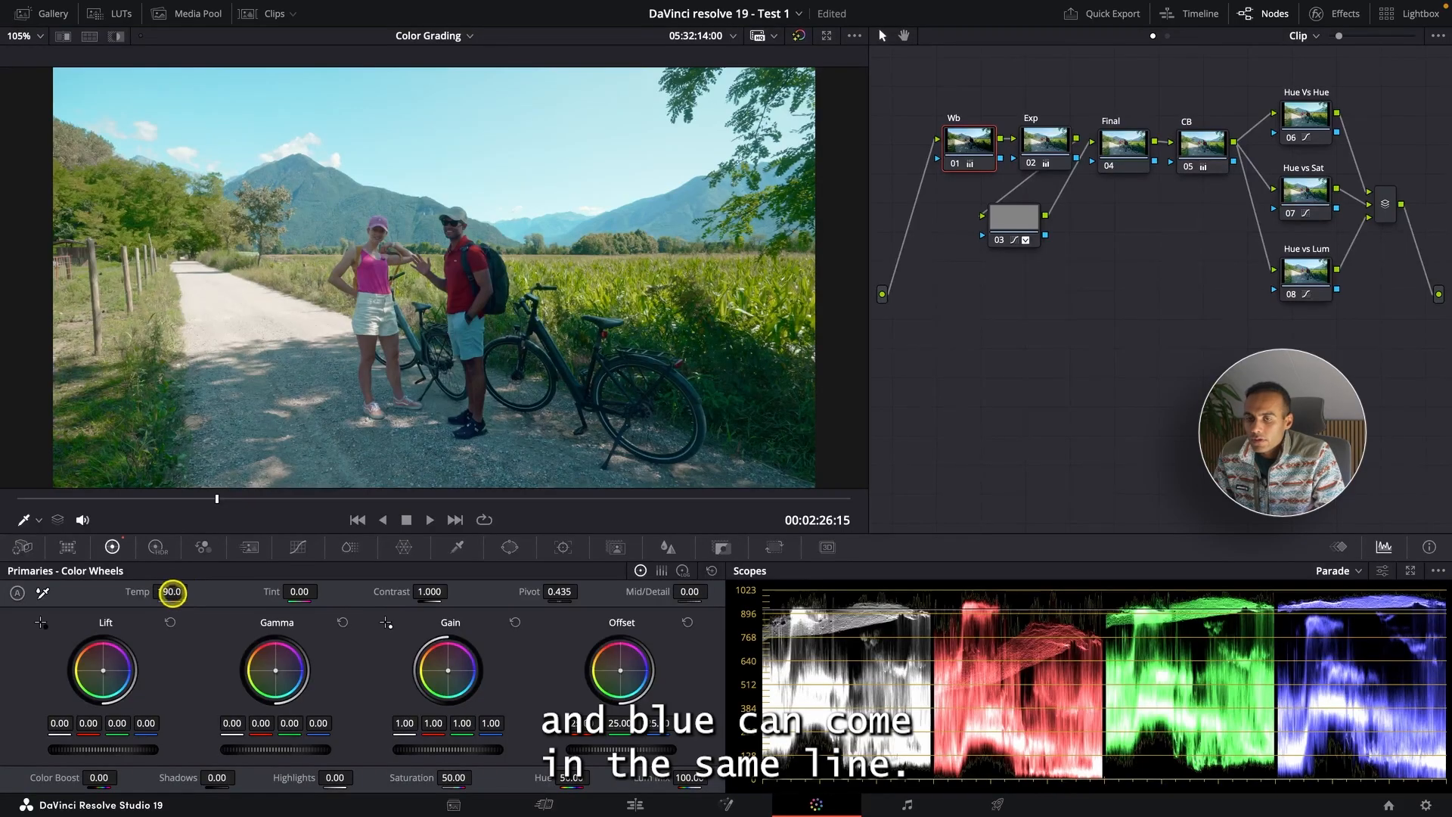
drag(172, 591, 174, 591)
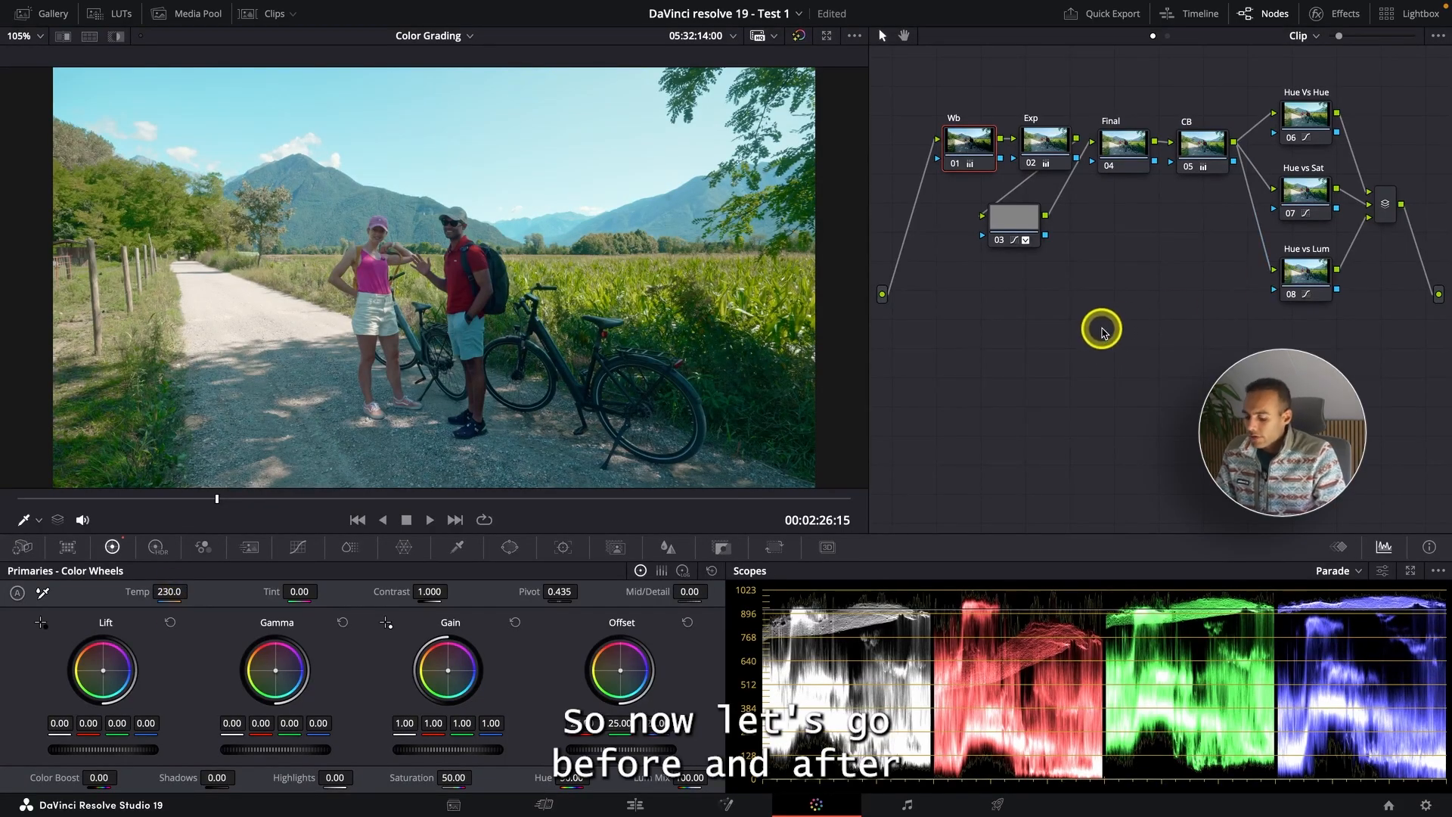
key(ctrl+f)
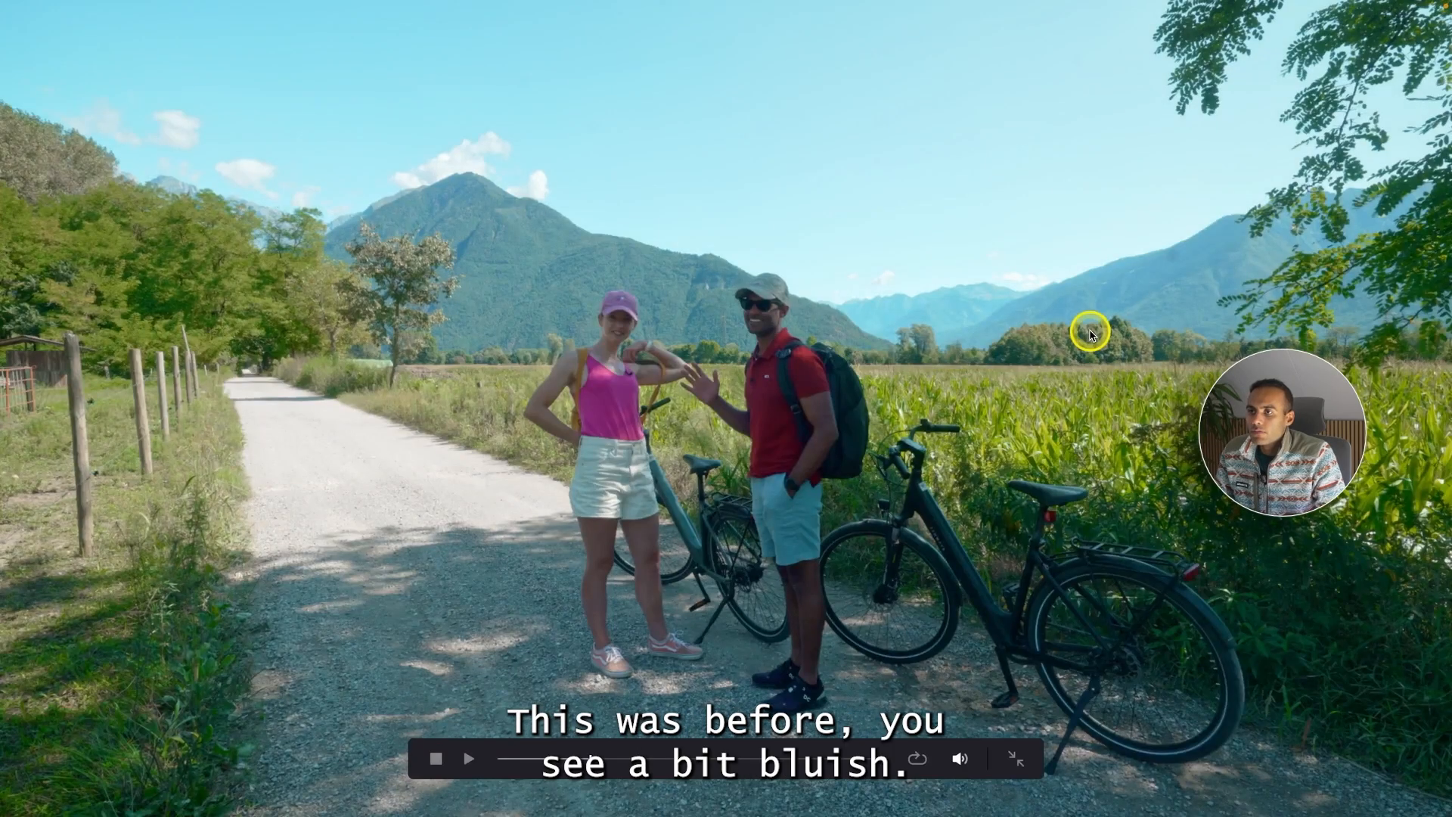
key(ctrl+f)
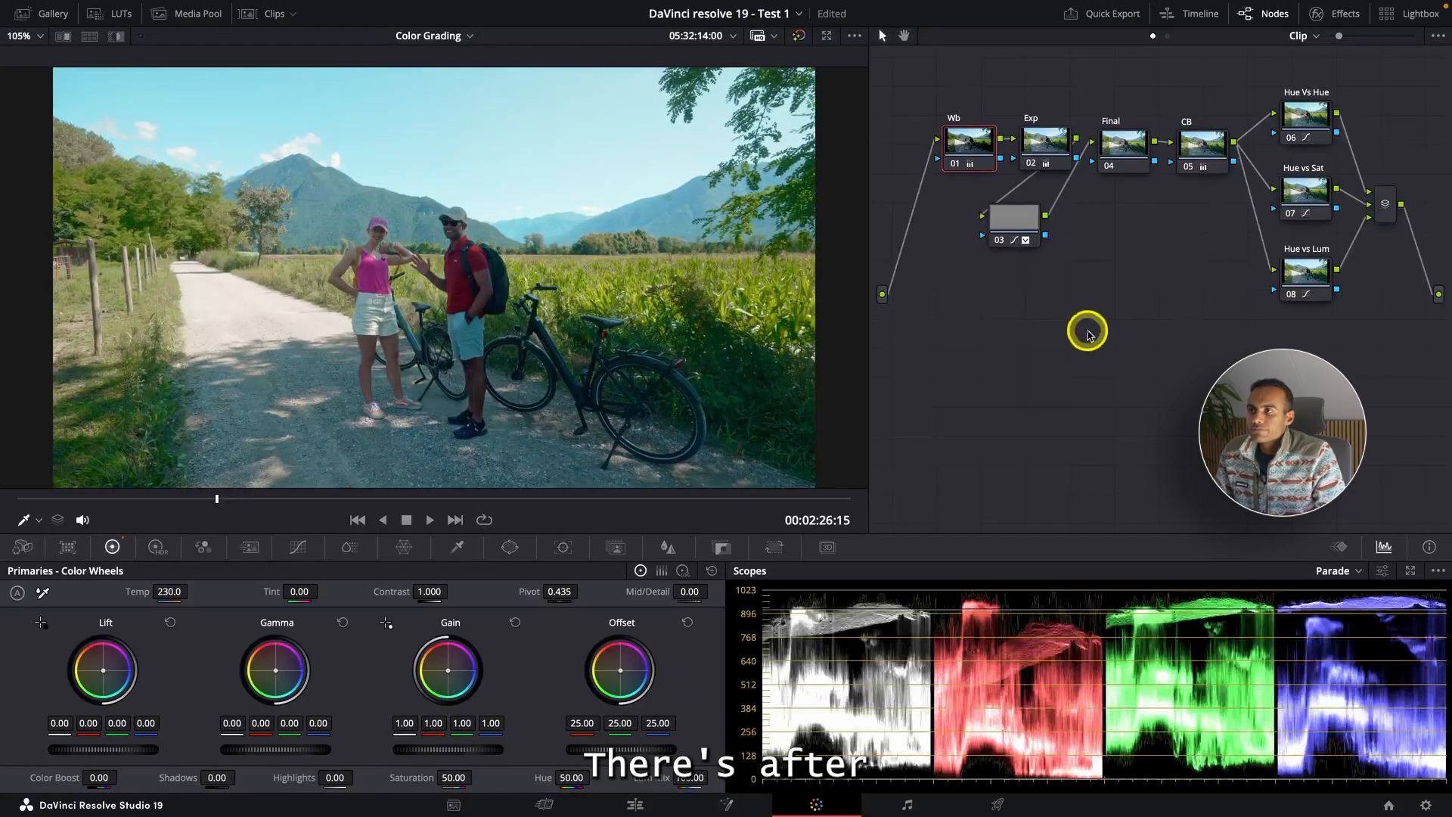
Step: Compare the image with and without the grade, and lower the sky's cyan and blue hues on the Hue vs Lum node's curve
key(shift+d)
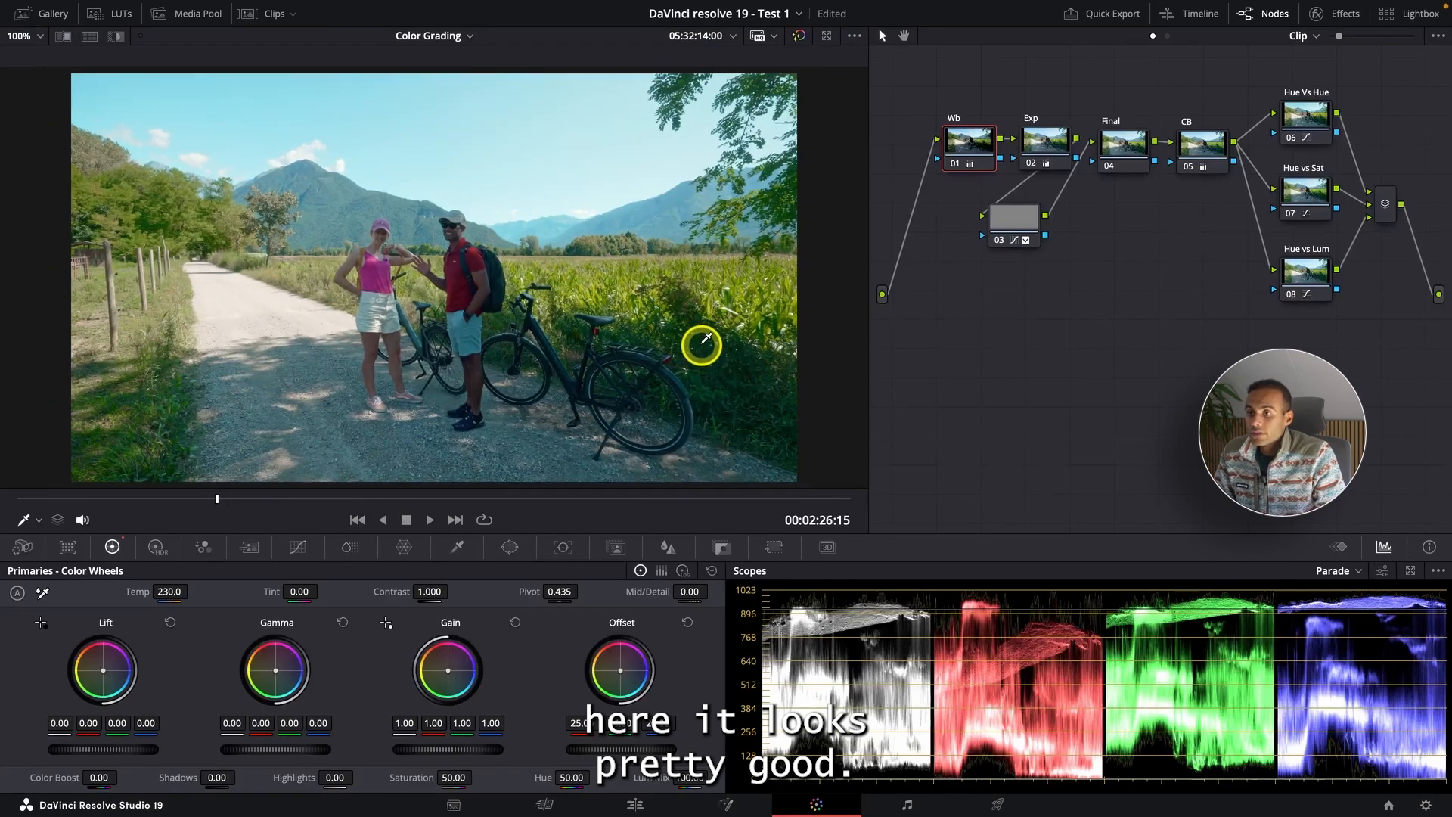
key(shift+d)
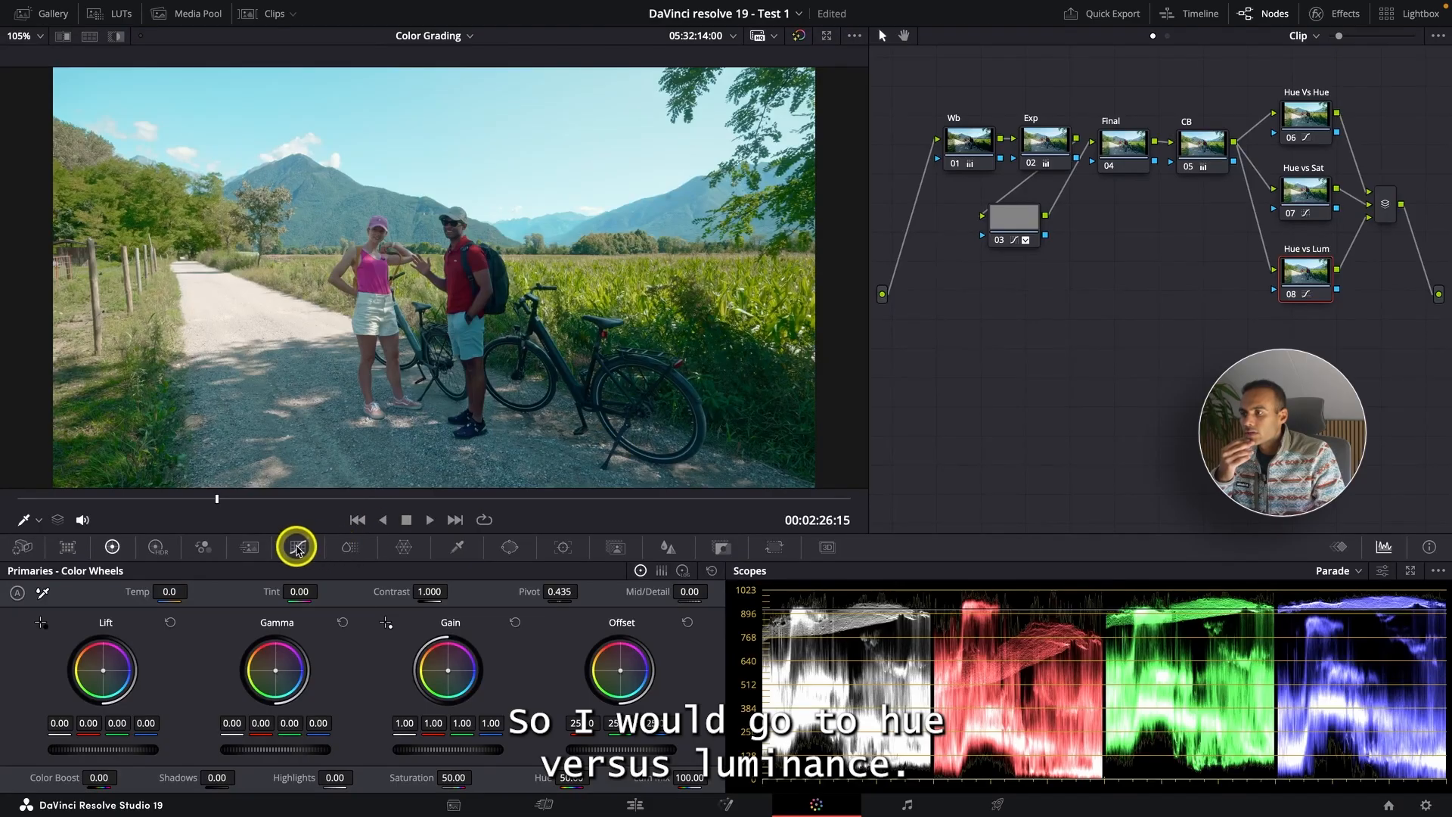
click(297, 546)
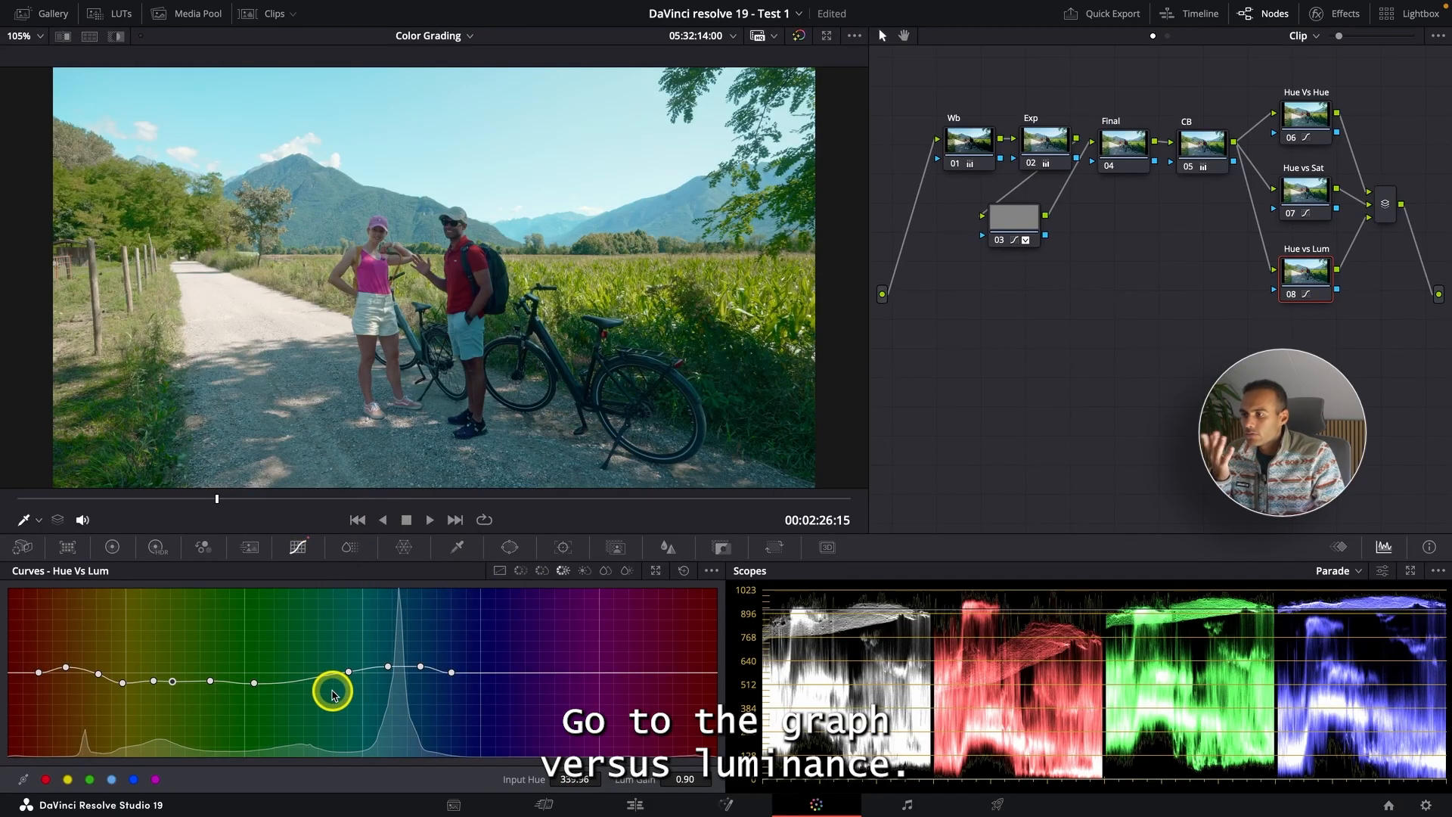
drag(349, 674, 454, 678)
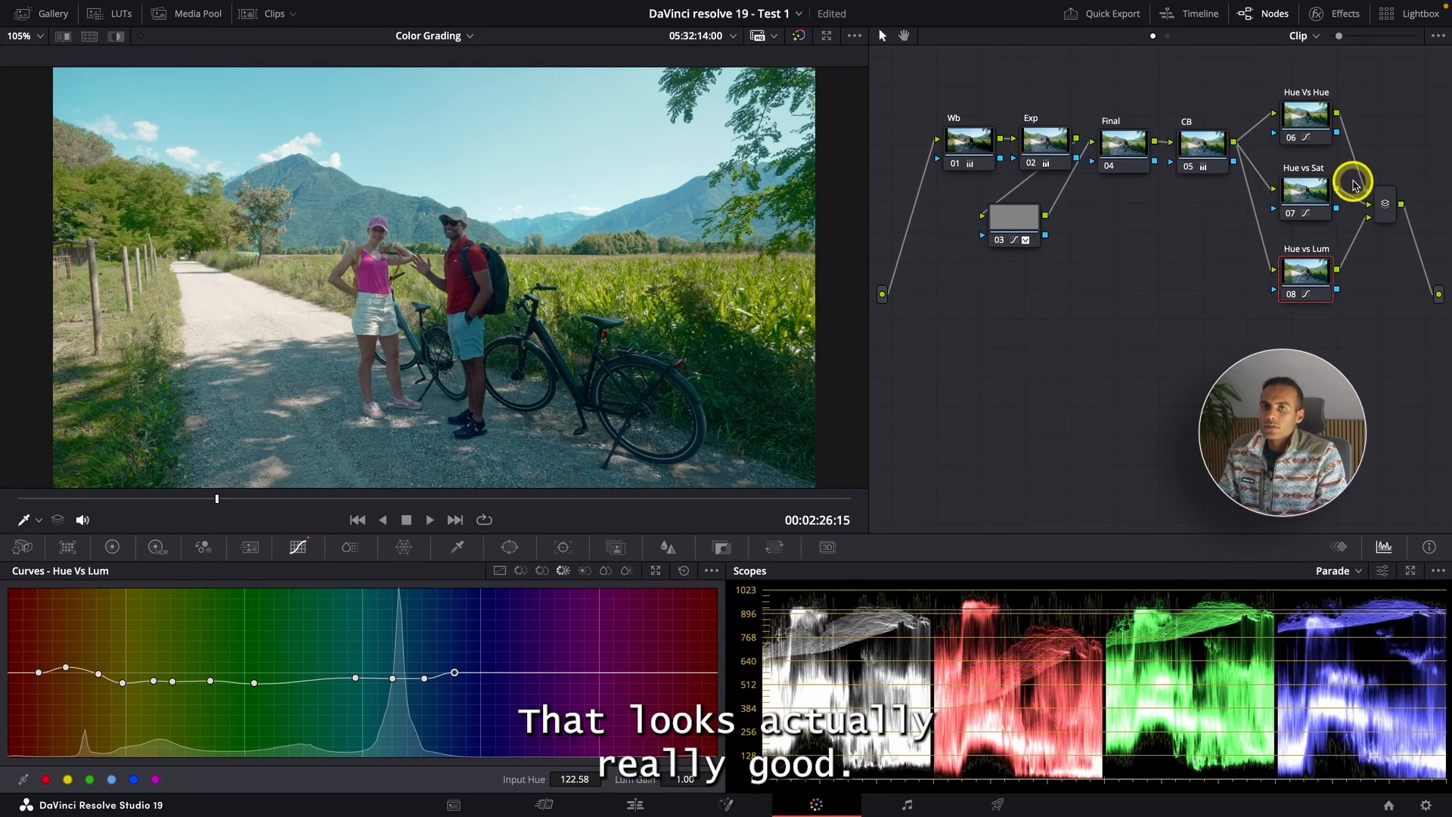
Step: On the Hue vs Sat node's curve, raise the sky-blue range above neutral, with saturation 1.12 at input hue 104.95
click(1306, 203)
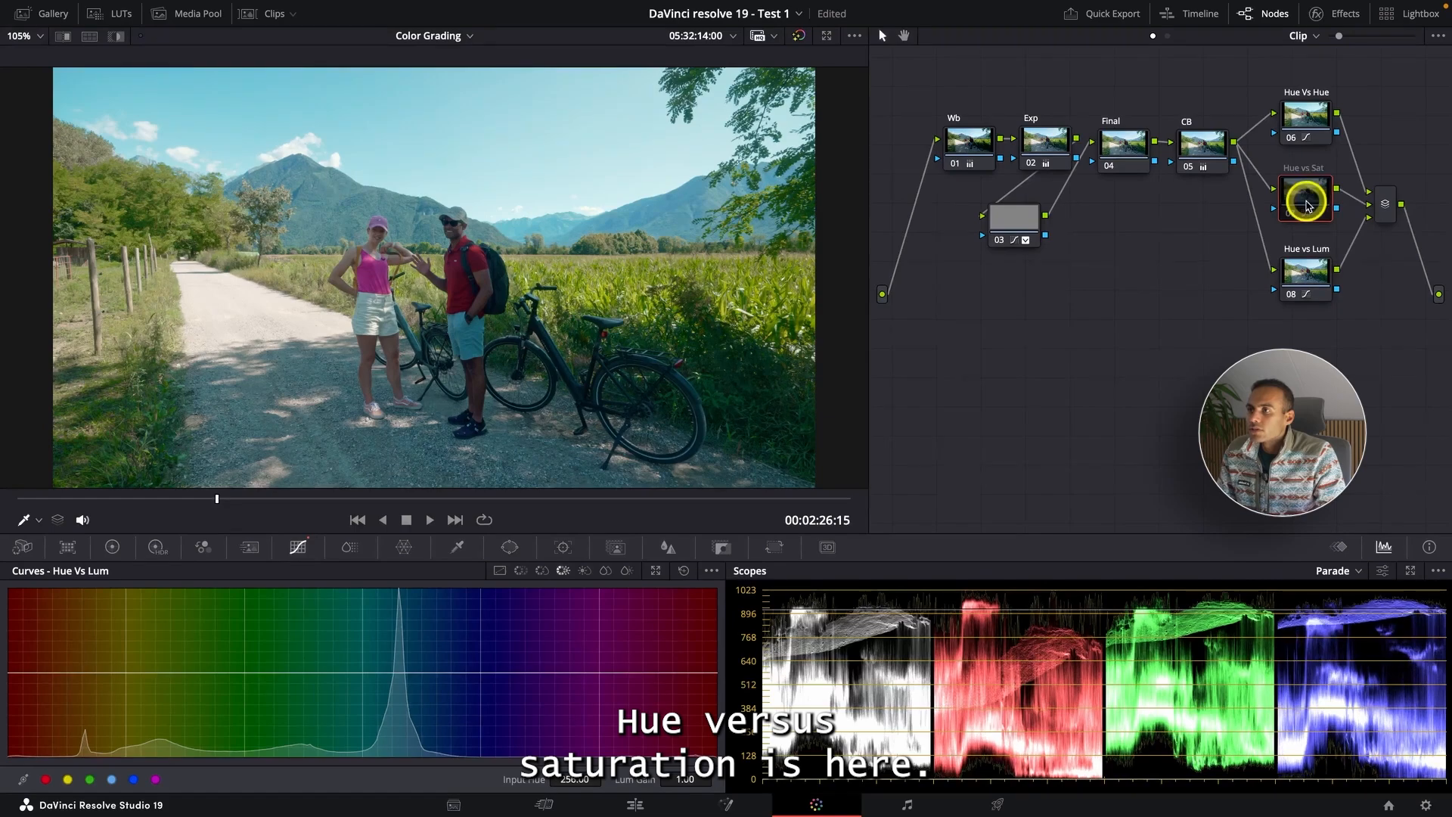
click(544, 573)
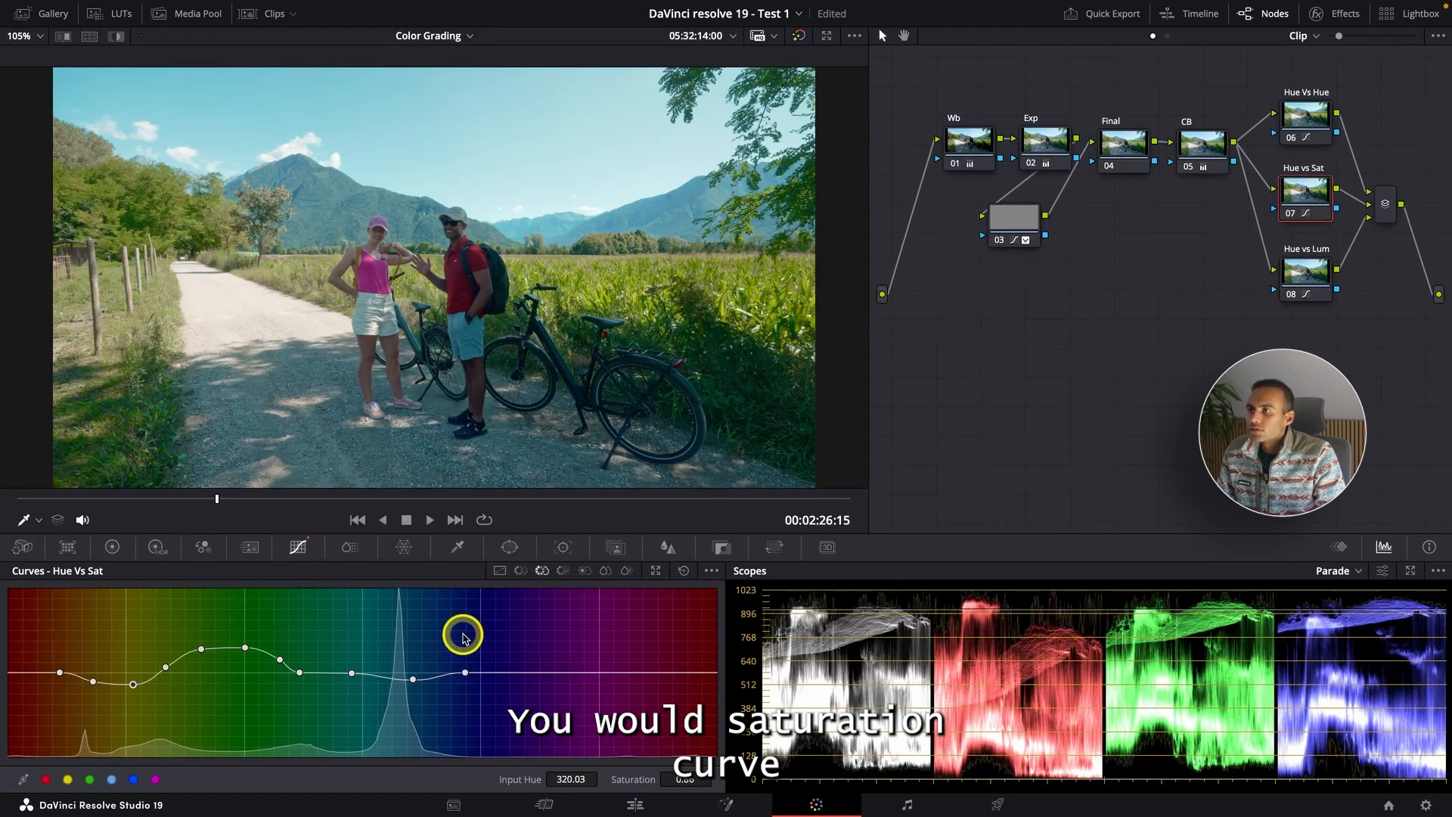
drag(380, 682, 416, 661)
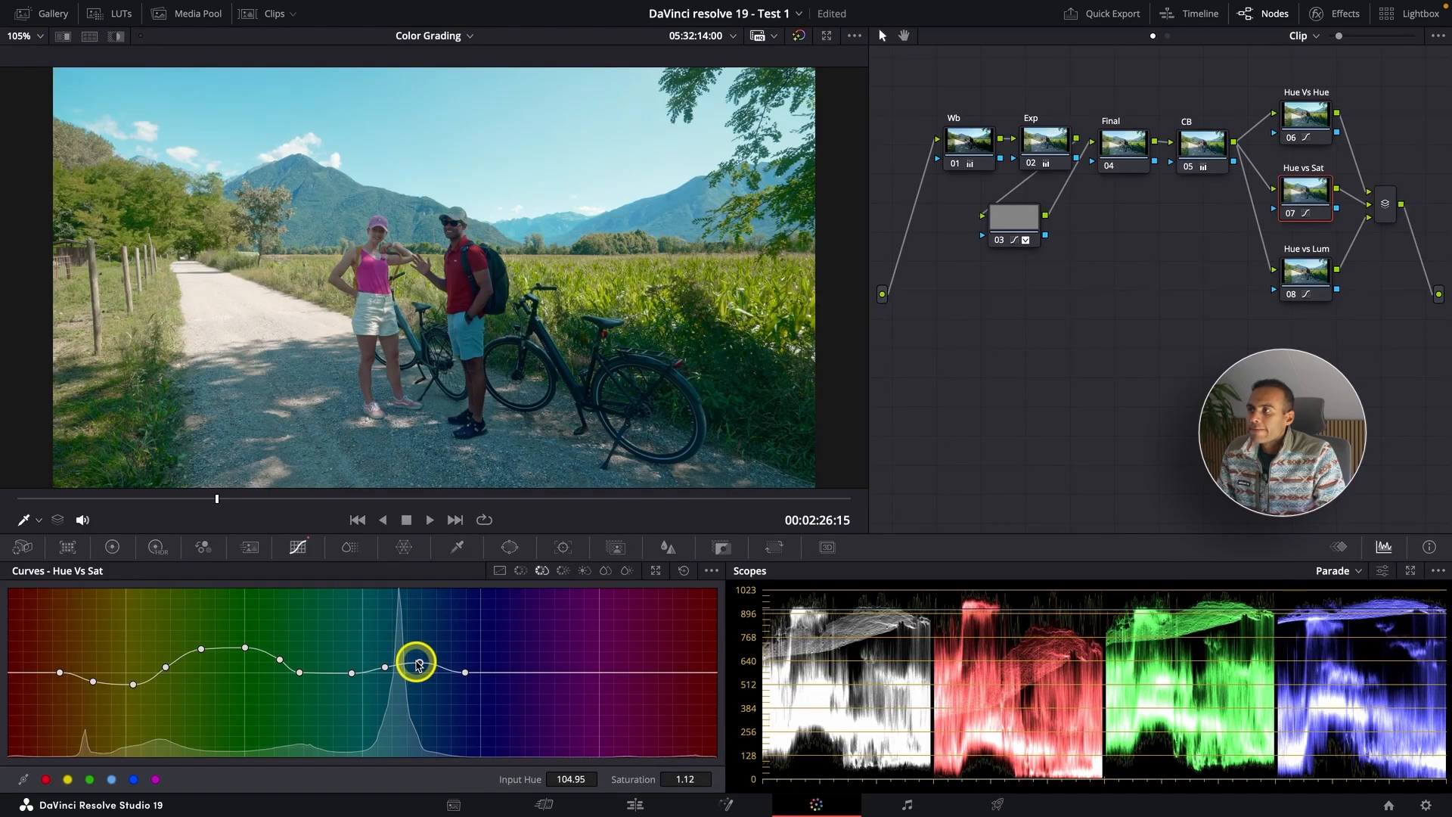
Step: On the Hue vs Hue node's curve, adjust the sky-blue point at input hue 104.56 to a hue rotation of 7.20
click(1301, 111)
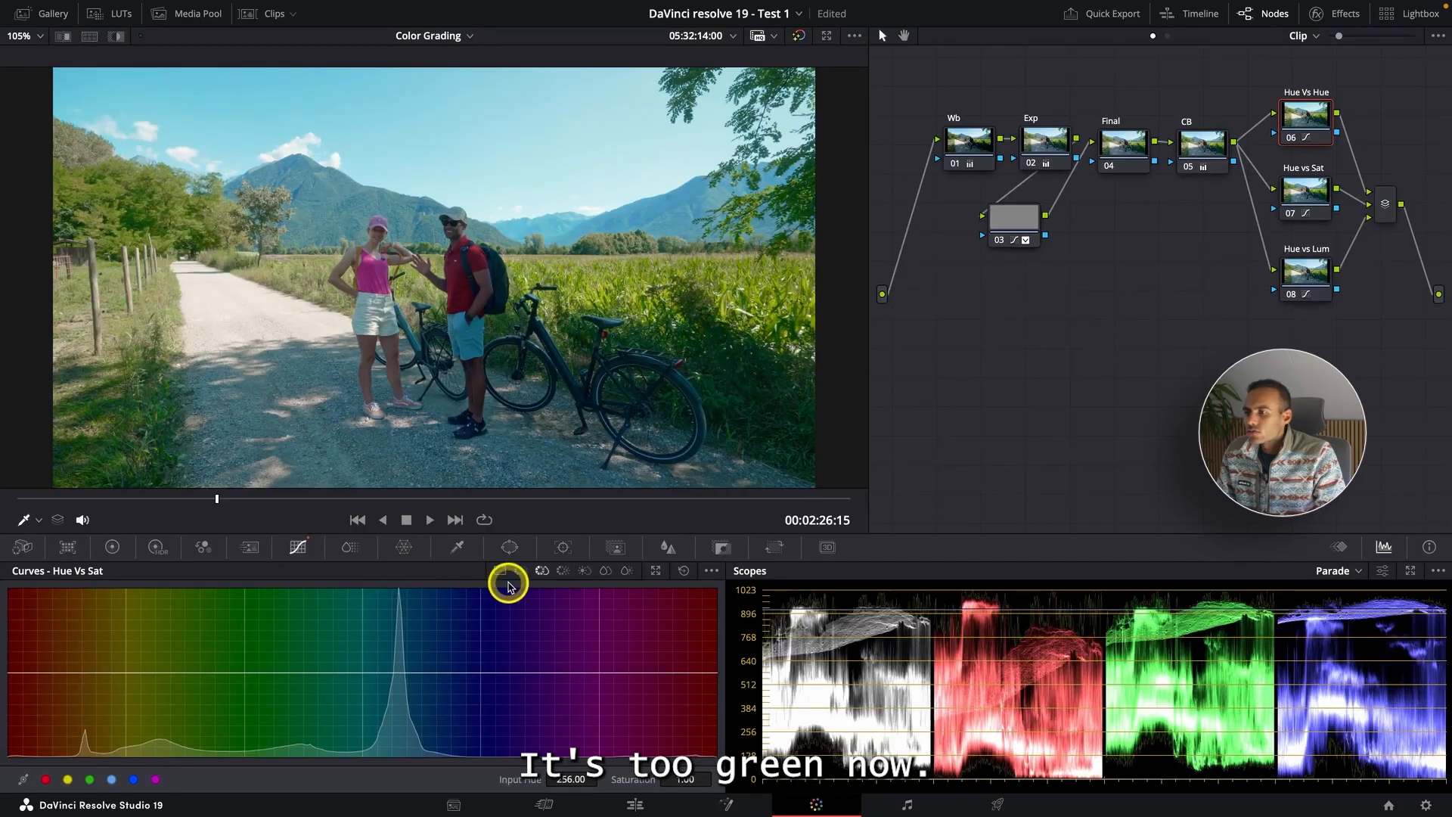
click(520, 573)
drag(419, 664, 419, 669)
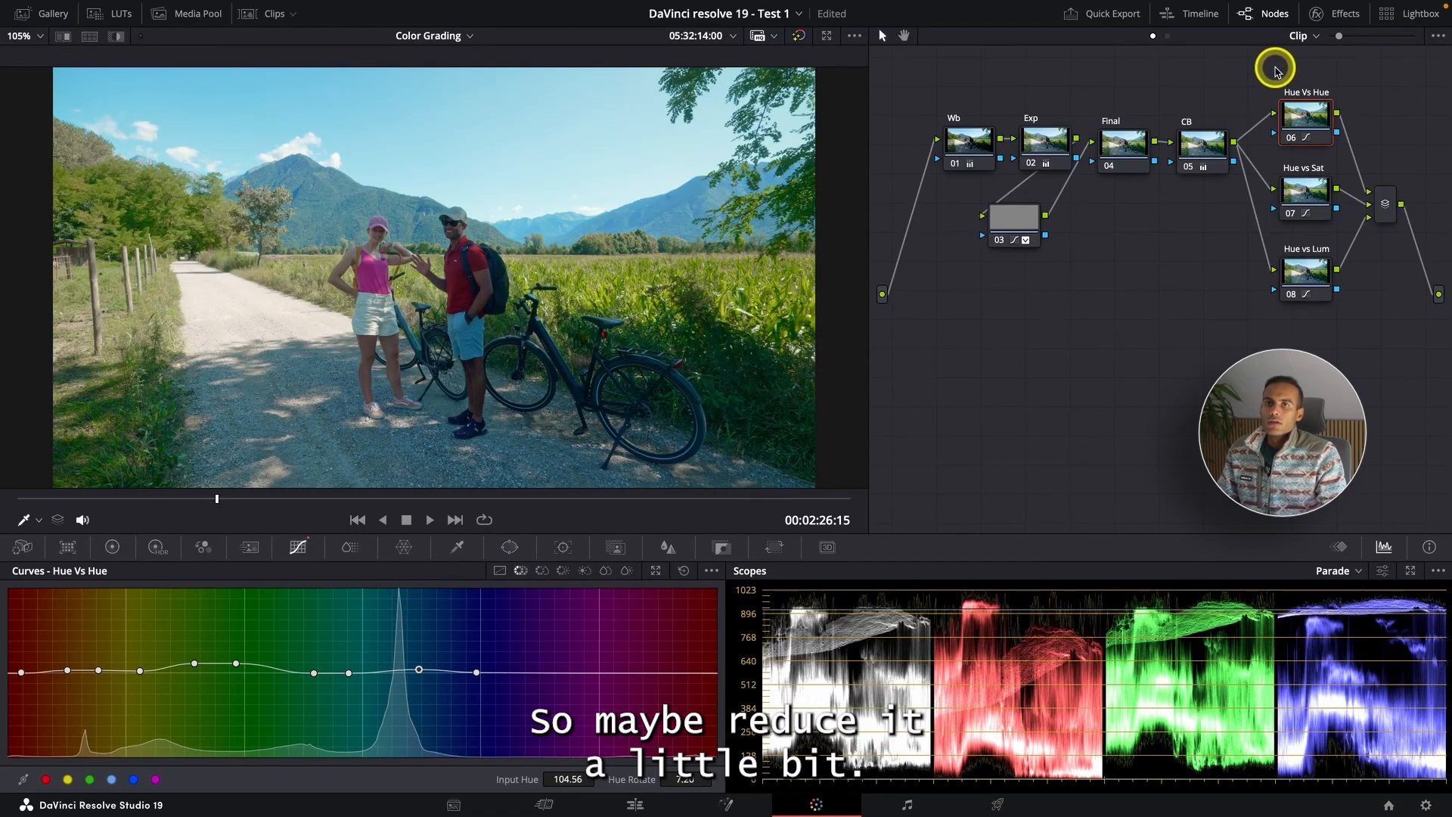
Step: Select the three parallel curve nodes and compare the image with them disabled and enabled in full screen
drag(1275, 68, 1309, 327)
key(ctrl+f)
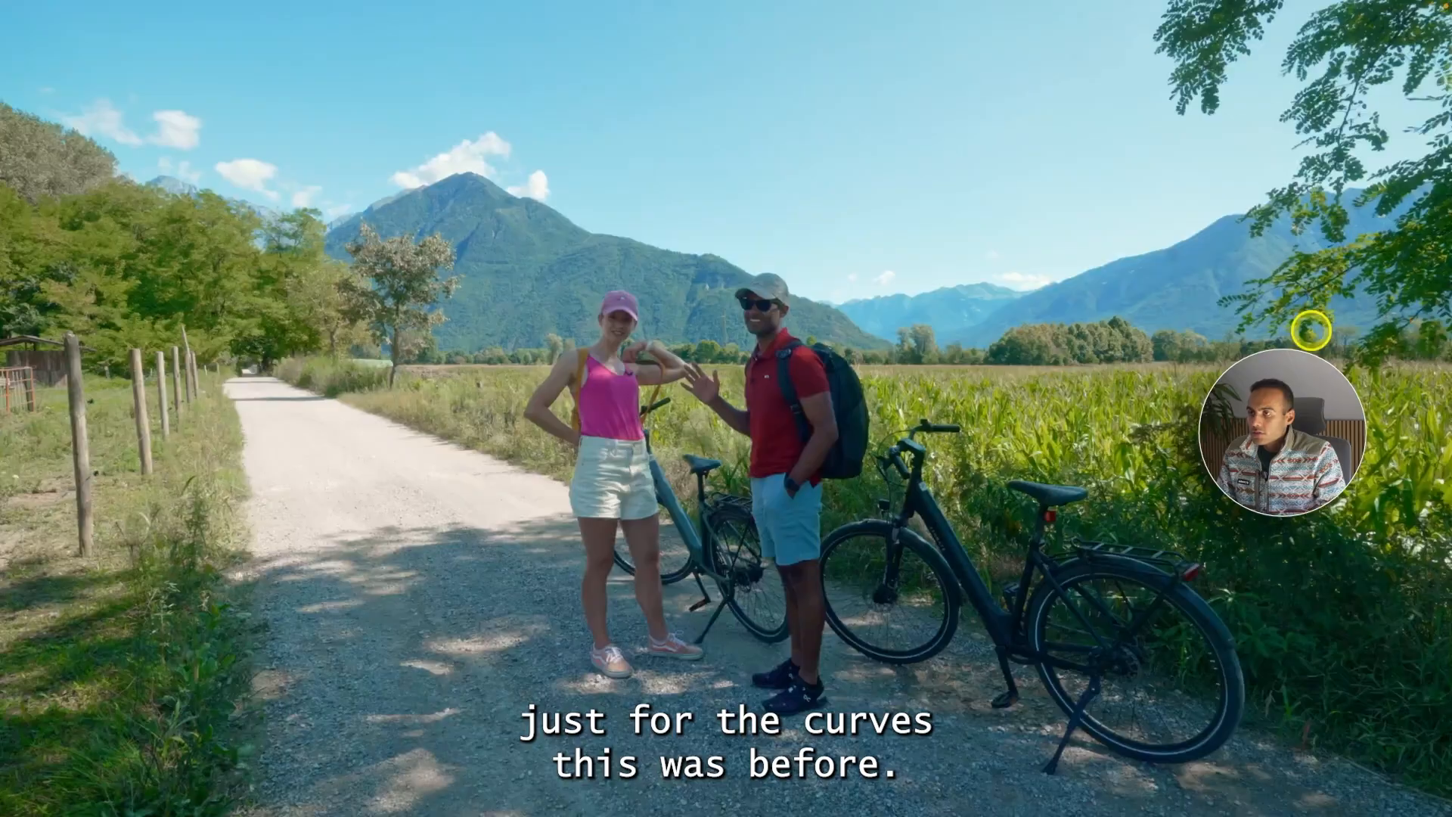
key(ctrl+d)
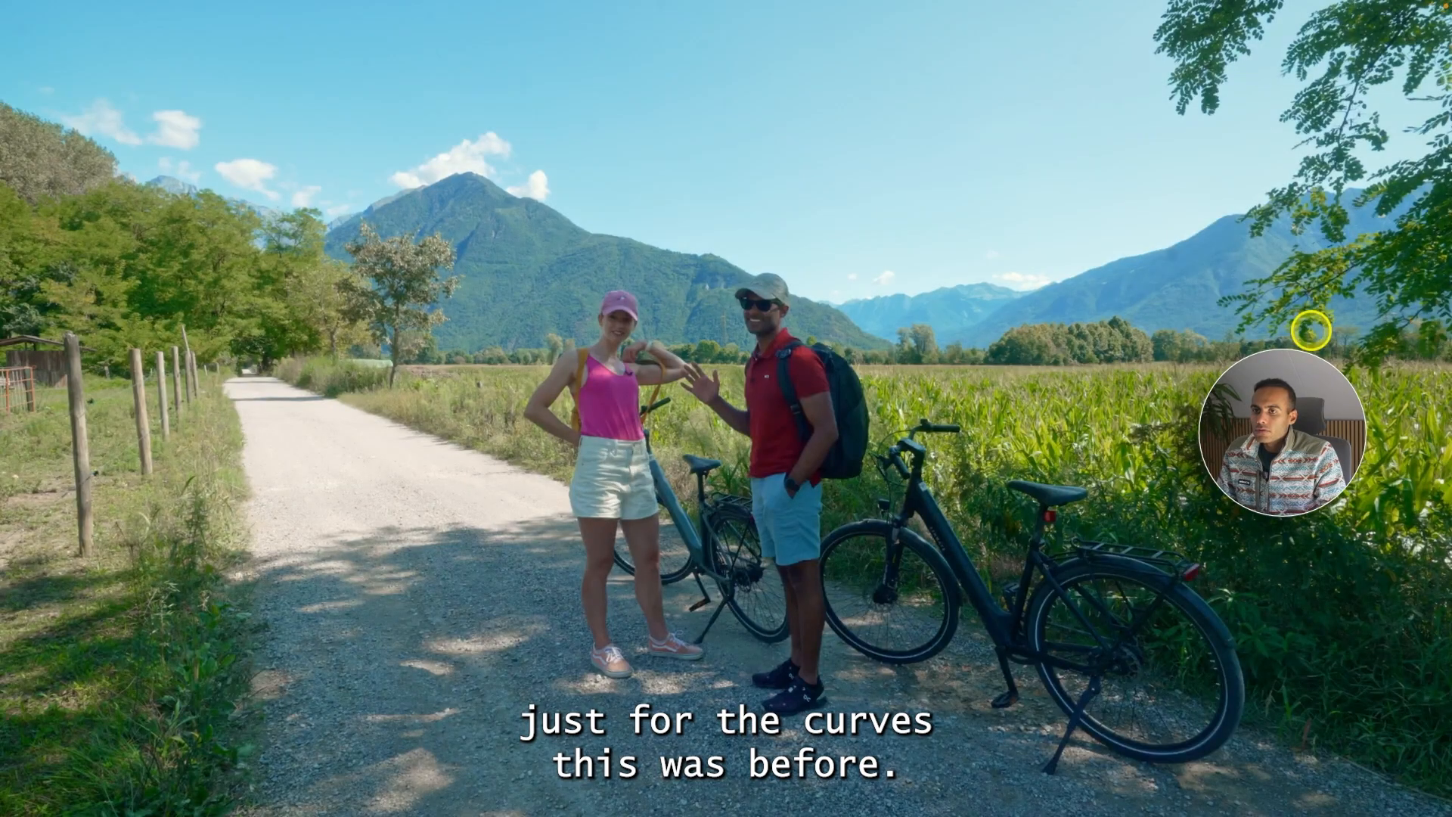
key(ctrl+d)
key(ctrl+d)
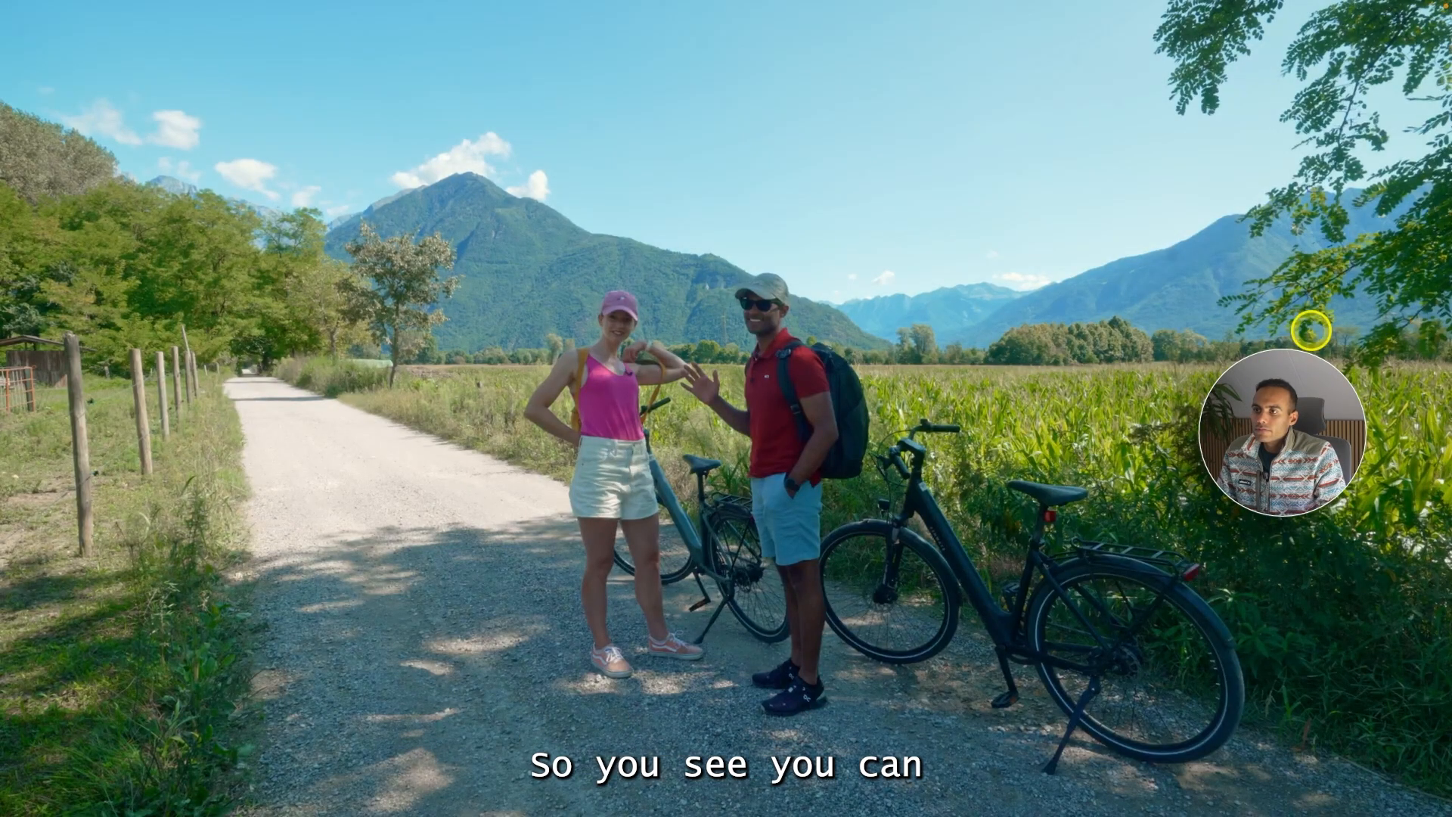
key(ctrl+d)
key(ctrl+d)
mouse_move(1311, 332)
key(Escape)
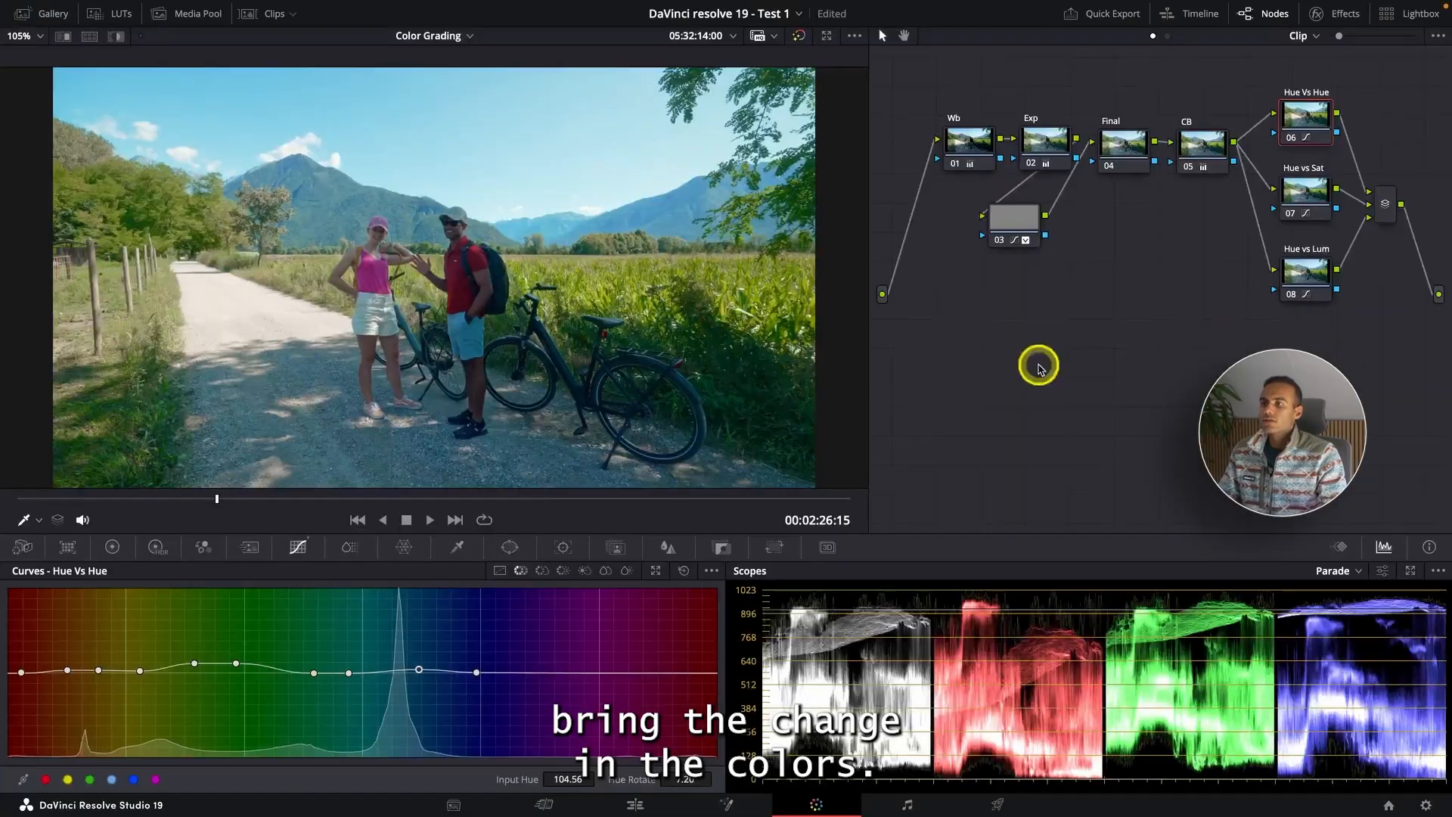
Step: Go to a later frame of the clip and compare the entire grade before and after in full screen
drag(382, 499, 387, 498)
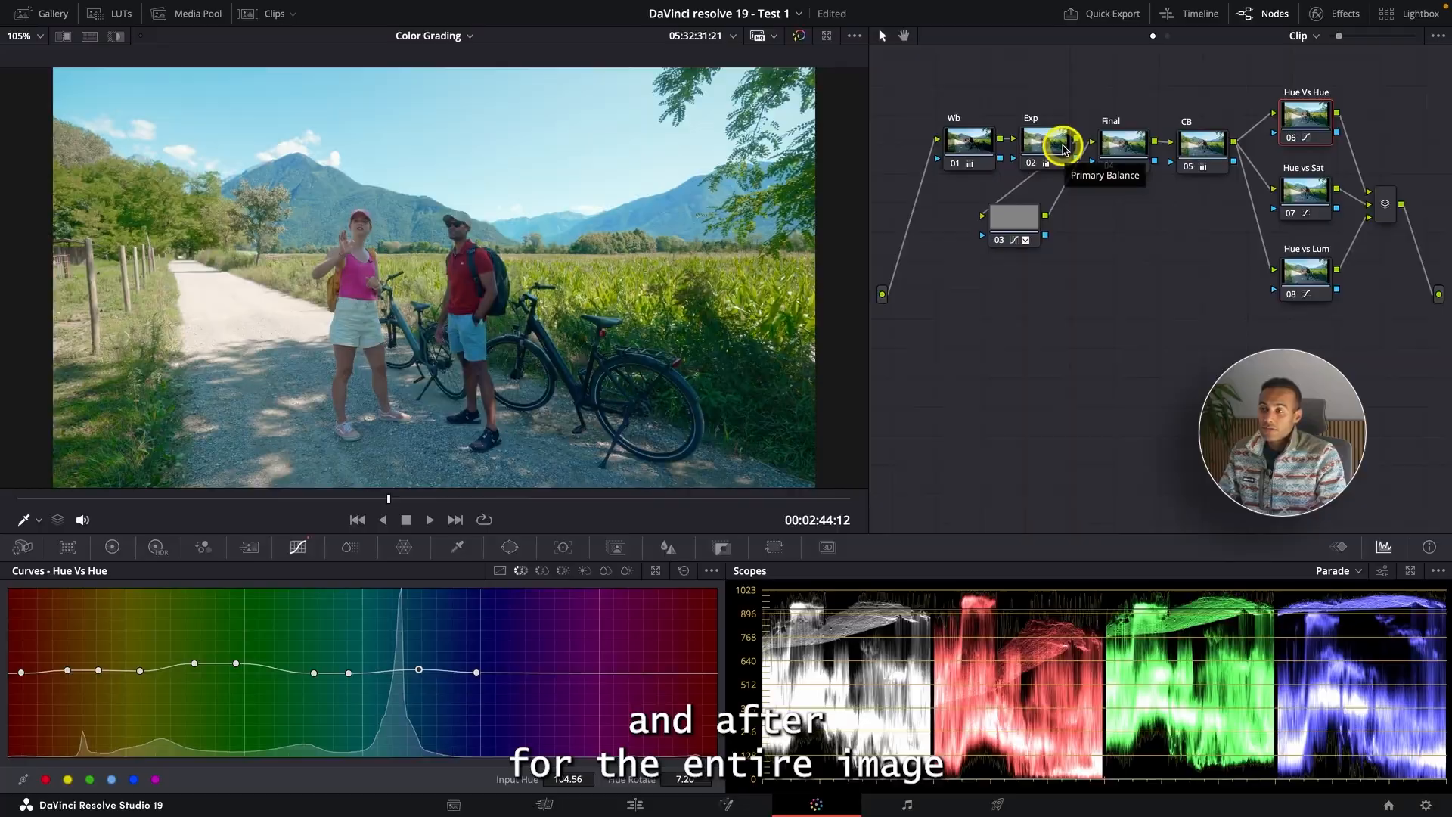
key(super+f)
key(Escape)
key(super+d)
key(super+f)
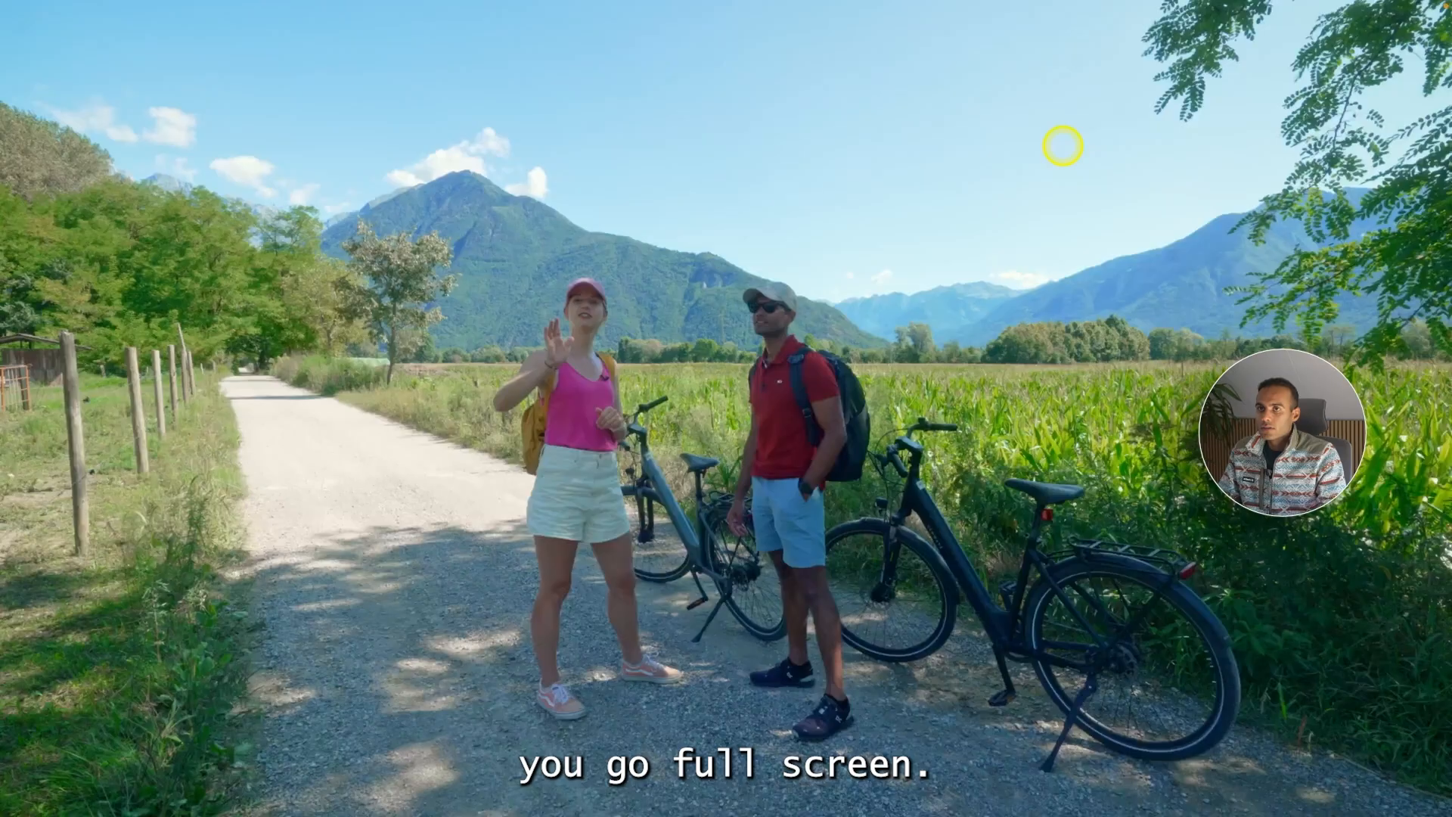
key(super+d)
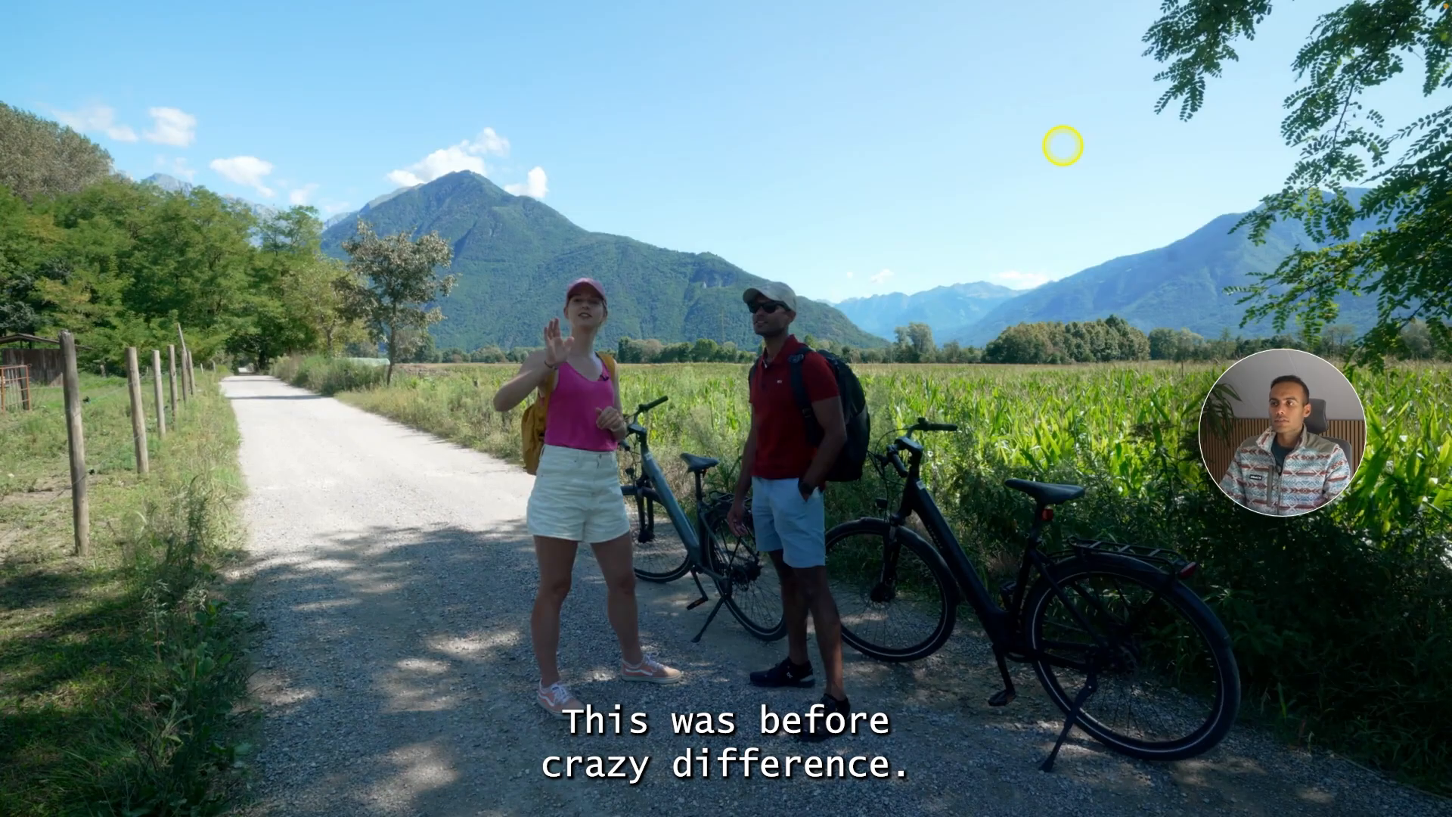
key(super+d)
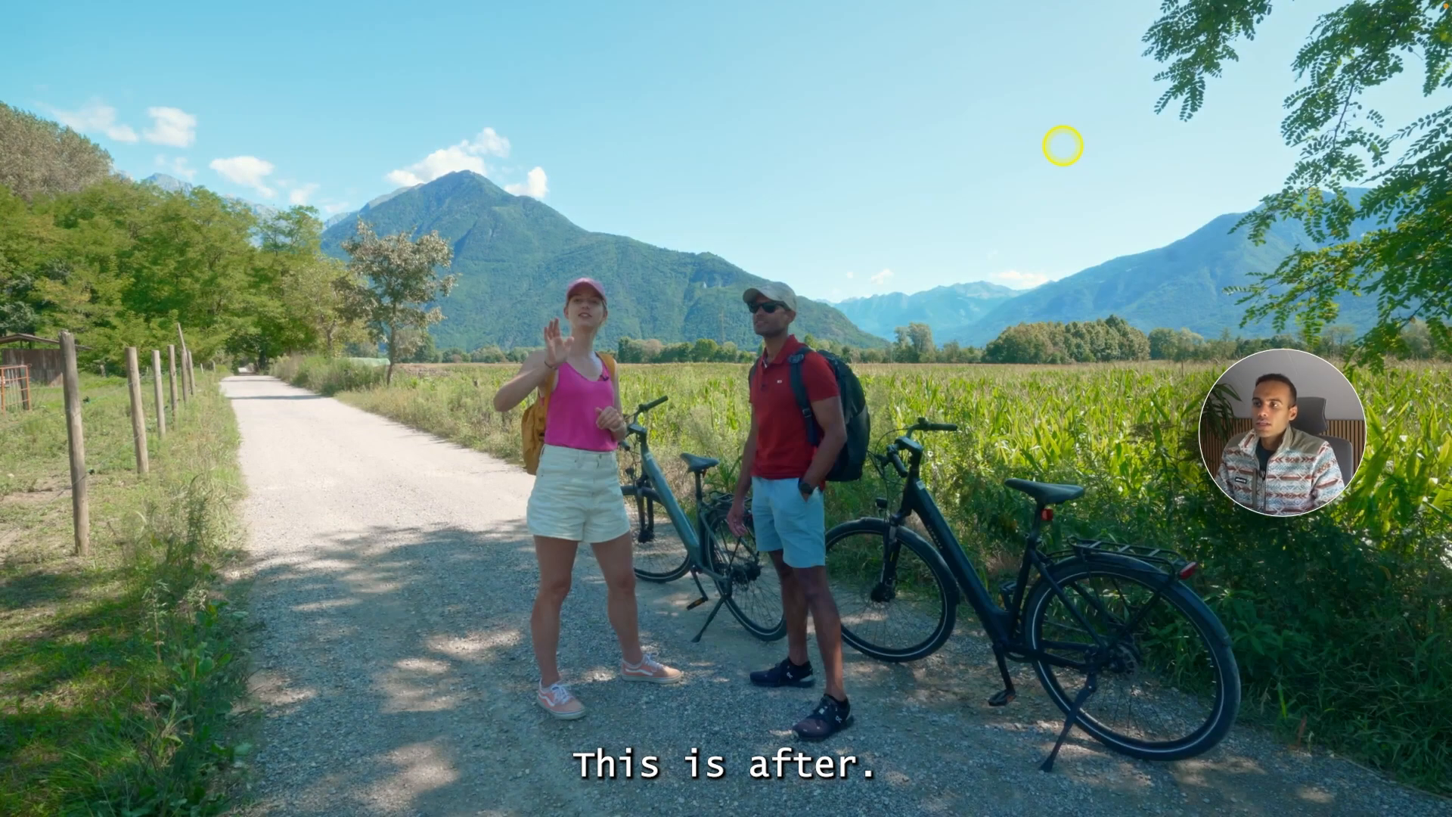
key(super+f)
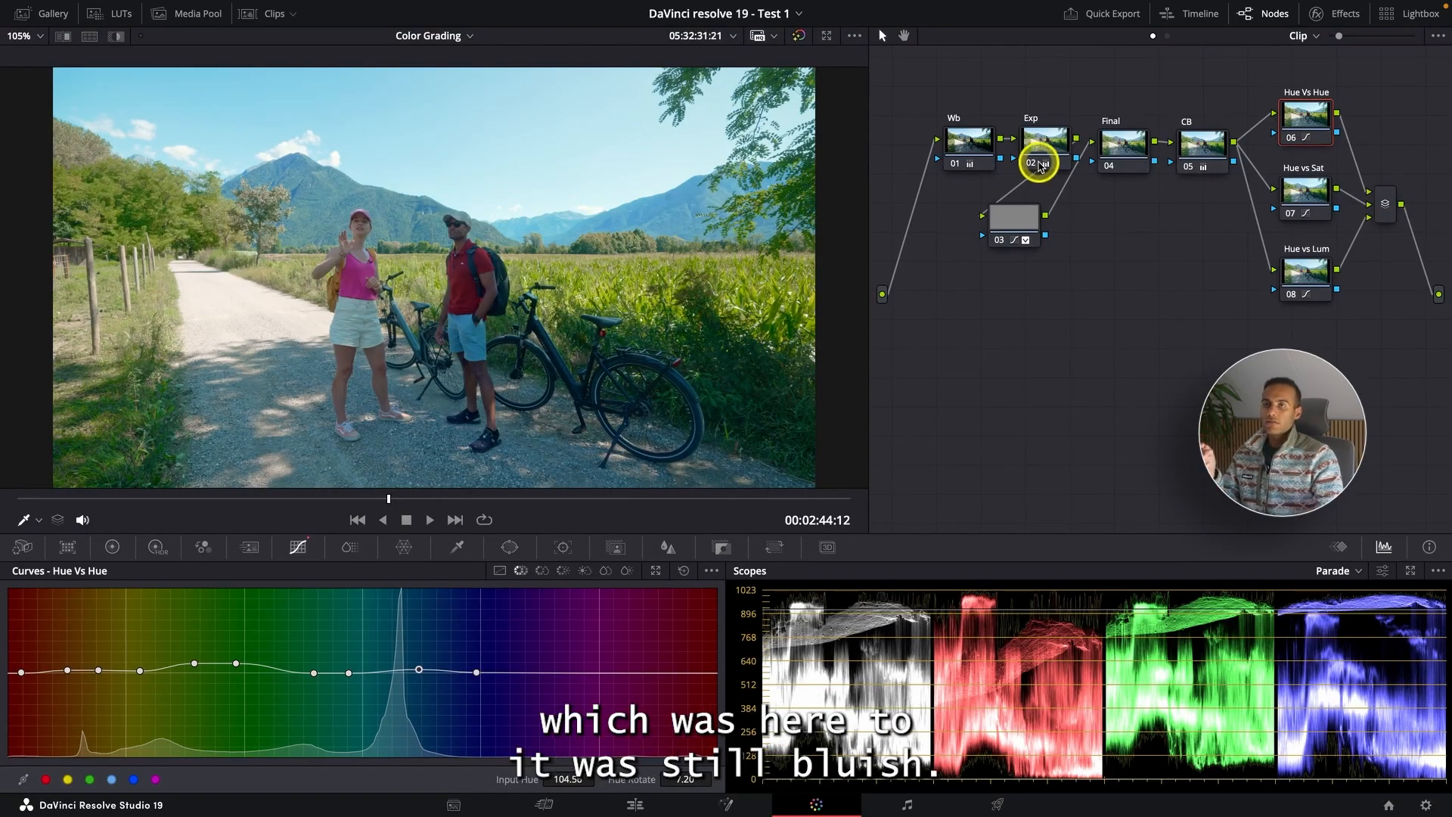
Step: Review the Wb and Exp nodes, checking Exp's color wheel values and comparing the image with Exp disabled and enabled
click(968, 142)
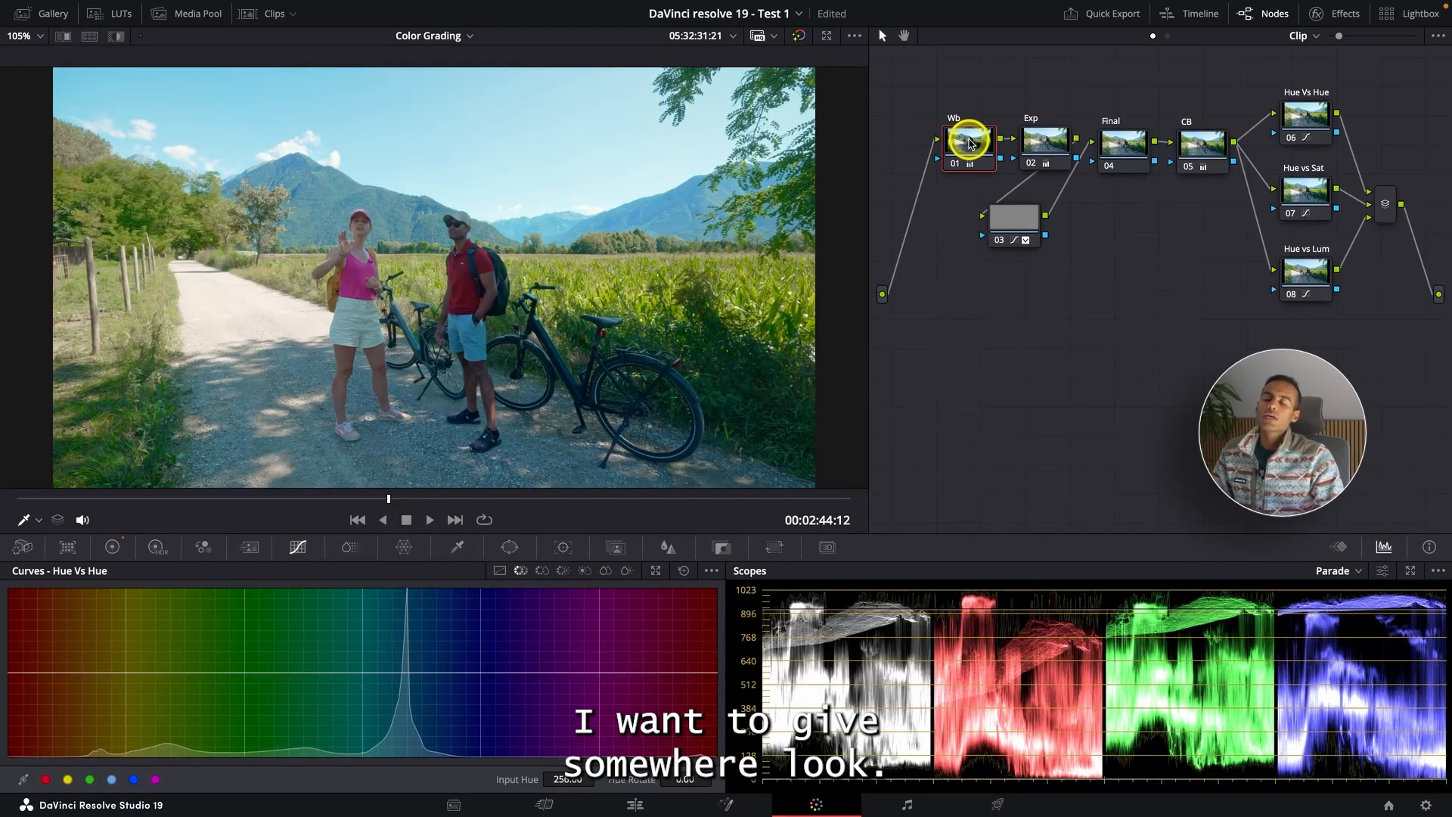
click(1058, 151)
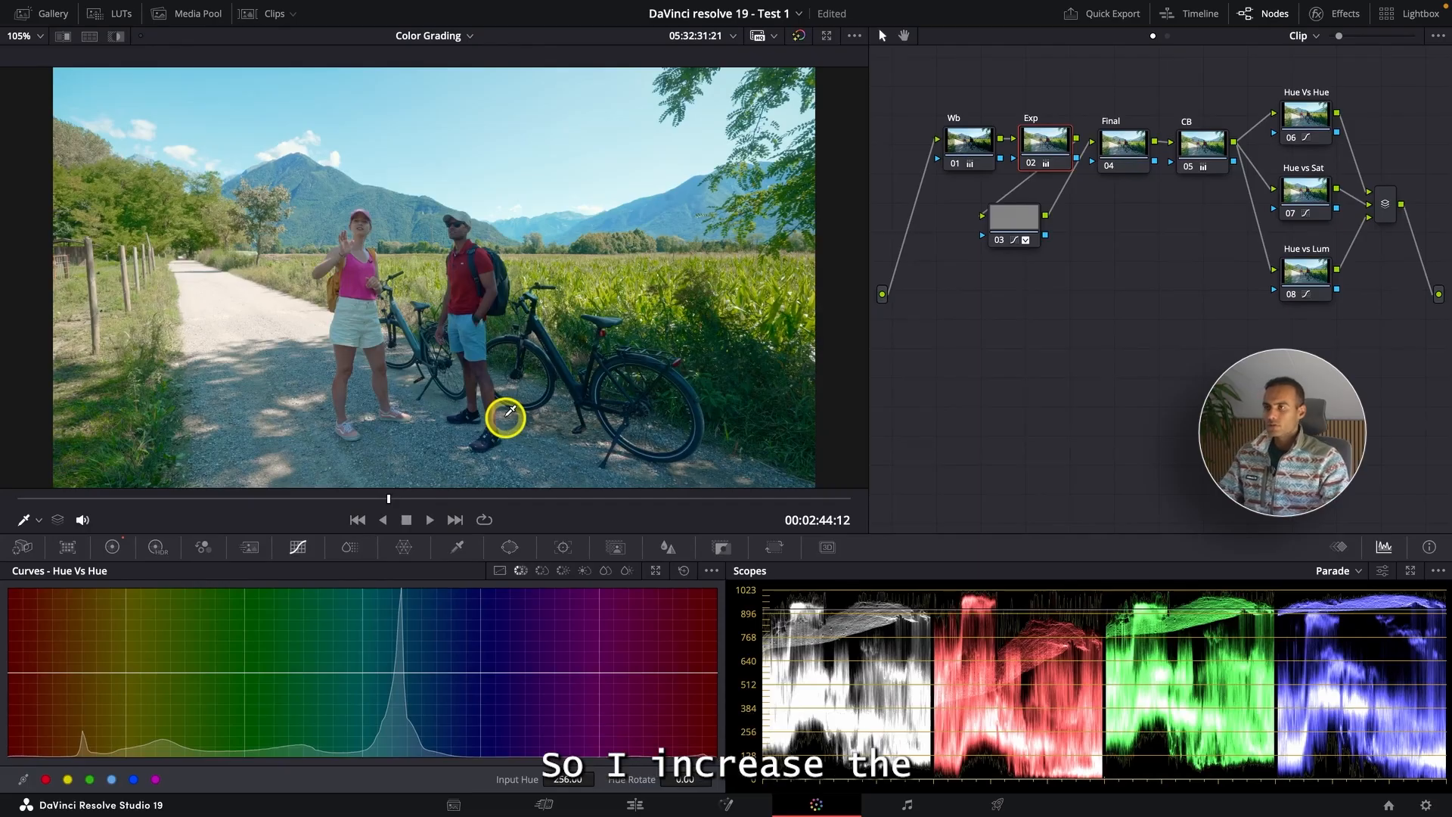
key(ctrl+d)
click(121, 546)
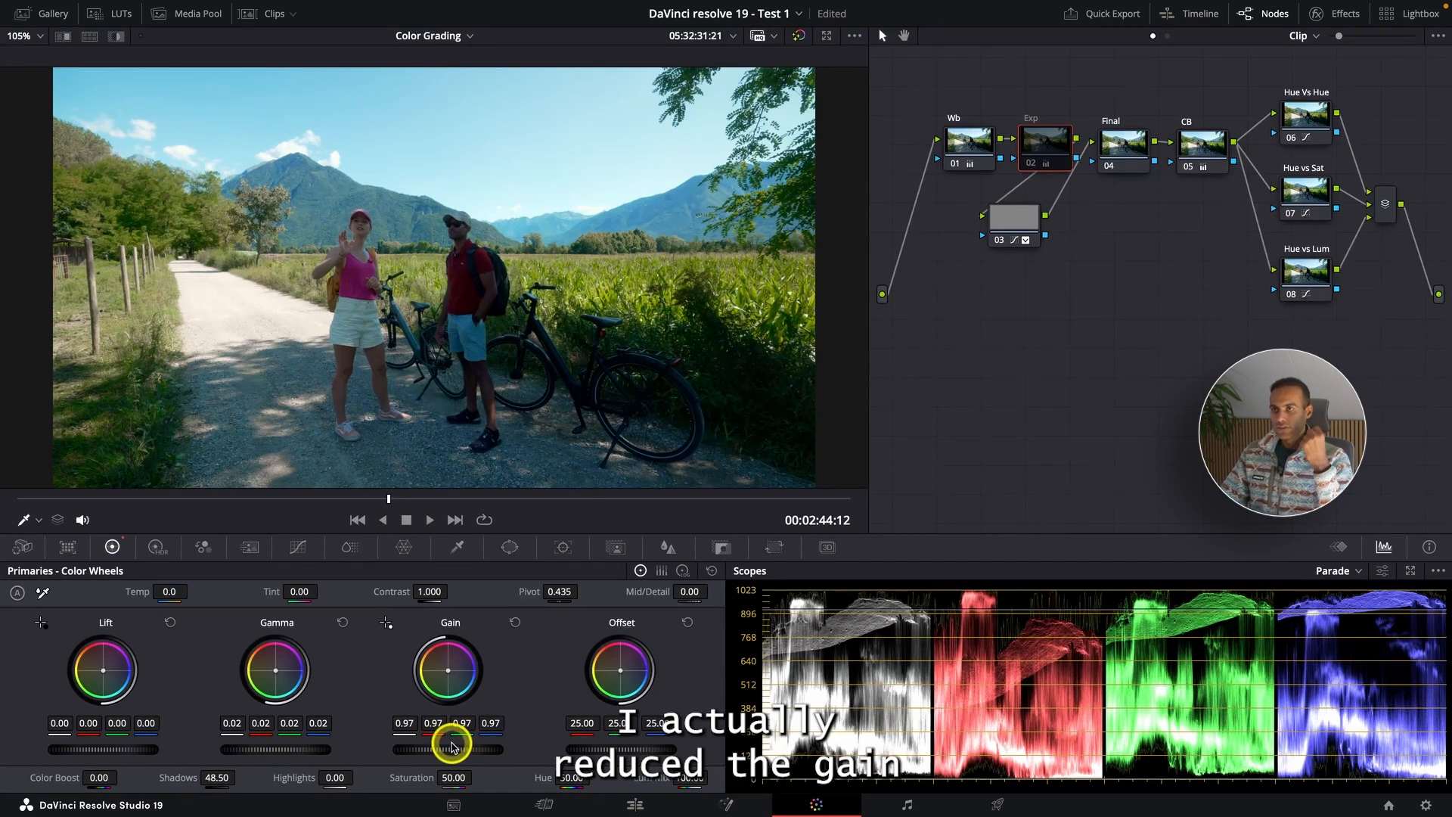
key(ctrl+d)
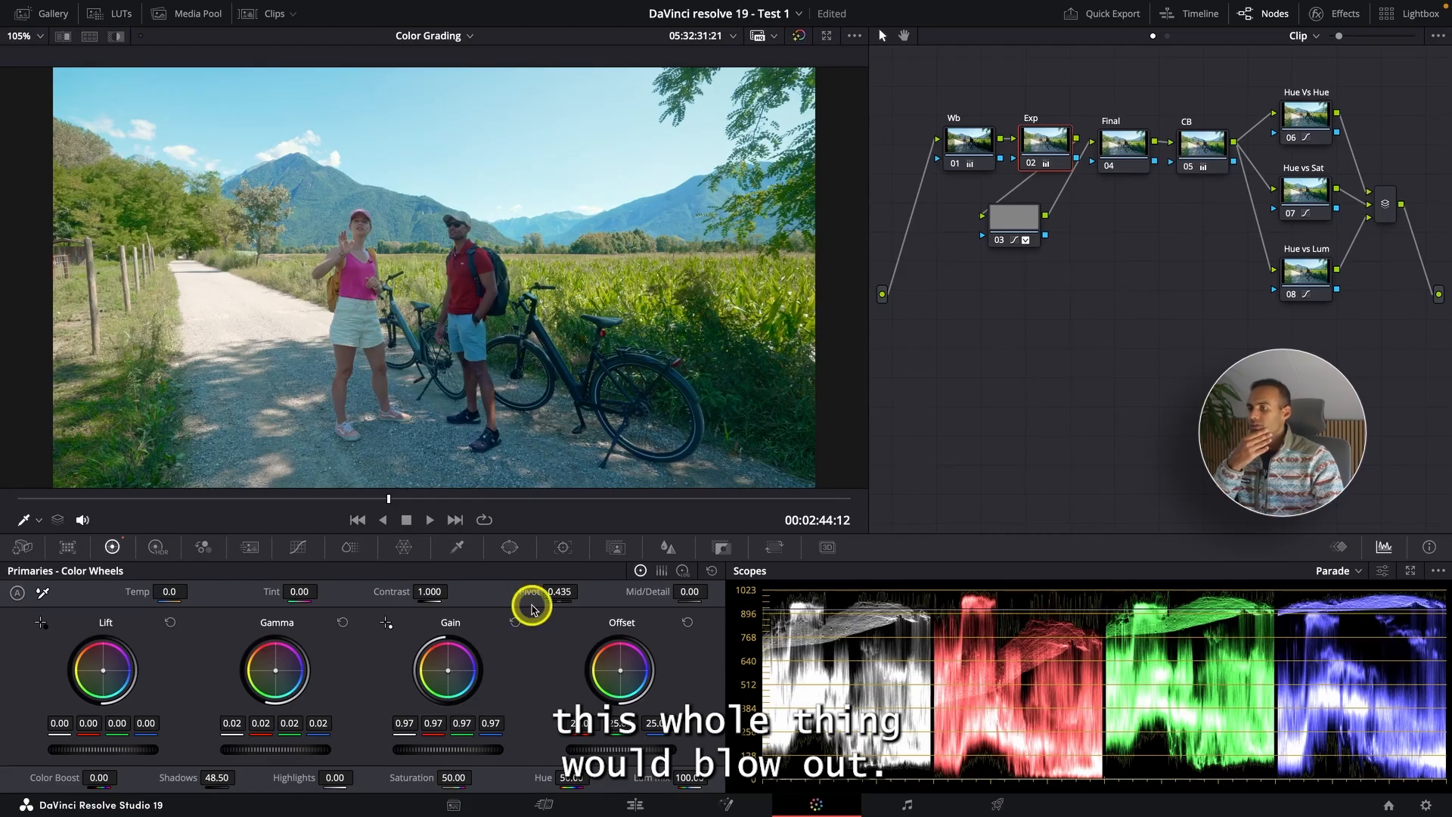
Step: Check the Final node and reset the grade of the unlabelled node 03 below Exp
click(1132, 138)
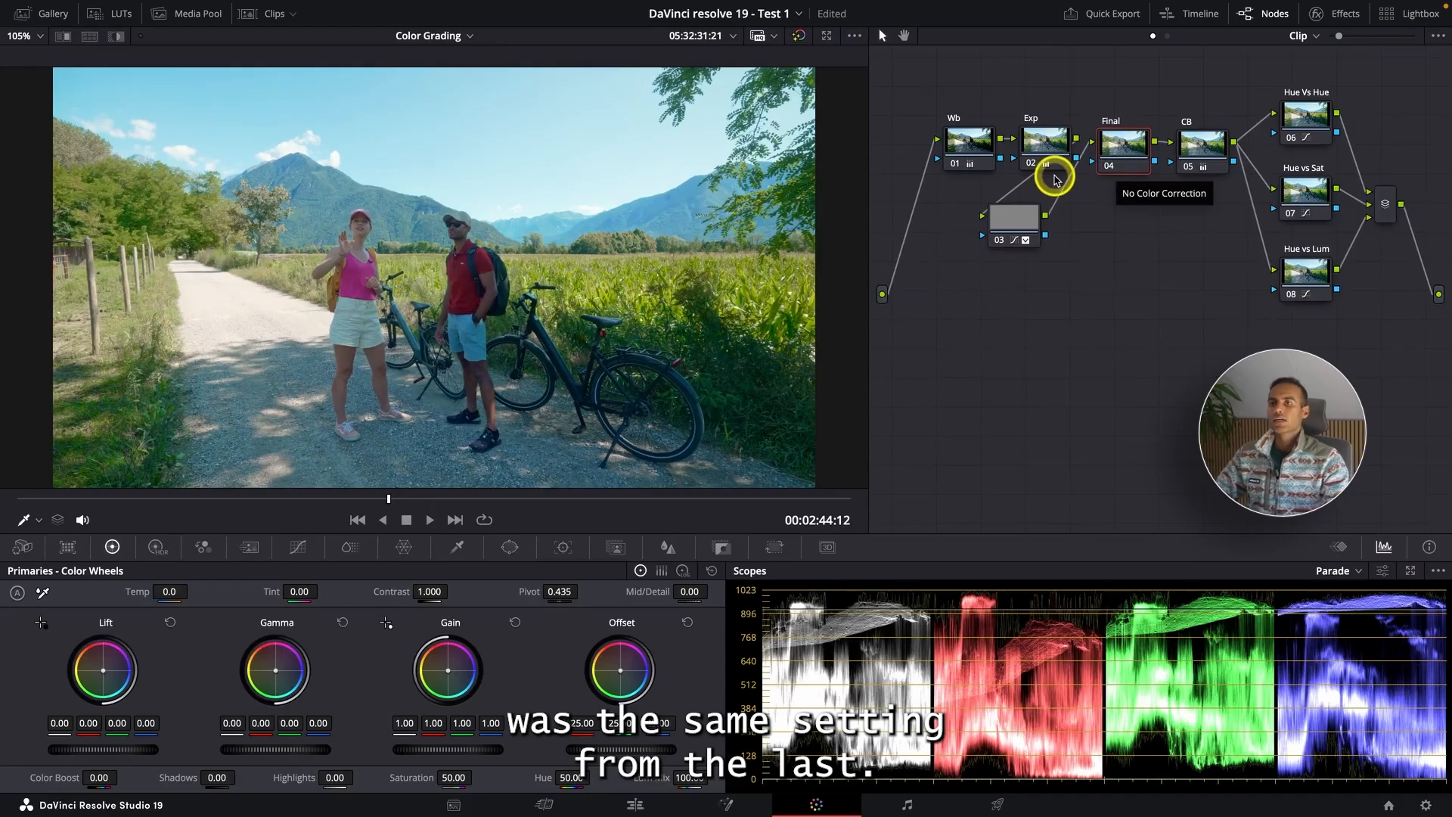
click(1034, 215)
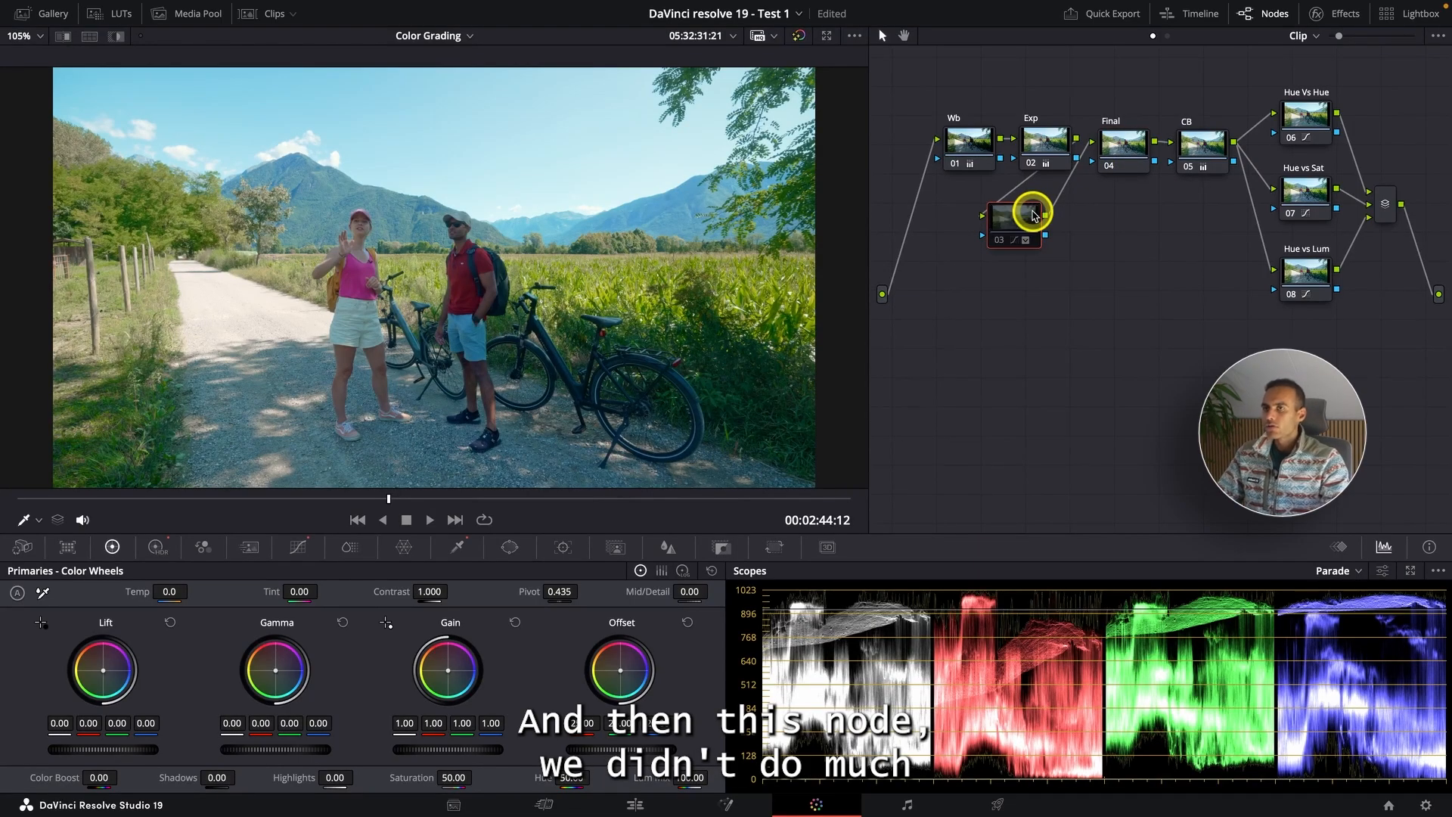
right_click(1027, 217)
click(1047, 229)
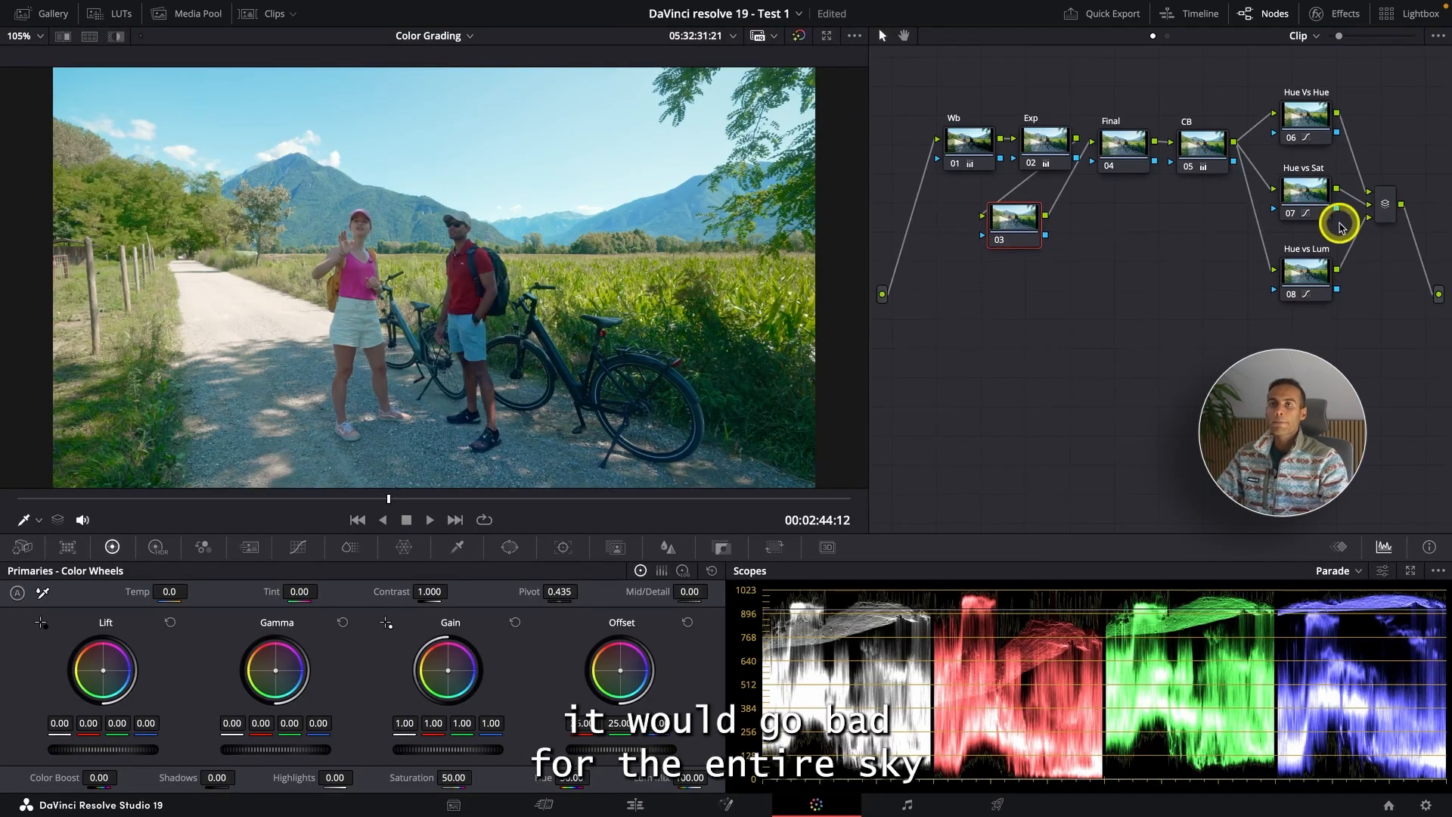
Step: Set the CB node's Color Boost to 0.00
click(1202, 144)
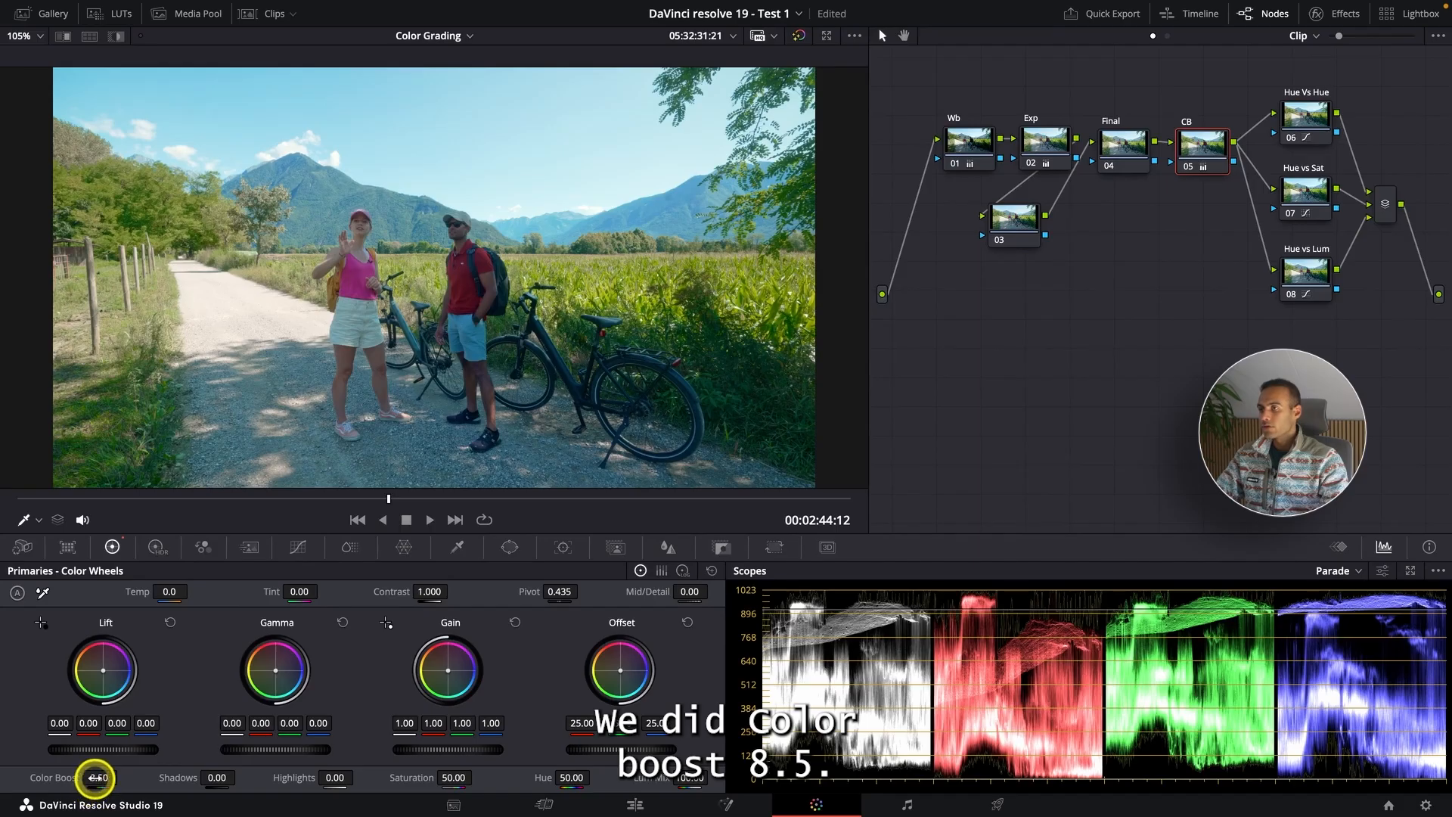
drag(97, 777, 98, 779)
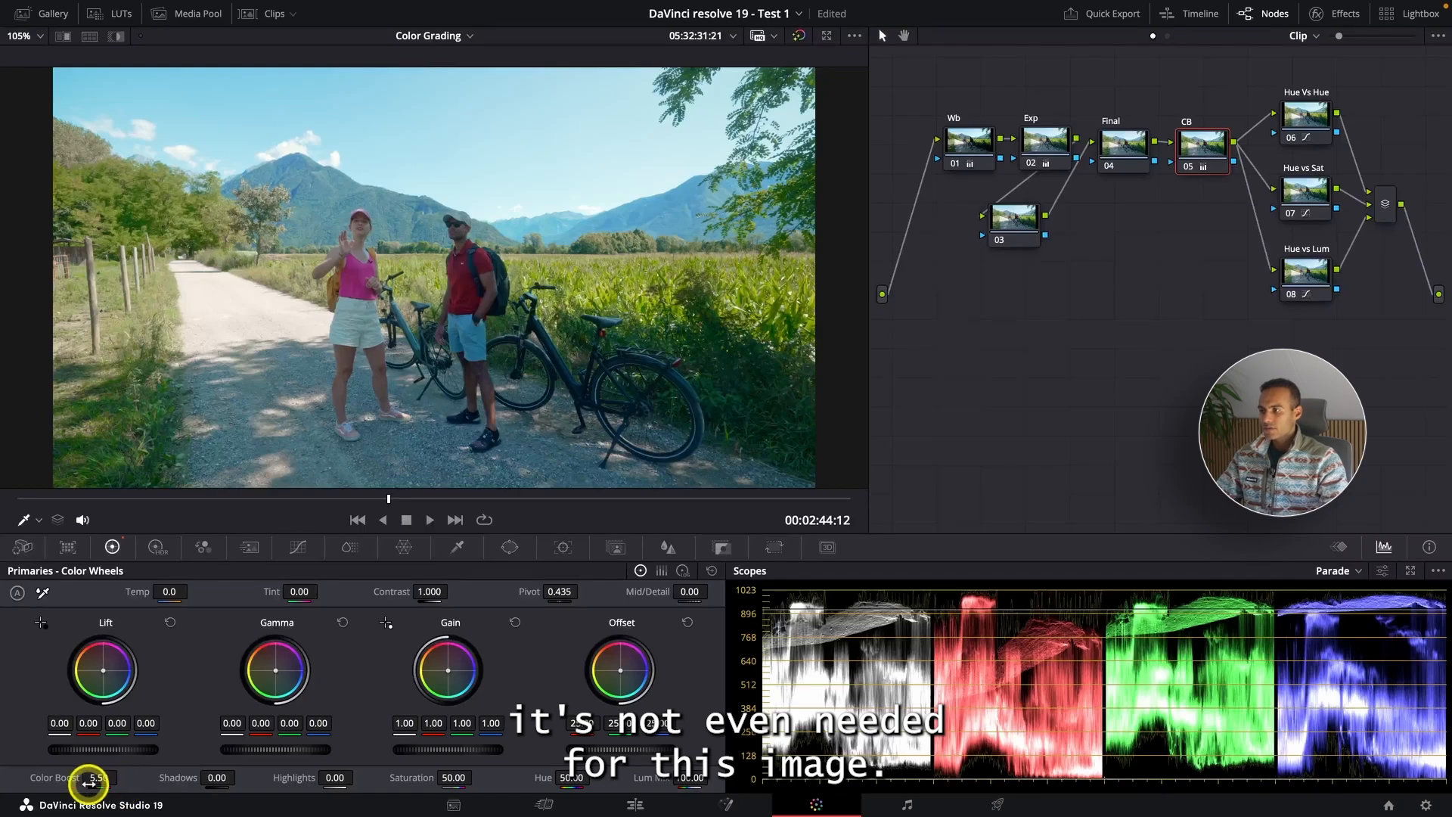
key(Return)
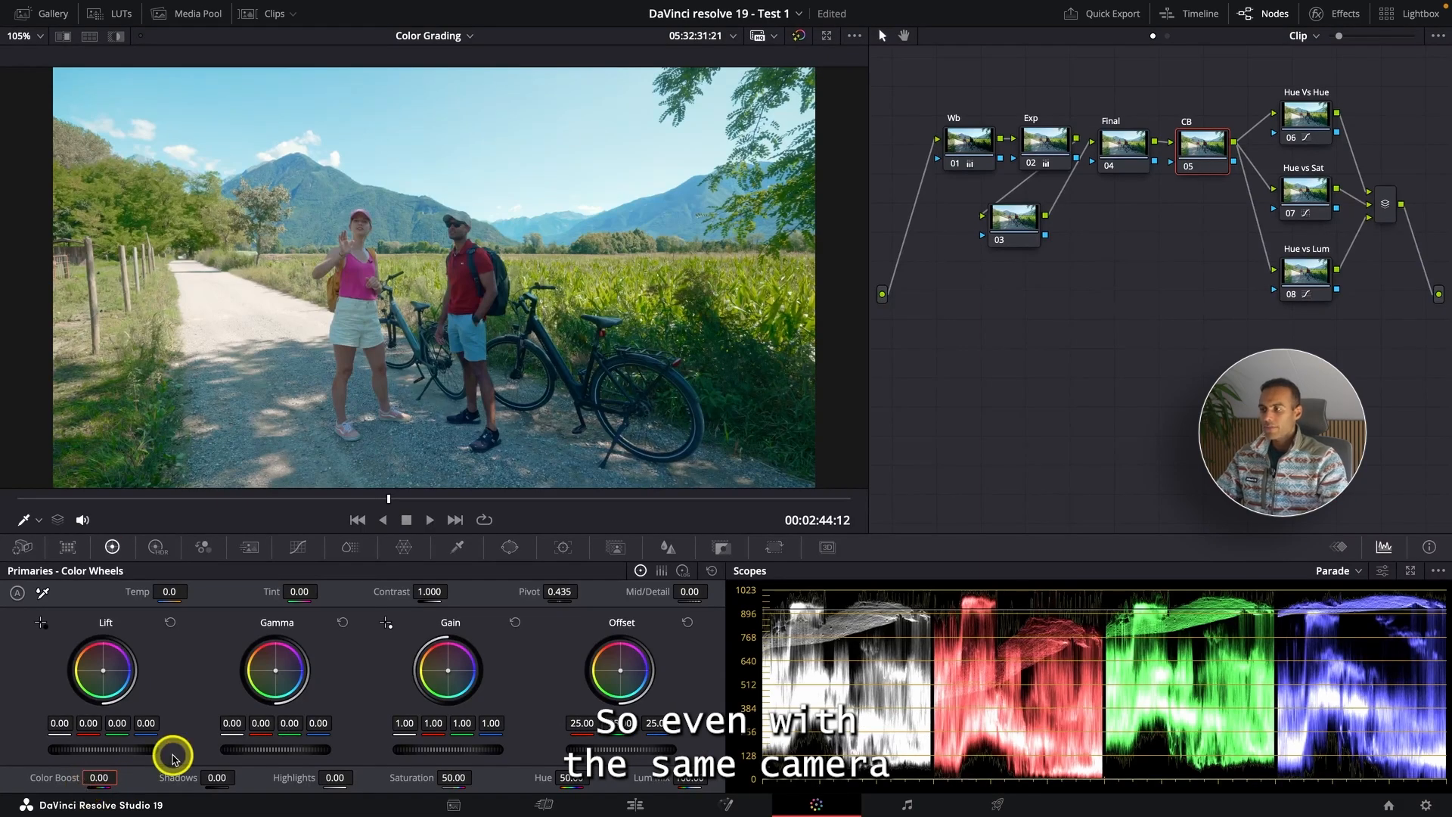
click(195, 699)
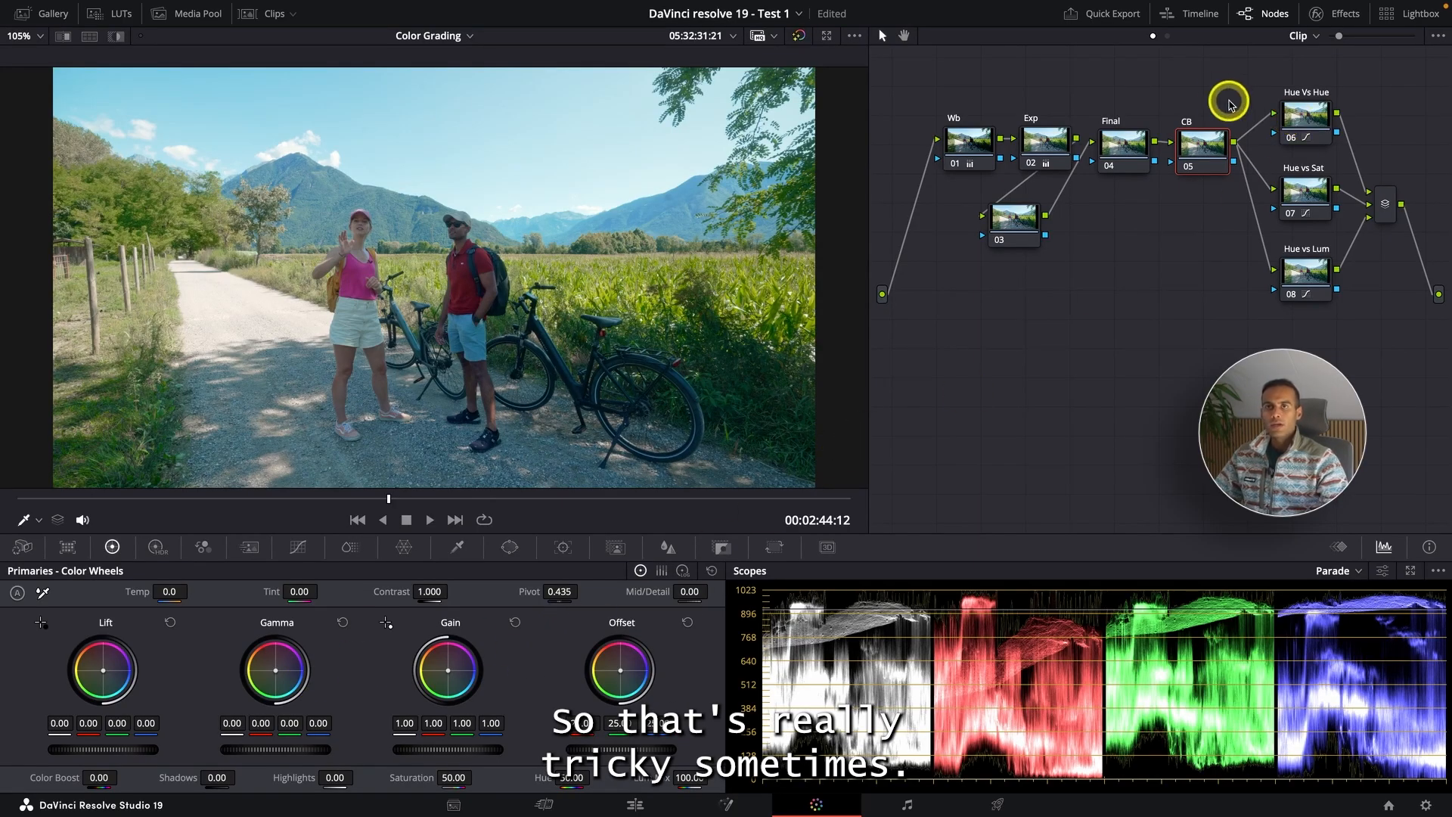
Step: Review the curves of the Hue vs Hue, Hue vs Sat and Hue vs Lum nodes and the parallel mixer
click(309, 546)
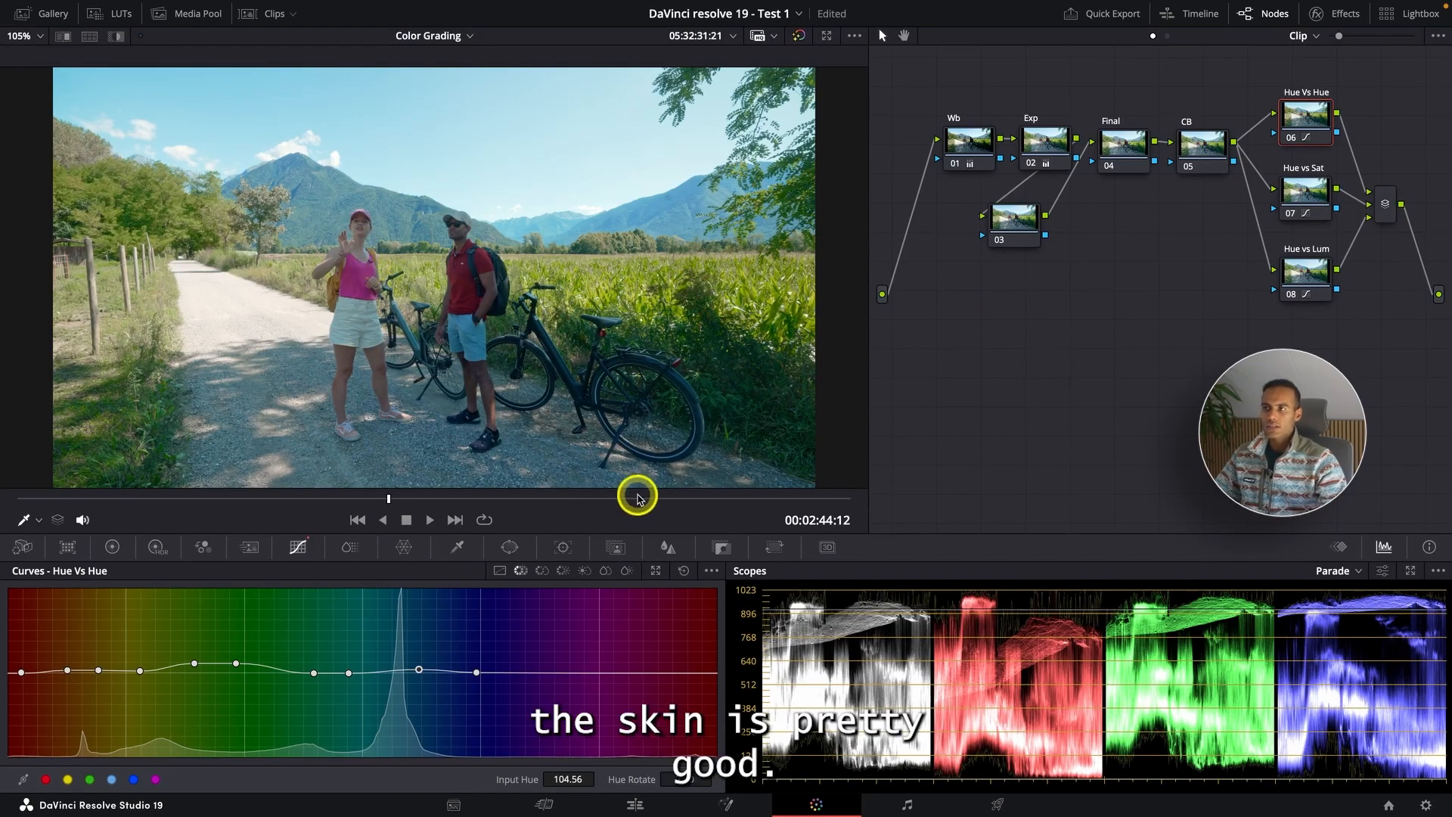
click(1306, 189)
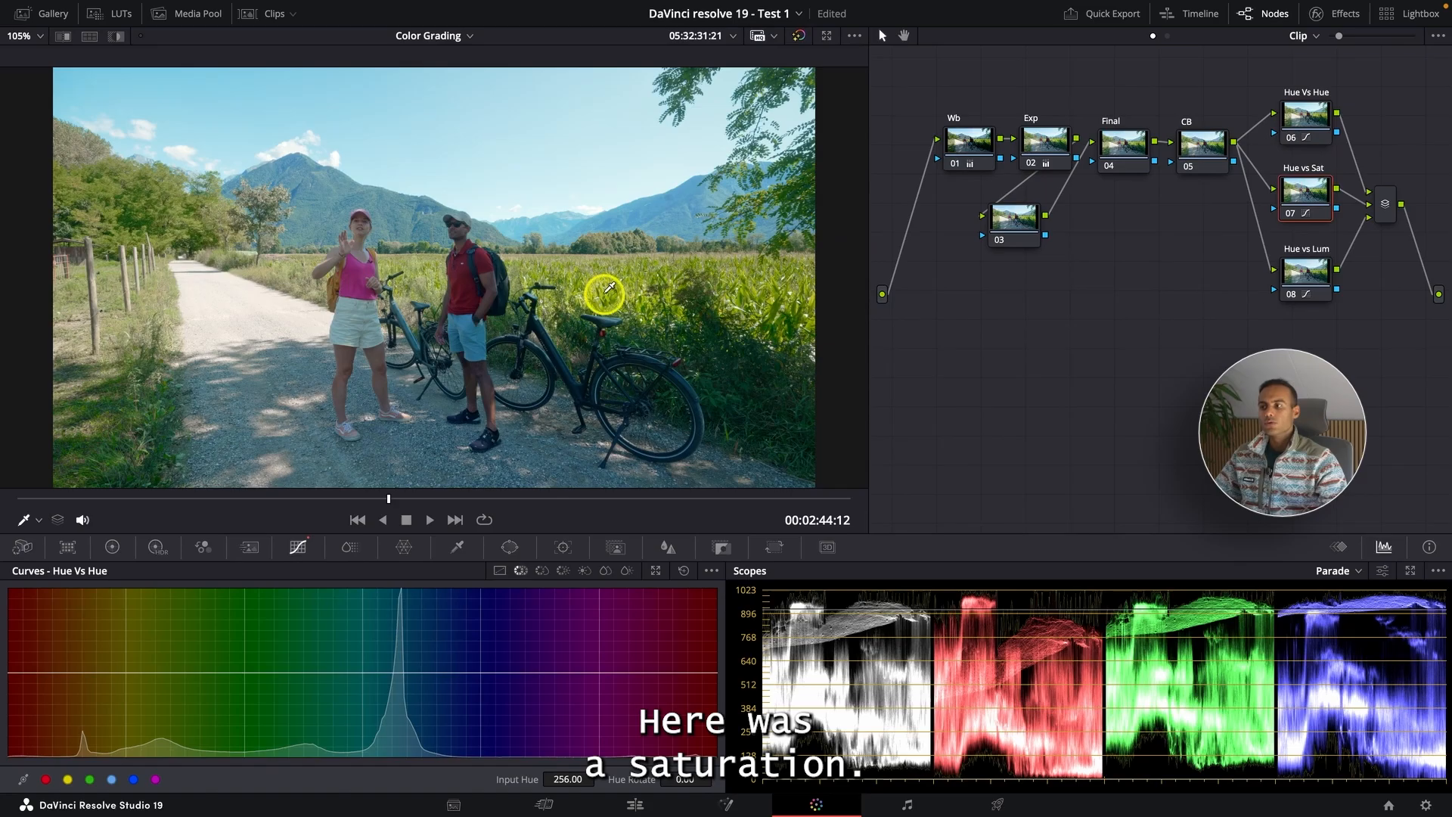
click(543, 575)
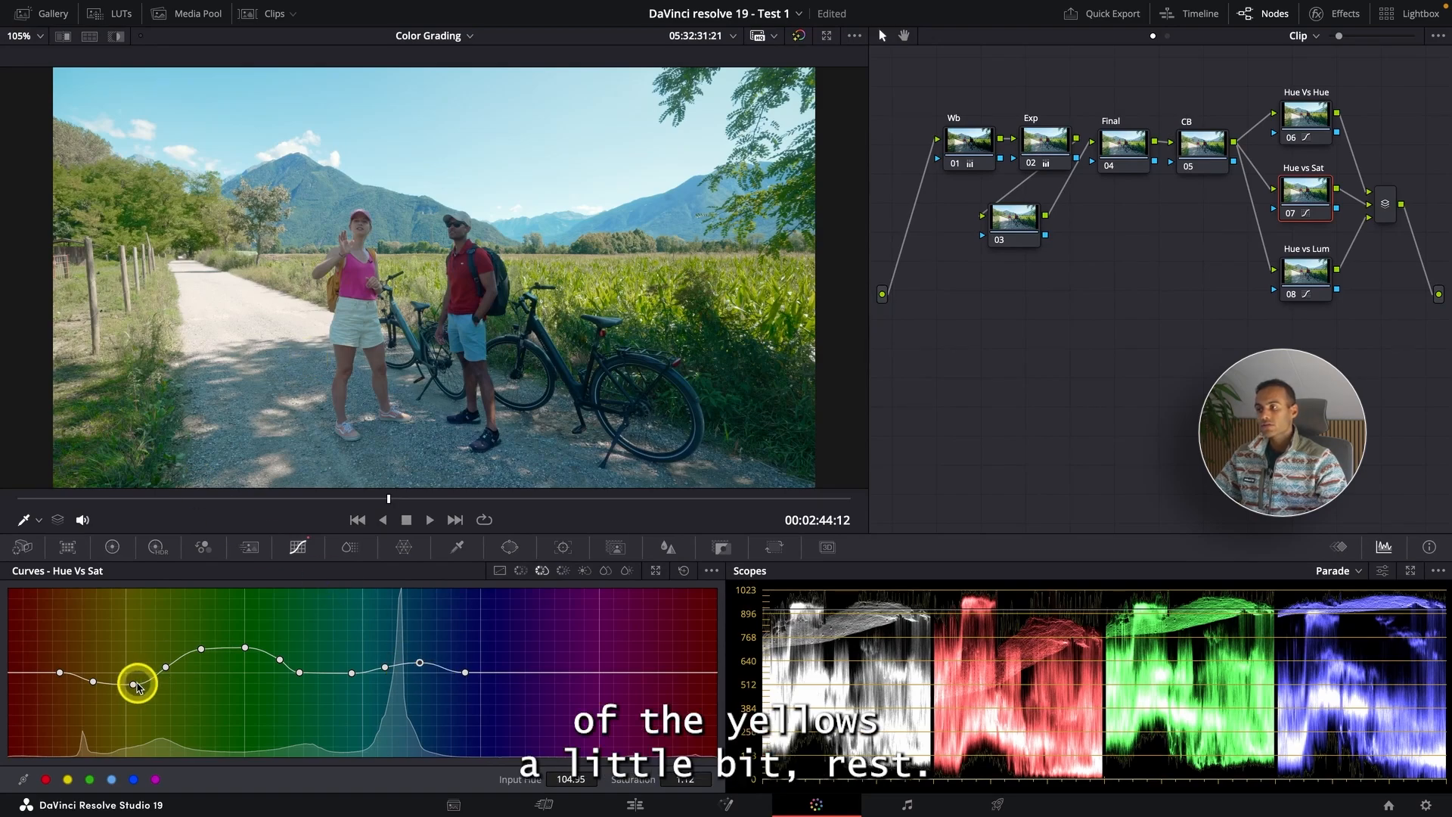
click(1309, 266)
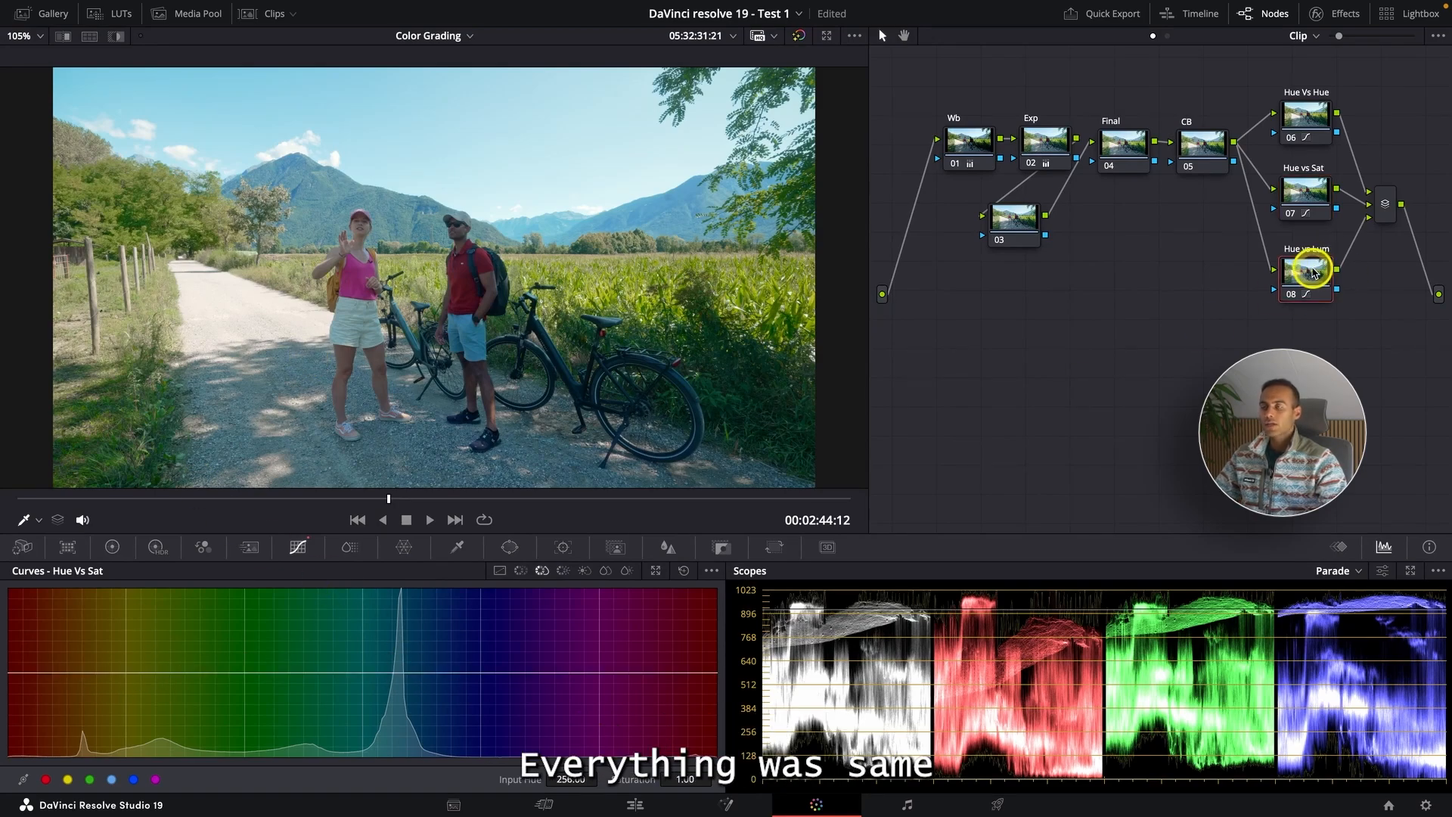
click(564, 570)
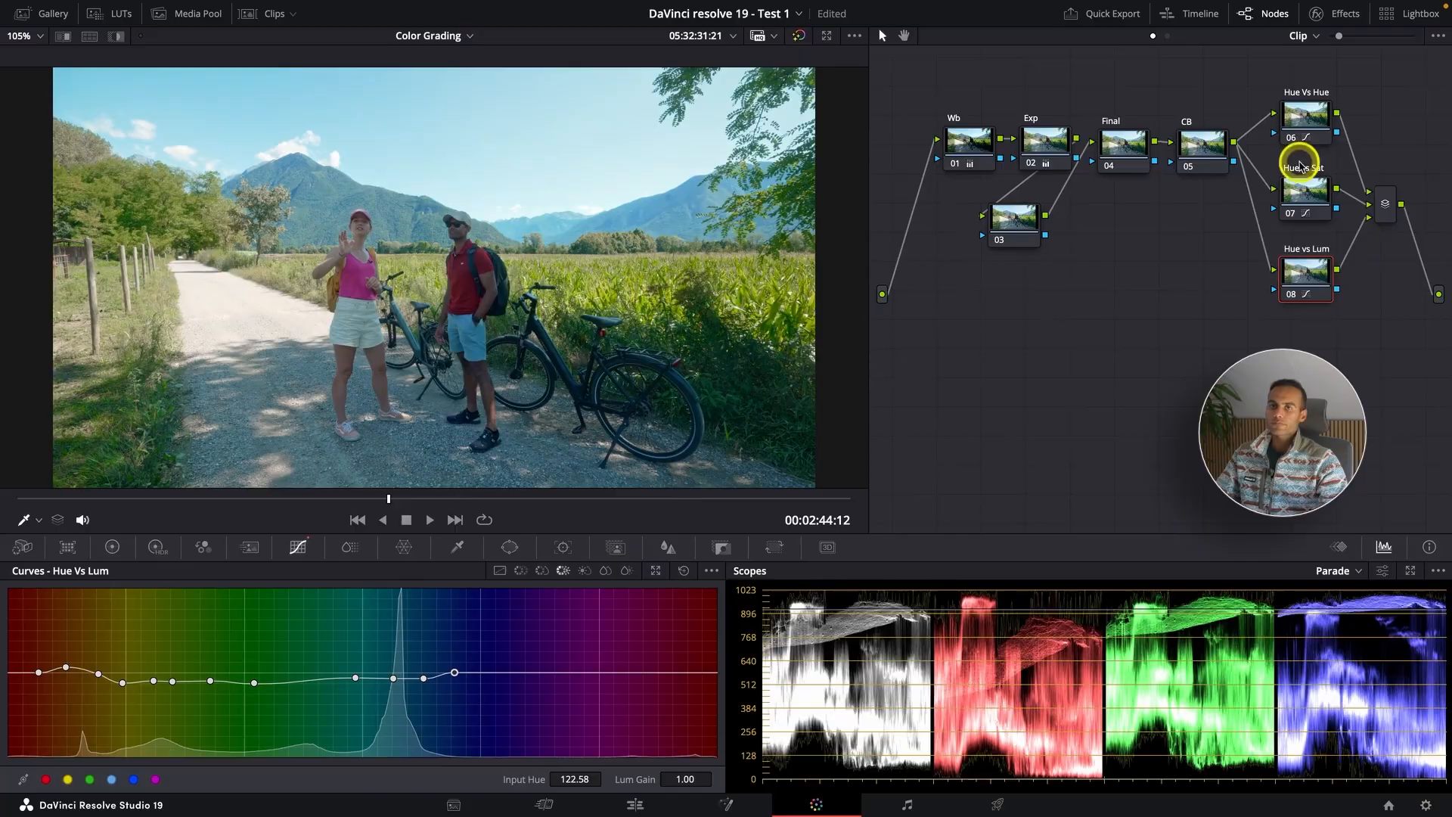
click(1386, 198)
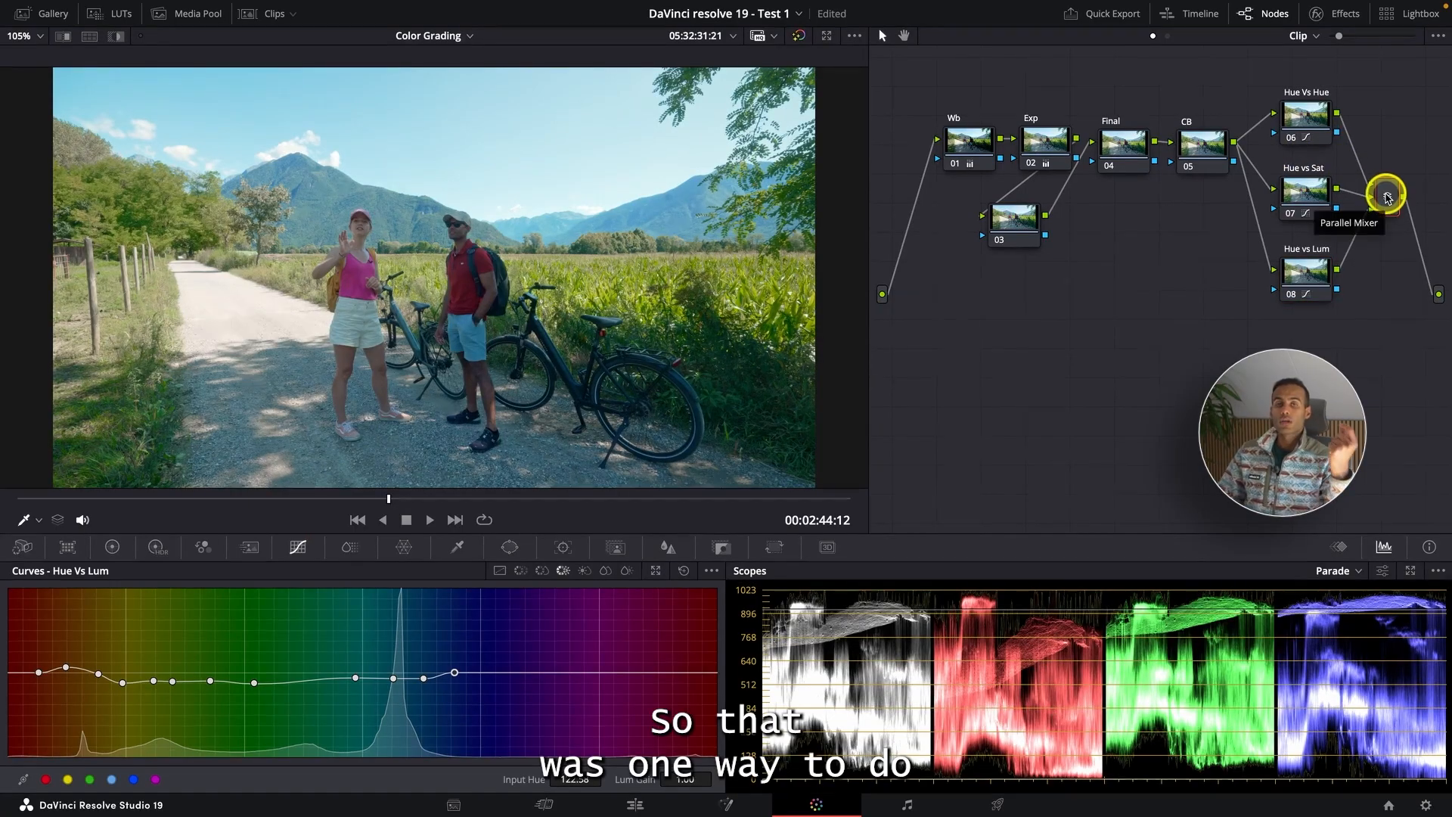